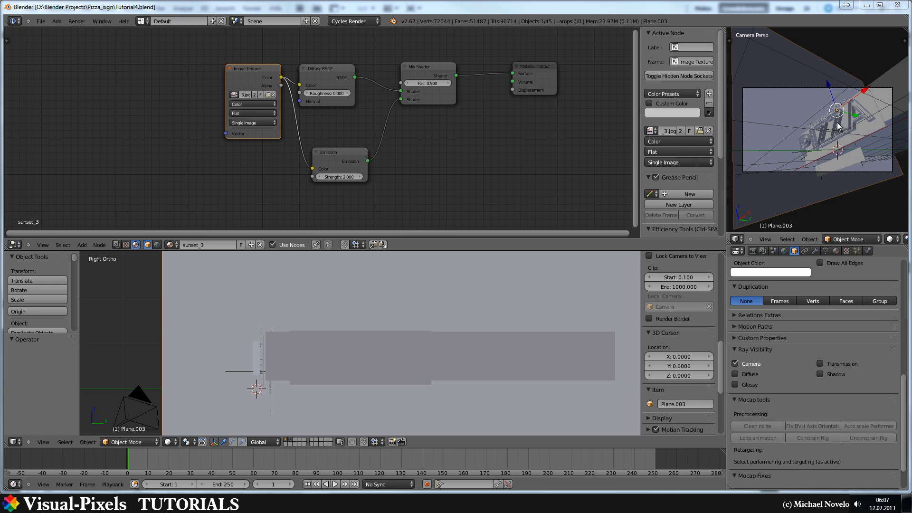
Step: Select all objects in the same group as the PIZZA lettering and move them to layer 3
right_click(835, 135)
scroll(832, 138, "up", 4)
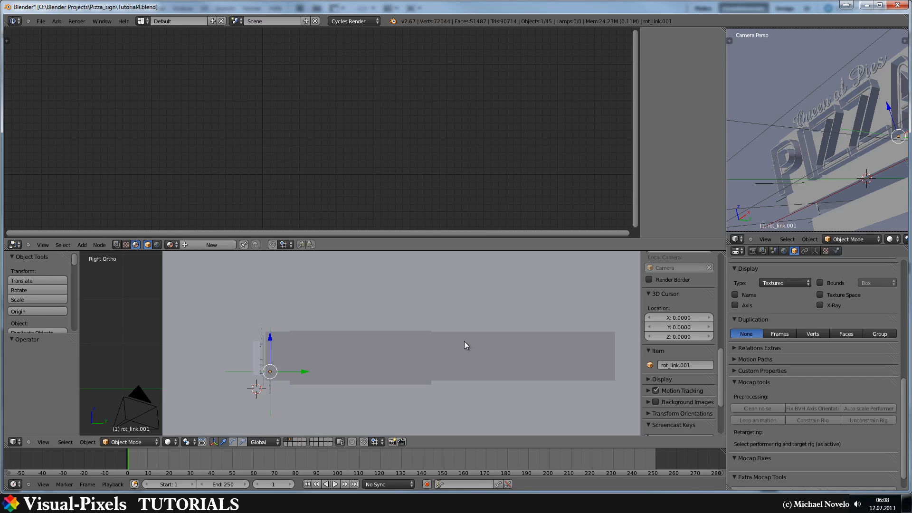
right_click(257, 349)
key("shift+g")
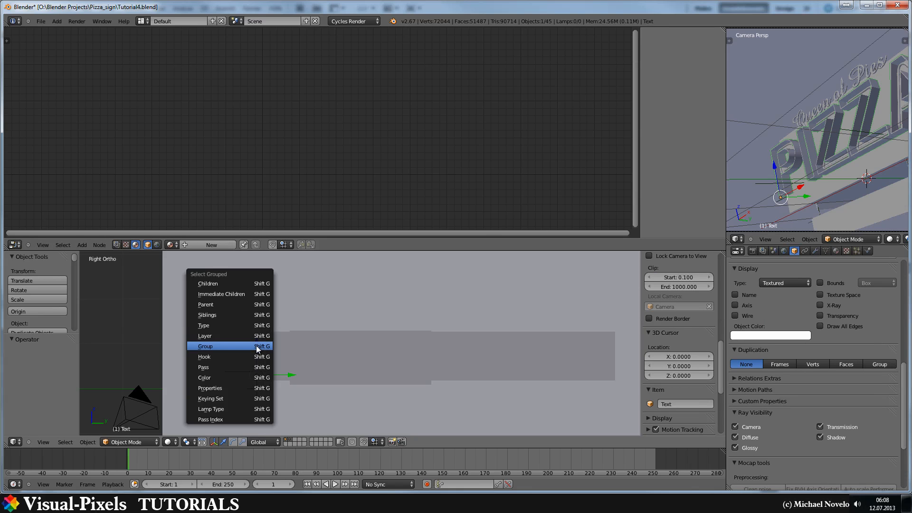
left_click(257, 348)
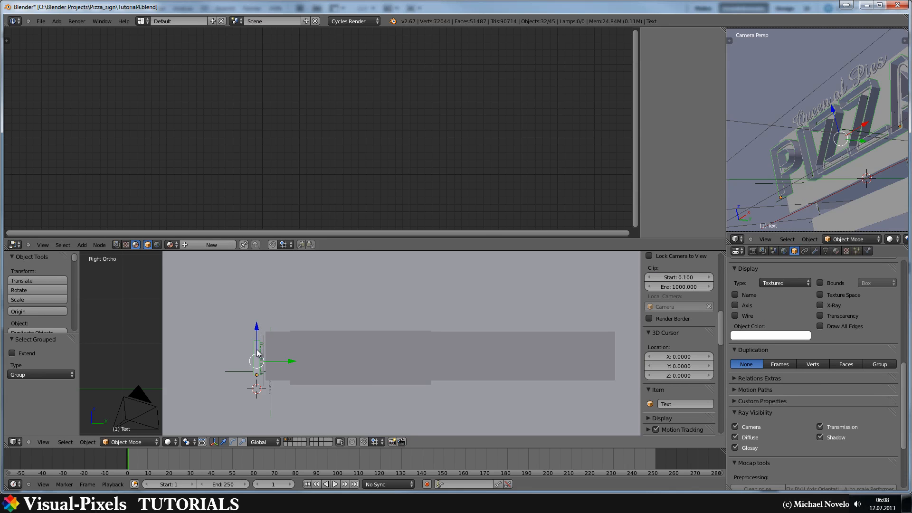
key("m")
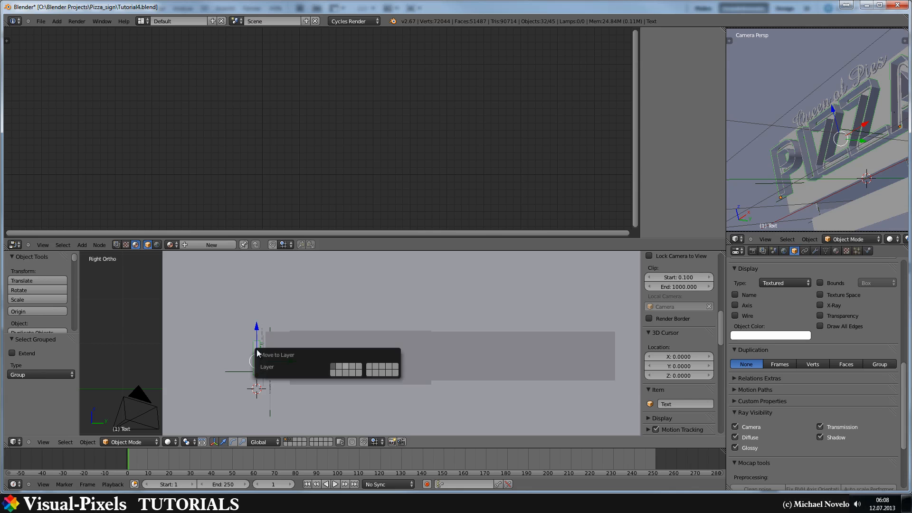
key("3")
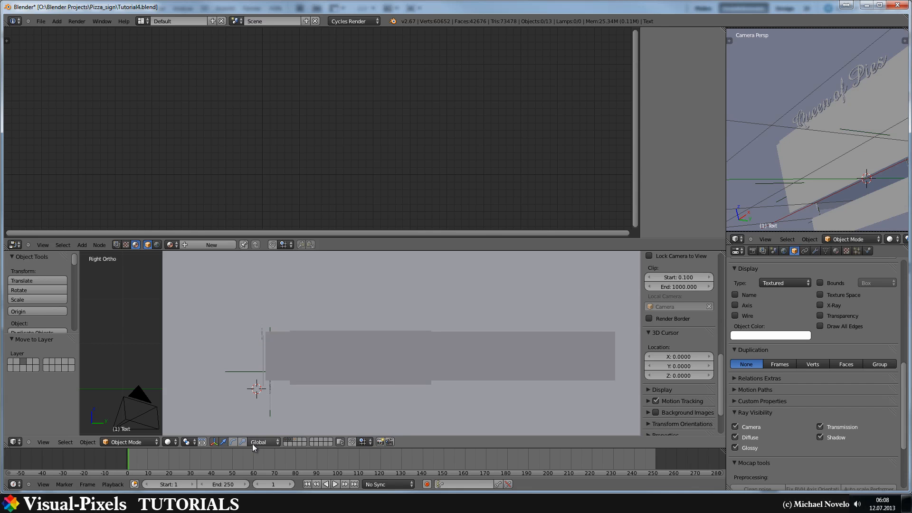
Step: Show only layer 3 and maximize the 3D viewport on the PIZZA letters
left_click(295, 439)
middle_click_drag(322, 349, 339, 321)
key("ctrl+Up")
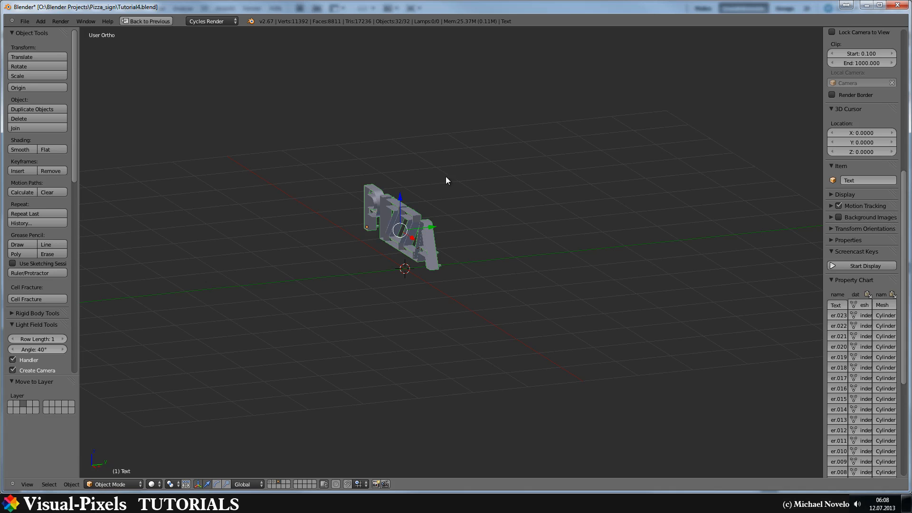
scroll(429, 243, "up", 5)
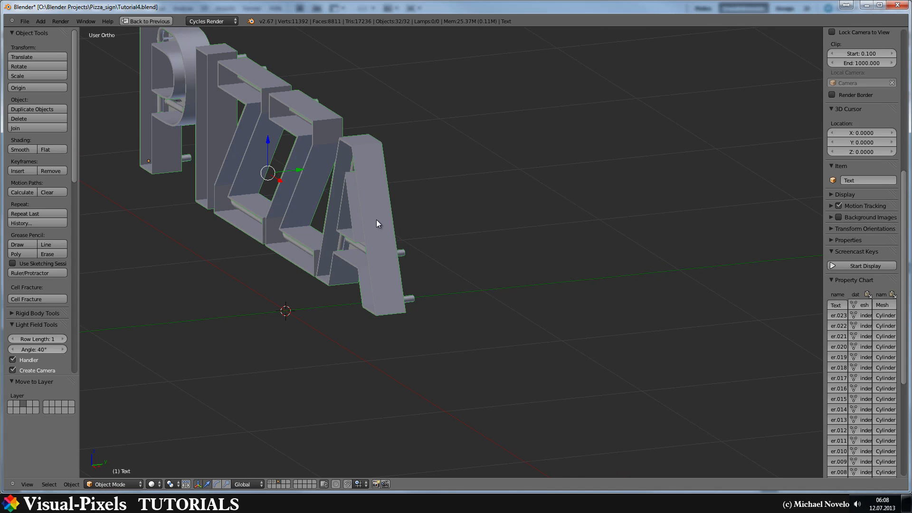
Step: Exclude the letter housing from the selection and move the neon tubes and their holders about -0.06 along Y
left_click(375, 181, "shift")
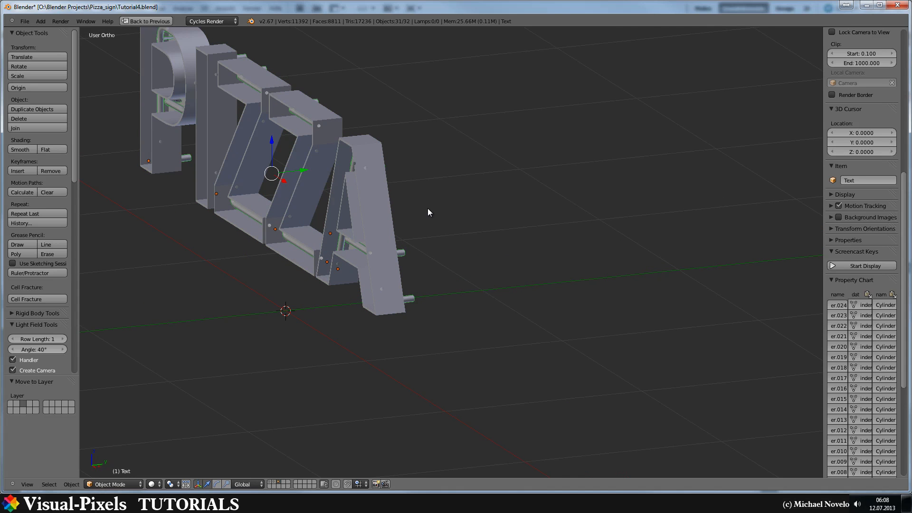
mouse_move(439, 201)
middle_mouse_down()
mouse_move(495, 191)
mouse_move(359, 209)
mouse_move(465, 206)
mouse_move(517, 186)
mouse_move(467, 210)
mouse_move(471, 203)
middle_mouse_up()
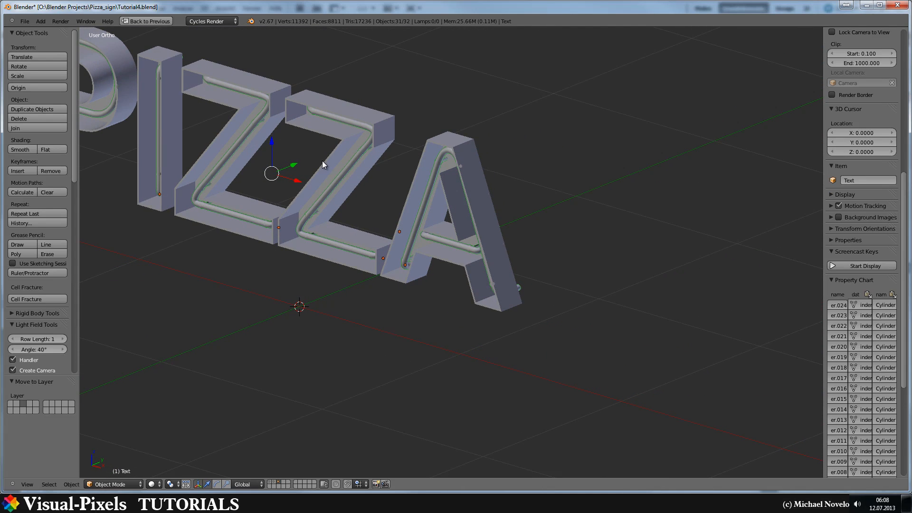
left_click_drag(293, 167, 285, 166)
middle_click_drag(285, 167, 295, 151)
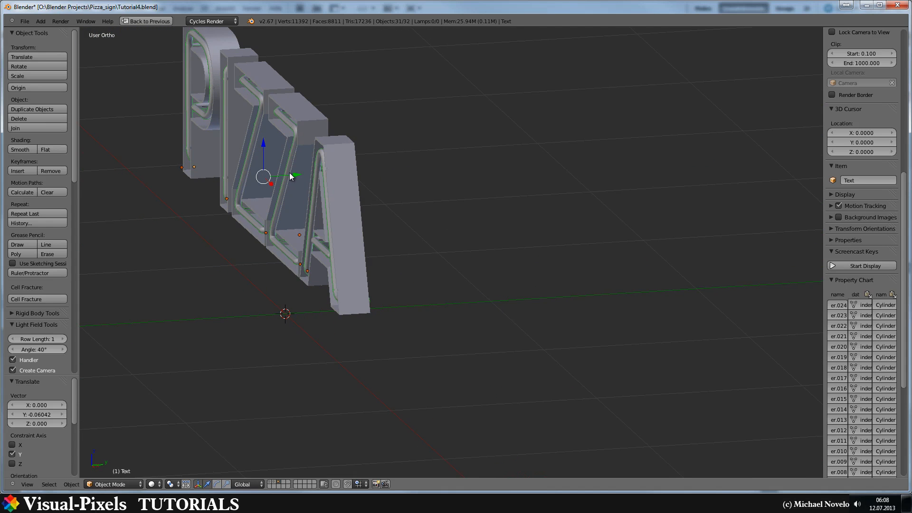
middle_click_drag(355, 173, 385, 184)
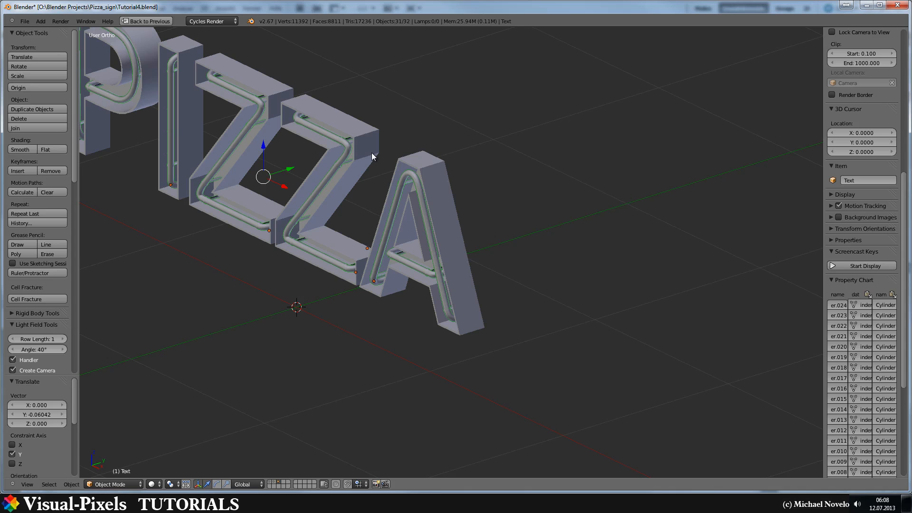
Step: Display the letters as wireframes from the top view with the whole word in sight
middle_click_drag(368, 146, 415, 208)
key("z")
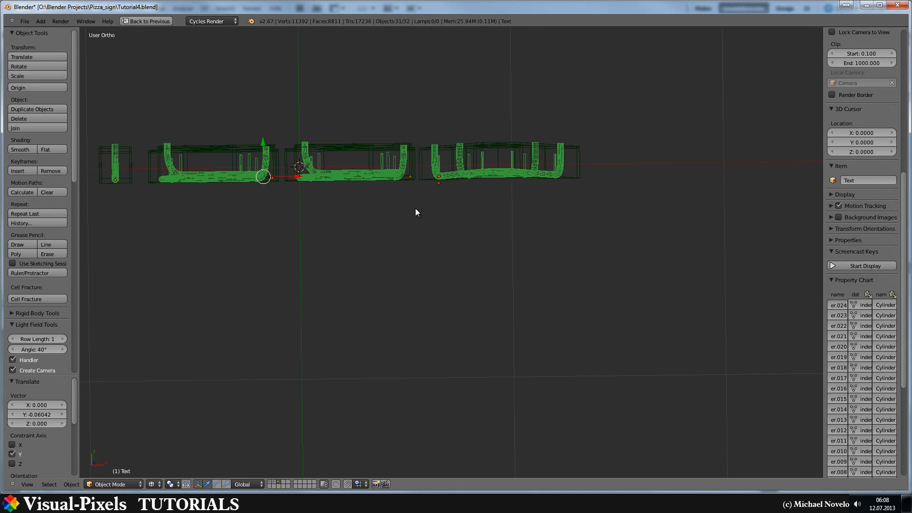
mouse_move(356, 164)
middle_mouse_down("shift")
mouse_move(474, 214)
mouse_move(550, 221)
middle_mouse_up("shift")
key("KP_7")
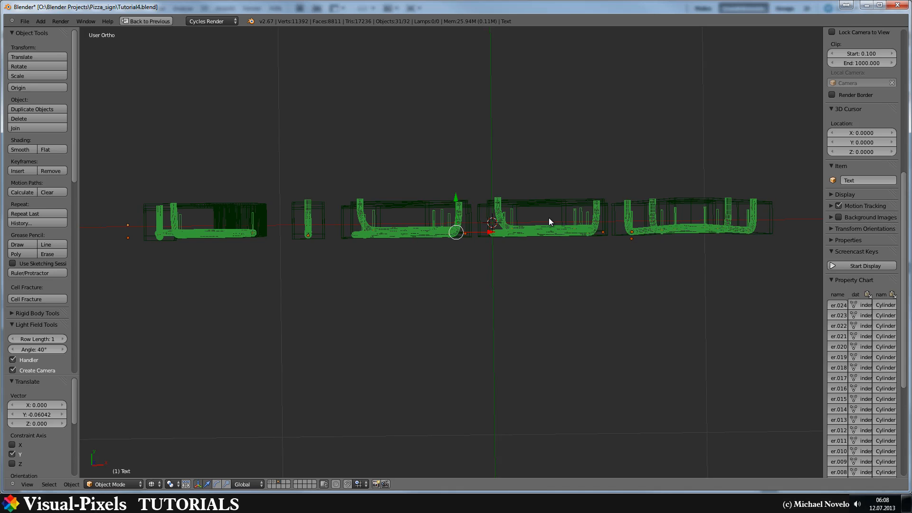
Step: Extend the two rear end points of the P's neon tube about 0.058 along Y
right_click(173, 205)
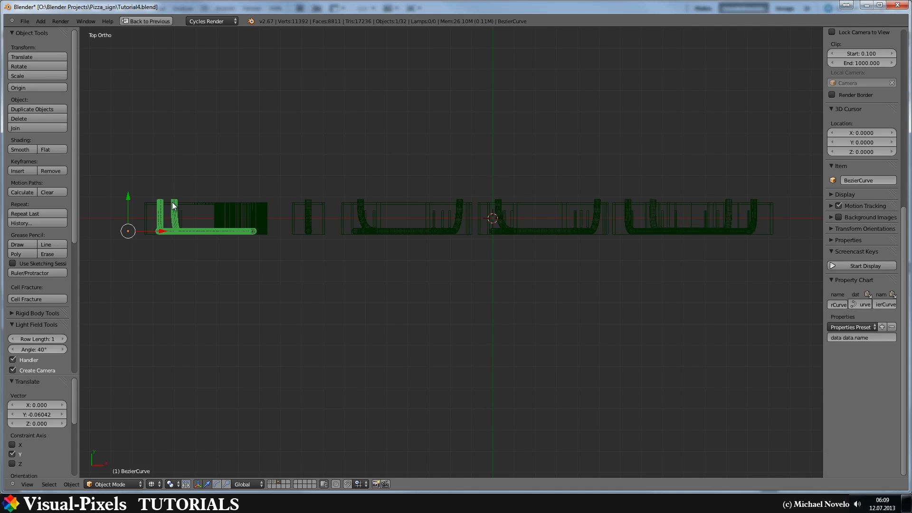
key("Tab")
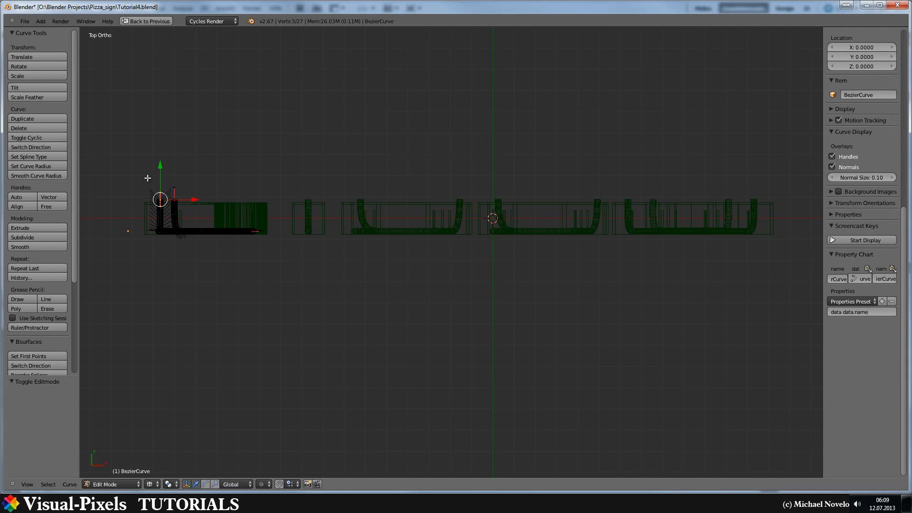
key("a")
key("b")
left_click_drag(146, 175, 193, 206)
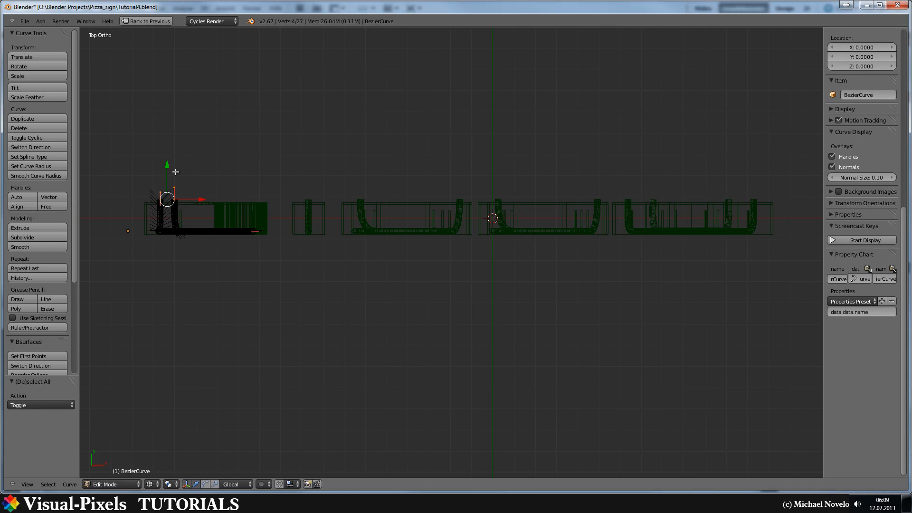
key("g")
key("y")
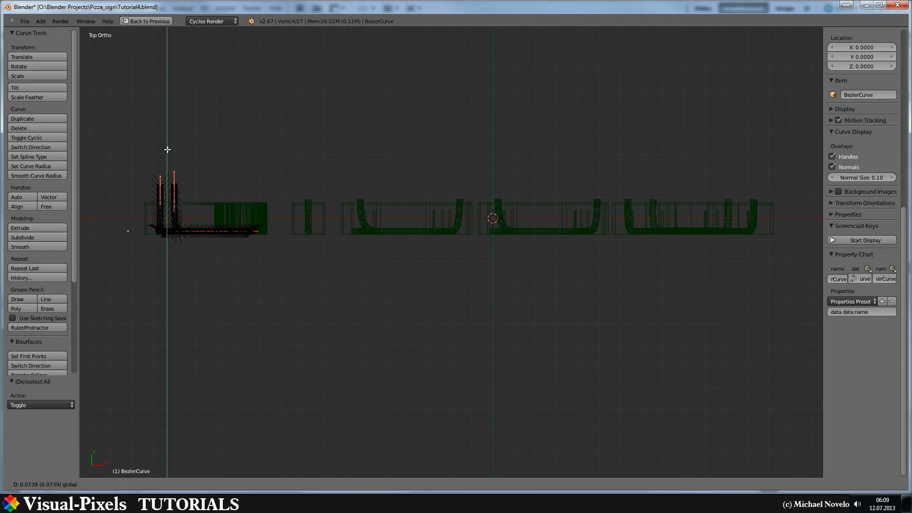
left_click(167, 153)
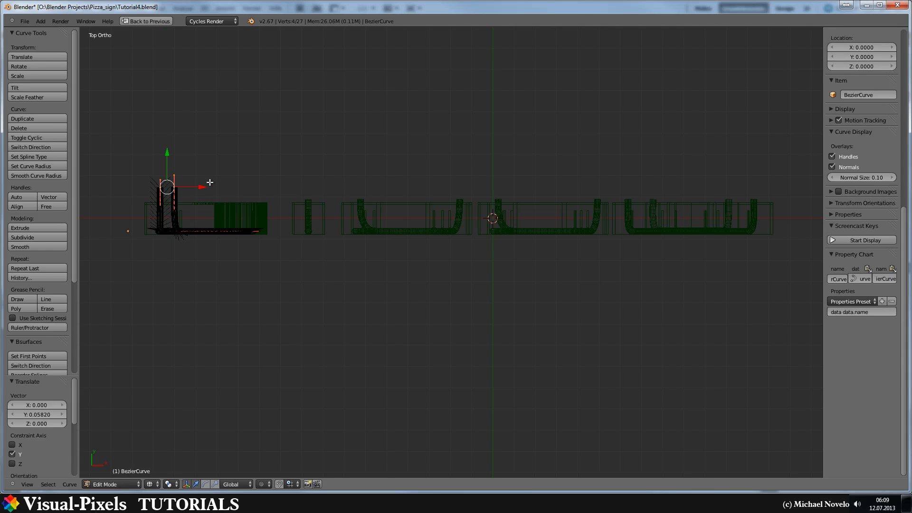
key("Tab")
Step: Extend the rear ends of the I's neon tube along Y, level with the ends of the P's tube
right_click(307, 204)
key("Tab")
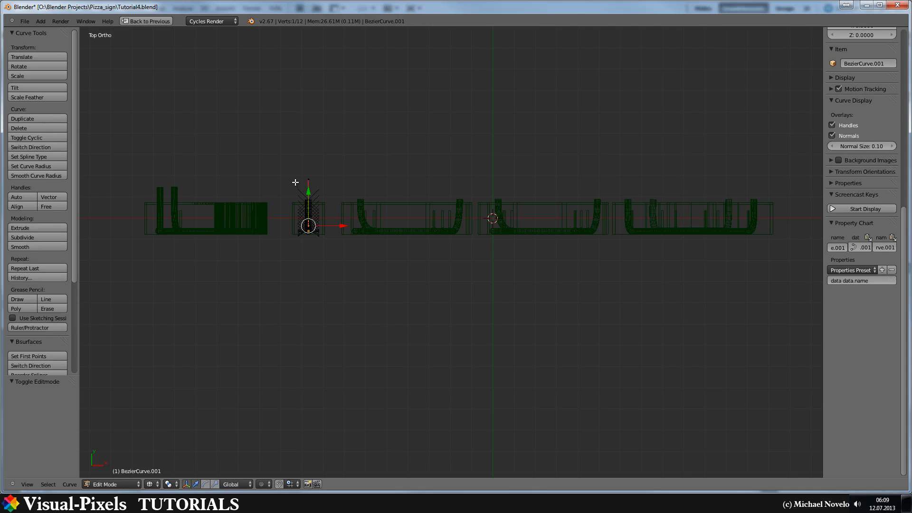
key("a")
key("b")
left_click_drag(285, 169, 334, 206)
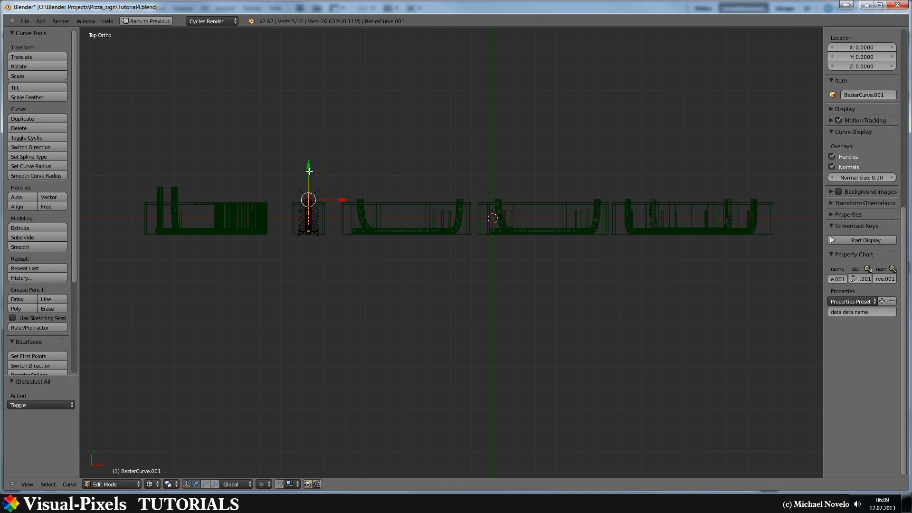
key("g")
key("y")
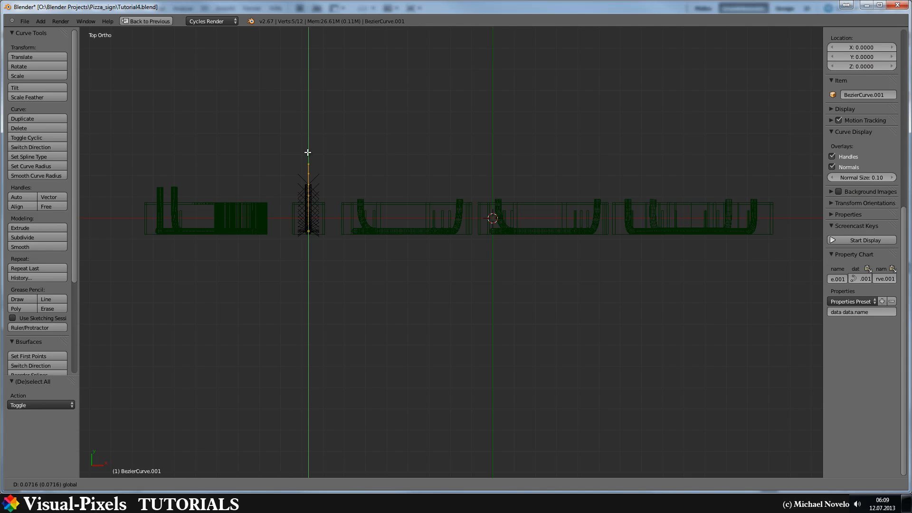
right_click(308, 152)
key("Tab")
Step: Extend both rear ends of the first Z's neon tube about 0.06 along Y
right_click(360, 205)
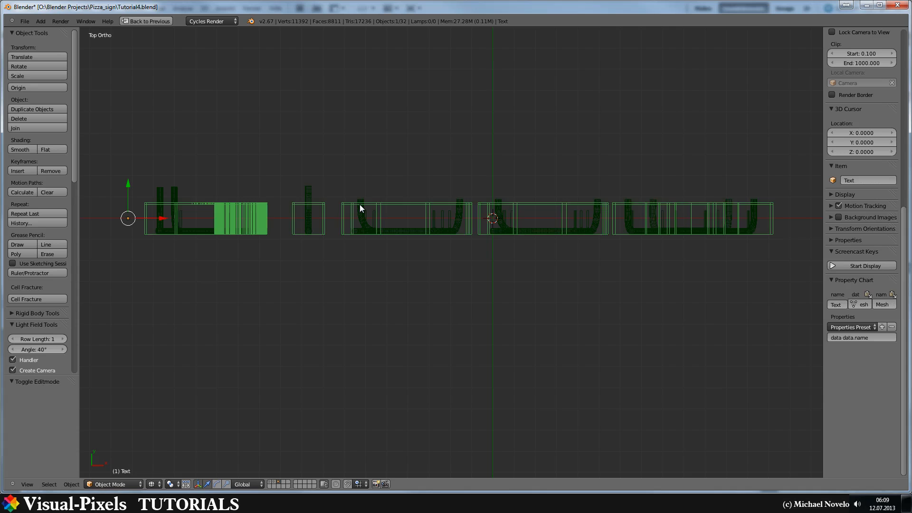
right_click(363, 208)
key("Tab")
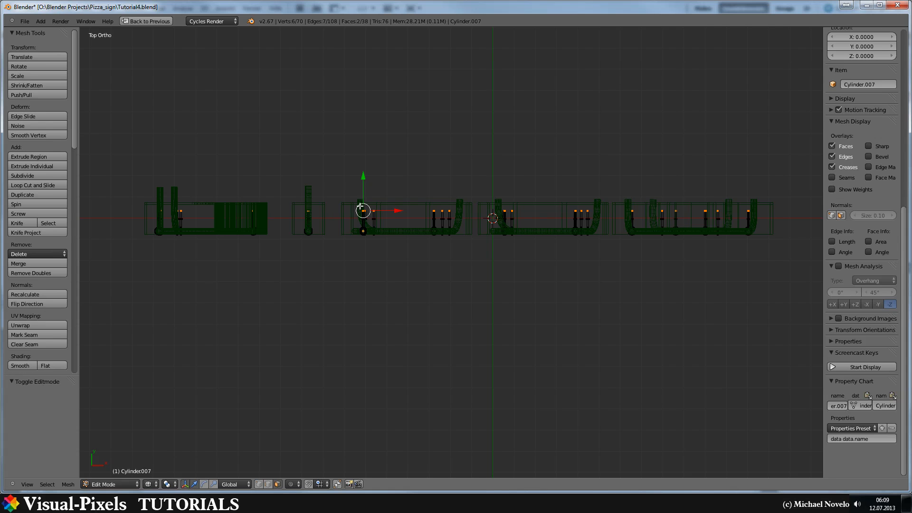
key("Tab")
right_click(360, 209)
key("Tab")
key("a")
key("b")
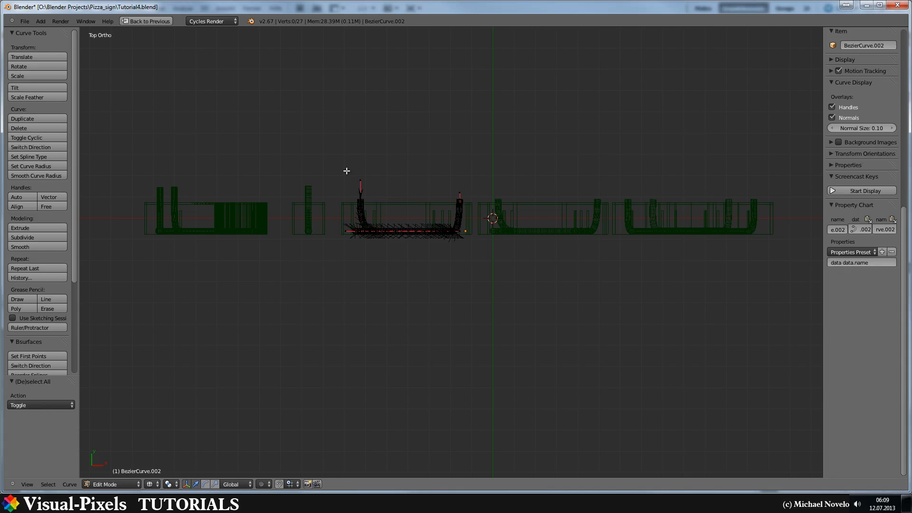
left_click_drag(342, 168, 472, 211)
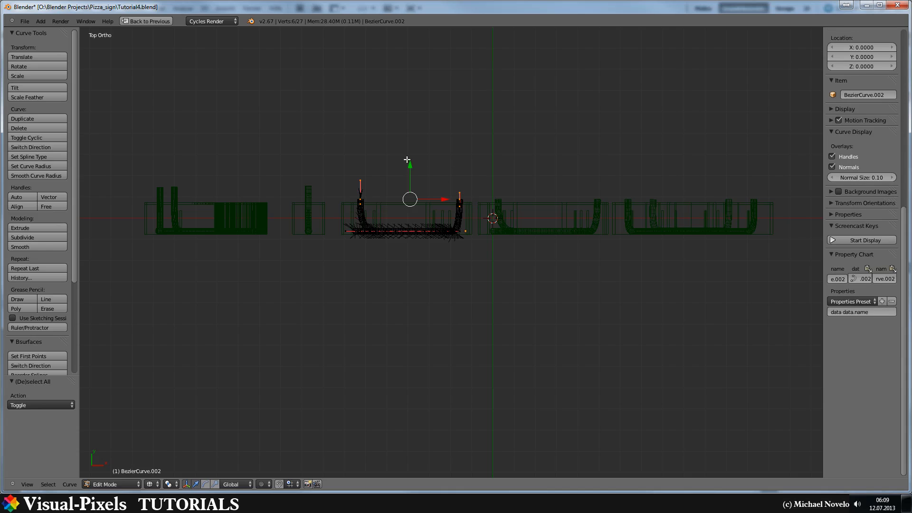
left_click_drag(409, 162, 408, 152)
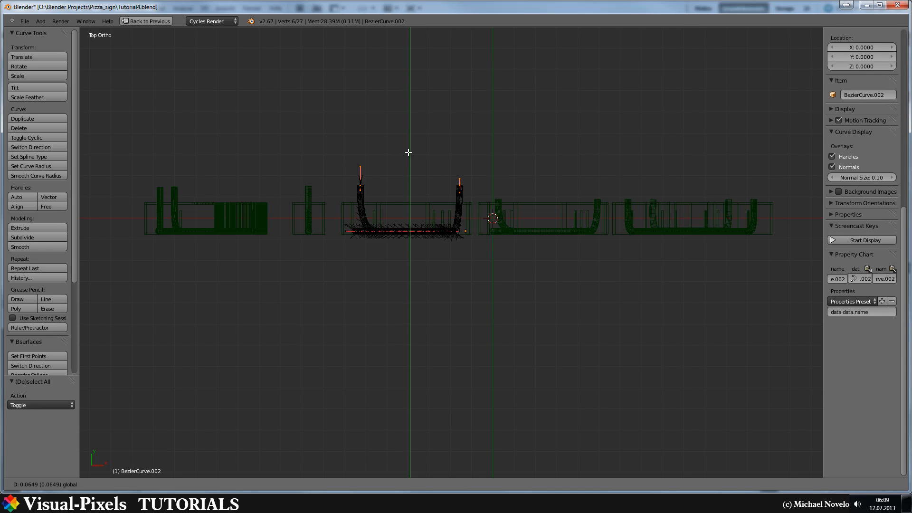
left_click(408, 153)
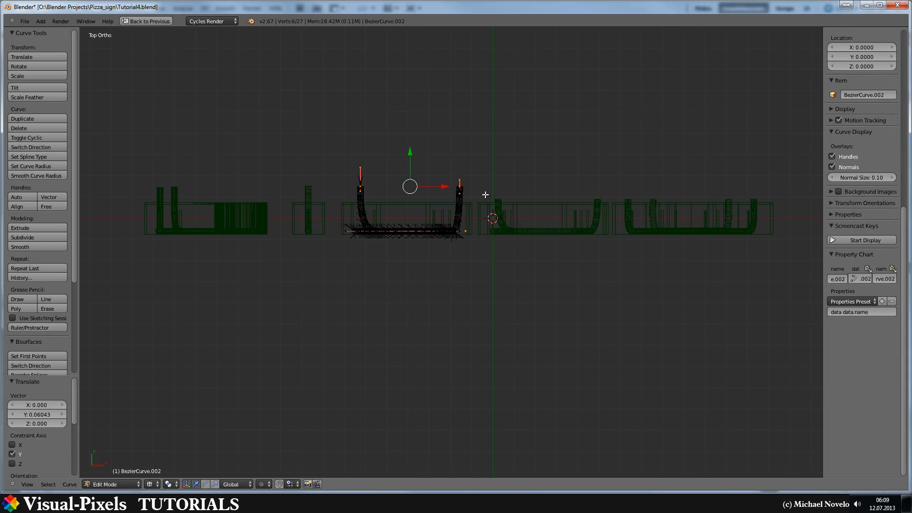
key("Tab")
Step: Extend both rear ends of the second Z's neon tube along Y, level with the ends of the first Z's tube
right_click(500, 204)
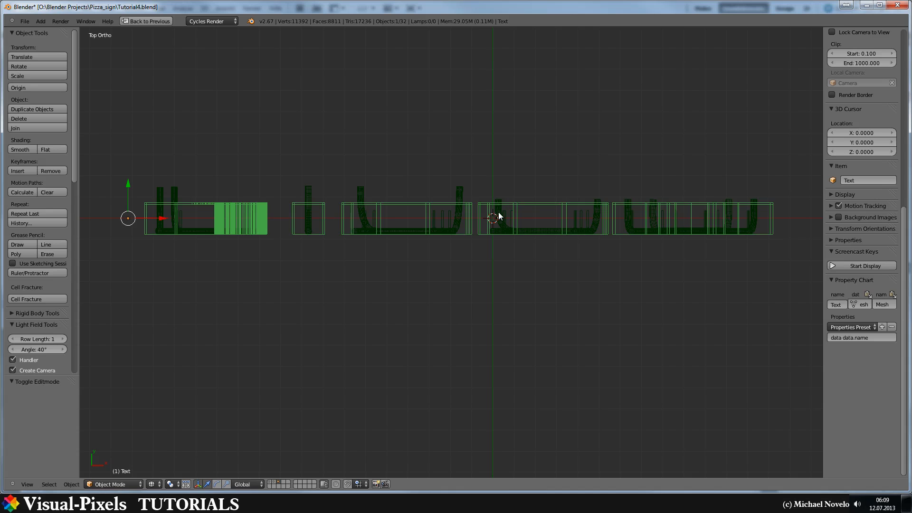
right_click(498, 215)
middle_click_drag(534, 205, 430, 192, "shift")
key("a")
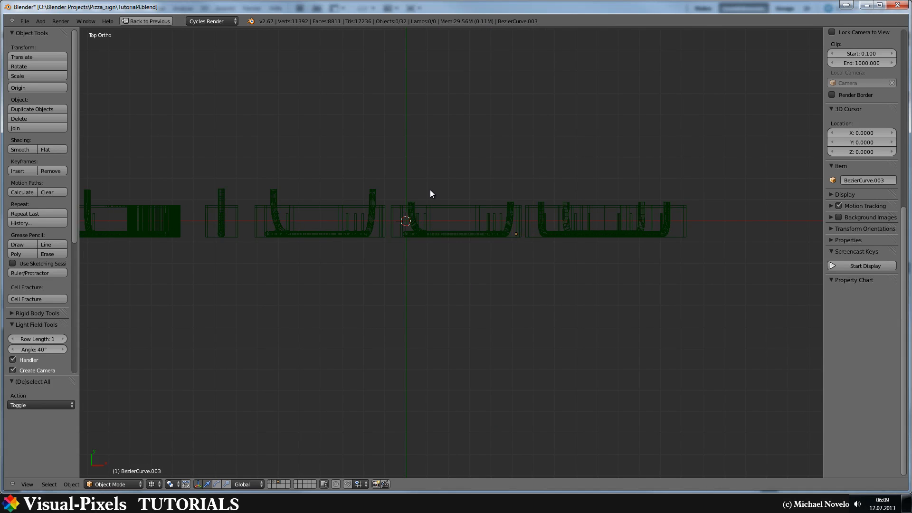
right_click(412, 206)
right_click(411, 206)
key("Tab")
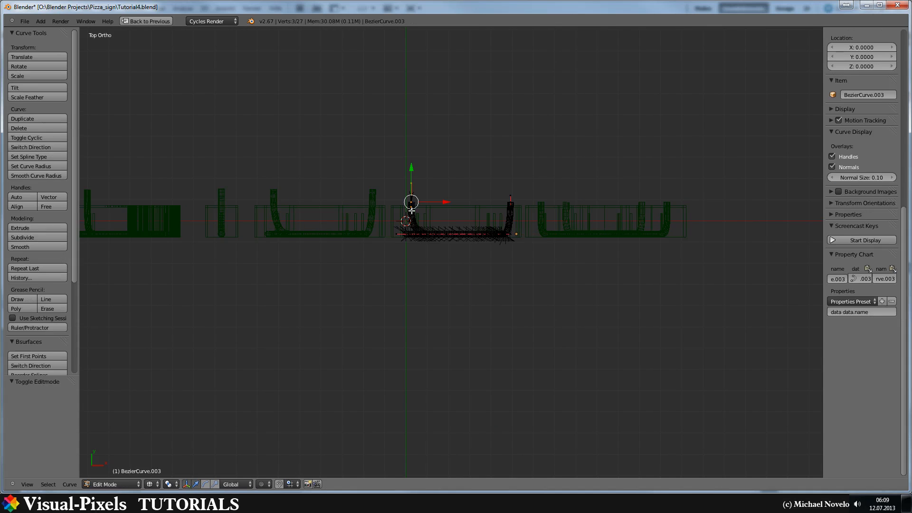
key("b")
left_click_drag(406, 183, 520, 213)
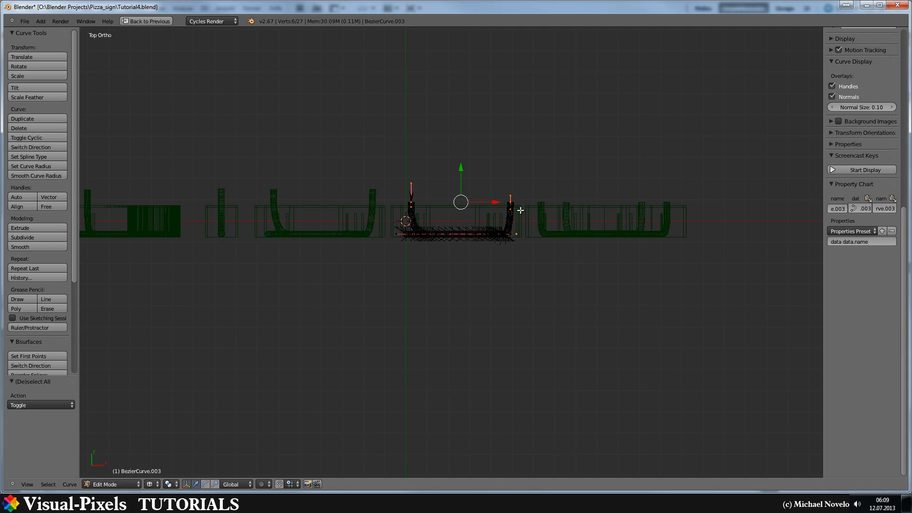
left_click_drag(460, 169, 463, 157)
key("Tab")
Step: Extend both rear ends of the A's outer neon tube about 0.056 along Y
right_click(544, 209)
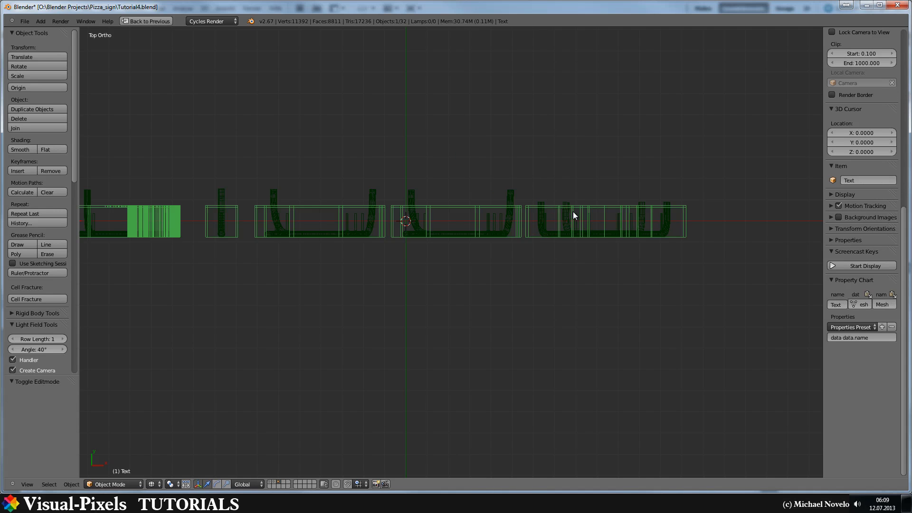
right_click(573, 212)
key("Tab")
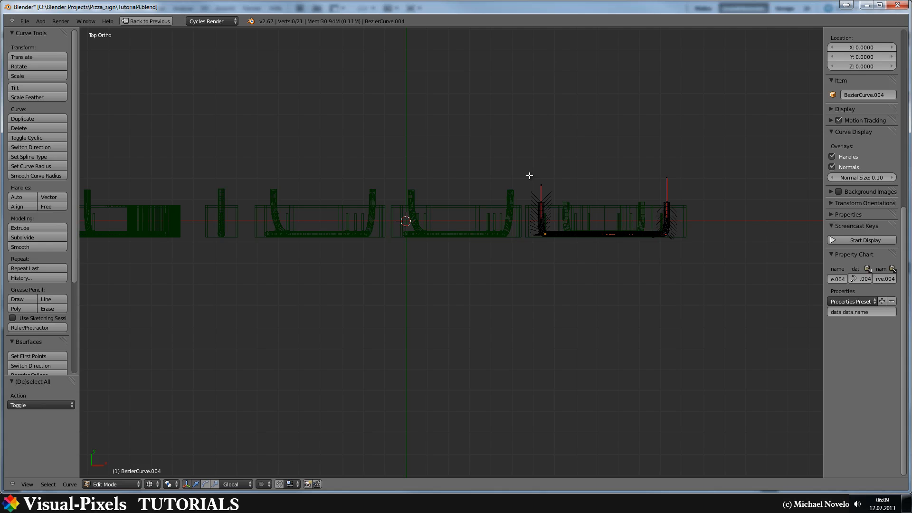
key("a")
key("b")
left_click_drag(530, 172, 686, 214)
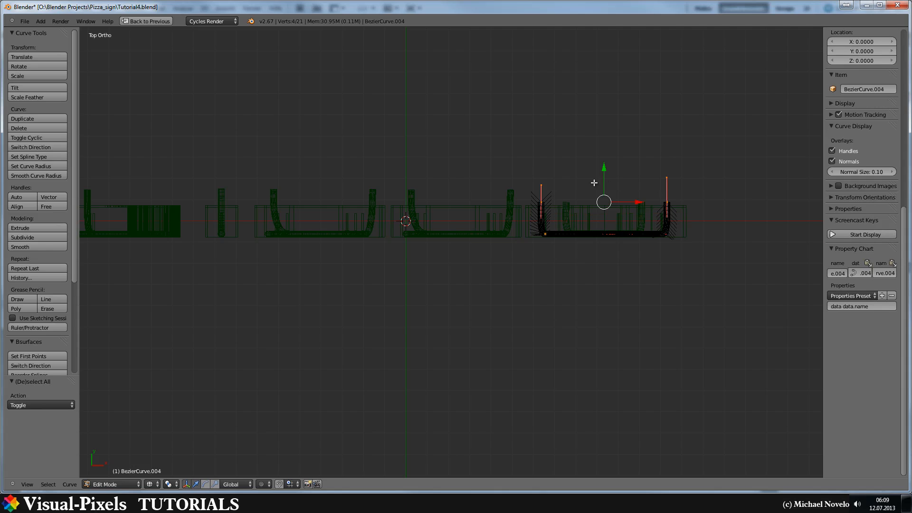
key("g")
key("y")
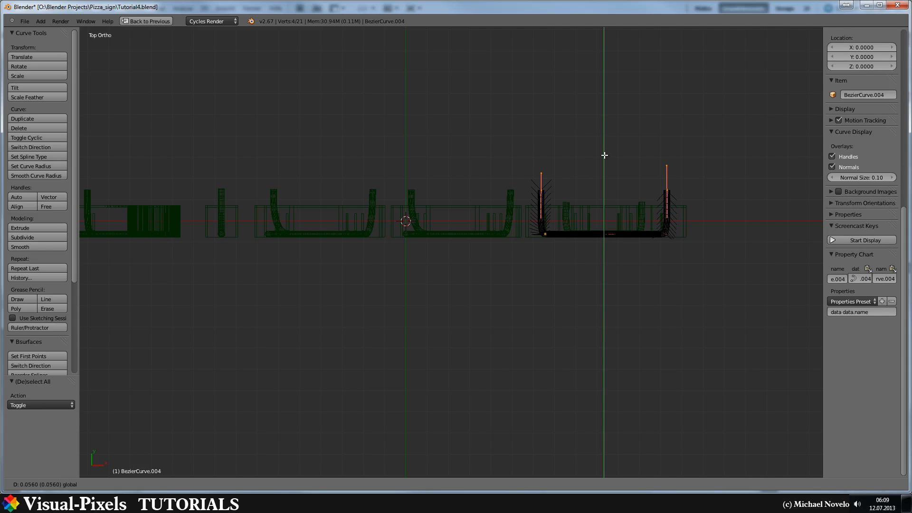
left_click(604, 156)
key("Tab")
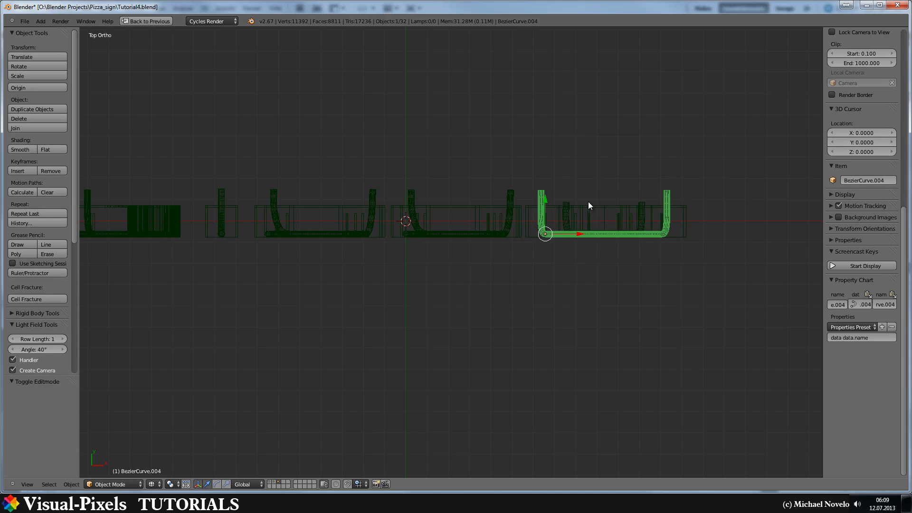
Step: Extend both rear ends of the A's crossbar neon tube about 0.06 along Y, level with the outer tube's ends
right_click(566, 209)
right_click(566, 217)
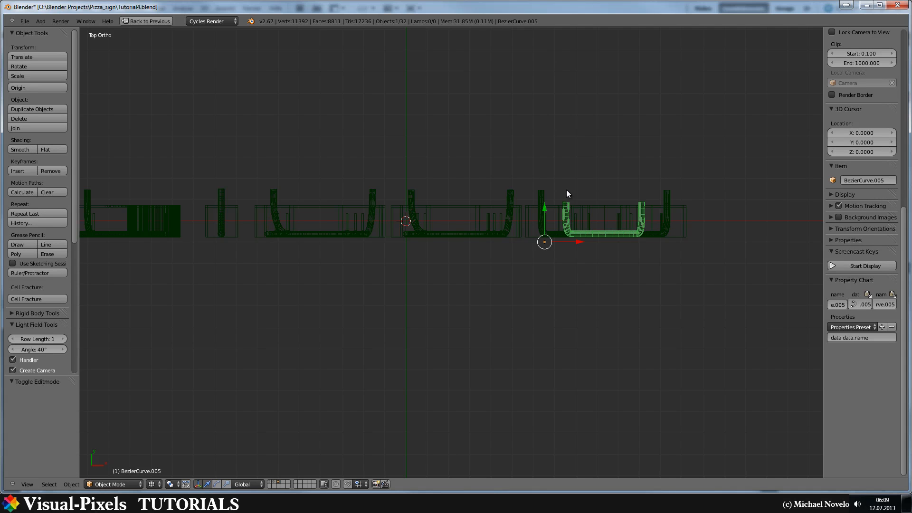
key("Tab")
key("a")
key("b")
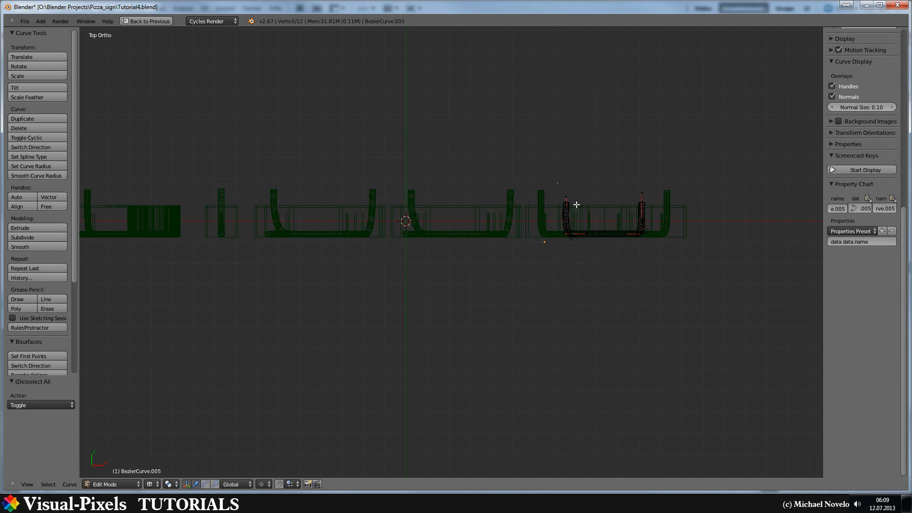
left_click_drag(557, 183, 649, 218)
key("g")
key("y")
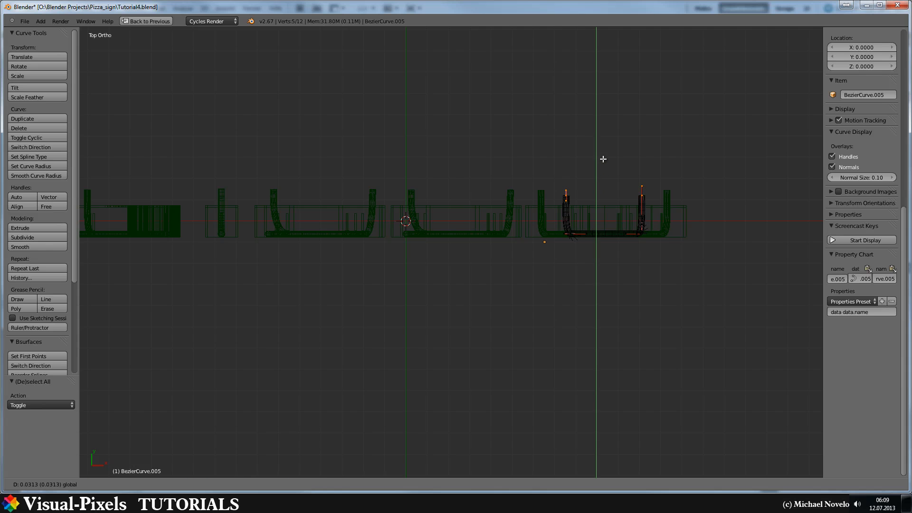
left_click(603, 155)
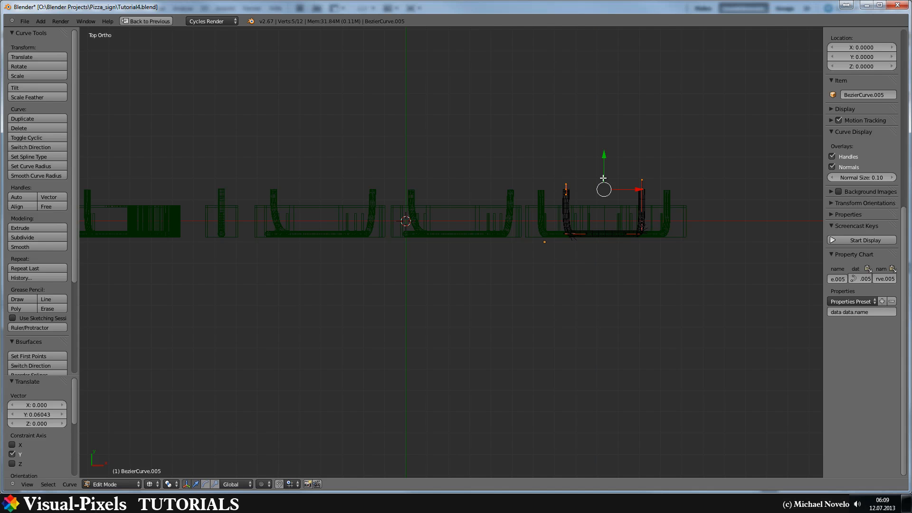
middle_click_drag(597, 219, 581, 171)
key("Tab")
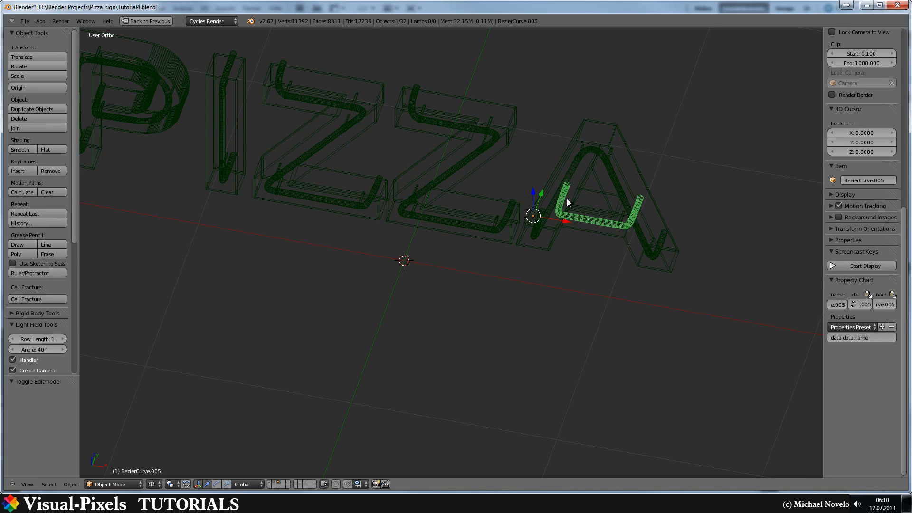
Step: Switch the view to solid shading and move the PIZZA letter casing object to layer 4
key("z")
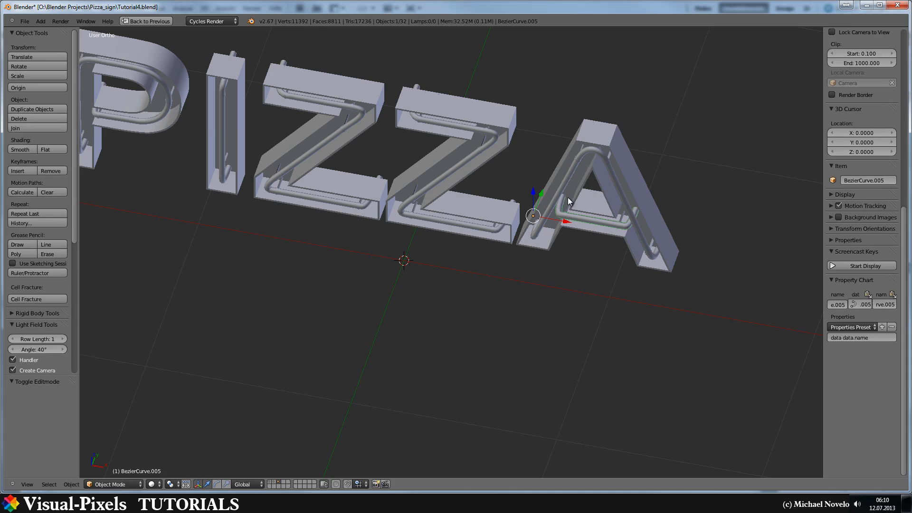
right_click(582, 141)
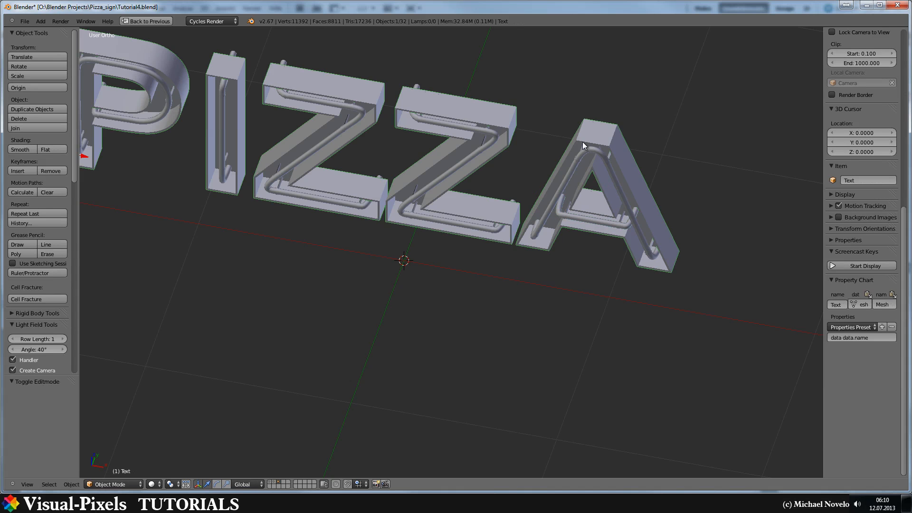
scroll(501, 216, "down", 2)
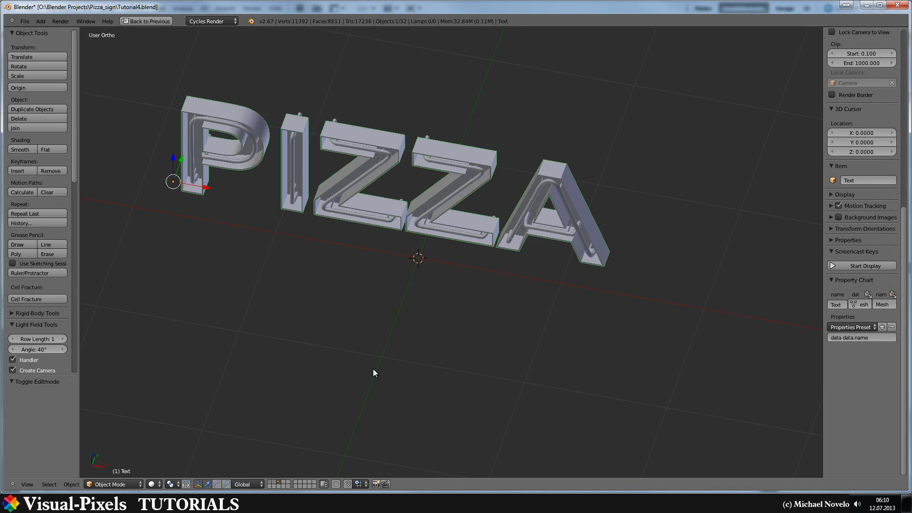
middle_click_drag(373, 372, 495, 206)
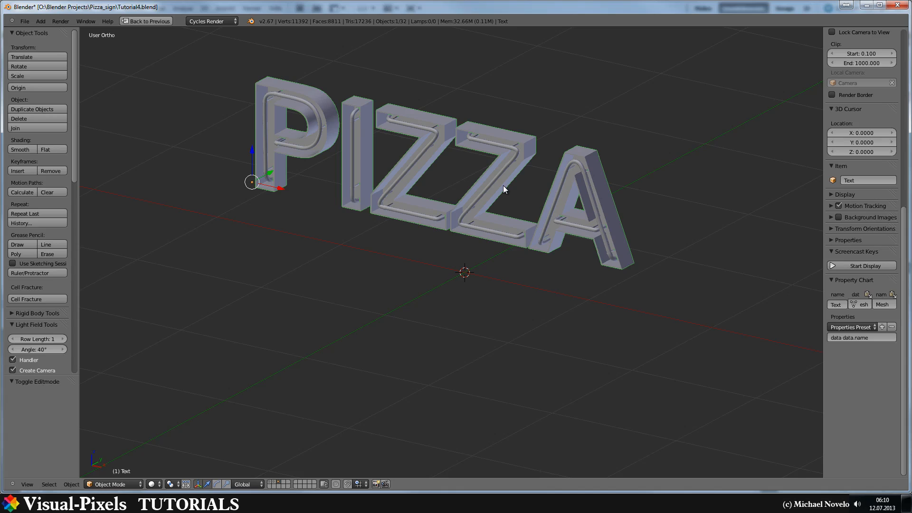
key("m")
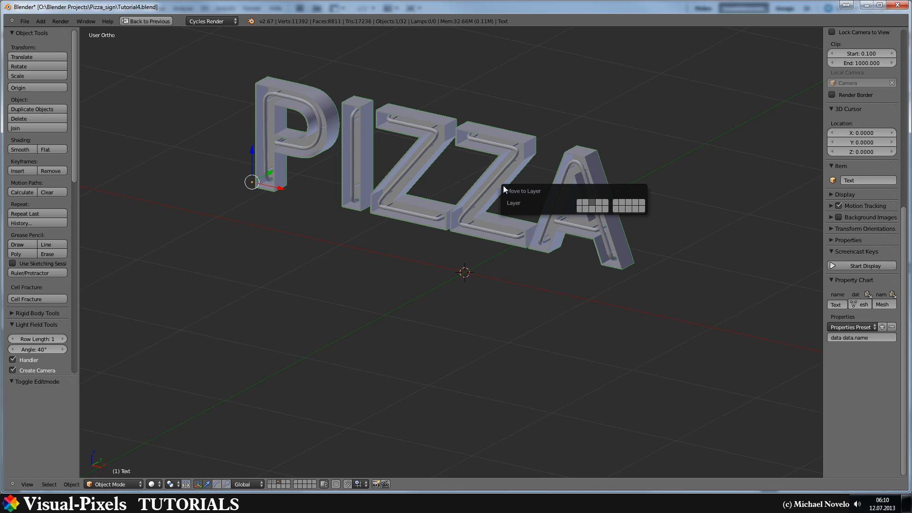
key("4")
left_click(533, 148)
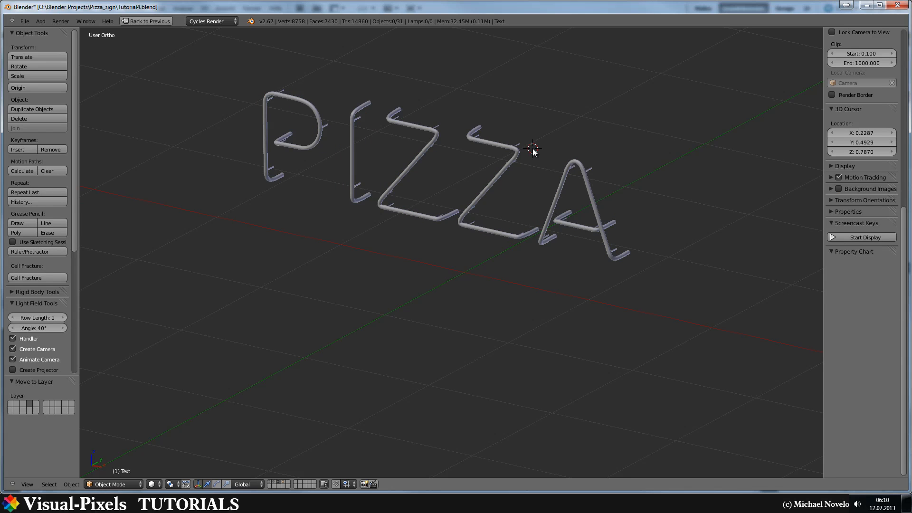
Step: Show layers 4 and 1 together with the tubes' layer and restore the multi-window layout, with the whole sign in view
left_click(281, 481, "shift")
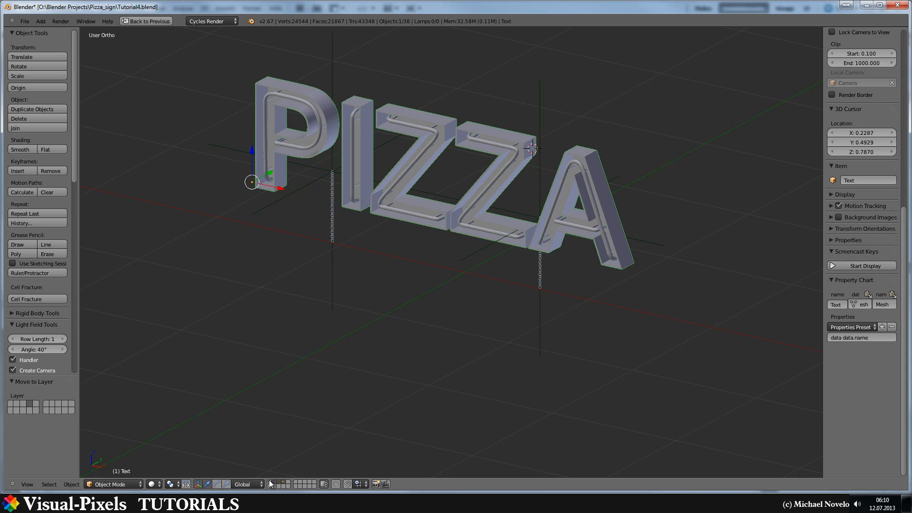
left_click(272, 481, "shift")
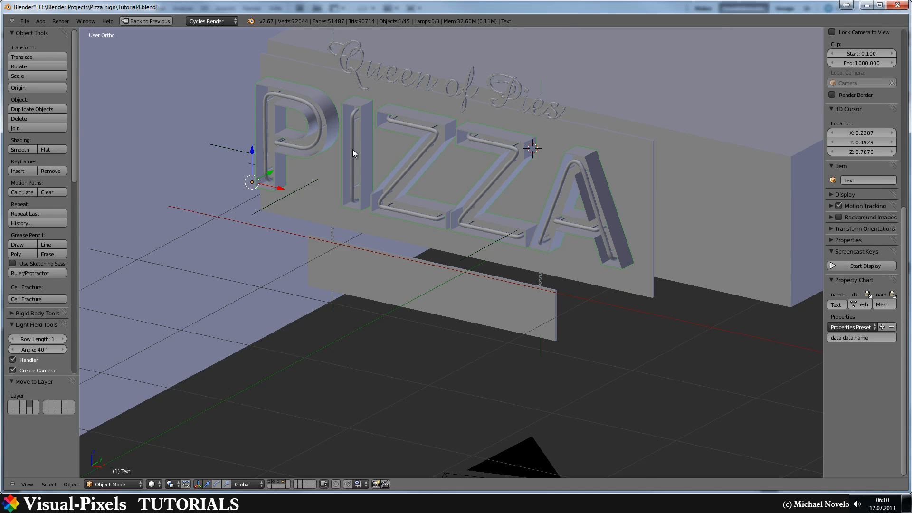
key("ctrl+Up")
middle_click_drag(361, 308, 395, 332, "shift")
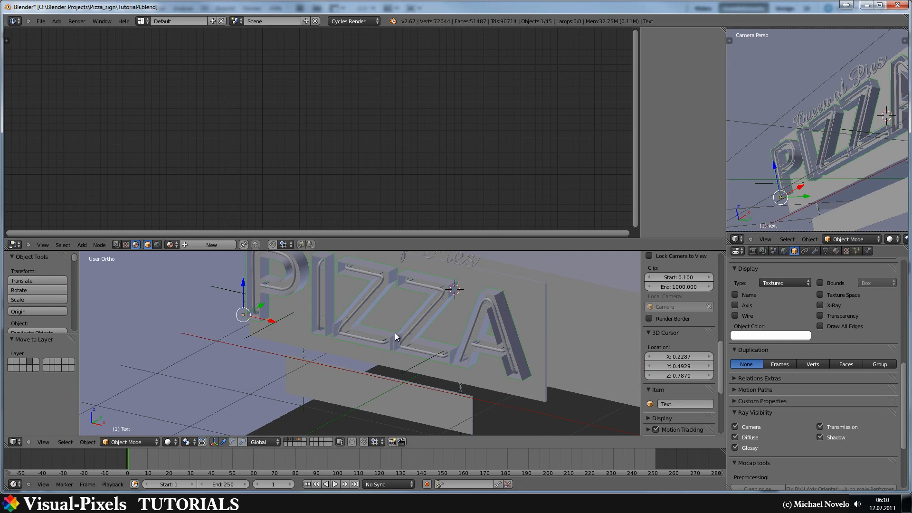
middle_click_drag(325, 280, 318, 311, "shift")
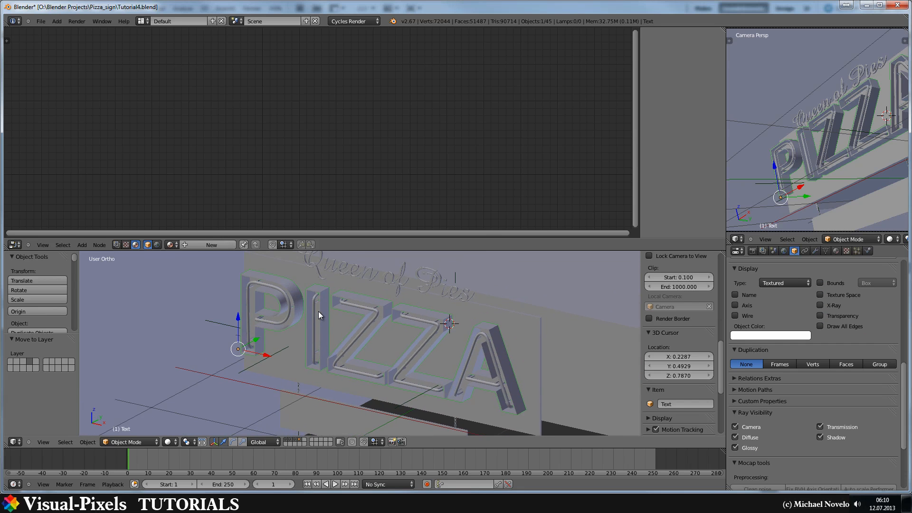
Step: Give the "Queen of Pies" text a new Emission material coloured orange (R 0.800, G 0.421, B 0.000)
right_click(430, 277)
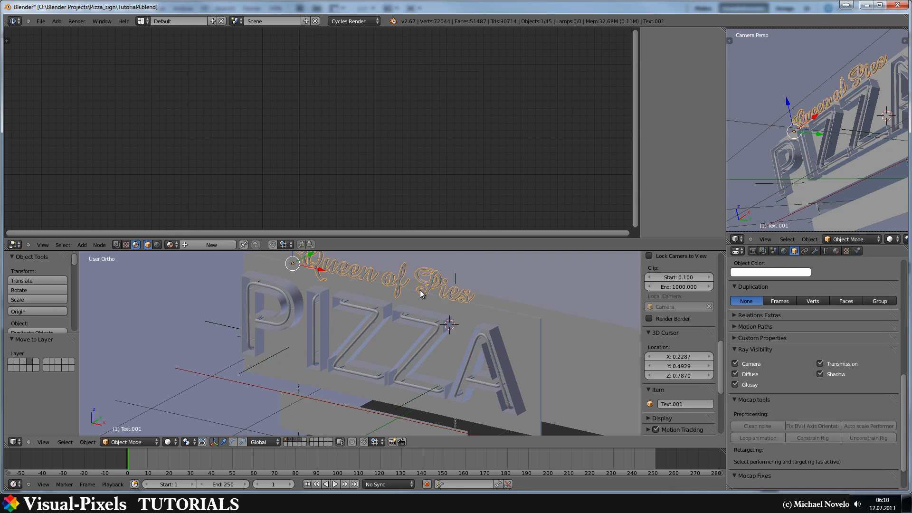
middle_click_drag(472, 284, 446, 285, "shift")
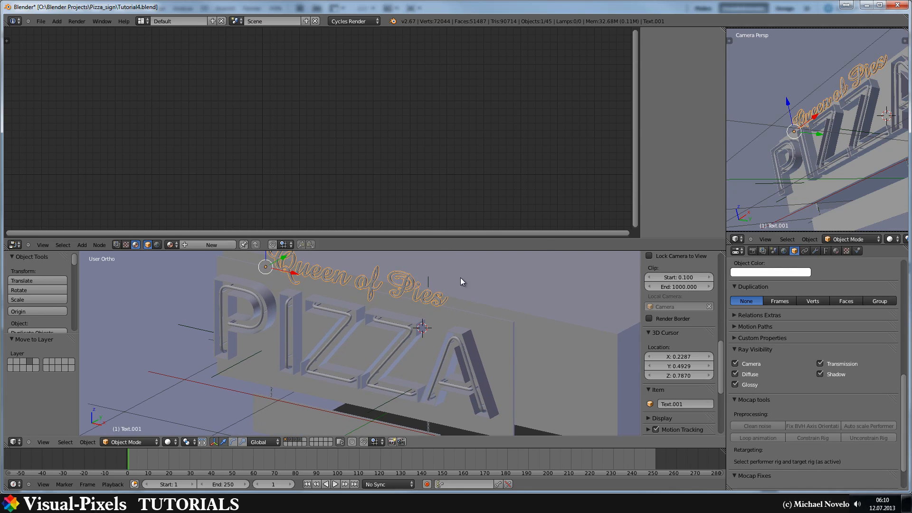
left_click(836, 251)
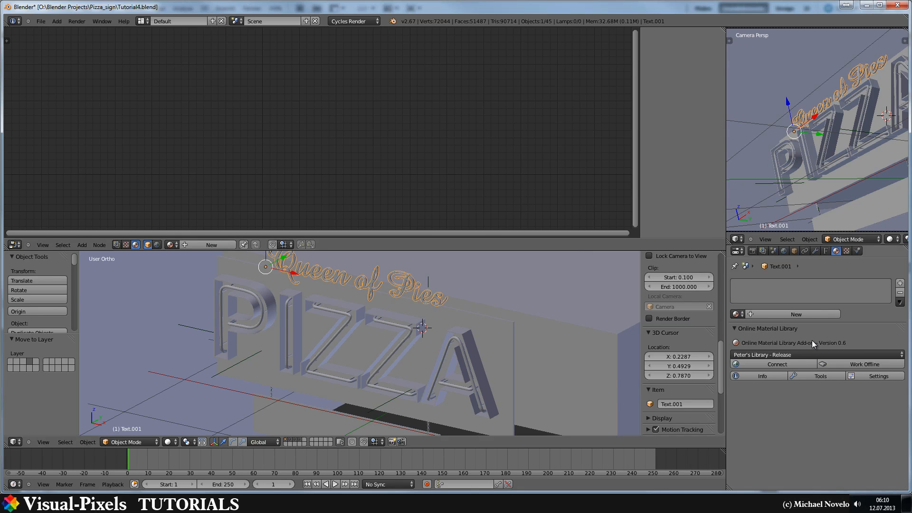
left_click(806, 317)
left_click(805, 364)
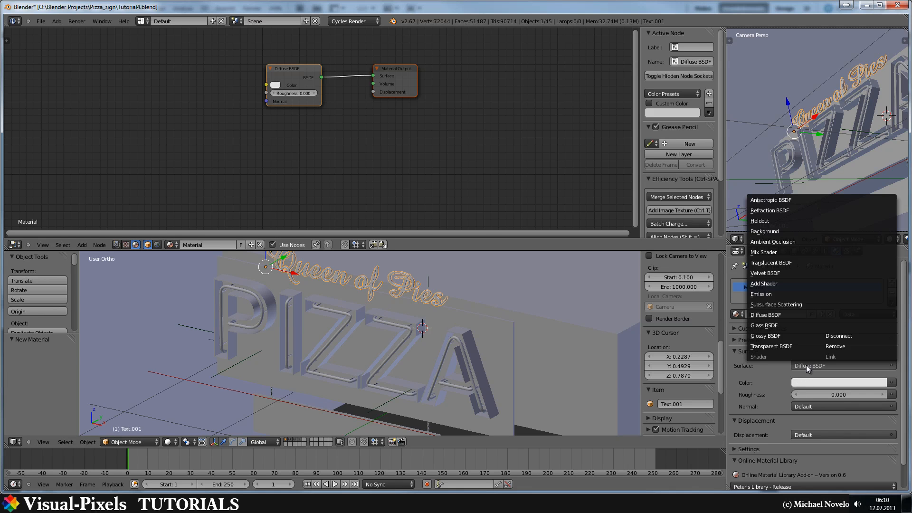
left_click(768, 295)
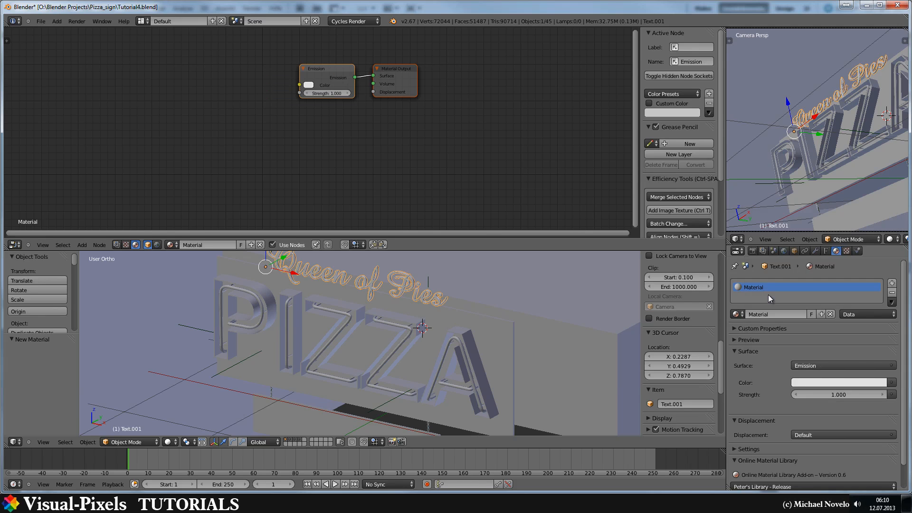
left_click(837, 381)
mouse_move(829, 315)
left_mouse_down()
mouse_move(825, 304)
mouse_move(816, 316)
left_mouse_up()
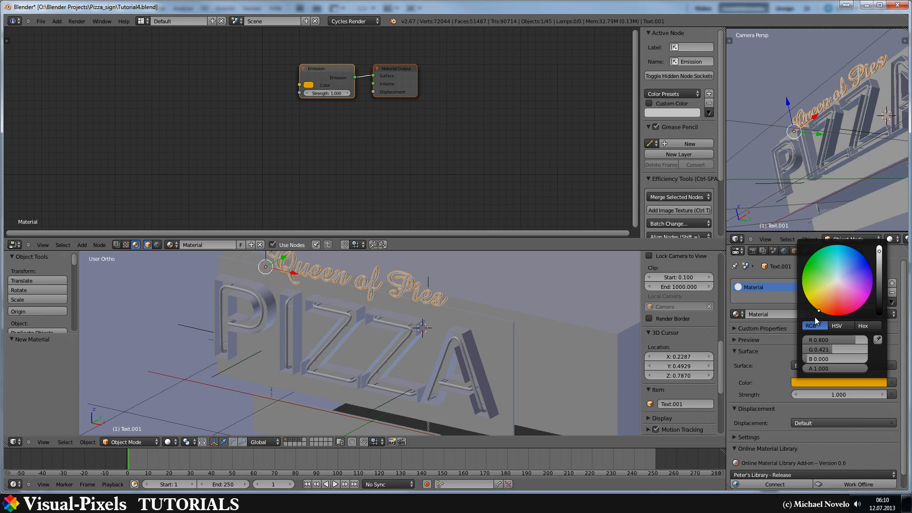
Step: Set the small camera viewport to rendered shading and fit the full camera view in it
left_click(890, 238)
left_click(858, 177)
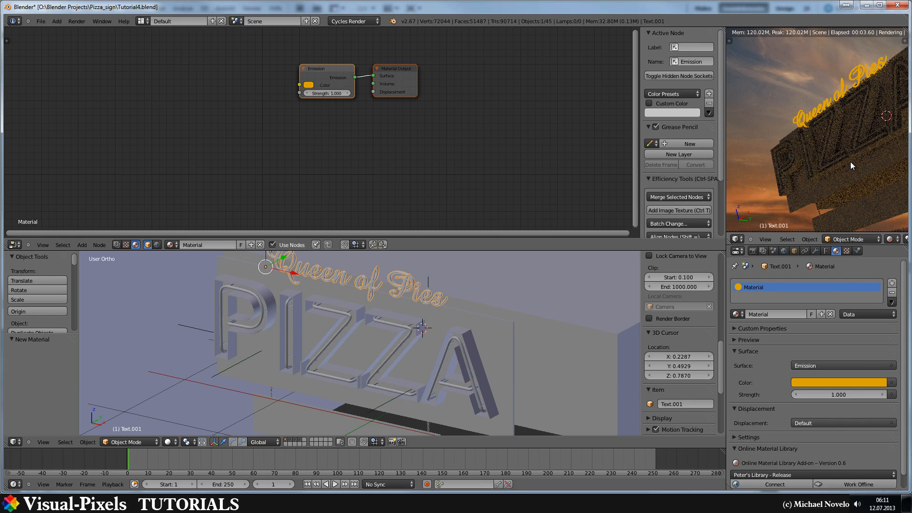
key("KP_1")
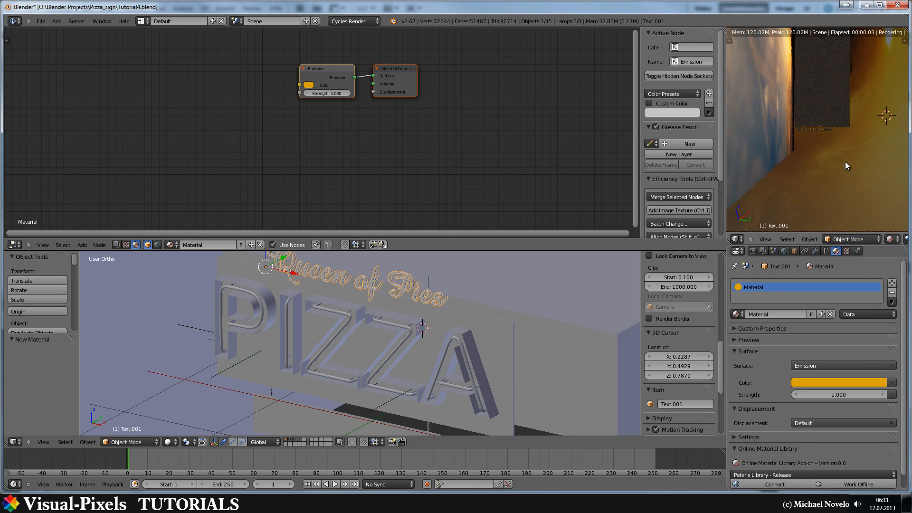
key("KP_0")
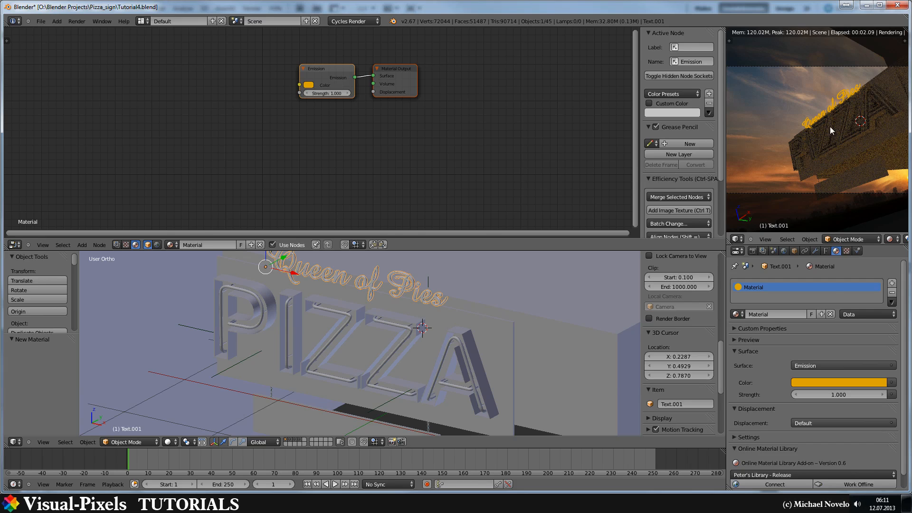
Step: Set the emission strength of the "Queen of Pies" material to 2
left_click(832, 395)
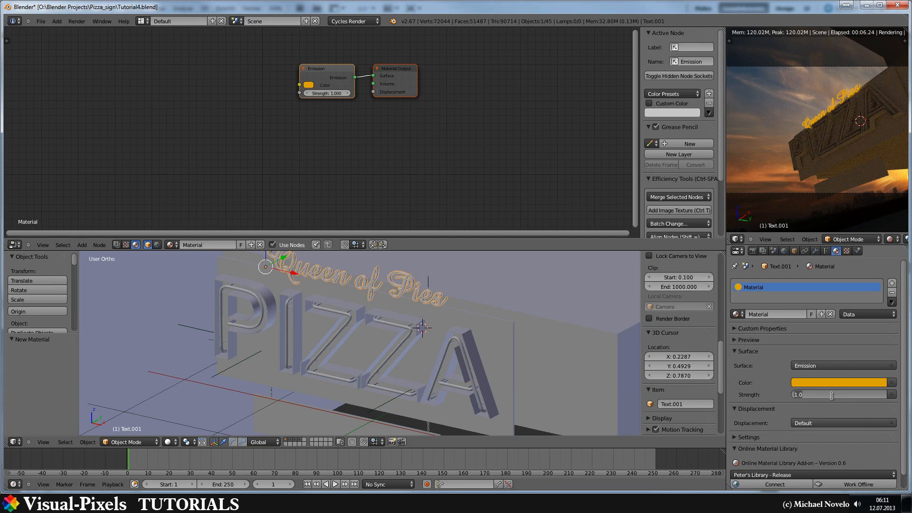
type("2")
key("Return")
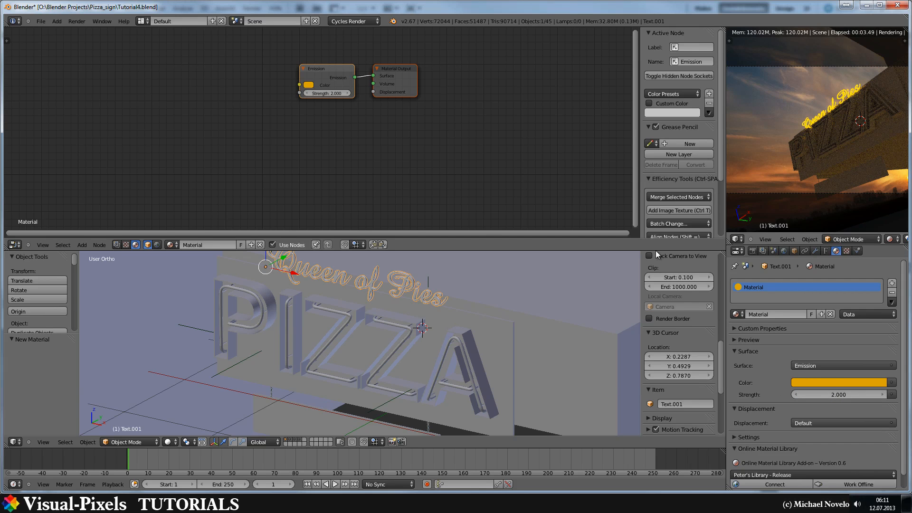
Step: Assign the existing emission material "Material" to the A's outer neon tube and make it a single-user copy
right_click(458, 341)
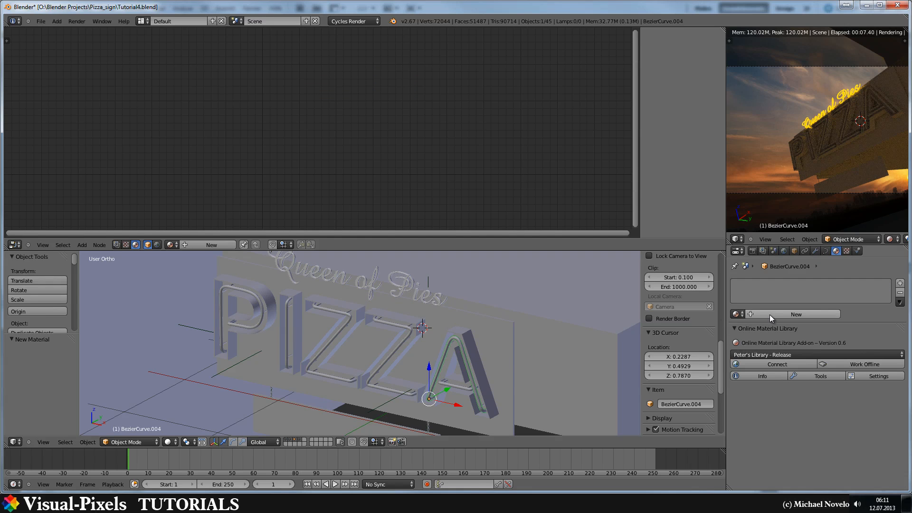
left_click(736, 314)
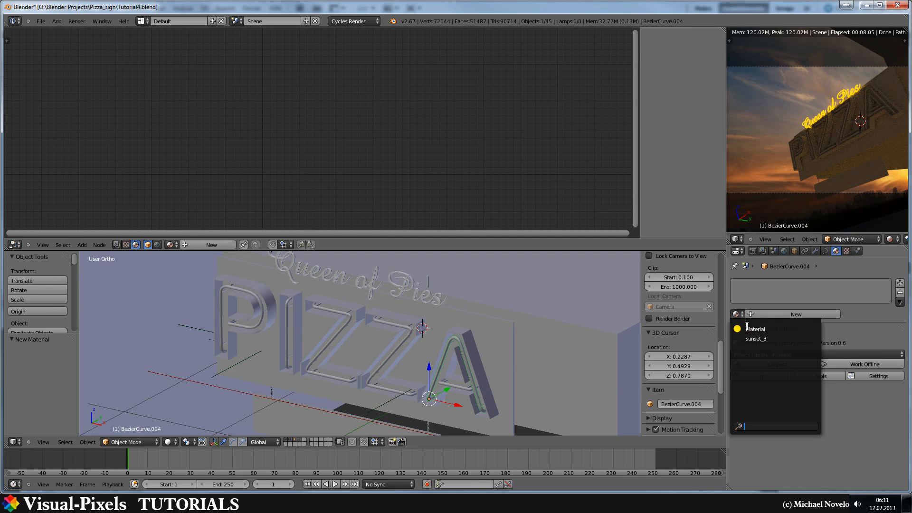
left_click(748, 327)
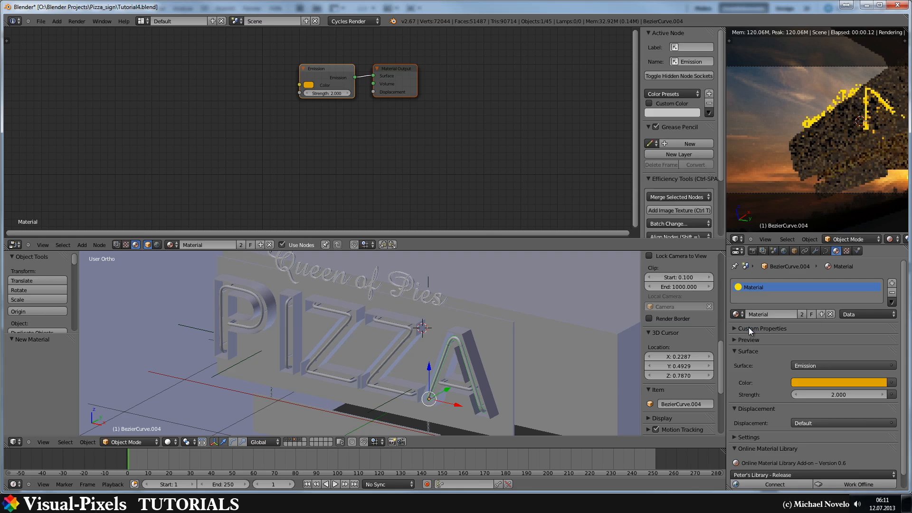
left_click(802, 314)
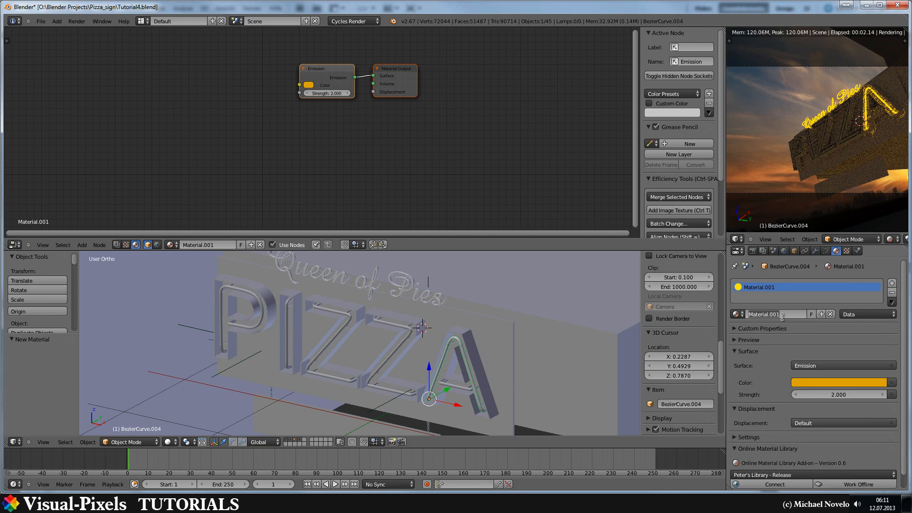
Step: Rename the material of the A's outer neon tube as Light_Big_Letter
double_click(779, 314)
type("Light_Big")
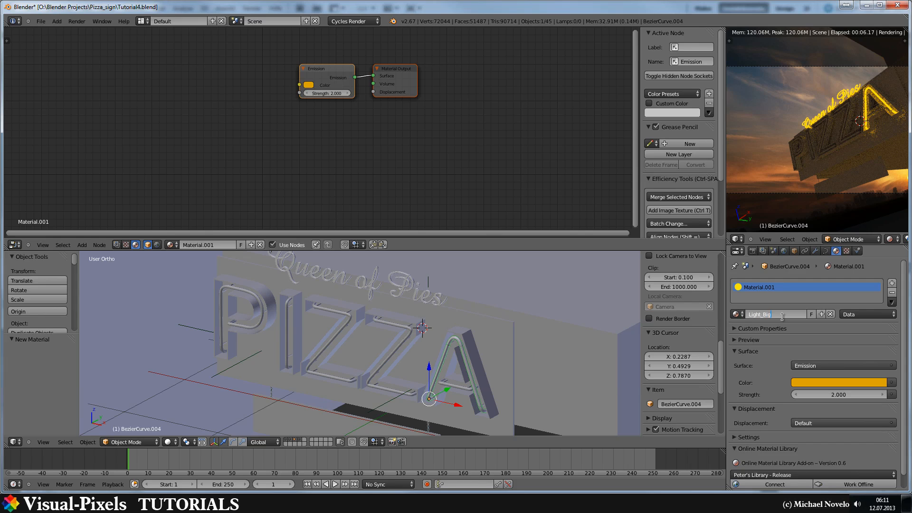
type("_Letter")
key("Return")
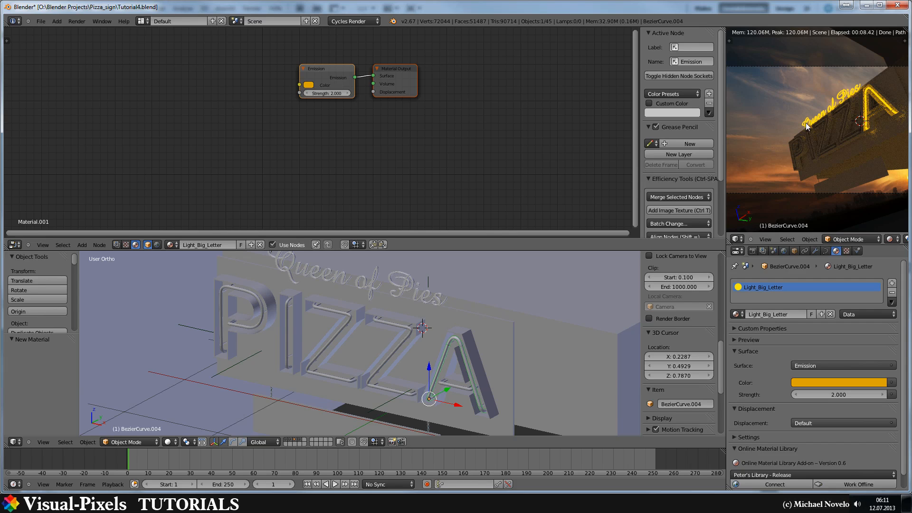
Step: Rename the material of the "Queen of Pies" text as Light_tiny_letter
right_click(806, 124)
left_click(776, 314)
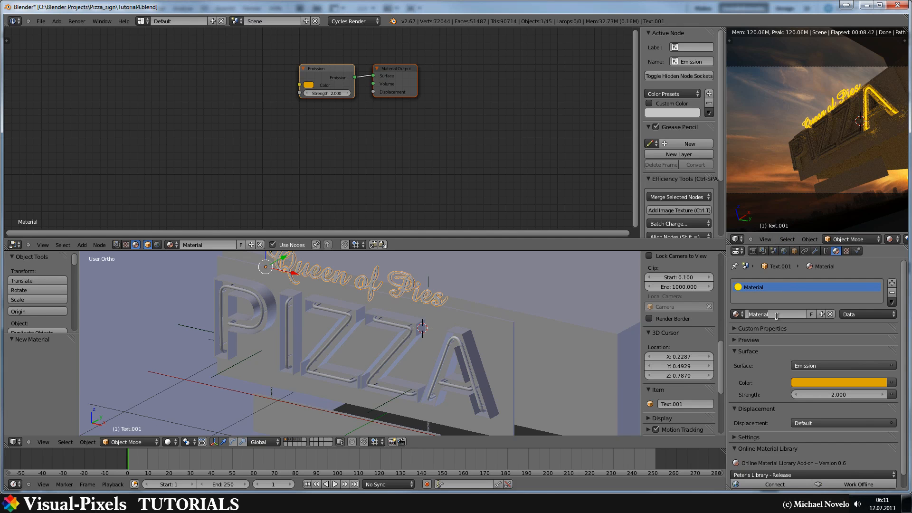
type("Li")
type("ght")
type("_tiny")
type("_glitter")
key("Return")
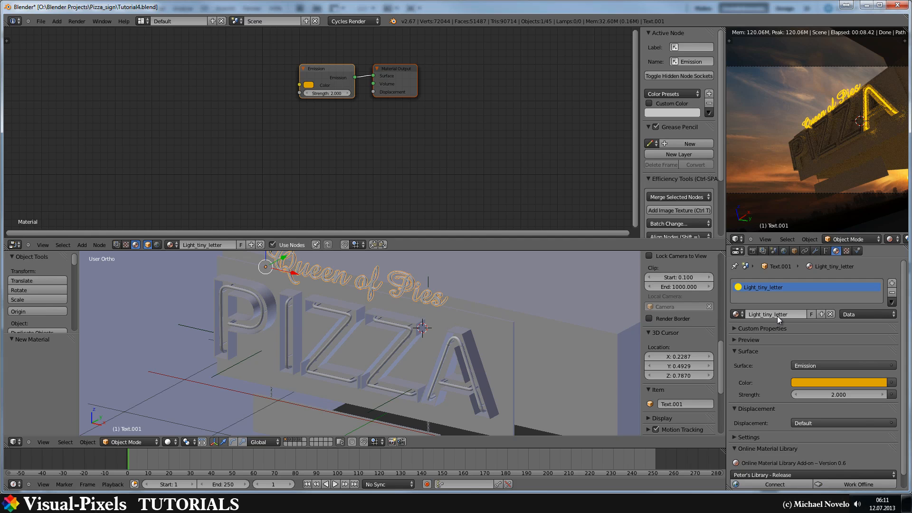
Step: Set the emission strength of the Light_Big_Letter material on the A's outer tube to 2.5
right_click(865, 114)
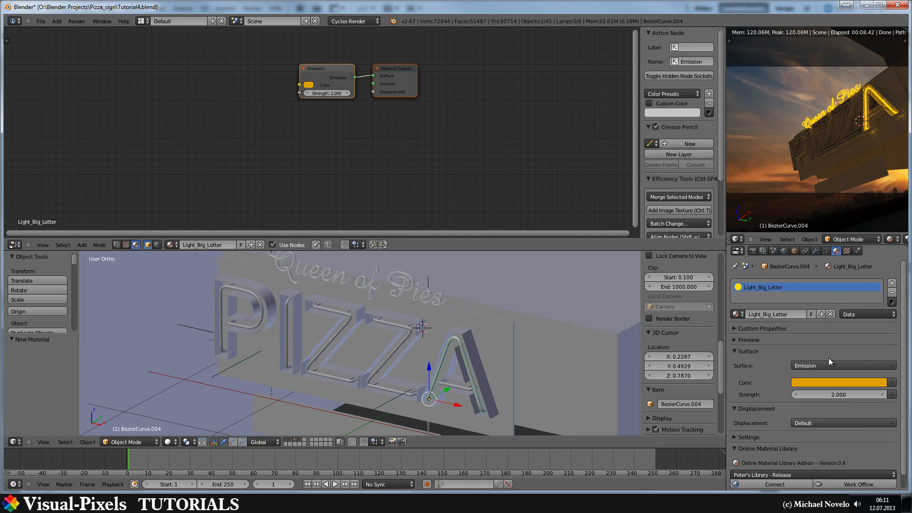
left_click(829, 394)
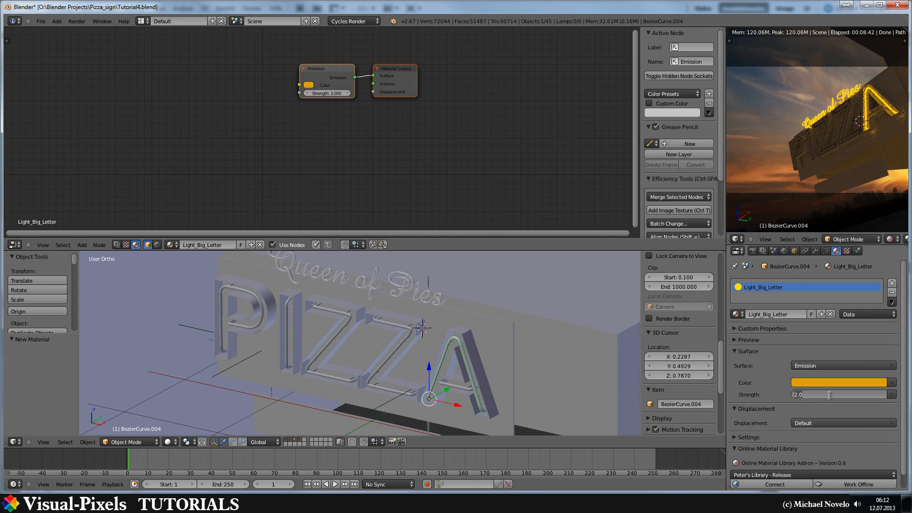
type("2.5")
key("Return")
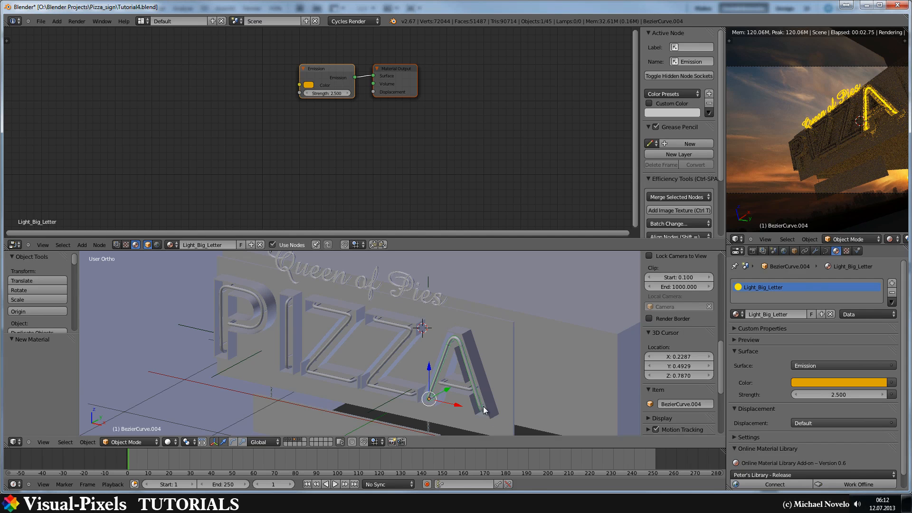
Step: Link the material of the A's outer tube to the A's crossbar tube, both Z tubes and the P tube
right_click(465, 390)
right_click(446, 384)
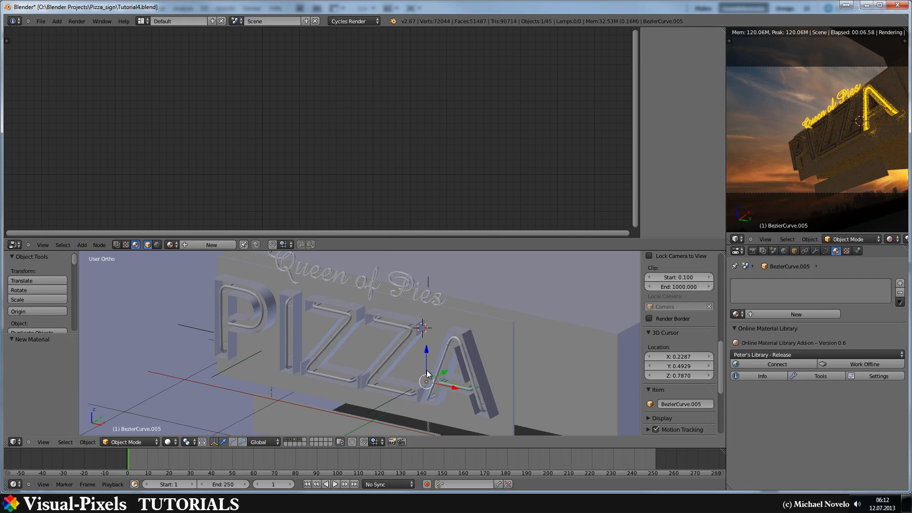
right_click(411, 329, "shift")
right_click(349, 316, "shift")
right_click(263, 307, "shift")
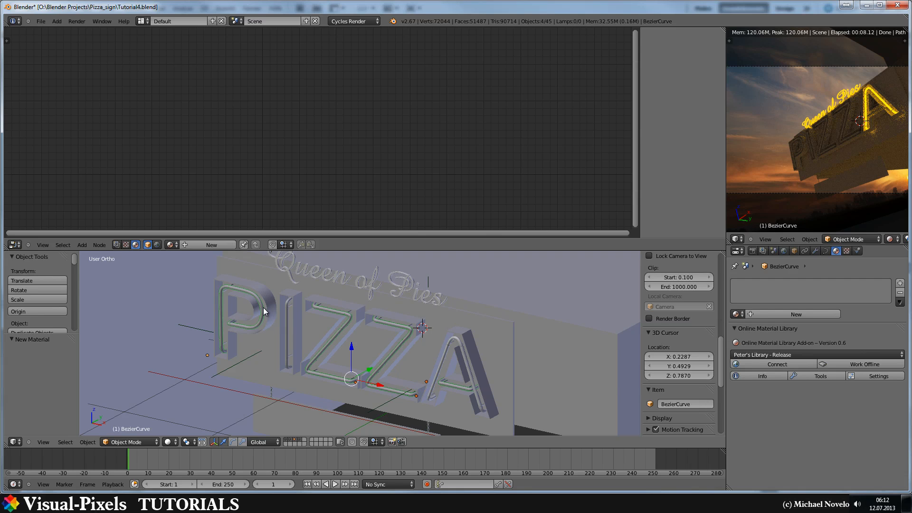
right_click(441, 363, "shift")
key("ctrl+l")
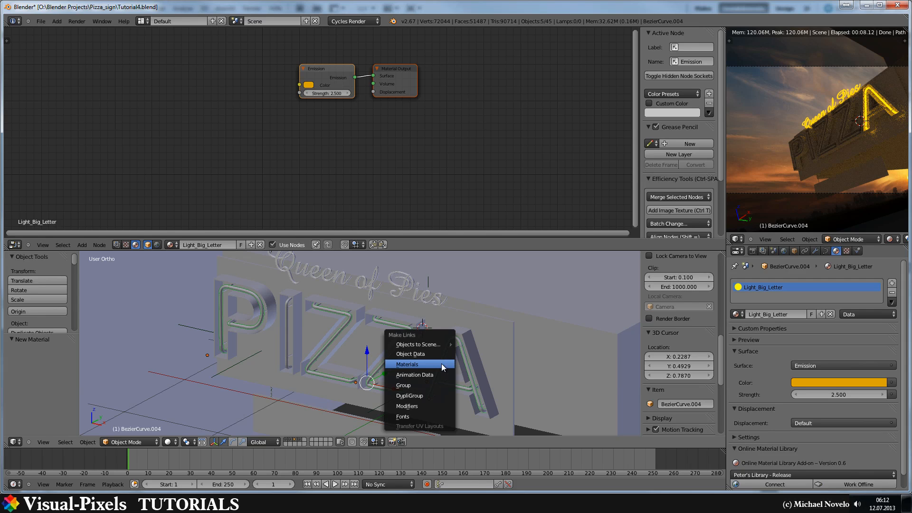
left_click(441, 364)
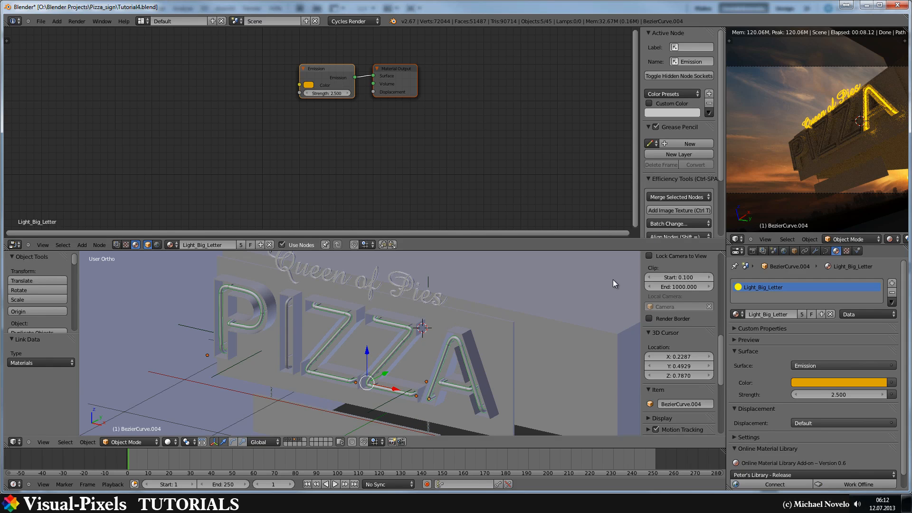
Step: Assign the existing Light_Big_Letter material to the neon tube of the letter I
right_click(811, 163)
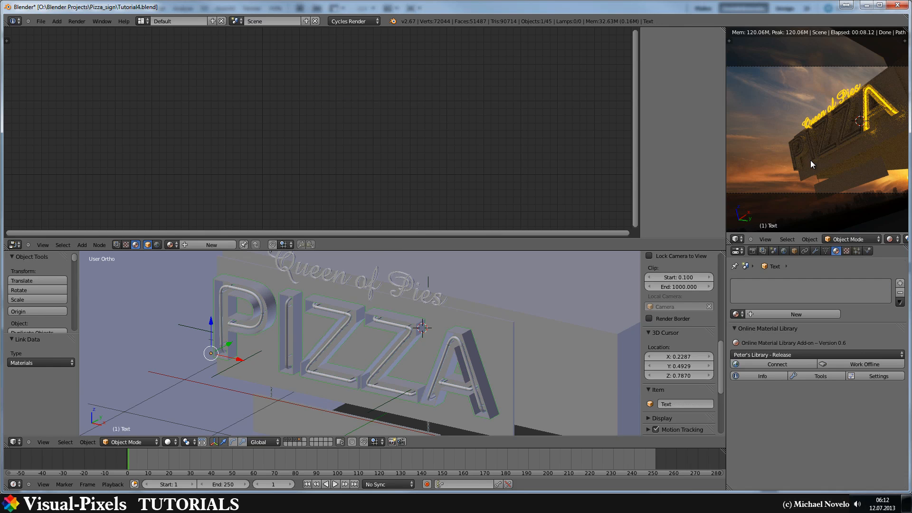
right_click(455, 336)
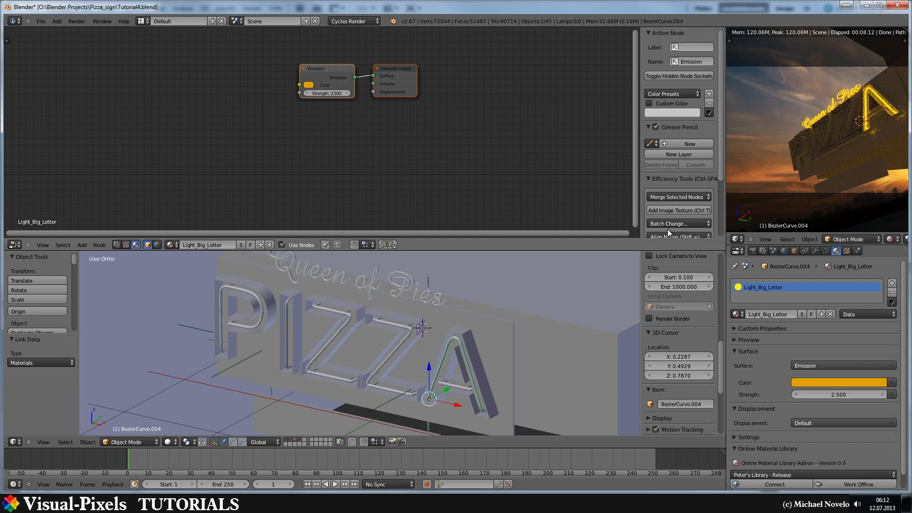
middle_click_drag(463, 342, 525, 309)
middle_click_drag(859, 110, 850, 127)
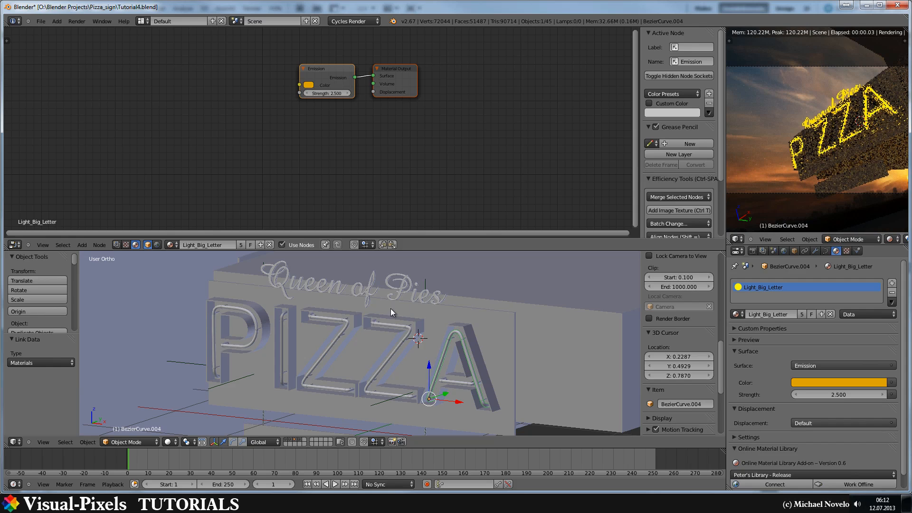
right_click(281, 322)
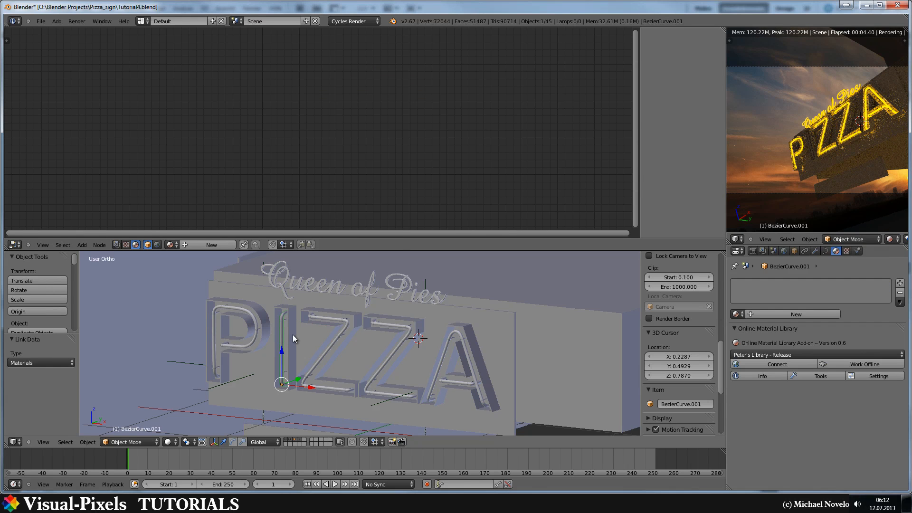
left_click(737, 314)
left_click(755, 332)
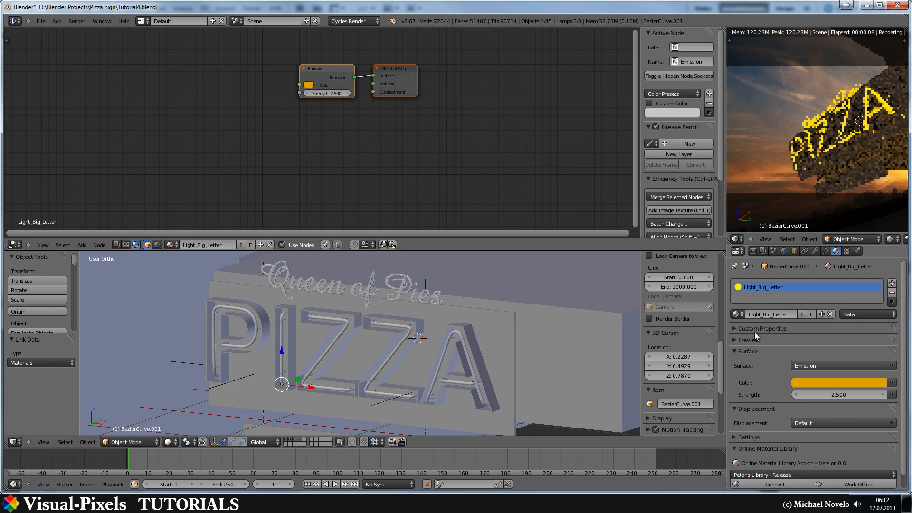
Step: Give the PIZZA letter housings a new material named Big_Letters
right_click(340, 312)
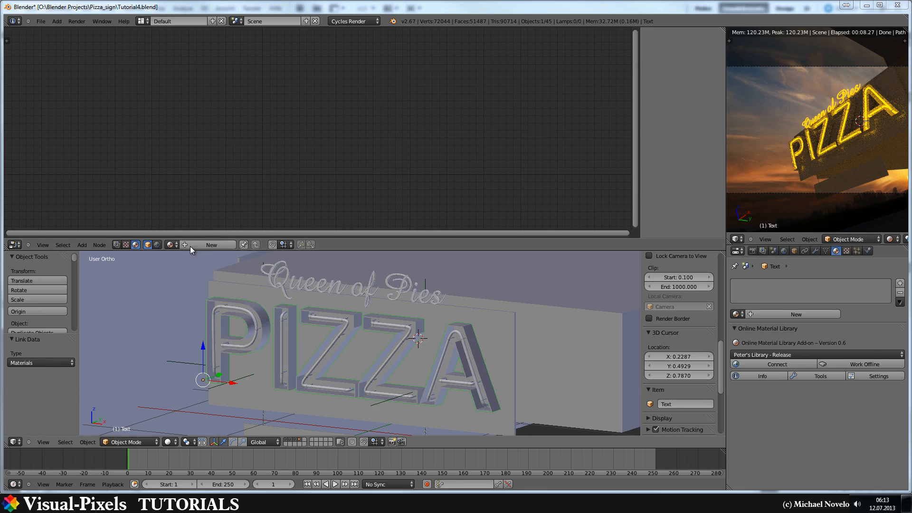
left_click(785, 312)
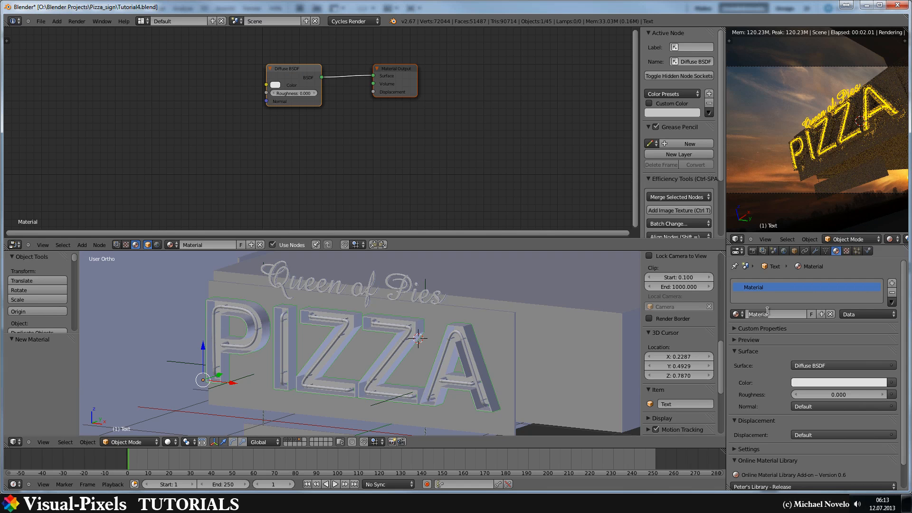
left_click(767, 314)
type("Big Letter")
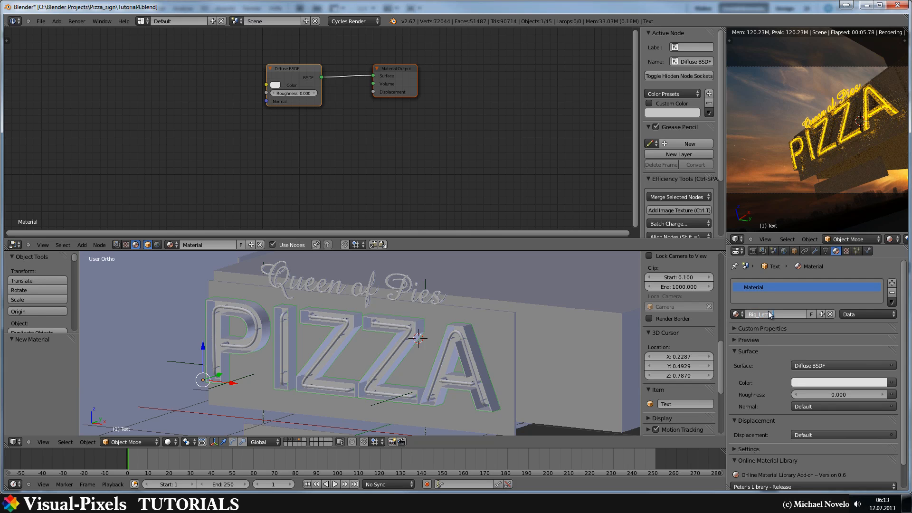
key("Return")
left_click(775, 313)
key("End")
type("s")
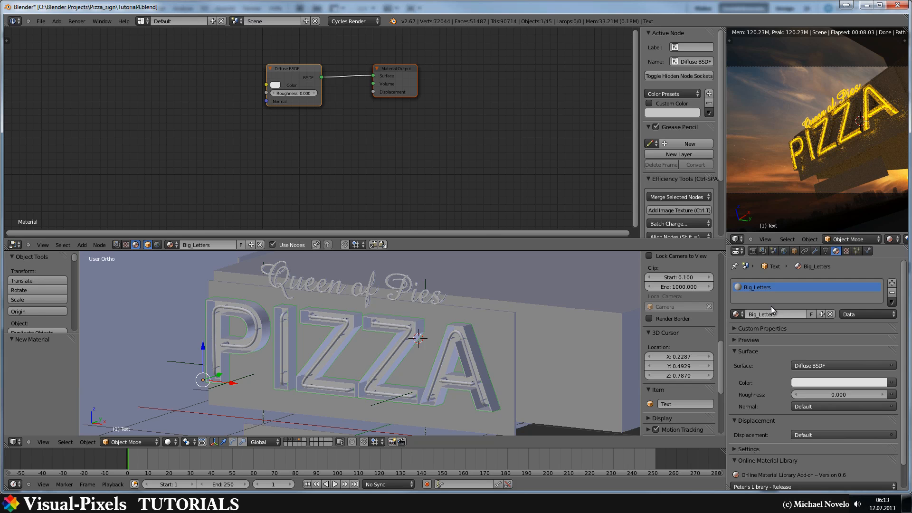
key("Return")
Step: Change the Diffuse BSDF colour of the Big_Letters material to a saturated red
middle_click_drag(349, 102, 387, 89)
left_click(318, 73)
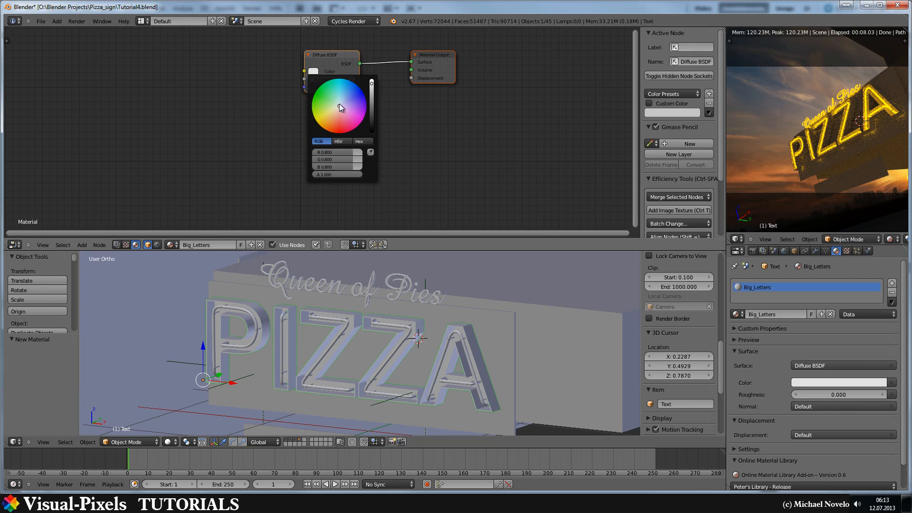
left_click(333, 133)
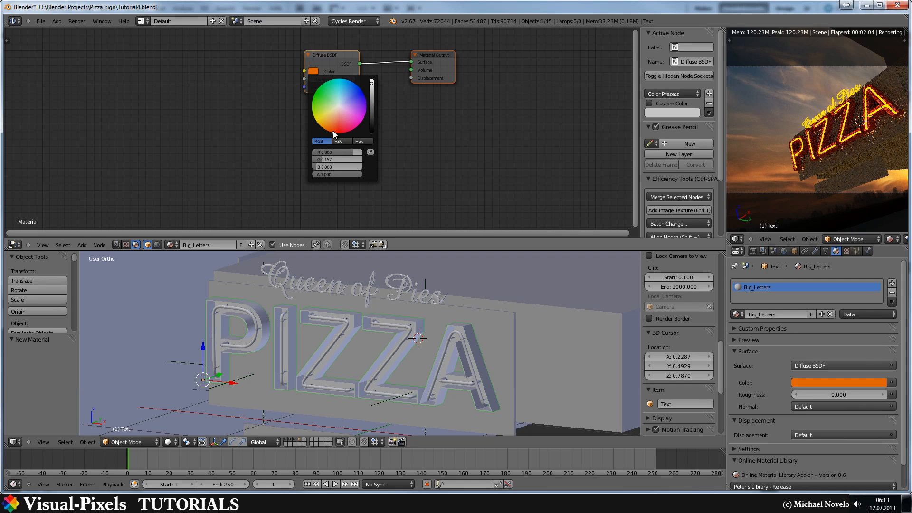
left_click(336, 132)
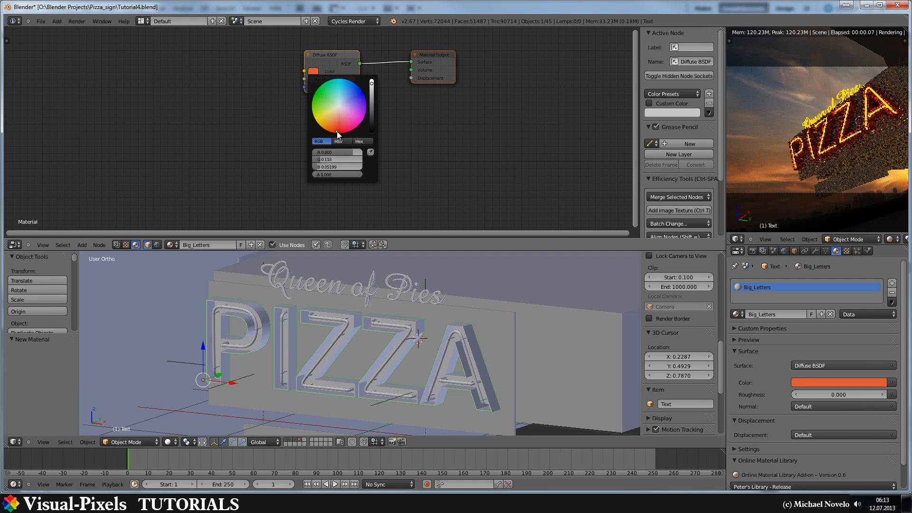
left_click(337, 132)
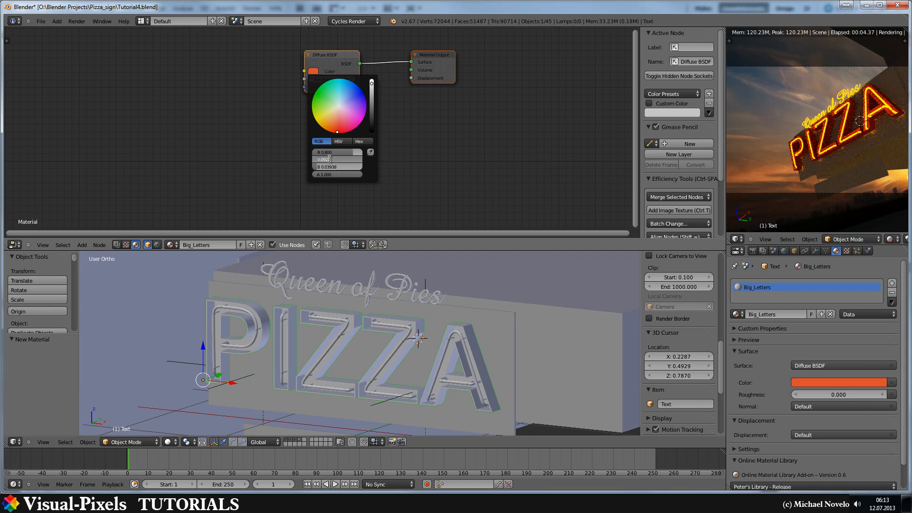
left_click_drag(325, 163, 304, 163)
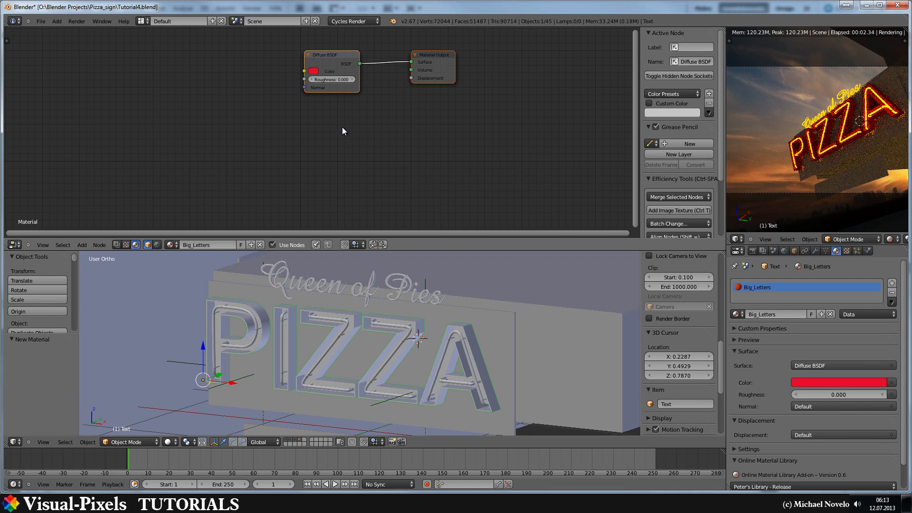
Step: Add a Mix Shader node and insert it between the Diffuse BSDF and the Material Output, moving the output node aside for room
middle_click_drag(342, 126, 361, 97)
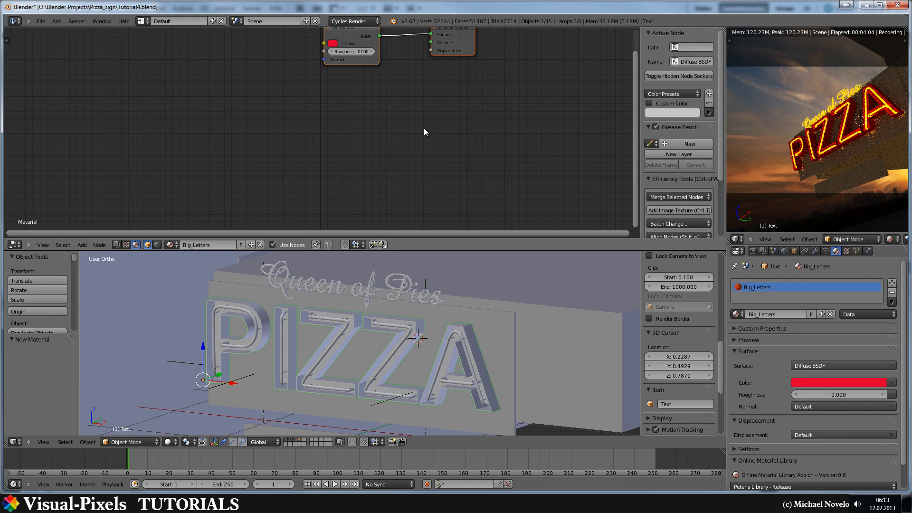
key("shift+a")
mouse_move(424, 128)
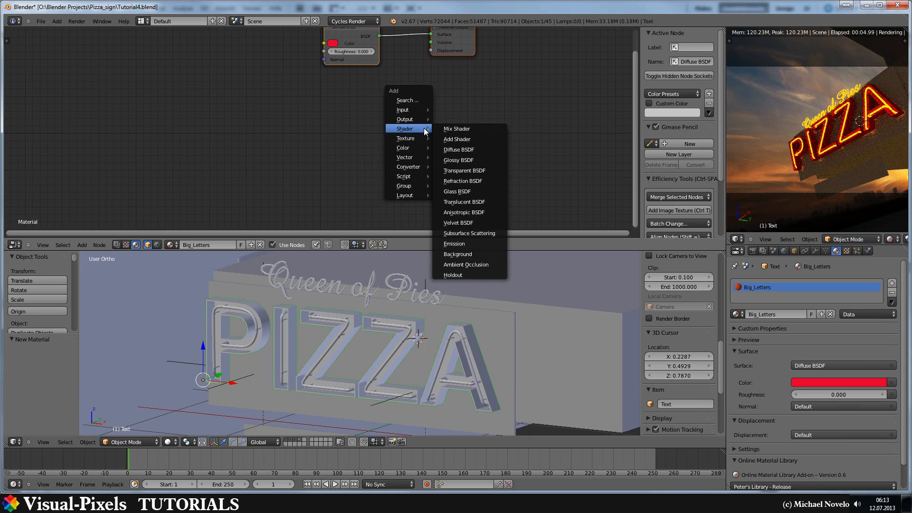
left_click(476, 128)
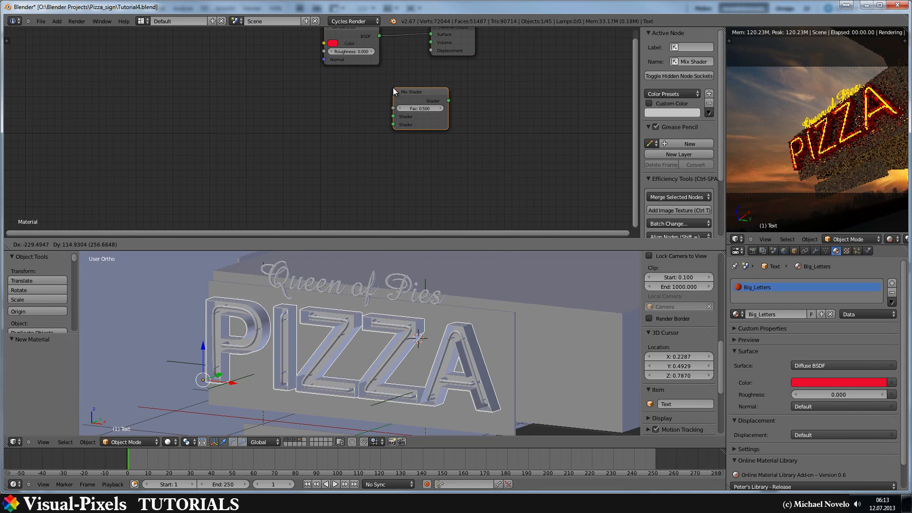
left_click(393, 91)
middle_click_drag(444, 53, 437, 79)
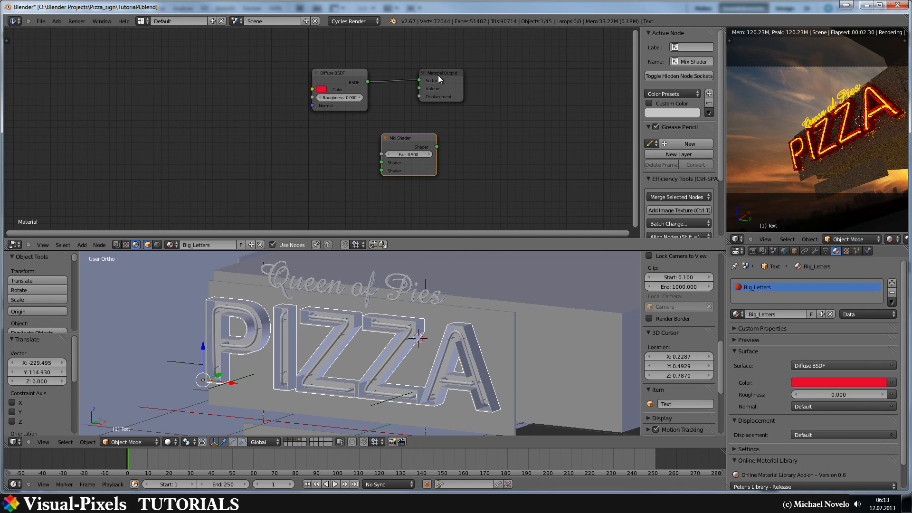
left_click_drag(438, 75, 545, 73)
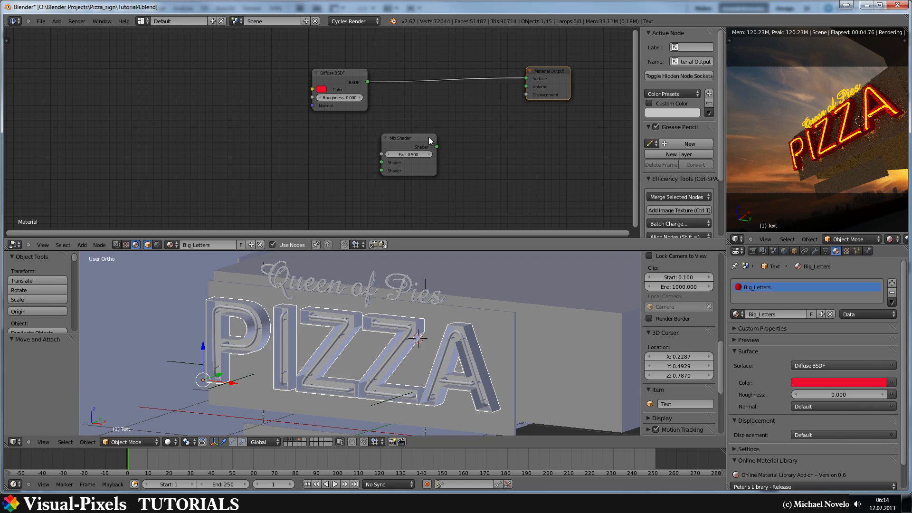
left_click_drag(429, 138, 478, 70)
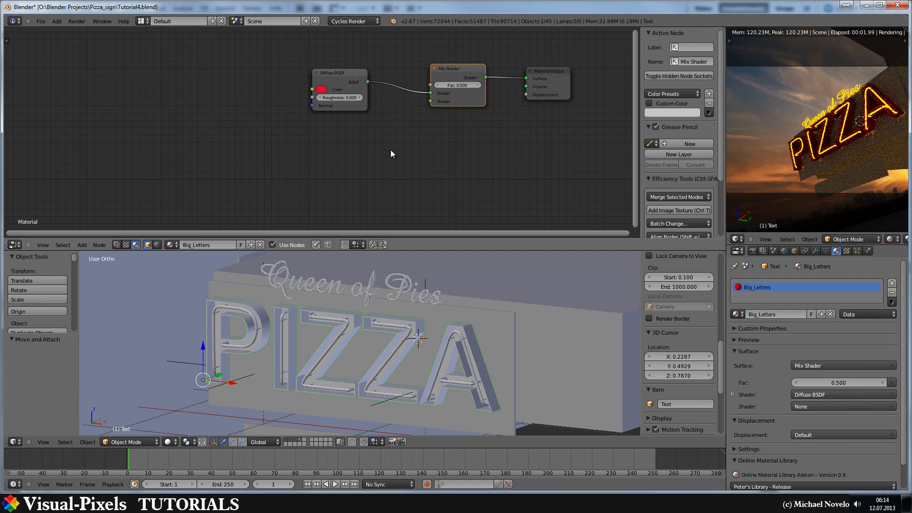
Step: Add a Glossy BSDF node below the Diffuse BSDF and connect it to the Mix Shader's second shader input
key("shift+a")
mouse_move(390, 151)
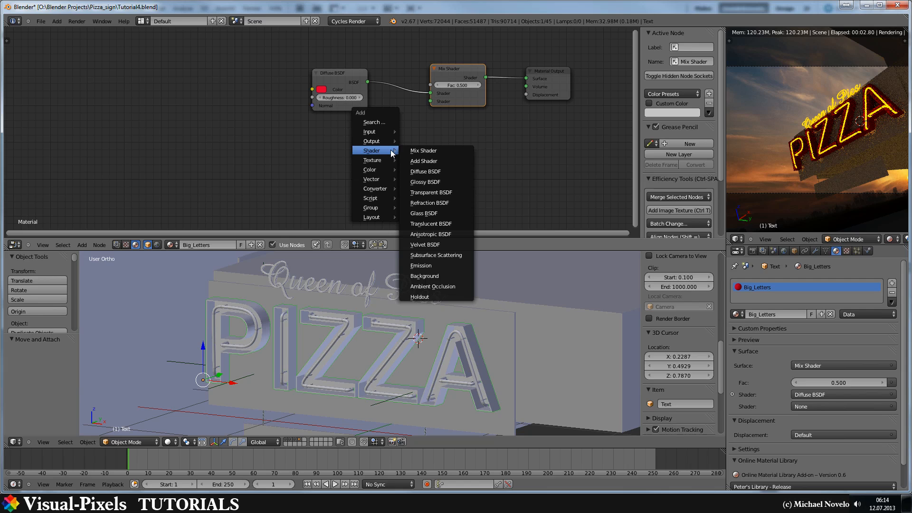
left_click(426, 182)
left_click(310, 153)
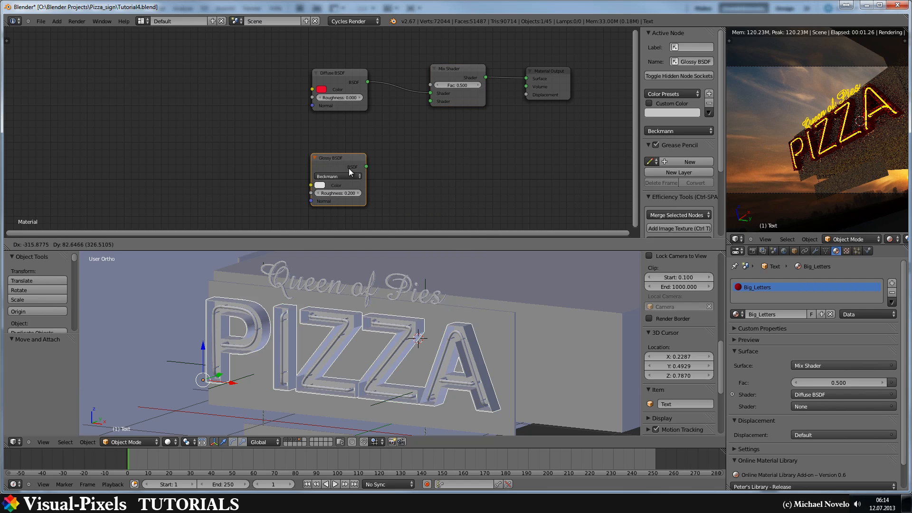
left_click_drag(366, 167, 431, 101)
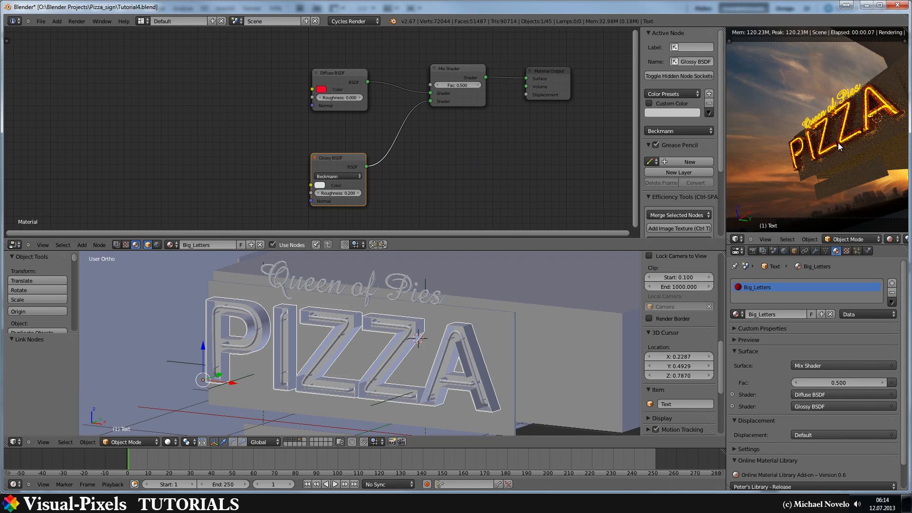
scroll(838, 142, "up", 4)
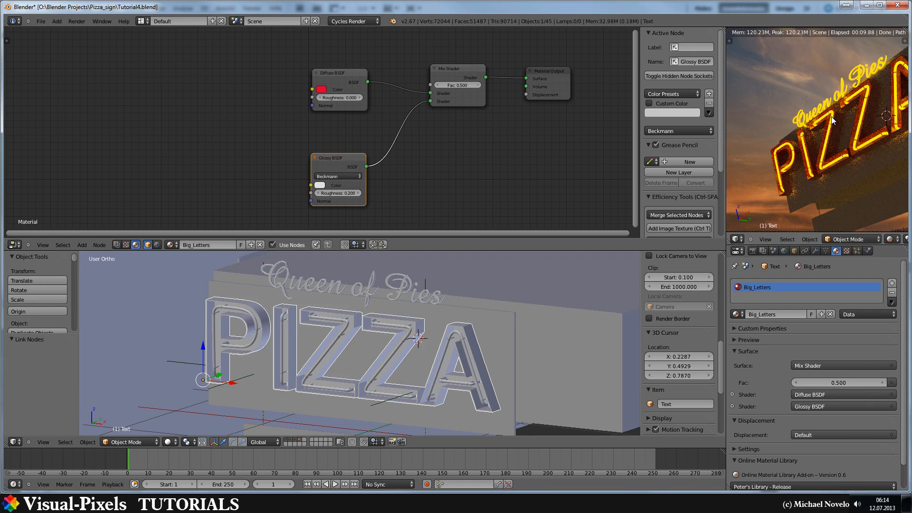
Step: Add a Layer Weight node to the Big_Letters material and place it well before the Diffuse BSDF
middle_click_drag(397, 128, 462, 147)
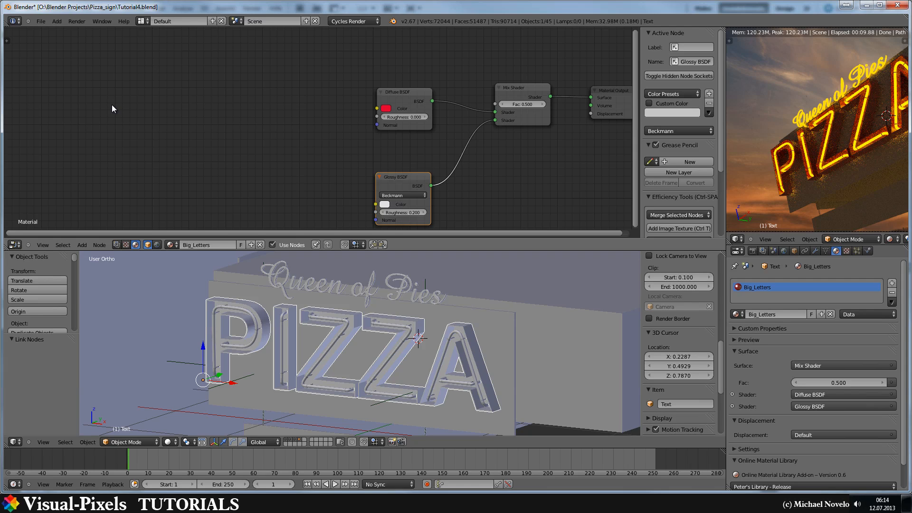
middle_click_drag(186, 106, 179, 130)
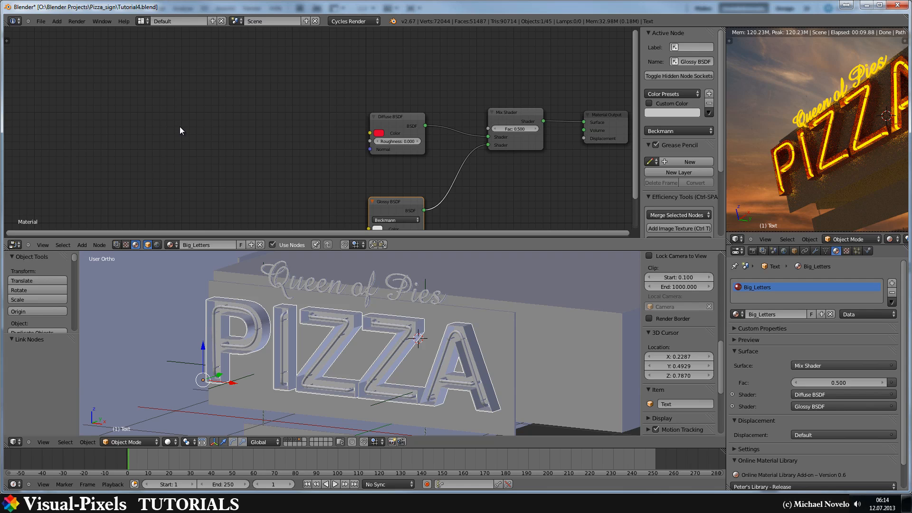
key("shift+a")
mouse_move(179, 128)
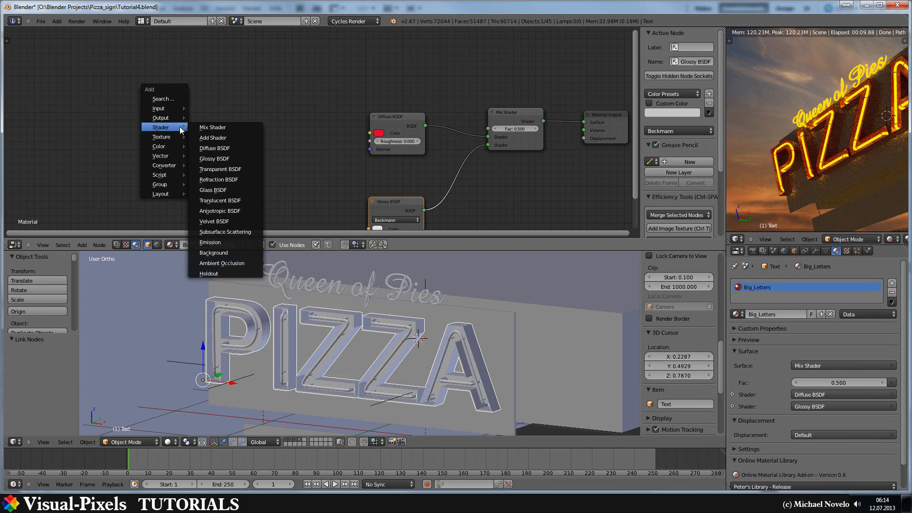
mouse_move(178, 110)
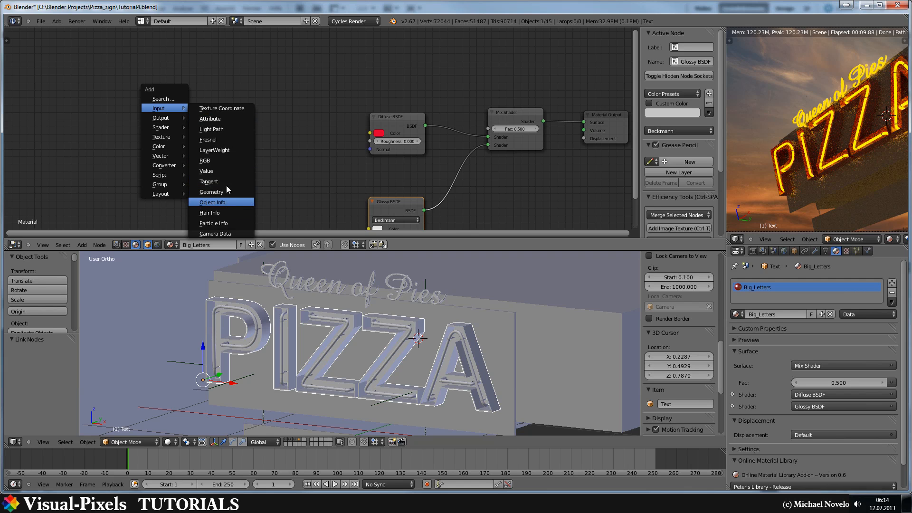
left_click(227, 151)
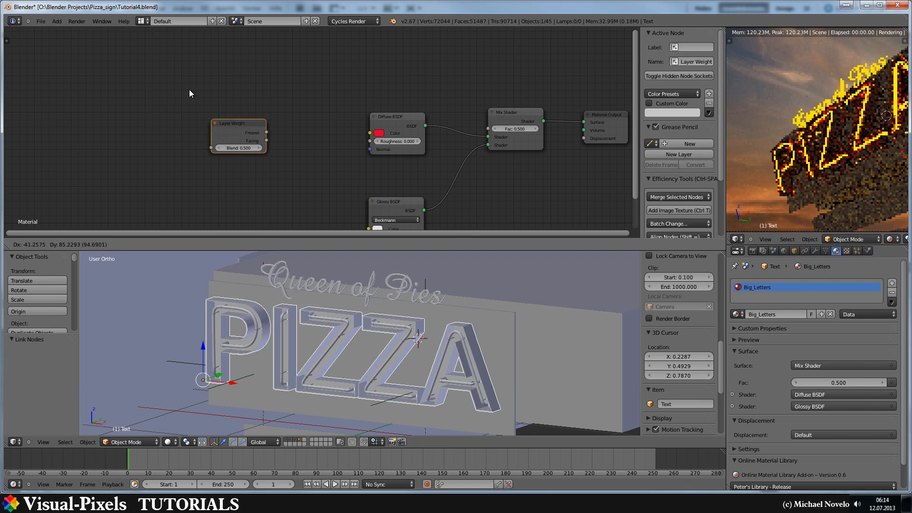
left_click(139, 76)
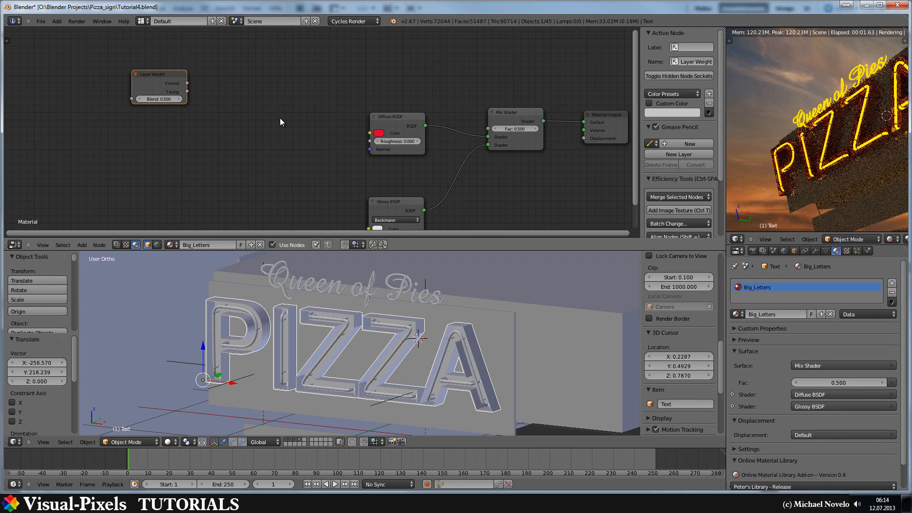
Step: Add a Math node beside the Layer Weight node and connect the Facing output to both of its value inputs
key("shift+a")
mouse_move(279, 176)
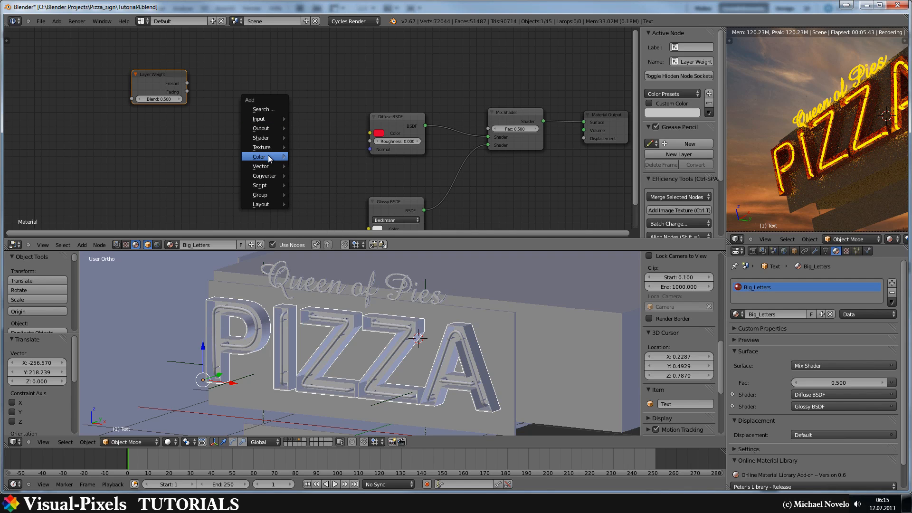
mouse_move(269, 158)
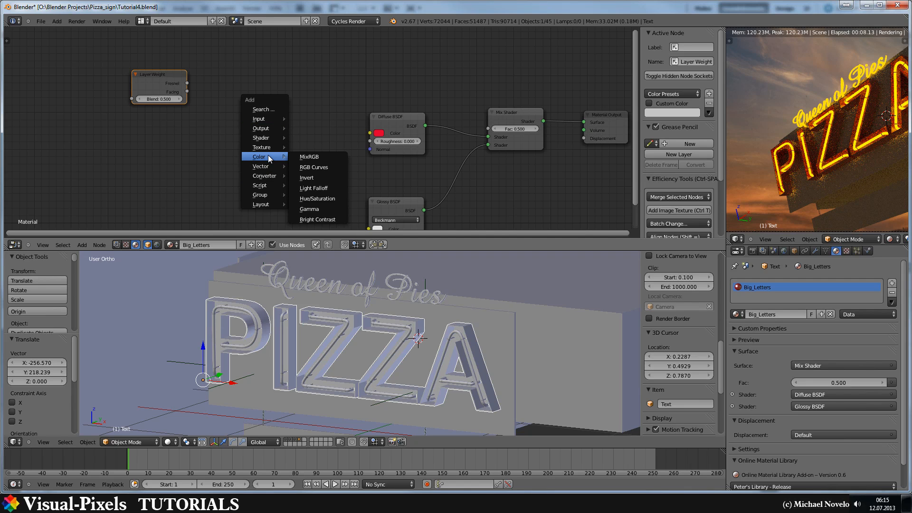
left_click(311, 175)
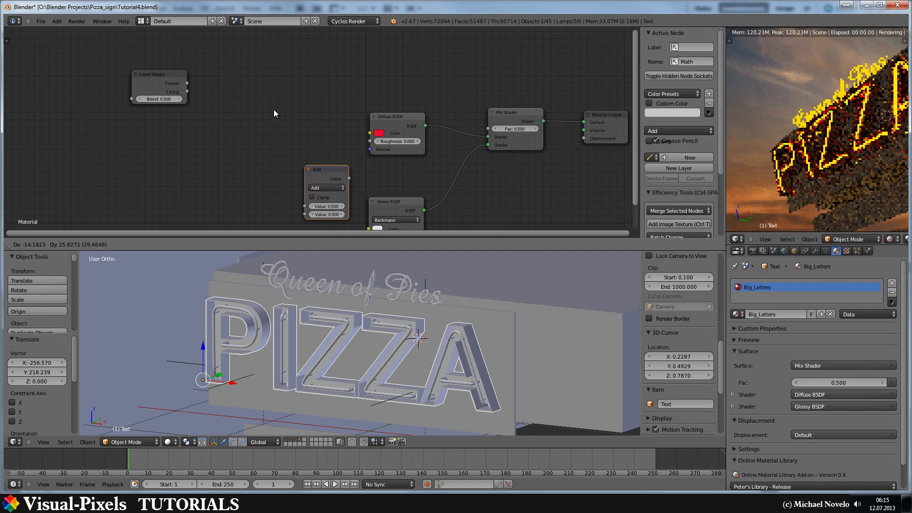
left_click(232, 53)
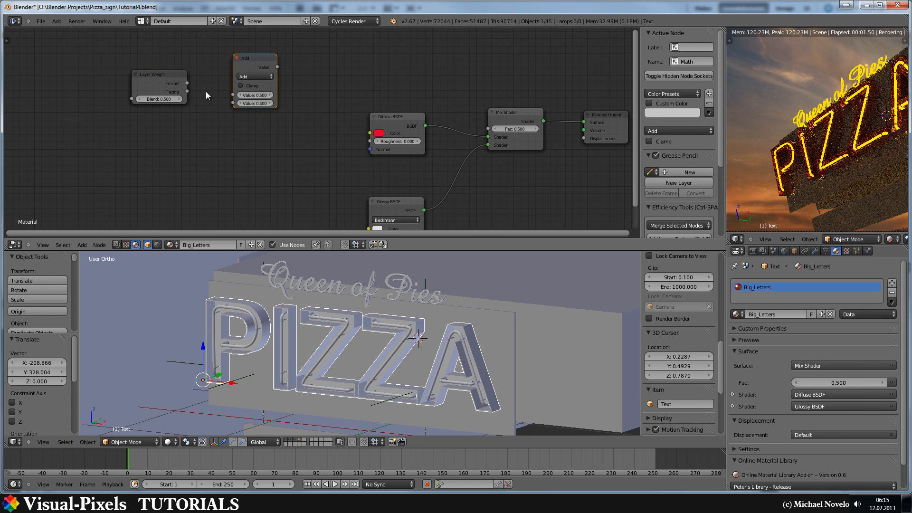
left_click_drag(186, 92, 231, 103)
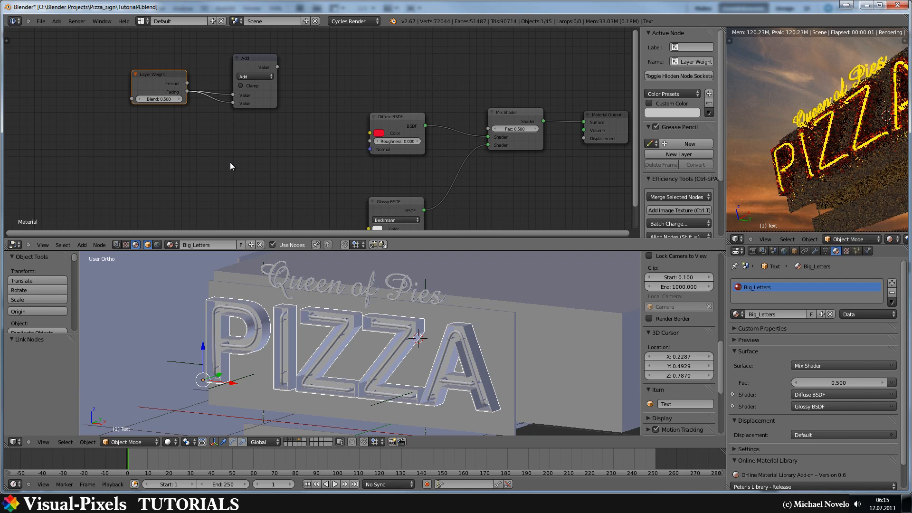
Step: Add a Fresnel node and place it below the Layer Weight node
key("shift+a")
mouse_move(232, 164)
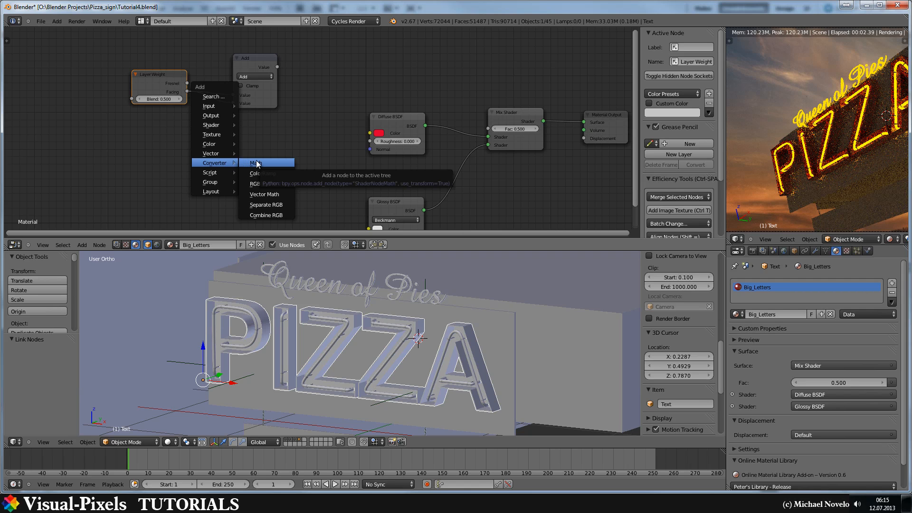
mouse_move(227, 106)
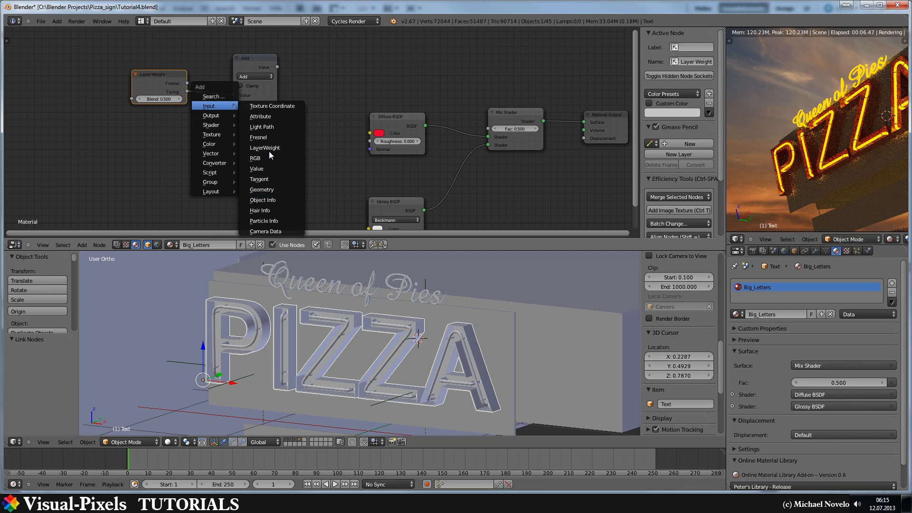
left_click(268, 138)
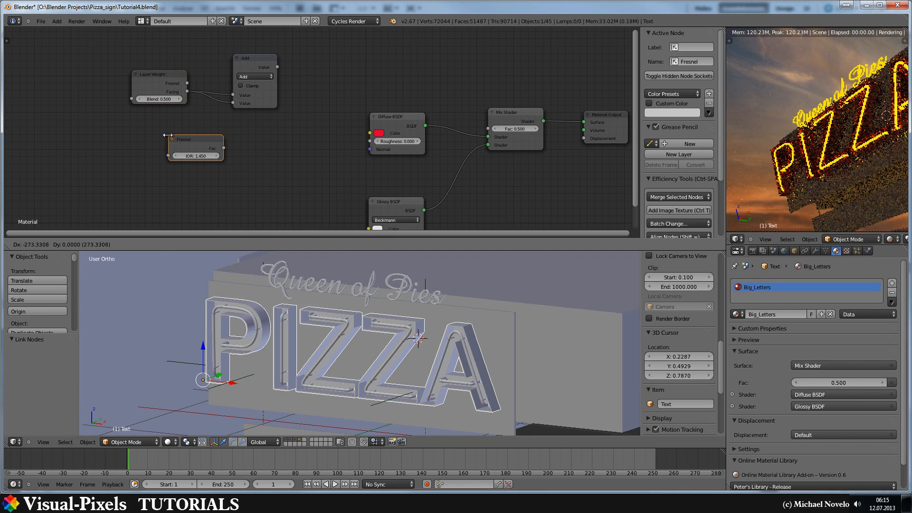
left_click(196, 136)
Step: Add a second Math node and place it after the first one, above the Diffuse BSDF
key("shift+a")
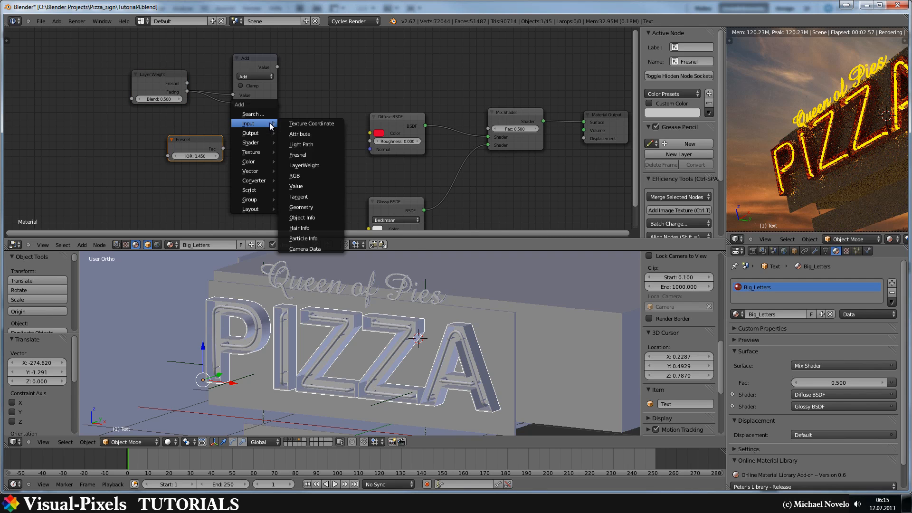
mouse_move(264, 181)
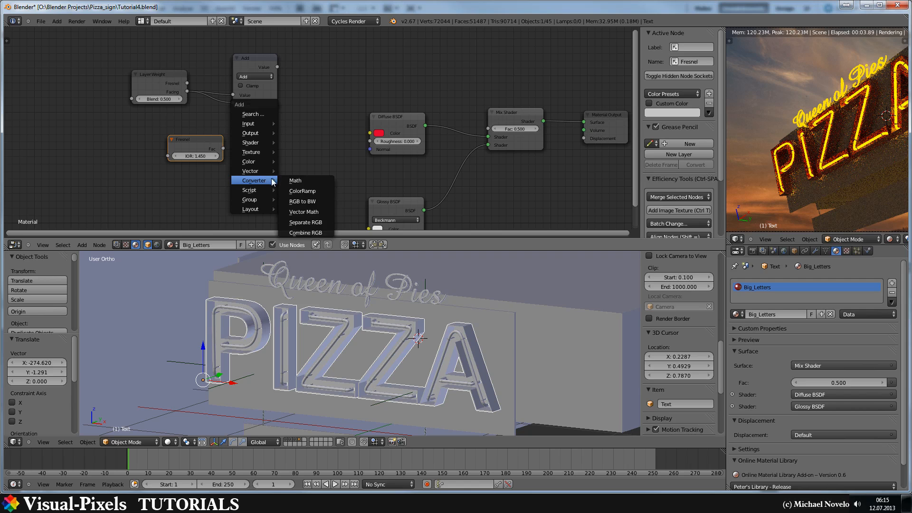
left_click(310, 182)
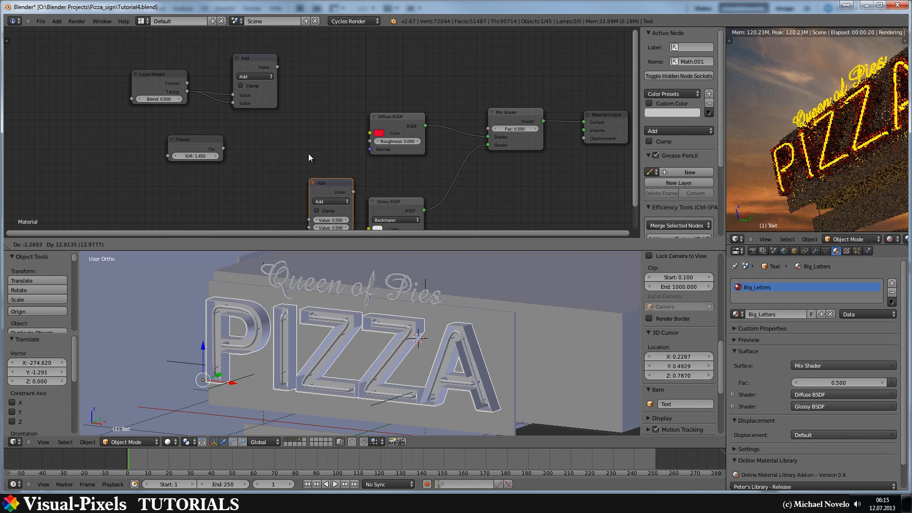
left_click(308, 58)
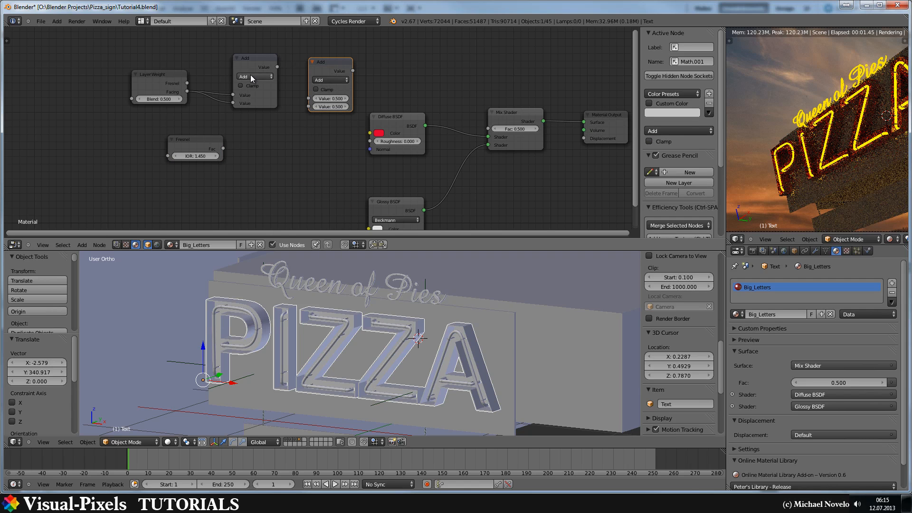
Step: Set the first Math node to Multiply and the second to Sine, aligning the second with the first
left_click(250, 76)
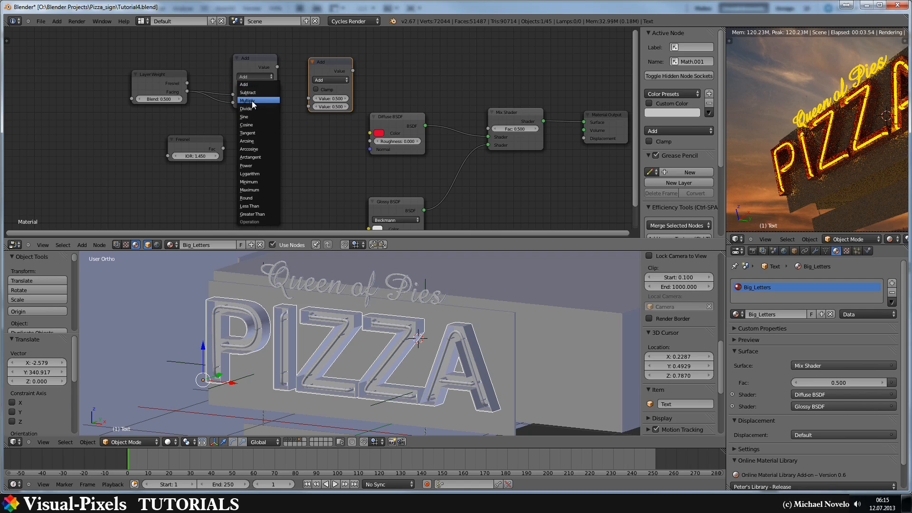
left_click(251, 100)
left_click(326, 80)
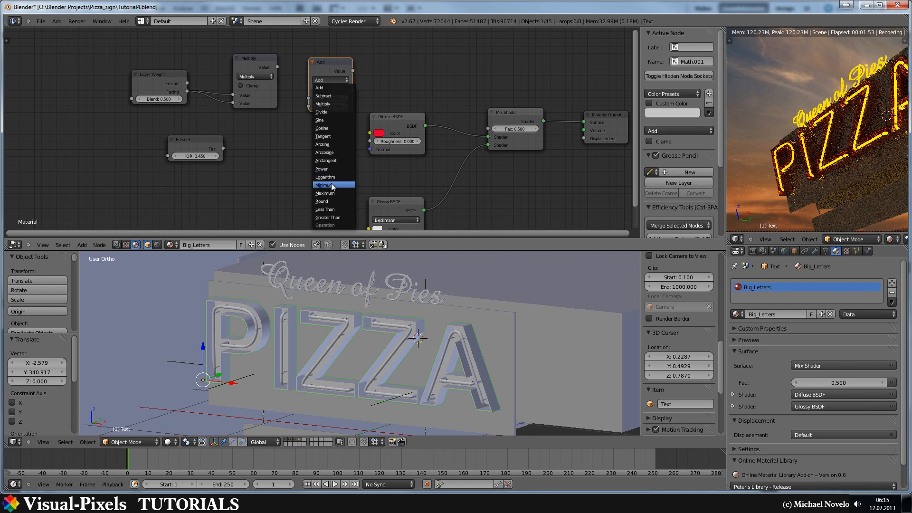
left_click(330, 120)
left_click_drag(339, 62, 340, 57)
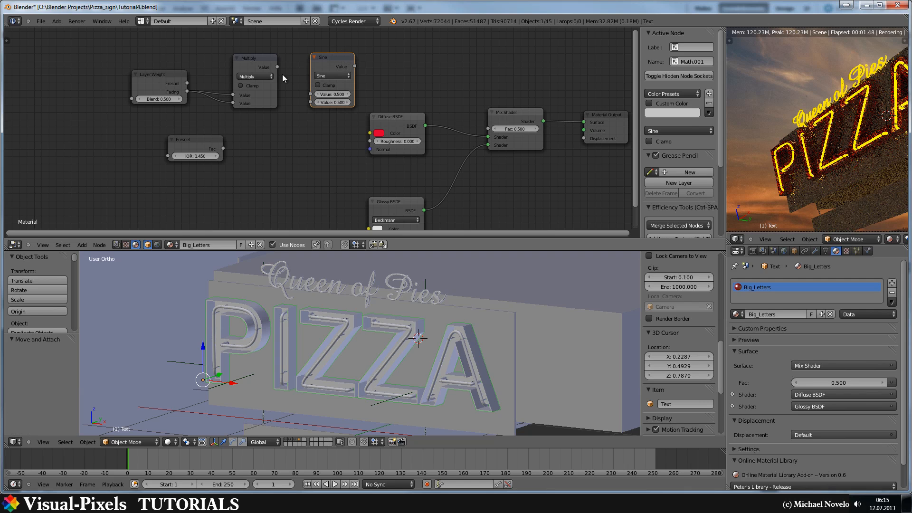
Step: Feed Multiply and Fresnel into the Sine node's first and second values, and connect its output to the Mix Shader's Fac
left_click_drag(306, 92, 309, 96)
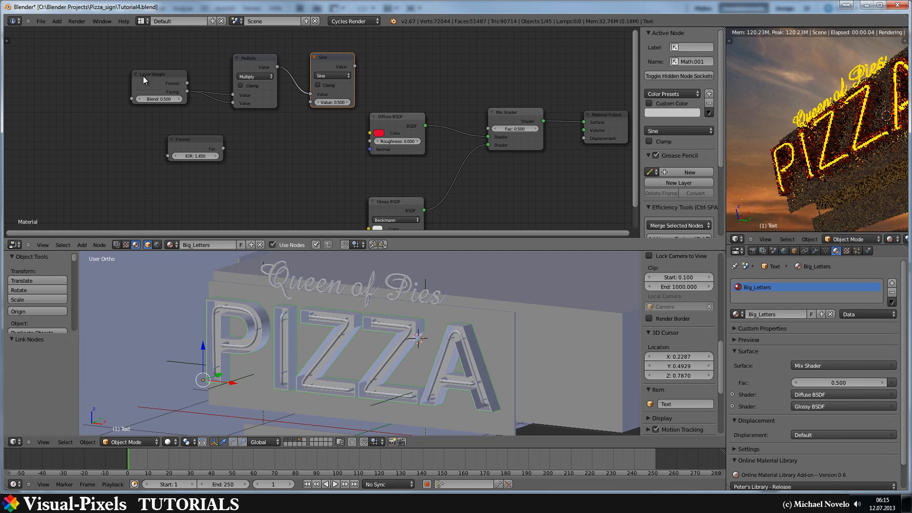
left_click_drag(224, 148, 309, 101)
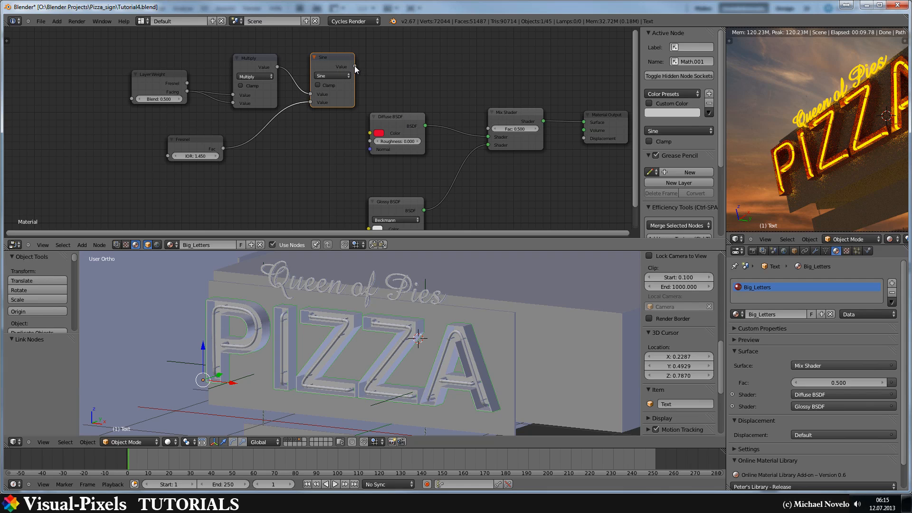
left_click_drag(355, 67, 488, 129)
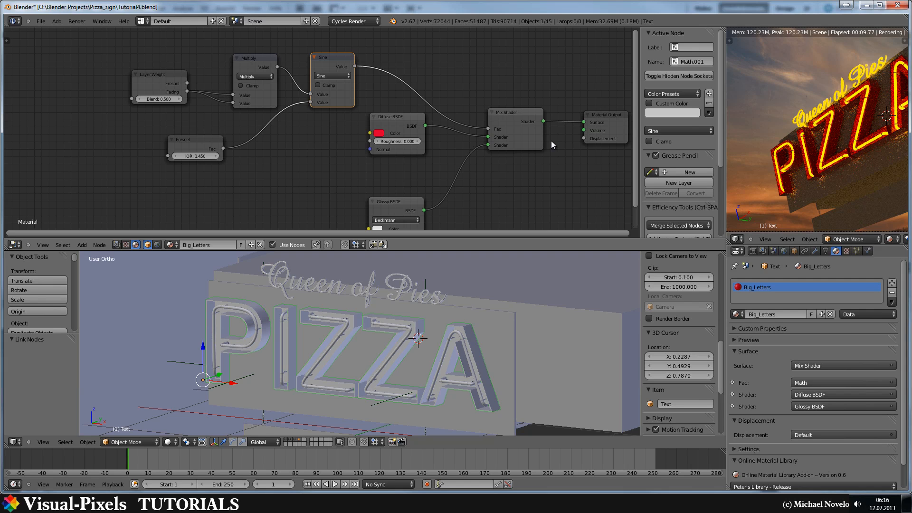
left_click(241, 85)
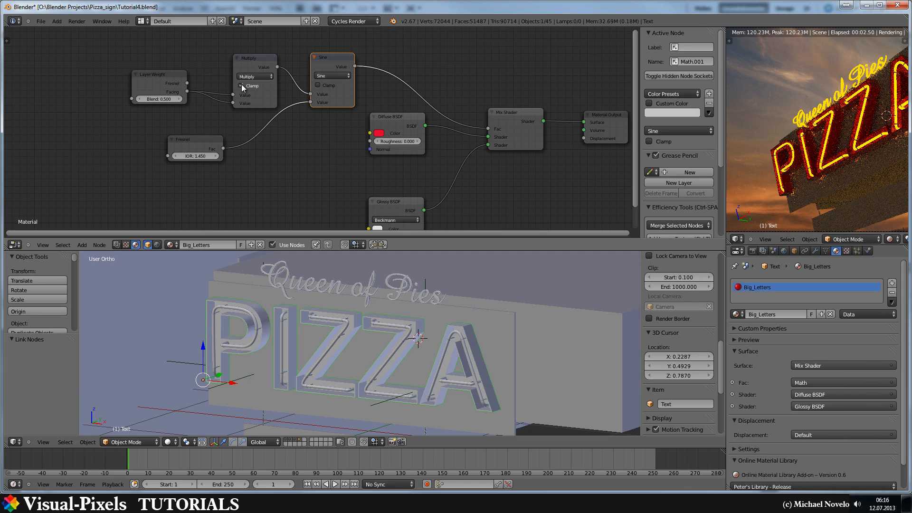
left_click(241, 85)
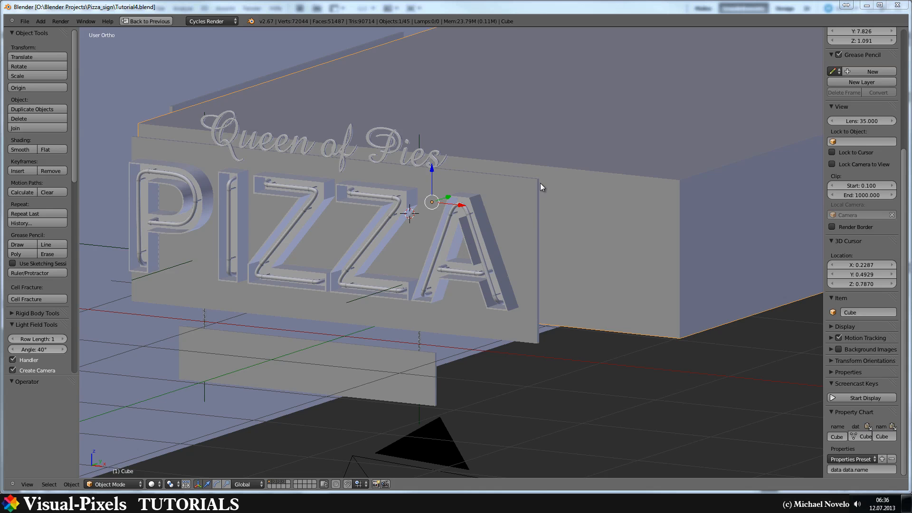
Step: Enter mesh editing on the building cube and select the edge ring of its four vertical edges
middle_click_drag(594, 182, 566, 170)
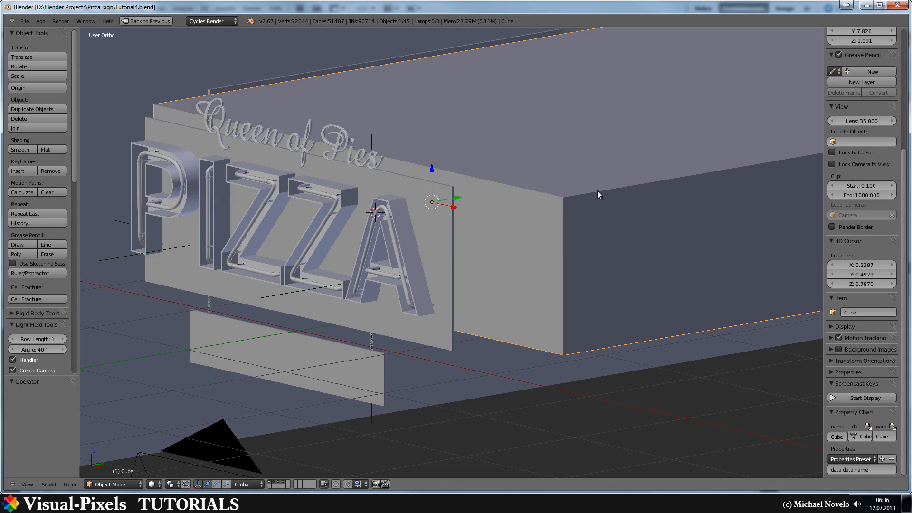
middle_click_drag(605, 196, 519, 200, "shift")
key("Tab")
scroll(481, 221, "down", 3)
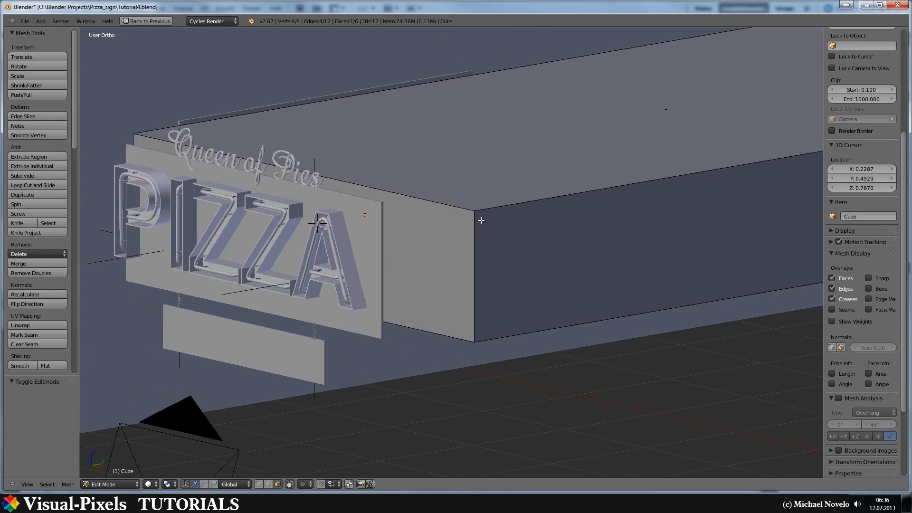
right_click(470, 235)
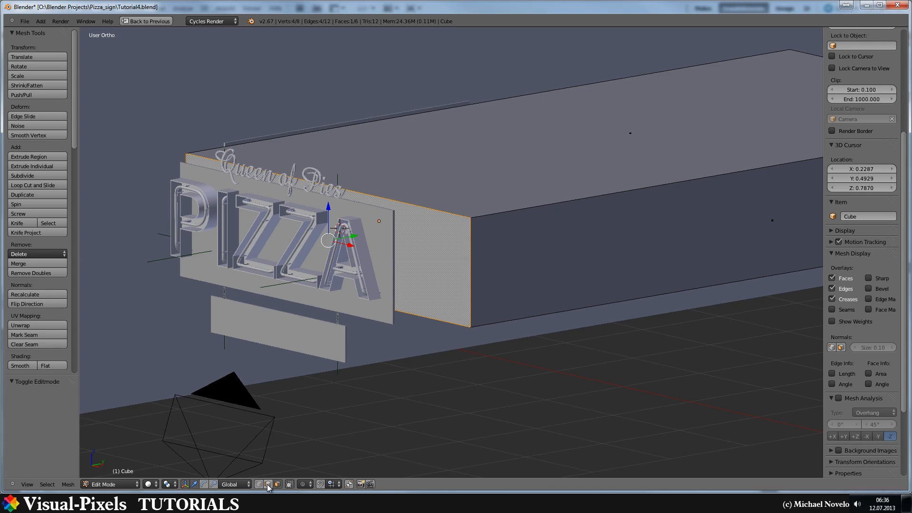
right_click(474, 250)
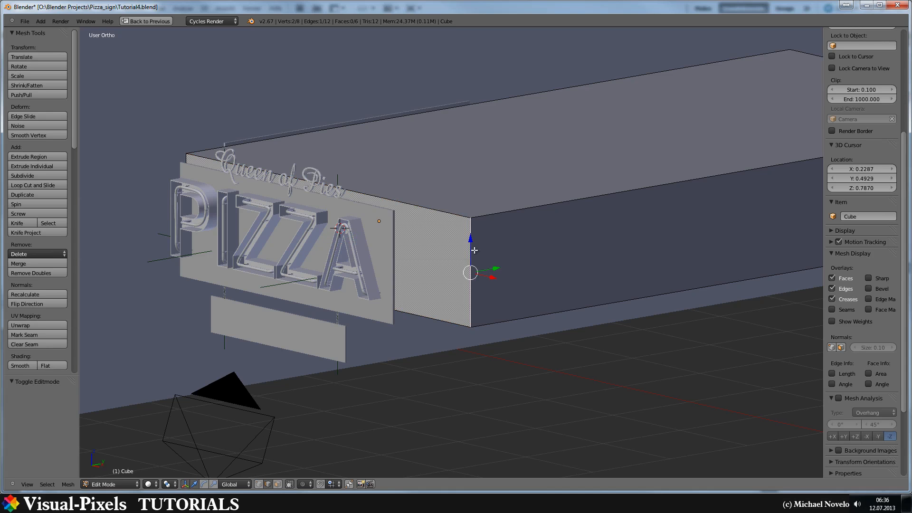
key("ctrl+e")
left_click(457, 386)
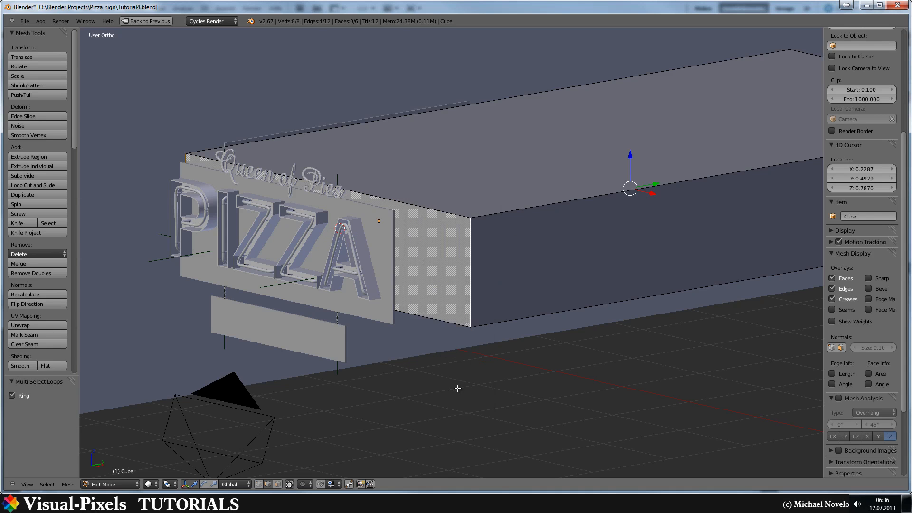
Step: Add three bottom edges of the building cube to the selection, mark all selected edges as seams, and return to Object Mode
middle_click_drag(506, 250, 493, 228)
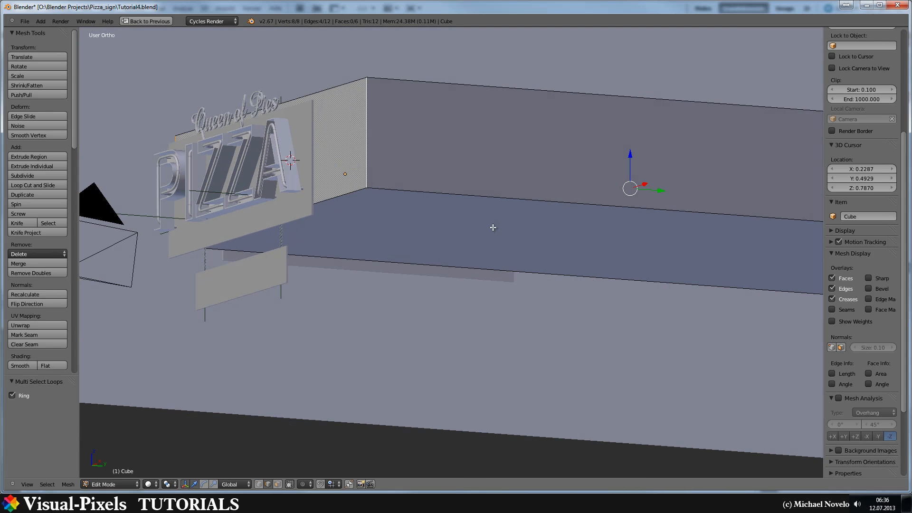
left_click(469, 269, "shift")
left_click(356, 193, "shift")
middle_click_drag(543, 212, 448, 213)
left_click(534, 172, "shift")
middle_click_drag(470, 176, 573, 212)
key("ctrl+e")
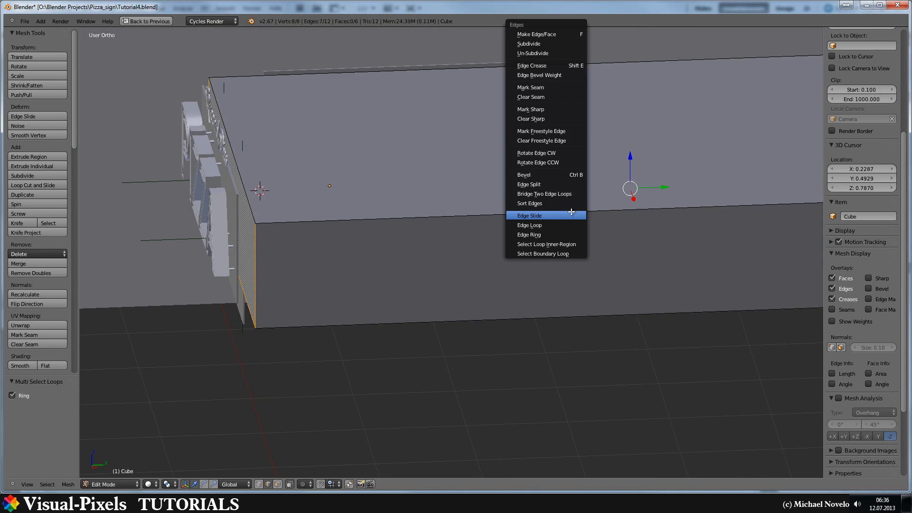
left_click(556, 87)
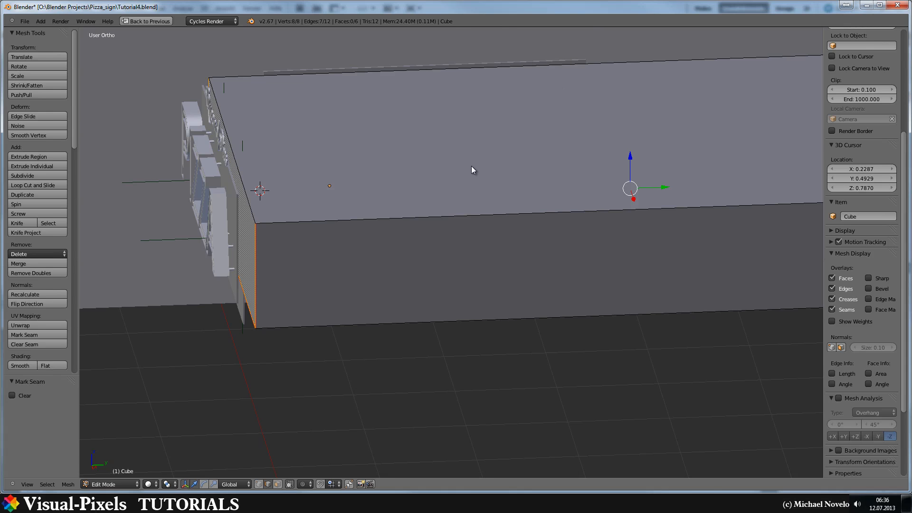
key("Tab")
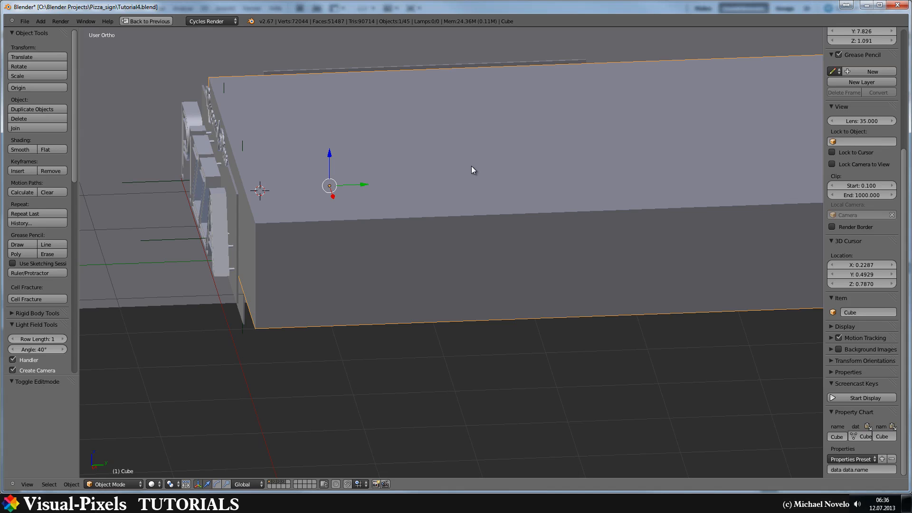
Step: Apply the scale of the building cube, the plane behind the PIZZA letters, and the smaller plane below it
key("ctrl+a")
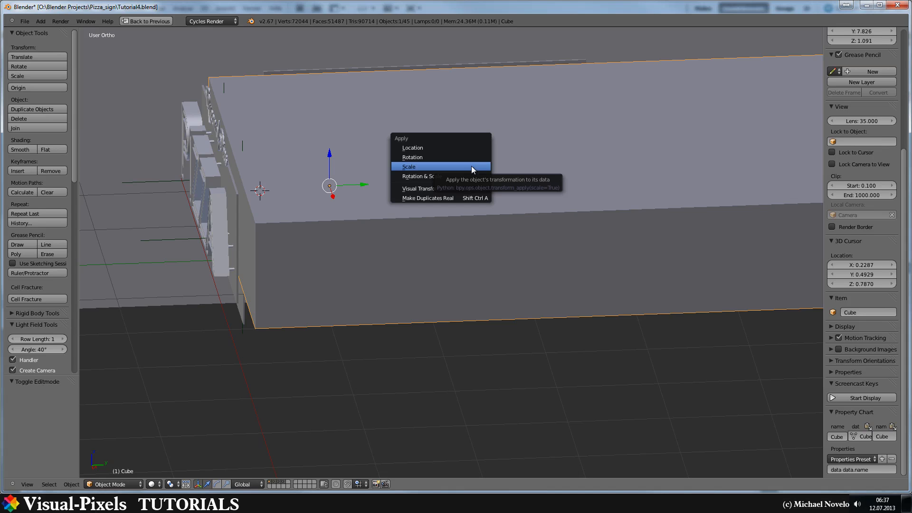
left_click(473, 170)
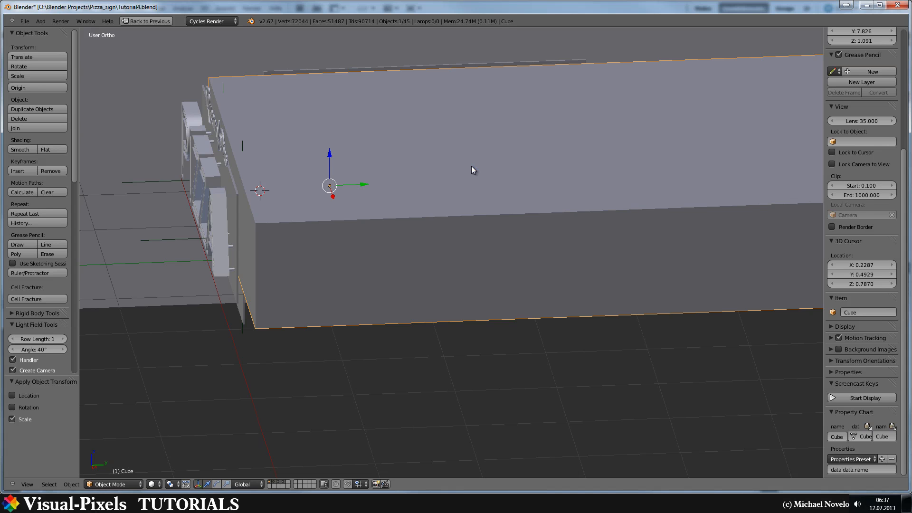
middle_click_drag(431, 252, 387, 212)
right_click(331, 232)
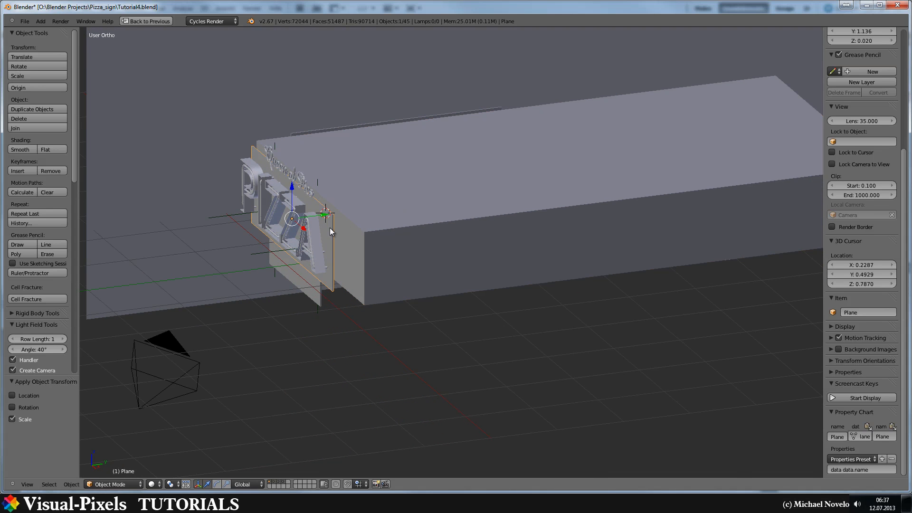
middle_click_drag(332, 231, 342, 230)
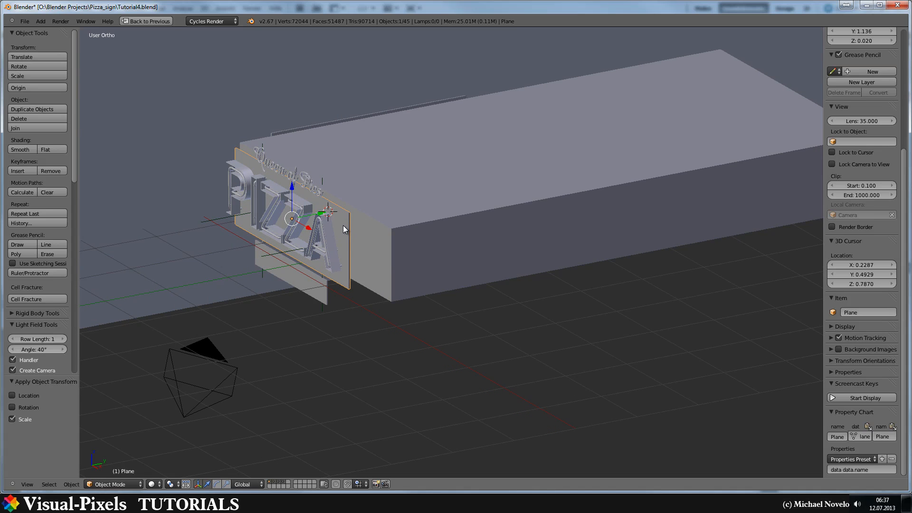
key("ctrl+a")
left_click(343, 227)
right_click(298, 289)
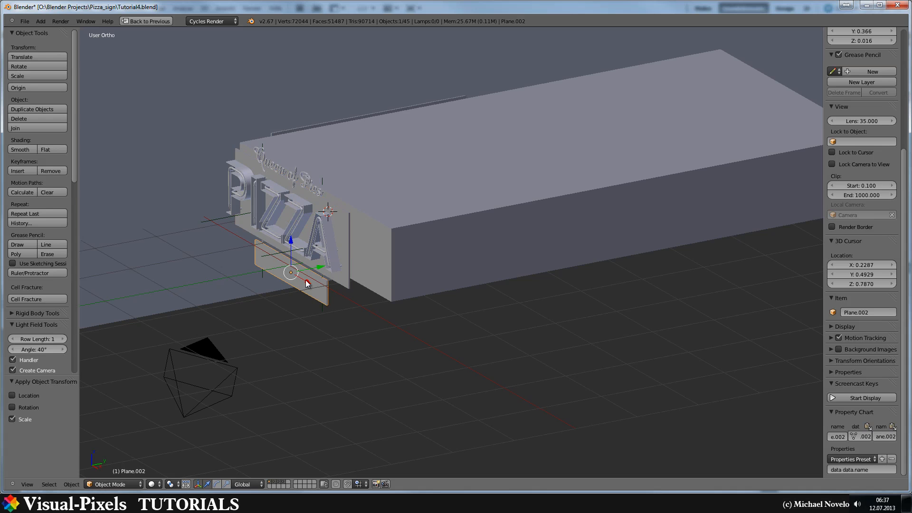
key("ctrl+a")
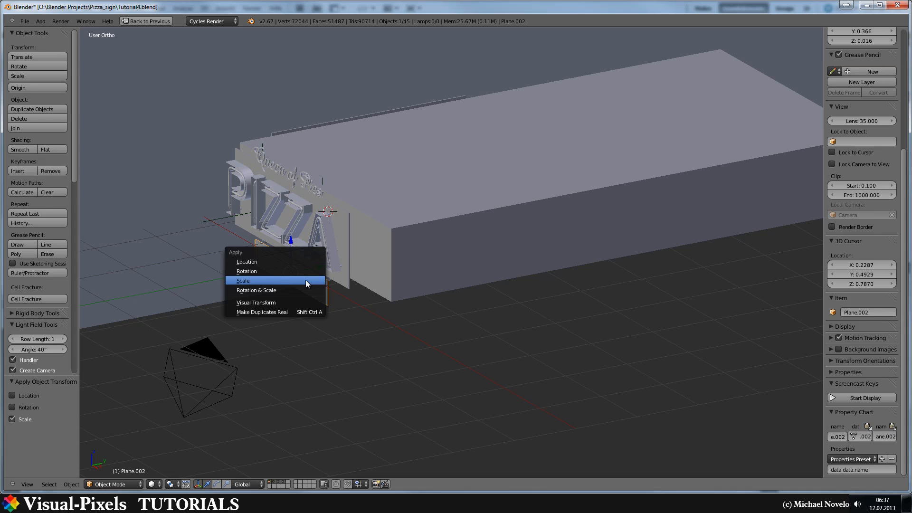
left_click(305, 281)
Step: Enter mesh editing on the building cube, restore the multi-editor layout, and change the node editor to the UV/Image Editor
right_click(390, 230)
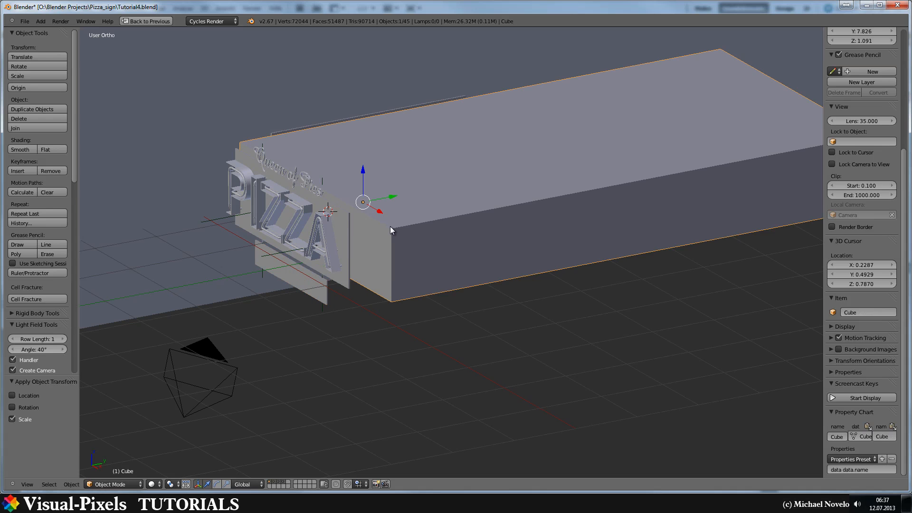
key("Tab")
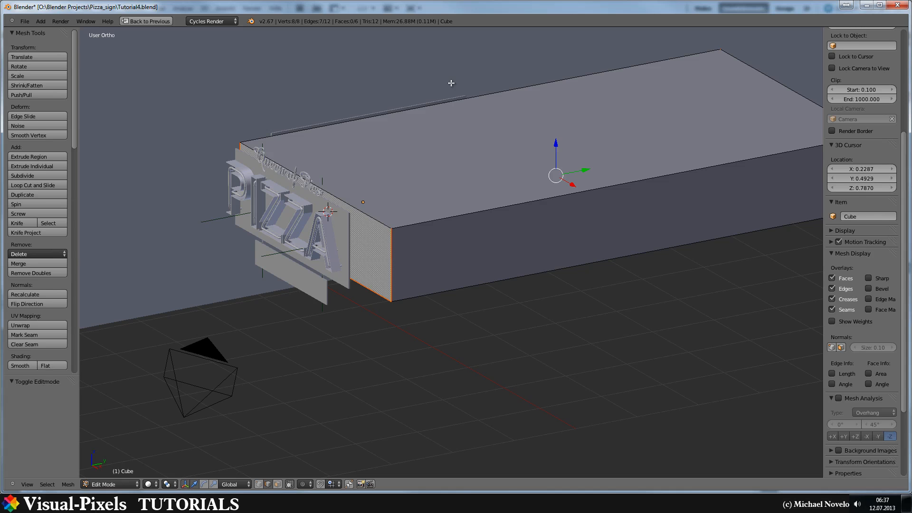
left_click(147, 21)
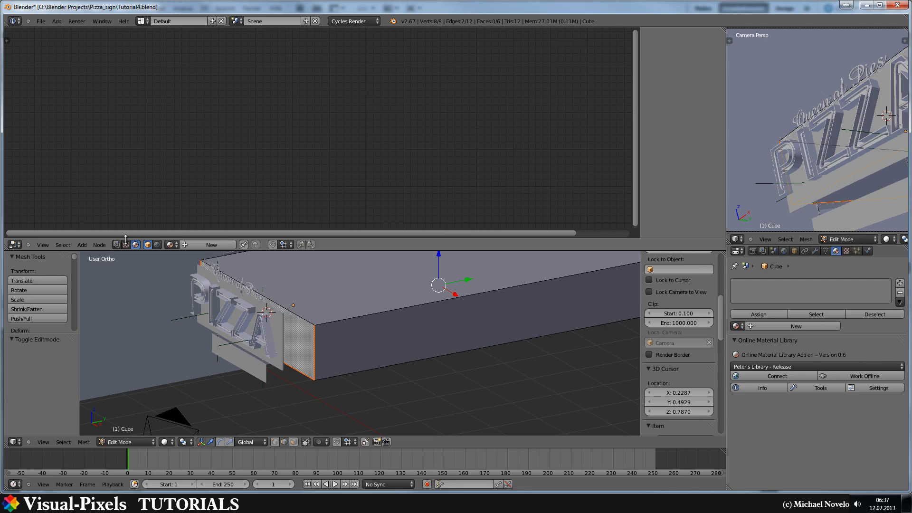
left_click(14, 245)
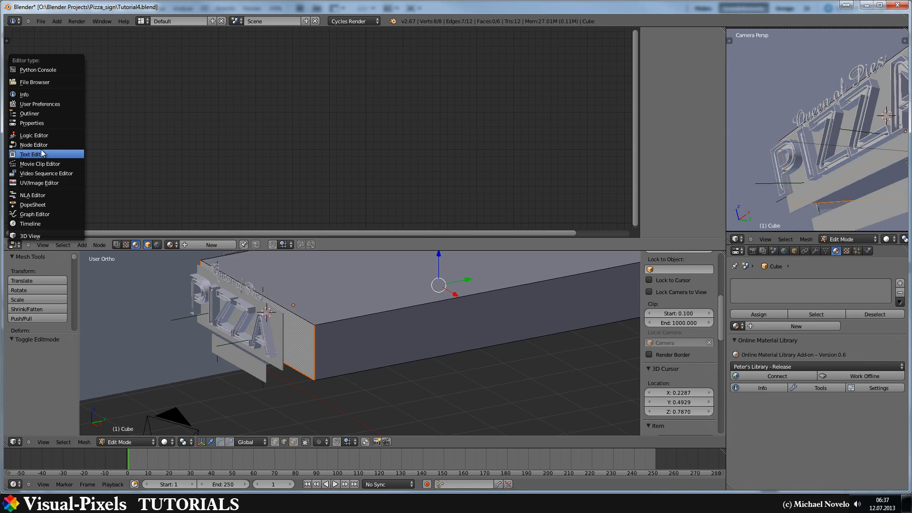
left_click(41, 184)
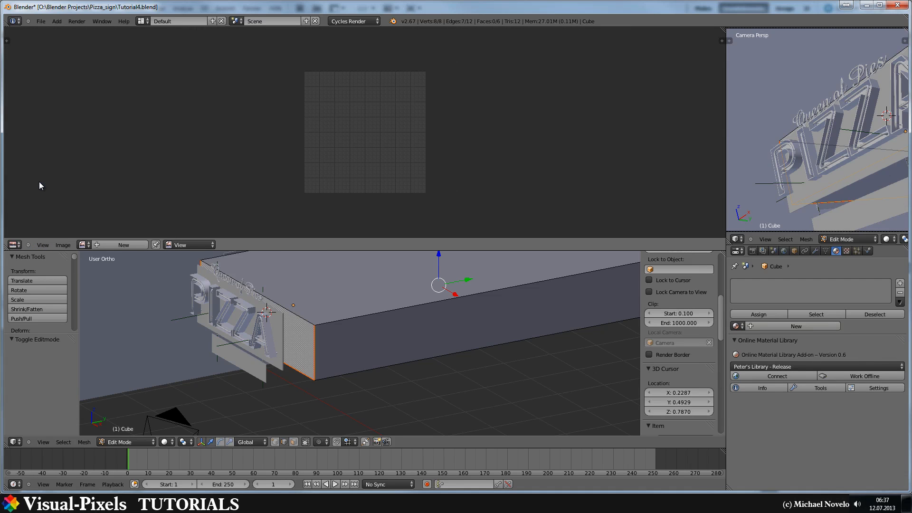
Step: Create a new blank image with a width and height of 2048 in the UV/Image Editor
left_click(62, 244)
left_click(77, 235)
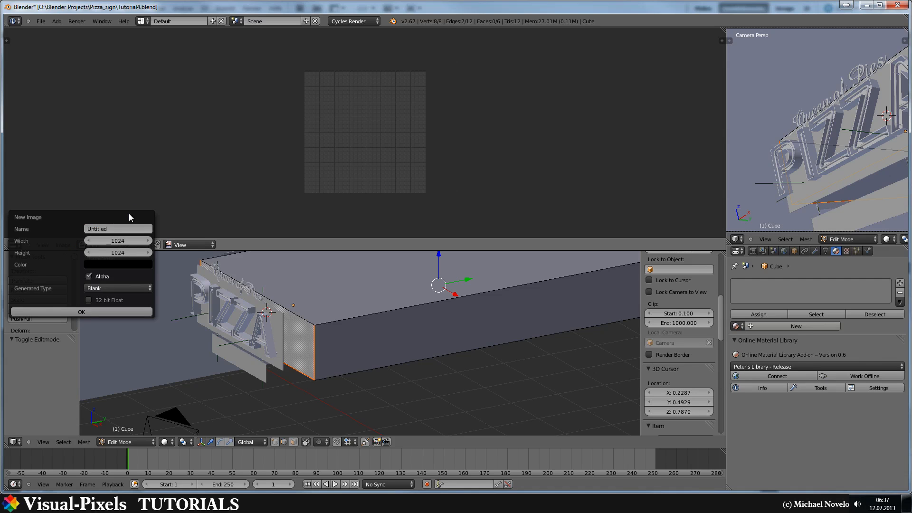
left_click(113, 240)
type("2048")
key("Tab")
type("2")
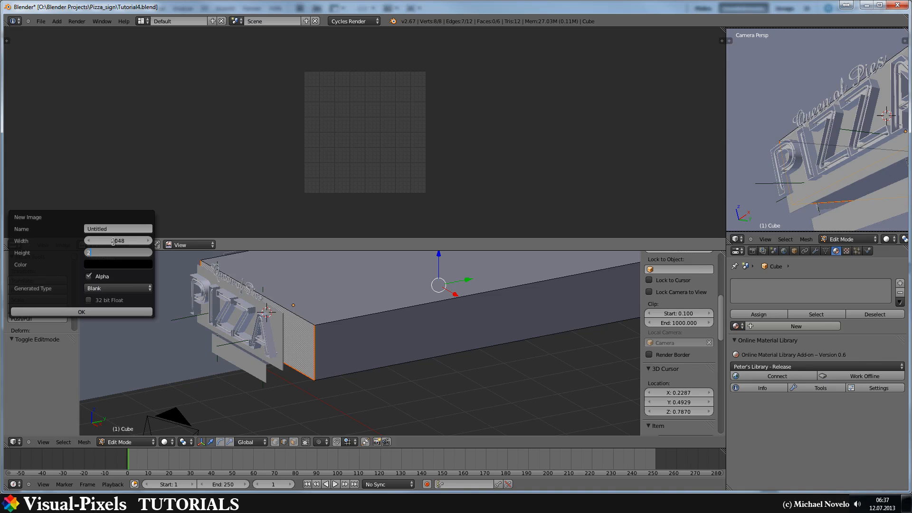
type("048")
key("Tab")
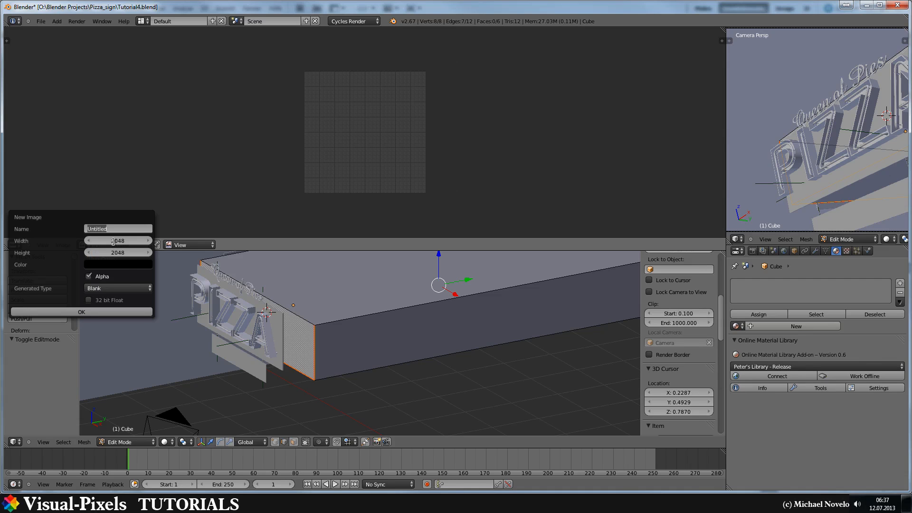
left_click(121, 265)
left_click(120, 265)
left_click(64, 311)
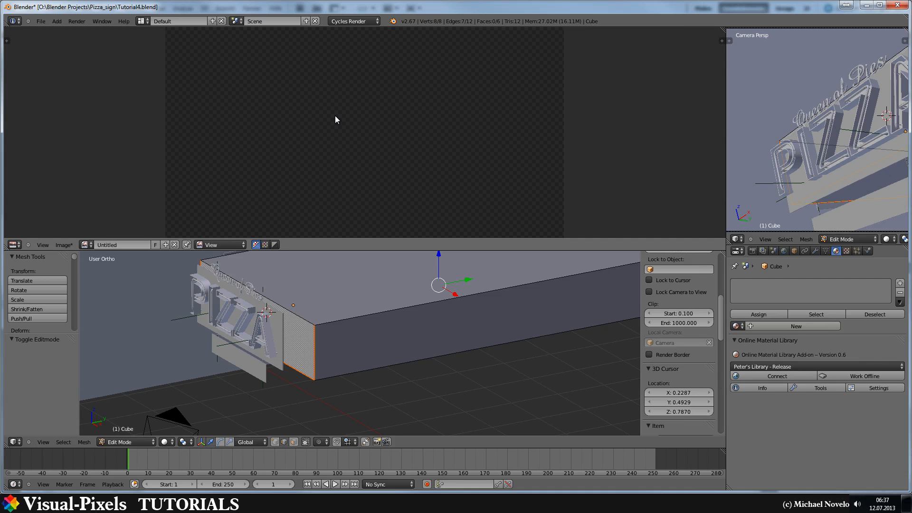
scroll(336, 119, "down", 1)
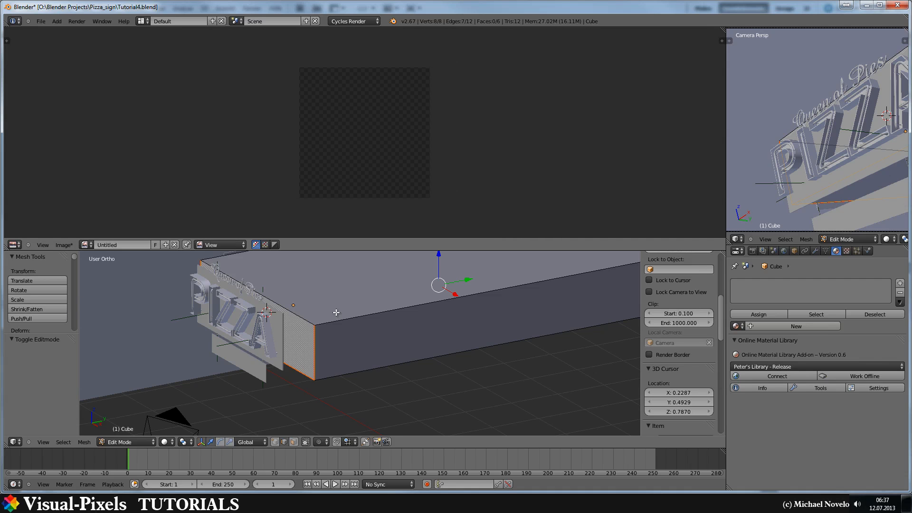
Step: Select all of the building cube's geometry and unwrap it along the marked seams
key("a")
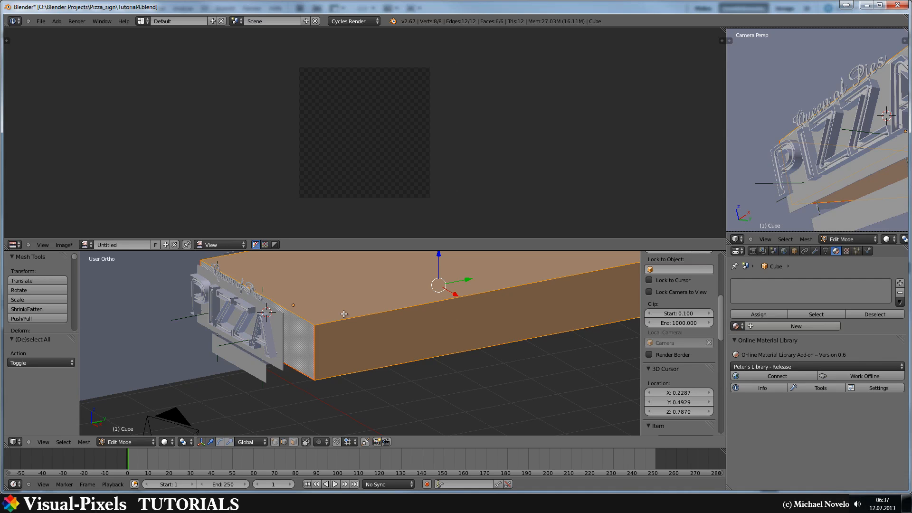
right_click(341, 319)
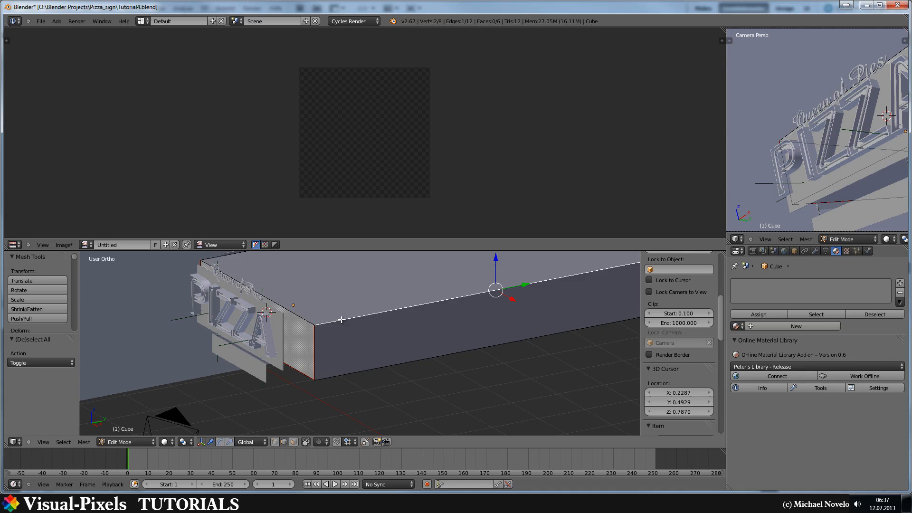
key("a")
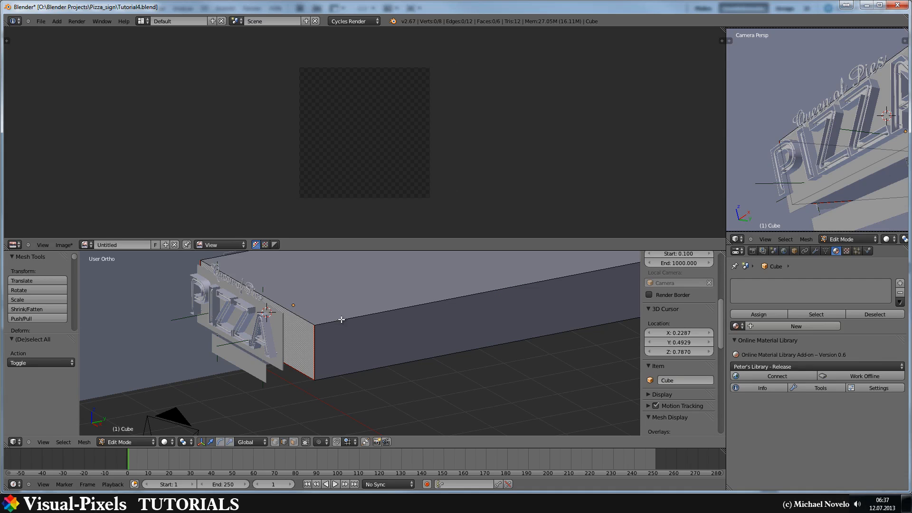
key("a")
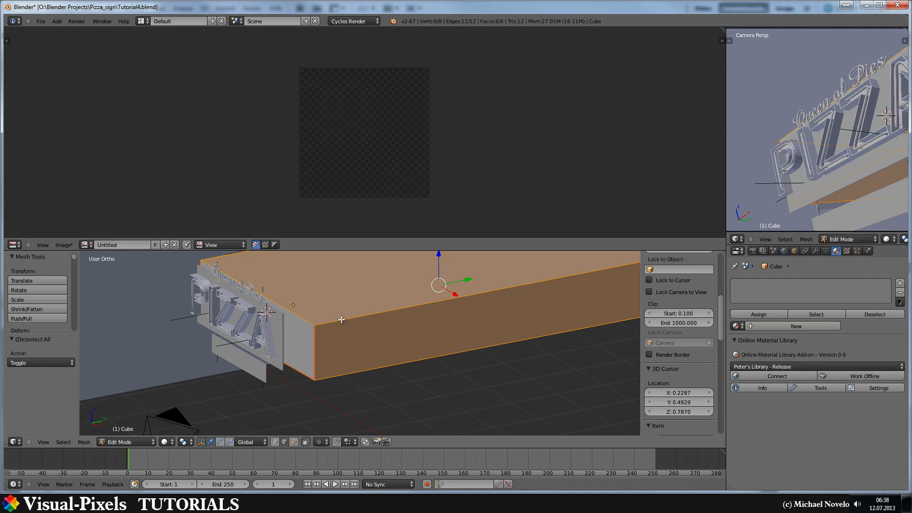
key("u")
left_click(341, 320)
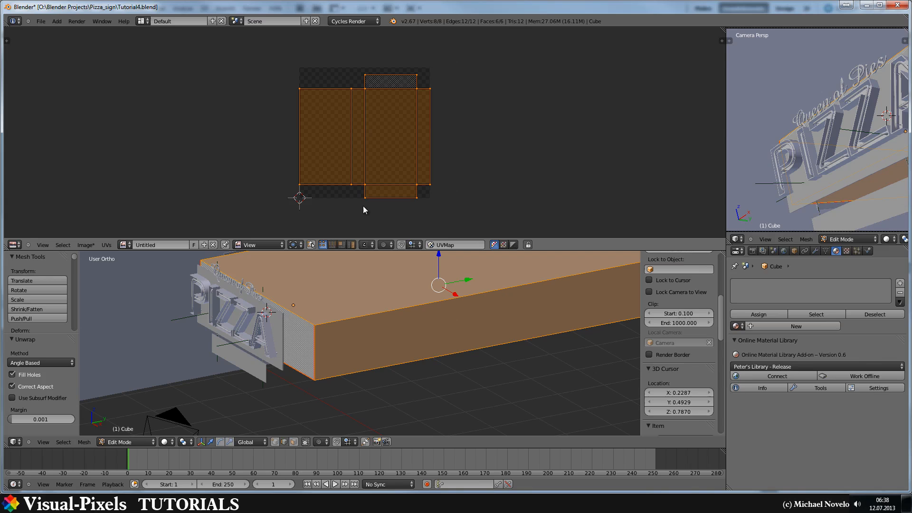
Step: Switch to face selection and check which UV island belongs to the cube's front, bottom and side faces
left_click(295, 442)
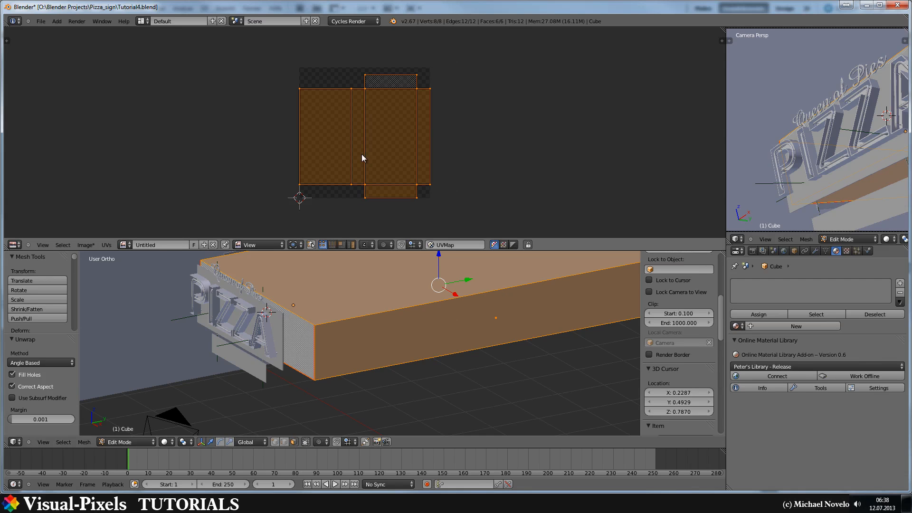
right_click(289, 334)
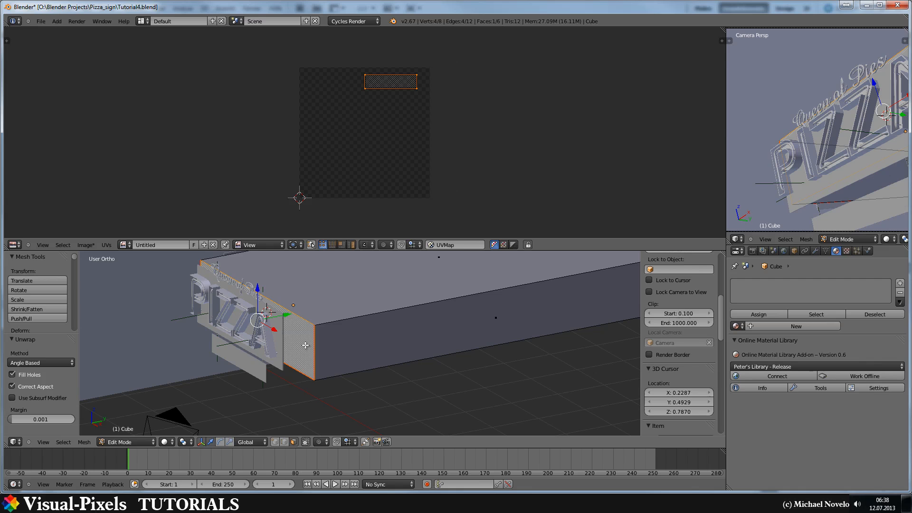
middle_click_drag(340, 324, 343, 313)
right_click(384, 368)
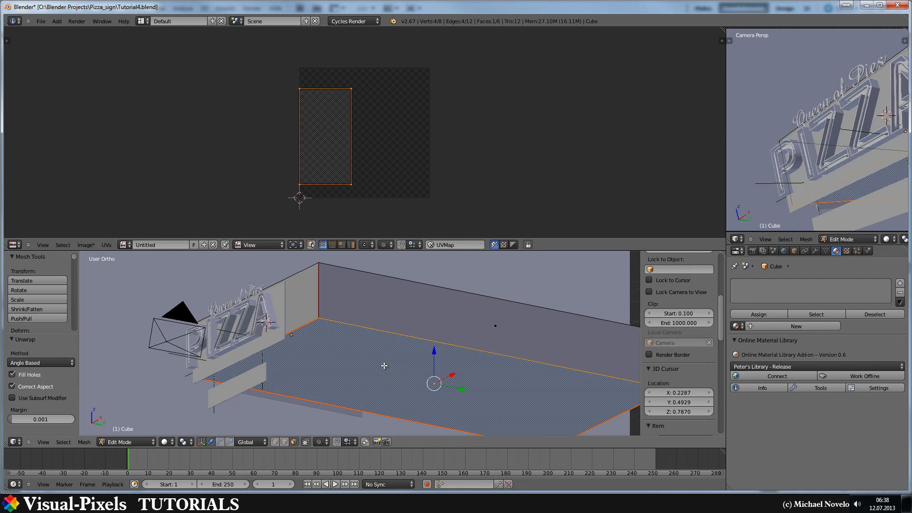
key("Home")
scroll(842, 171, "down", 3)
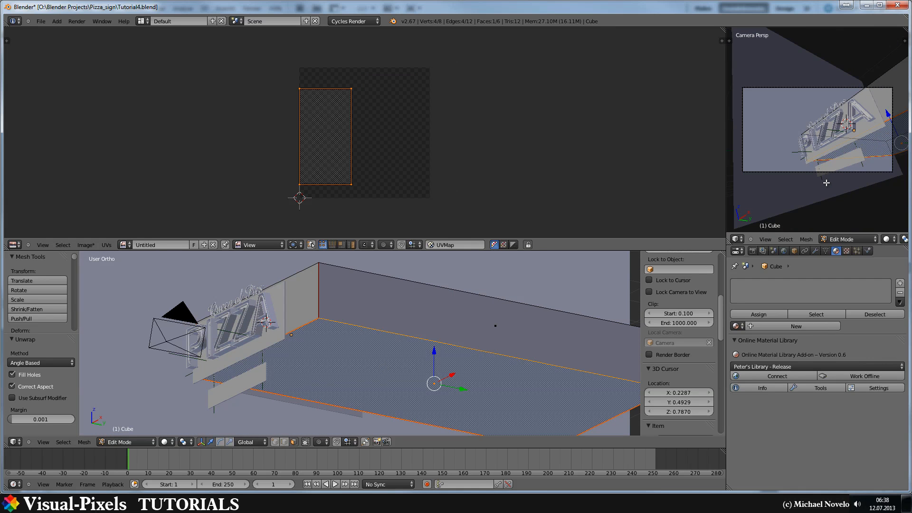
middle_click_drag(842, 160, 847, 155, "shift")
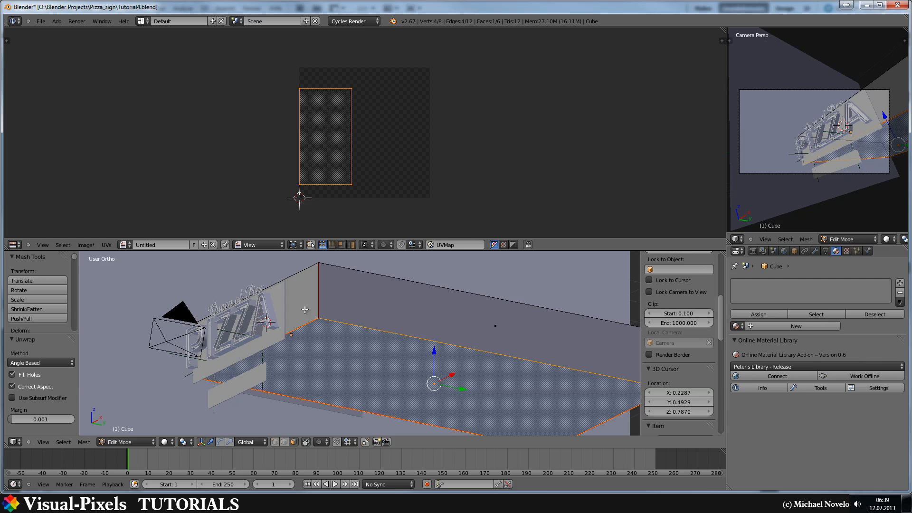
right_click(376, 307)
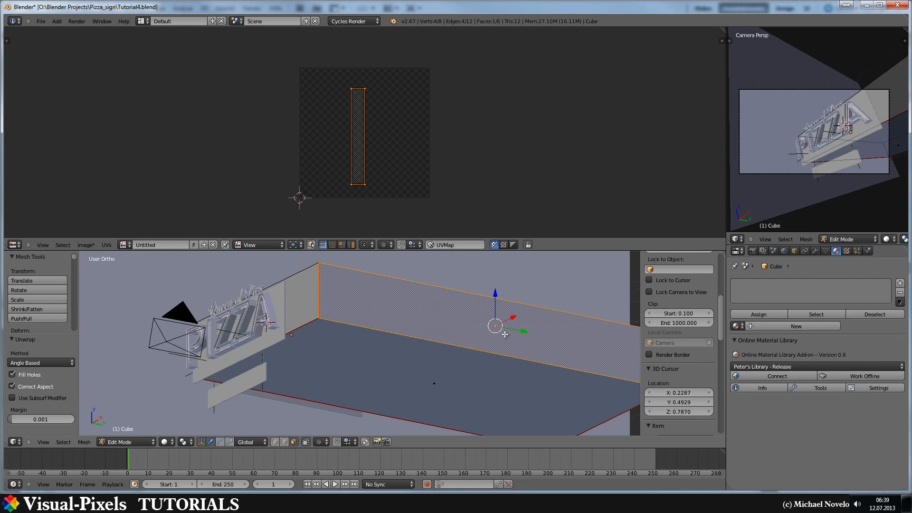
middle_click_drag(379, 363, 468, 342)
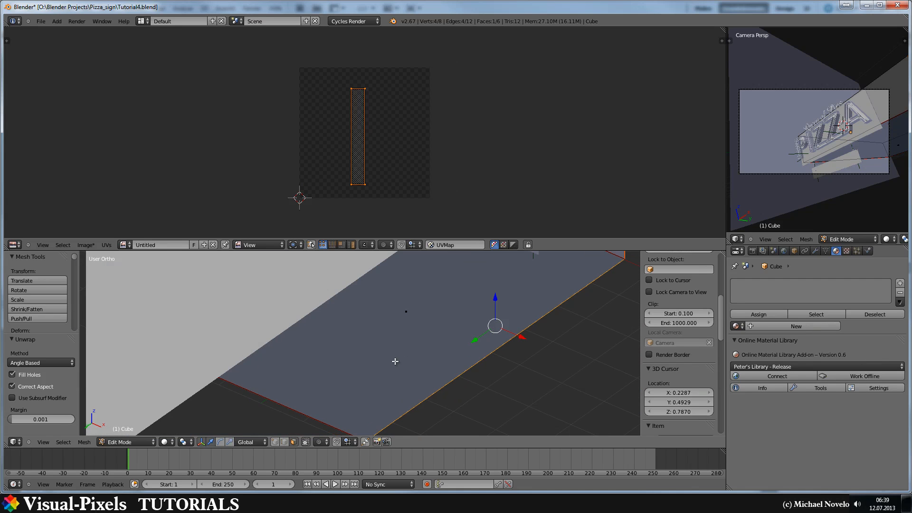
middle_click_drag(427, 311, 366, 341)
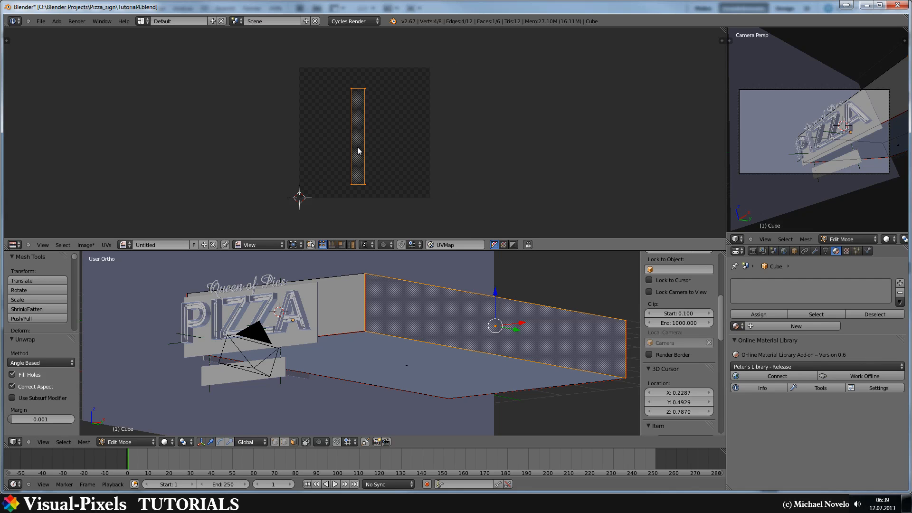
Step: Select the building cube's front and bottom faces and export the UV layout to the Texture folder as "roof uv"
right_click(335, 310)
right_click(400, 365, "shift")
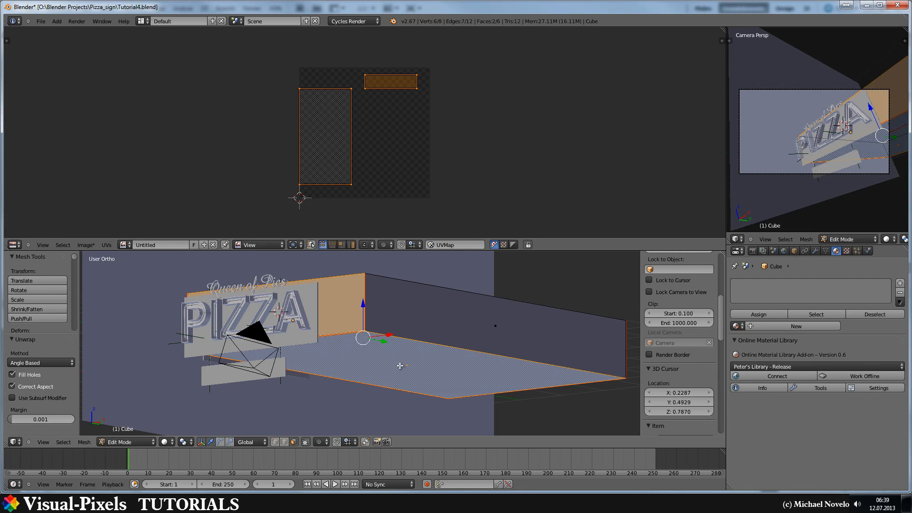
left_click(107, 245)
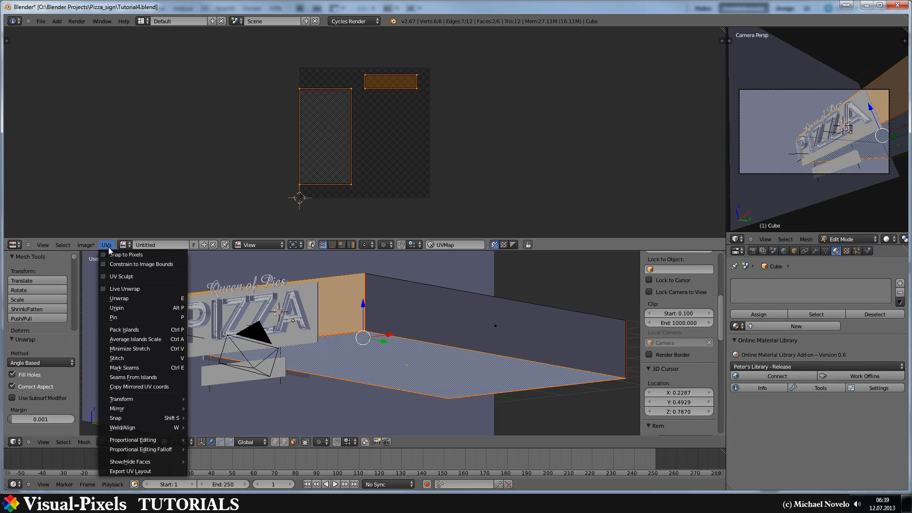
left_click(131, 471)
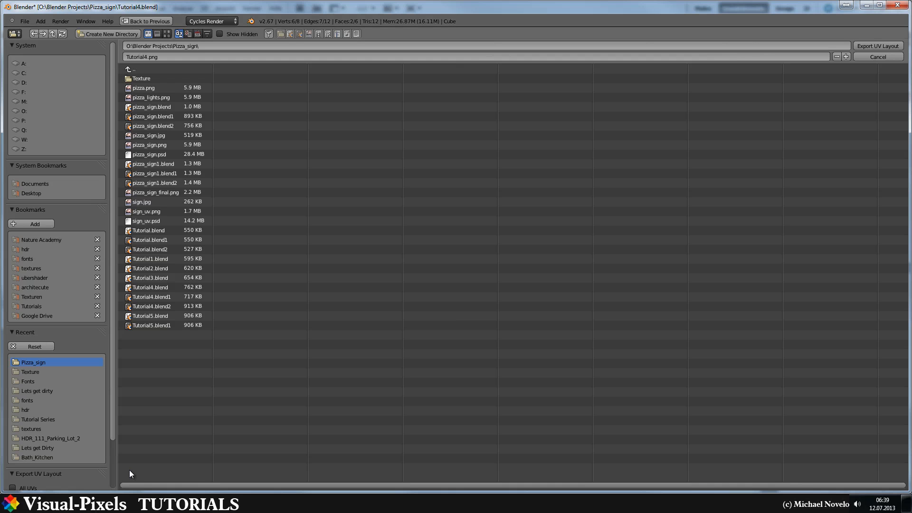
left_click(154, 77)
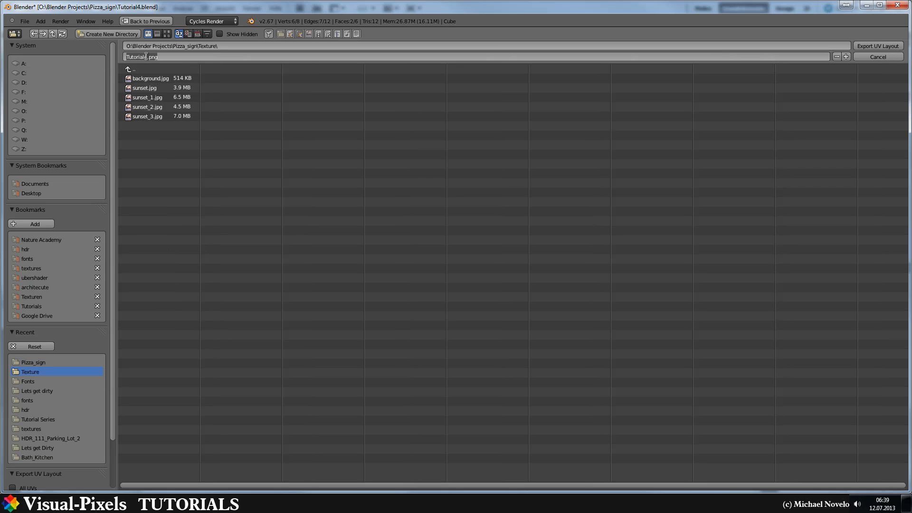
left_click_drag(145, 56, 106, 55)
key("BackSpace")
type("roof ")
type("uv")
key("Return")
left_click_drag(112, 160, 111, 226)
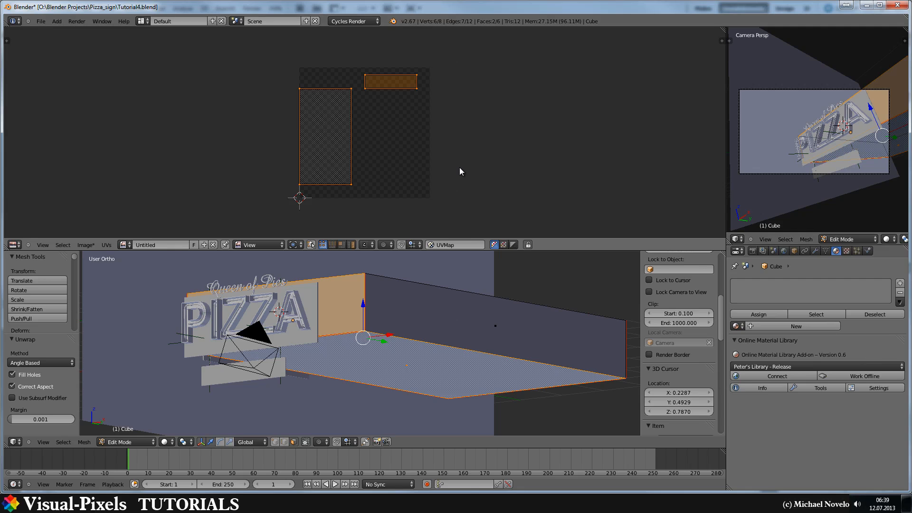
Step: Select the plane behind the PIZZA lettering, enter Edit Mode and set up a new image with a width and height of 2048
key("Tab")
right_click(301, 337)
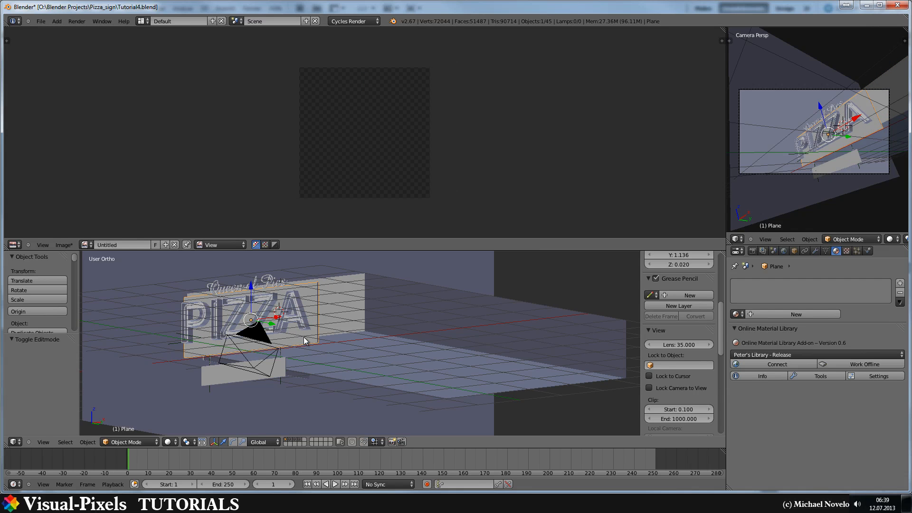
key("Tab")
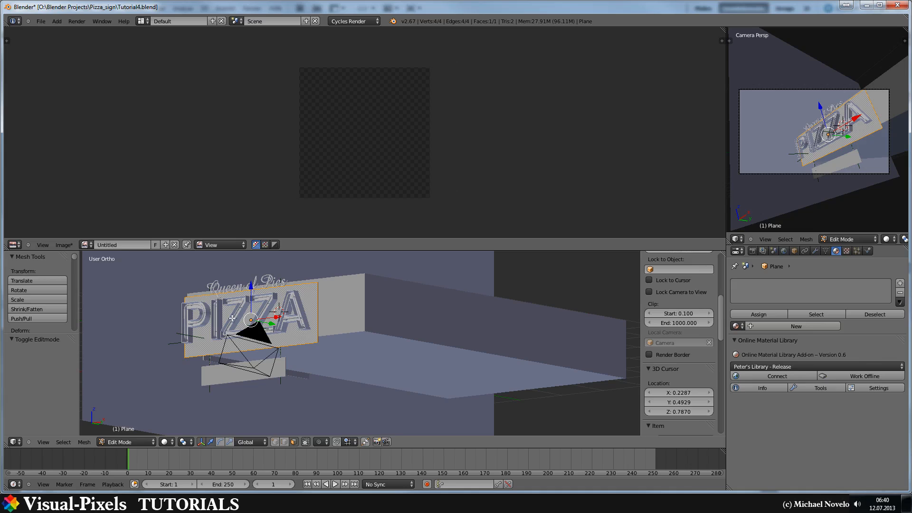
left_click(63, 245)
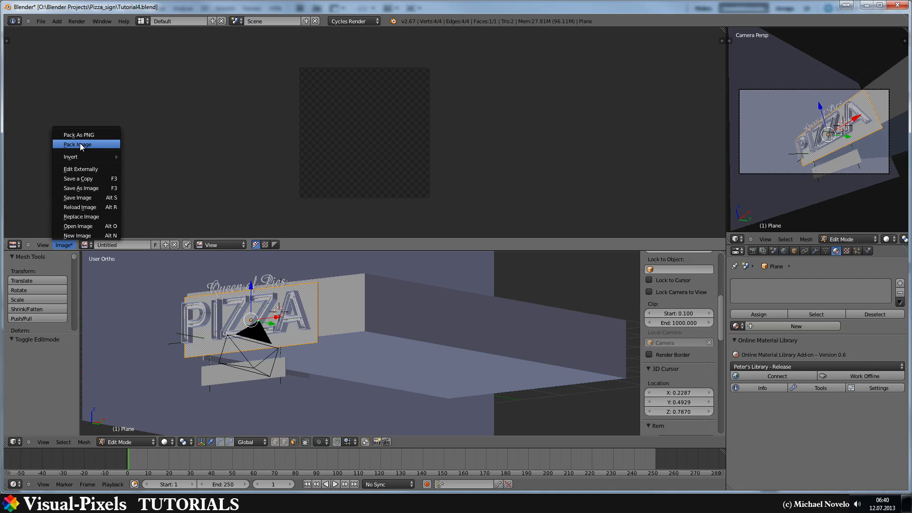
left_click(77, 235)
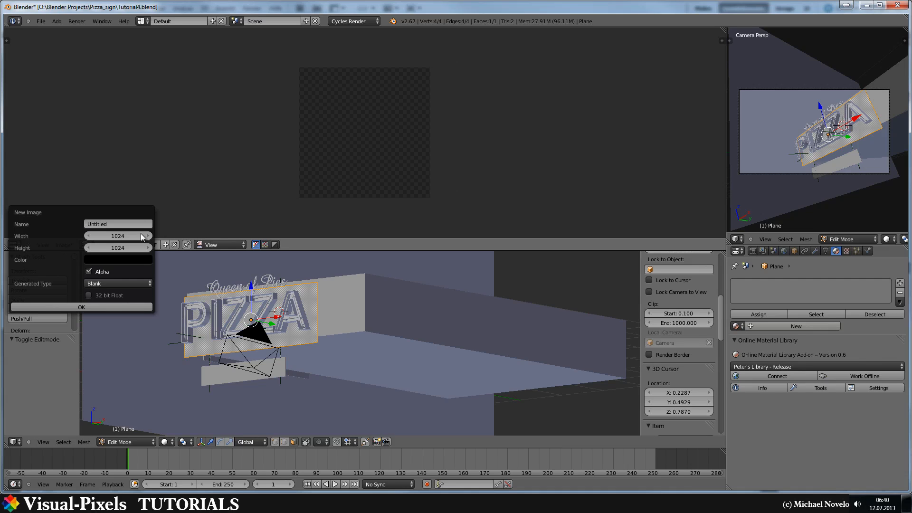
left_click(108, 236)
type("2048")
key("Tab")
type("24")
key("Return")
left_click(119, 248)
type("20")
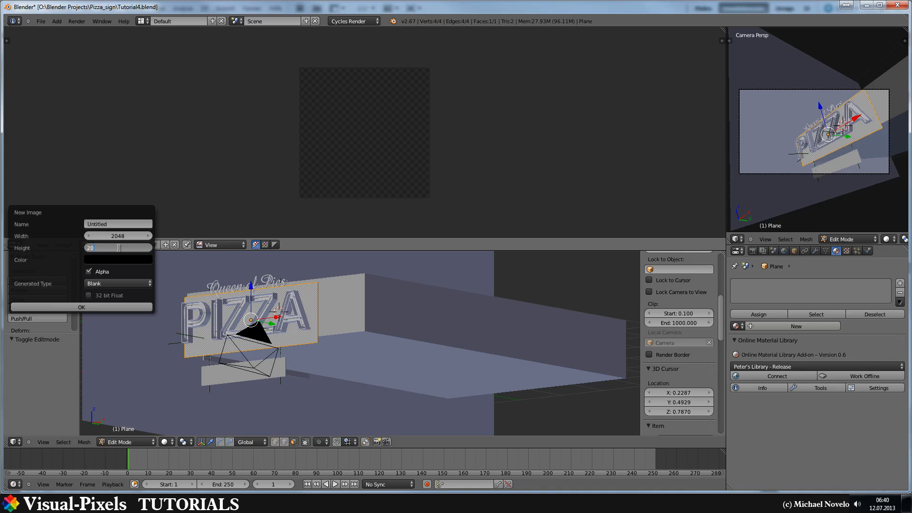
key("Return")
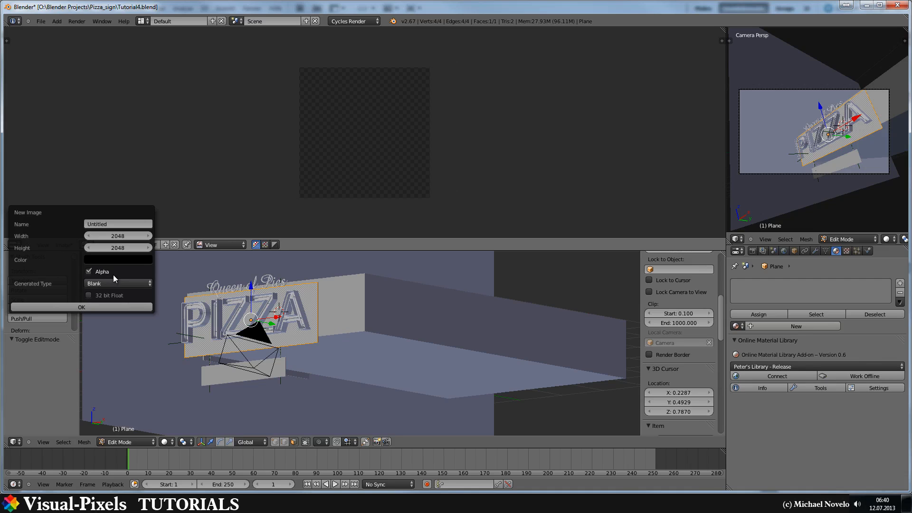
Step: Set the new image's colour alpha to 0 and create the image
left_click(115, 258)
left_click(128, 261)
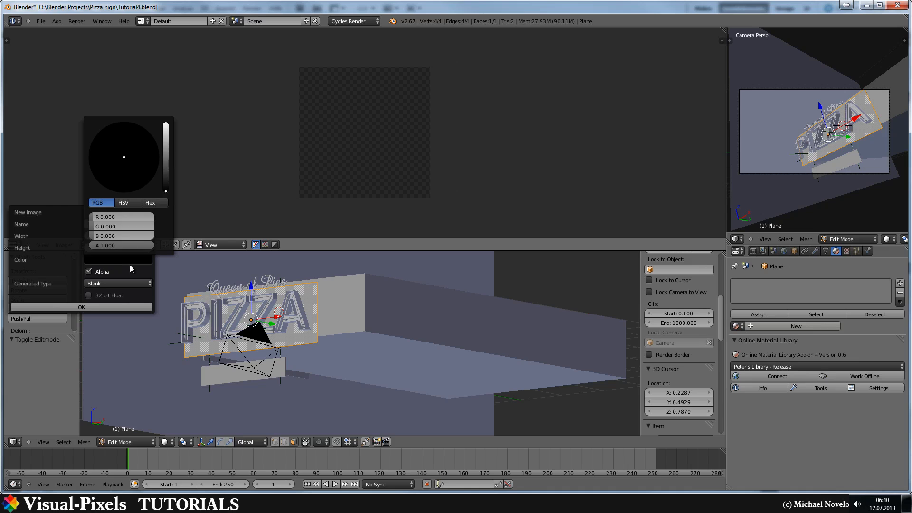
left_click(117, 261)
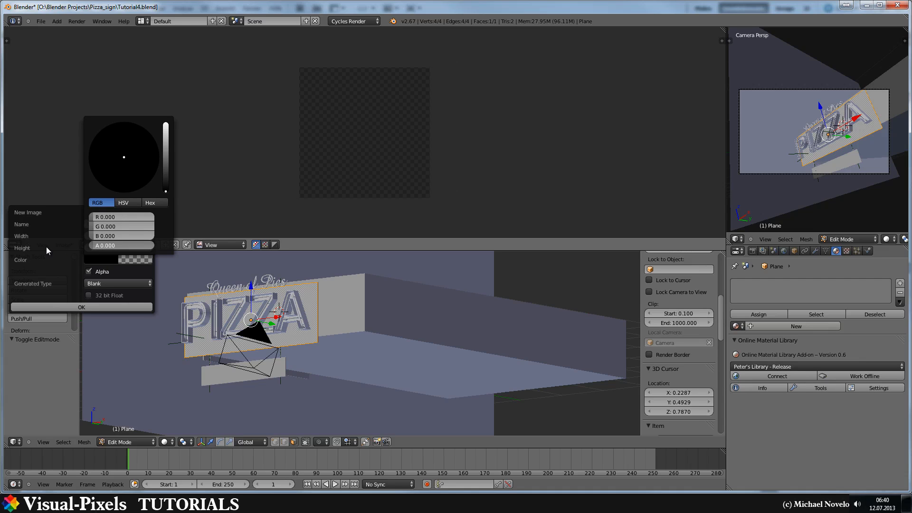
left_click(56, 307)
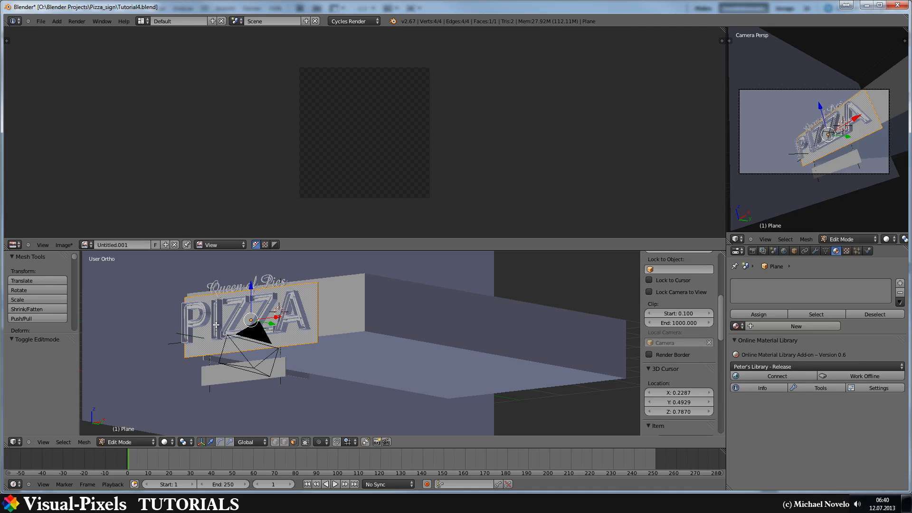
Step: Unwrap the plane behind the PIZZA lettering in Edit Mode
key("Tab")
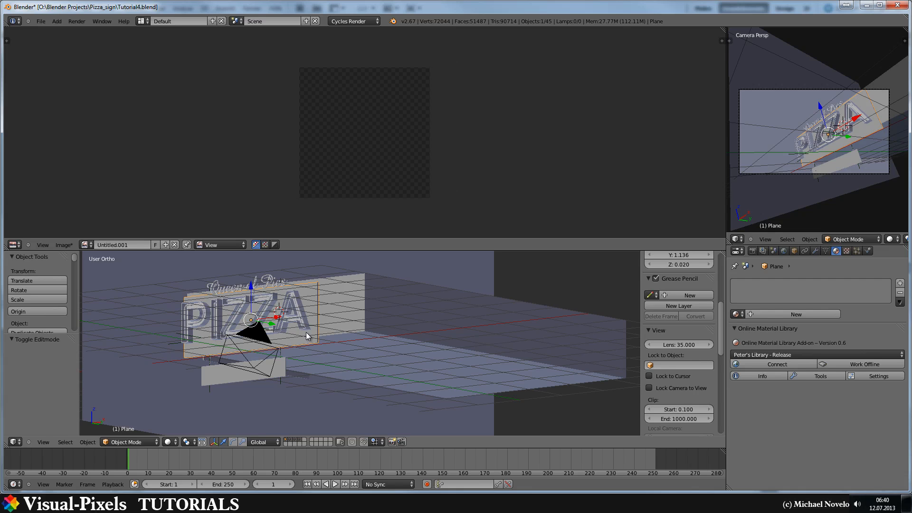
key("Tab")
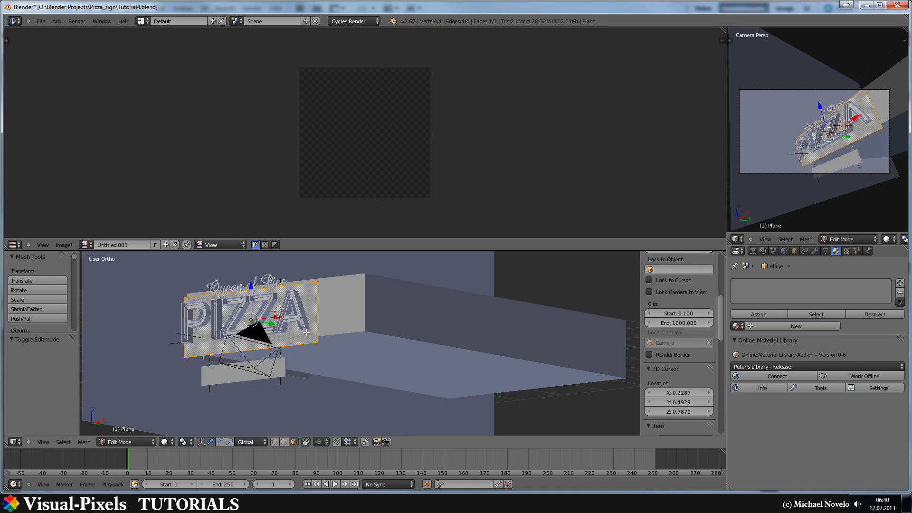
key("Tab")
key("Tab")
key("u")
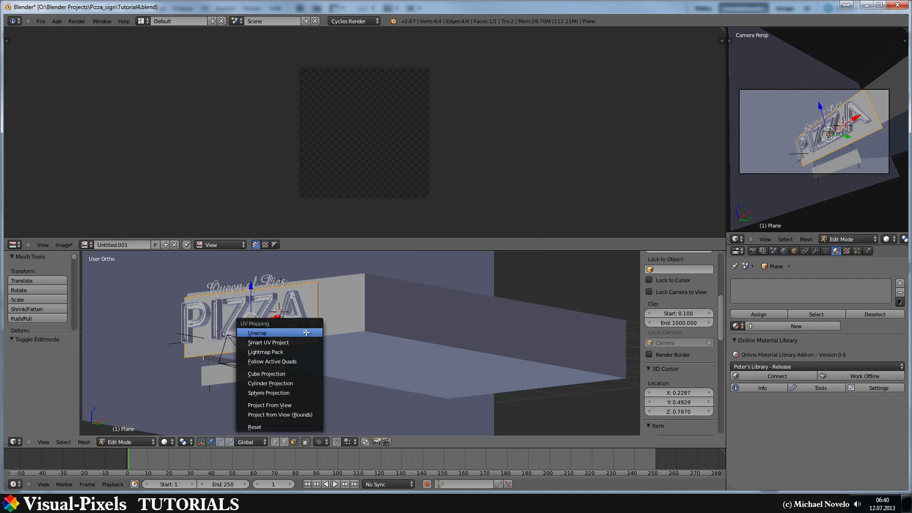
left_click(306, 332)
Step: Export the pizza sign plane's UV layout to the Texture folder as "pizza_sign_uv.png"
left_click(92, 244)
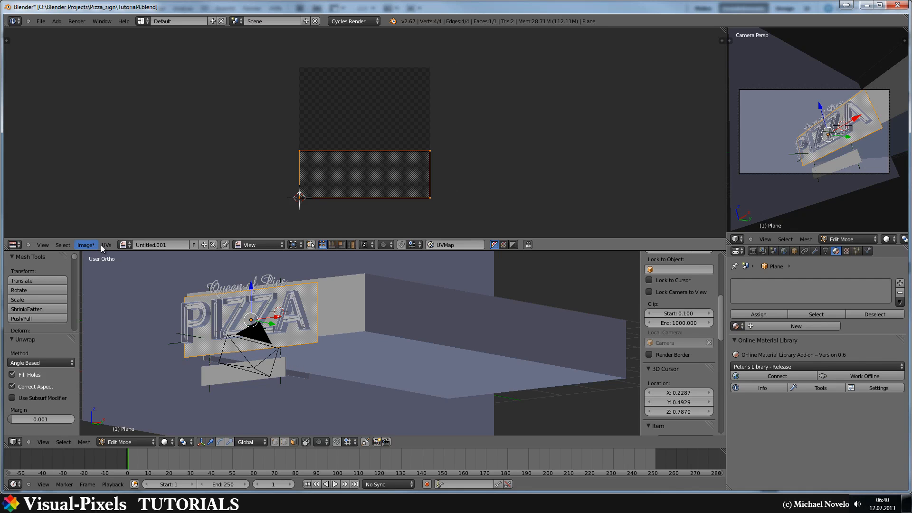
left_click(106, 245)
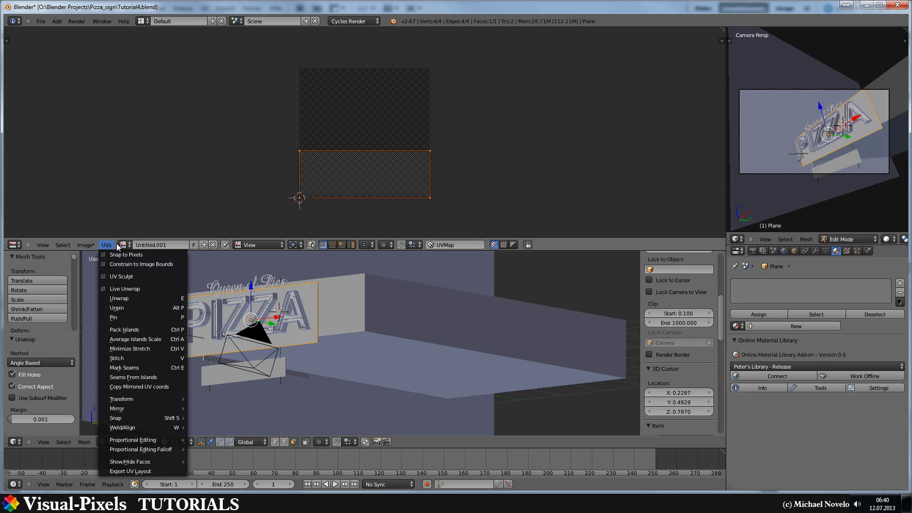
left_click(127, 471)
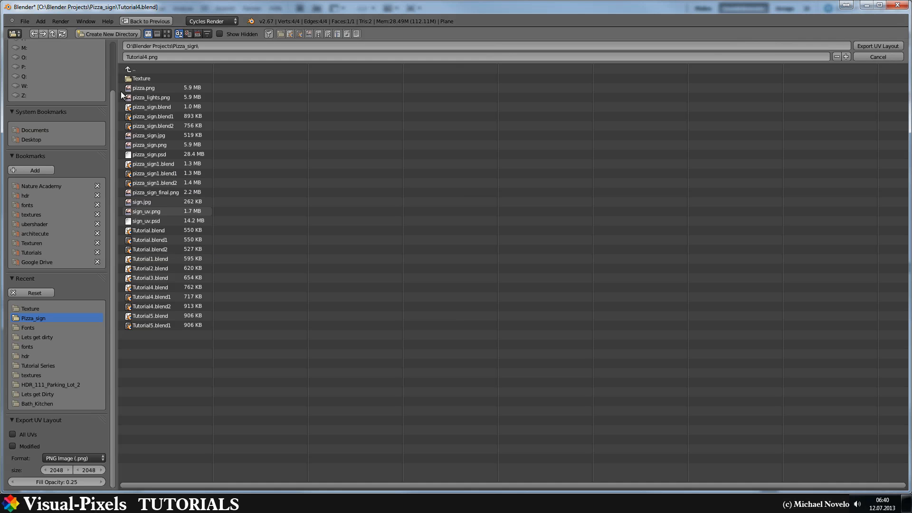
left_click(138, 78)
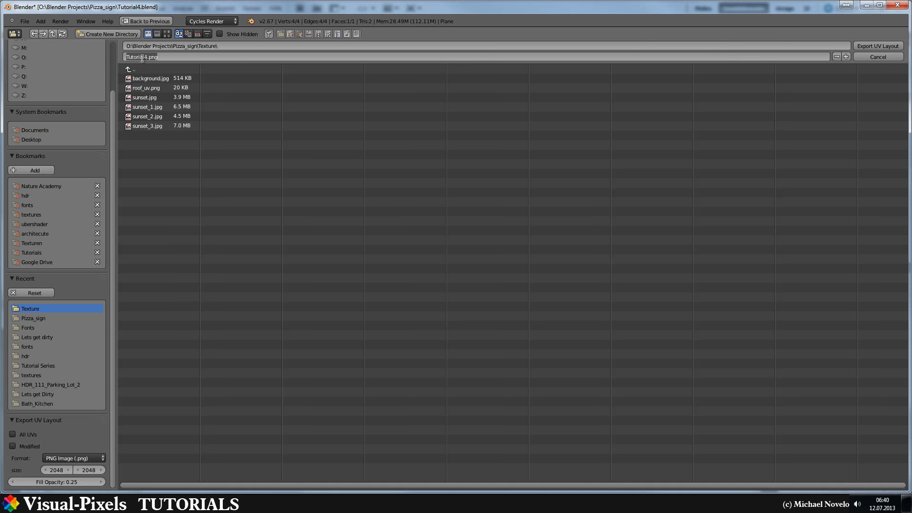
left_click_drag(146, 57, 110, 57)
type("pizza_")
type("sign_u")
type("v")
key("Return")
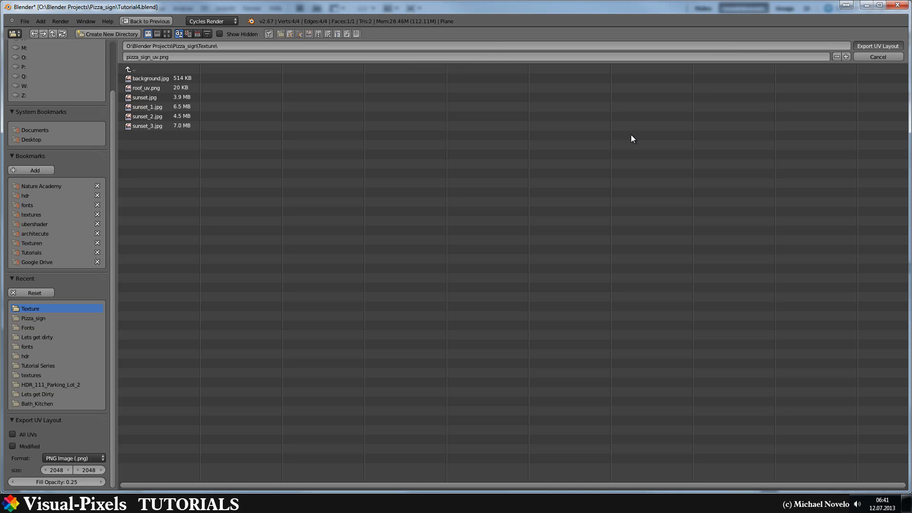
key("Return")
Step: Select the small sign plane below the PIZZA sign and create a blank 2048 by 2048 image with colour alpha 0
key("Tab")
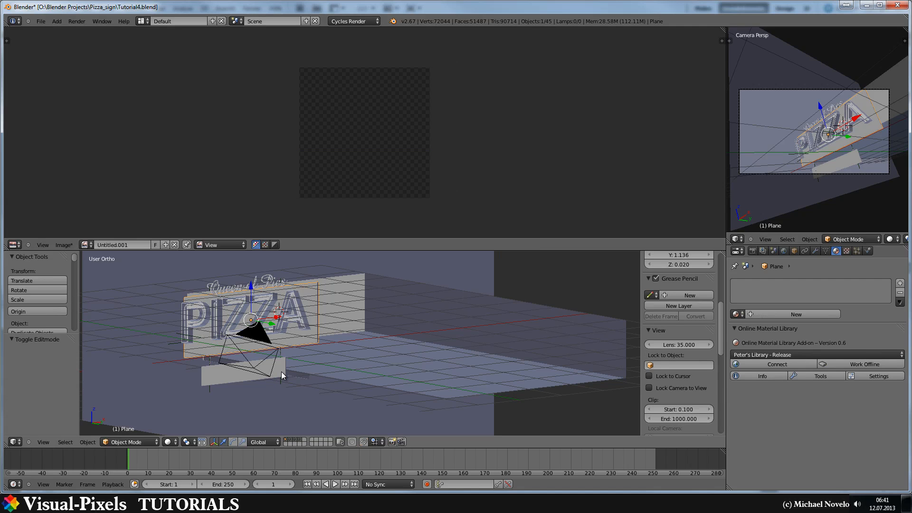
right_click(281, 372)
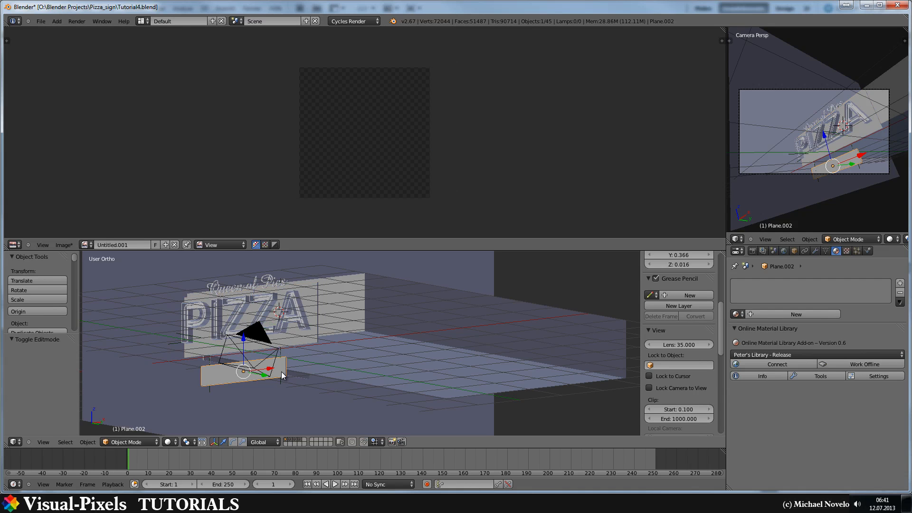
left_click(65, 245)
left_click(83, 240)
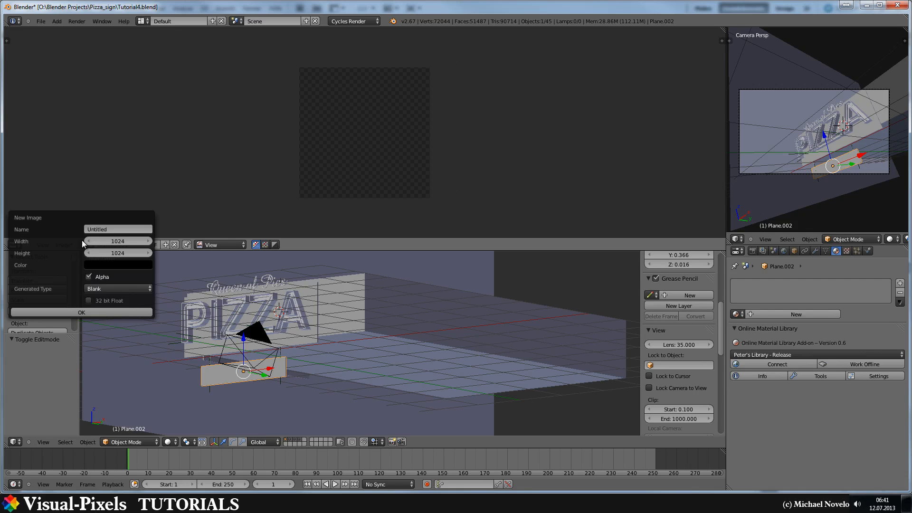
left_click(109, 241)
type("2048")
key("Tab")
type("20")
key("Return")
left_click(112, 264)
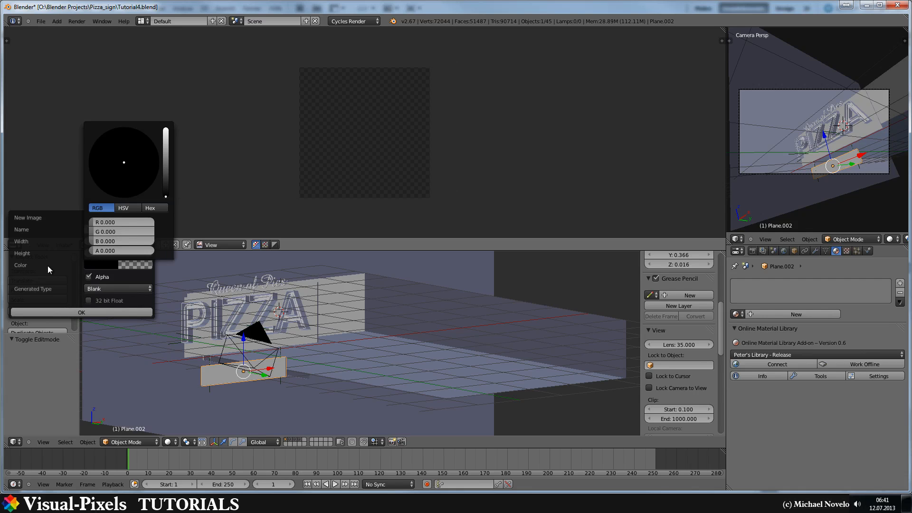
left_click(55, 314)
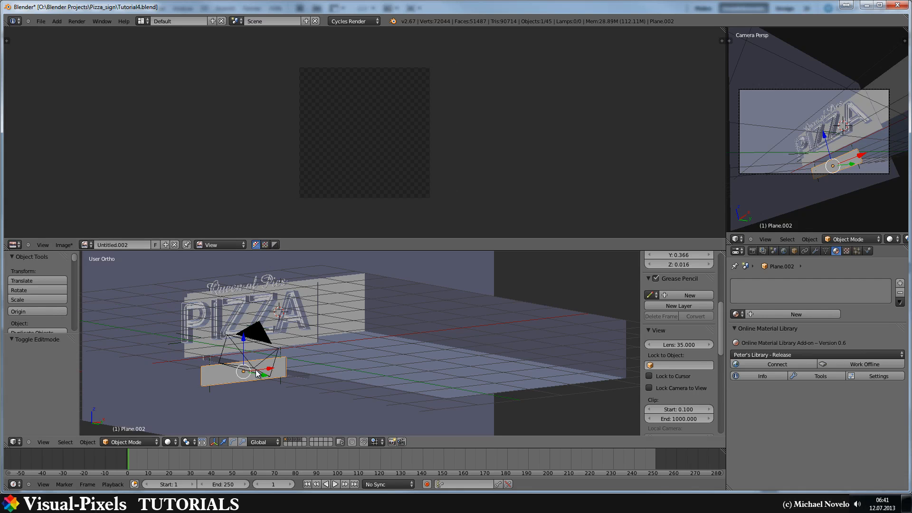
Step: Unwrap the small lower sign plane in Edit Mode
key("Tab")
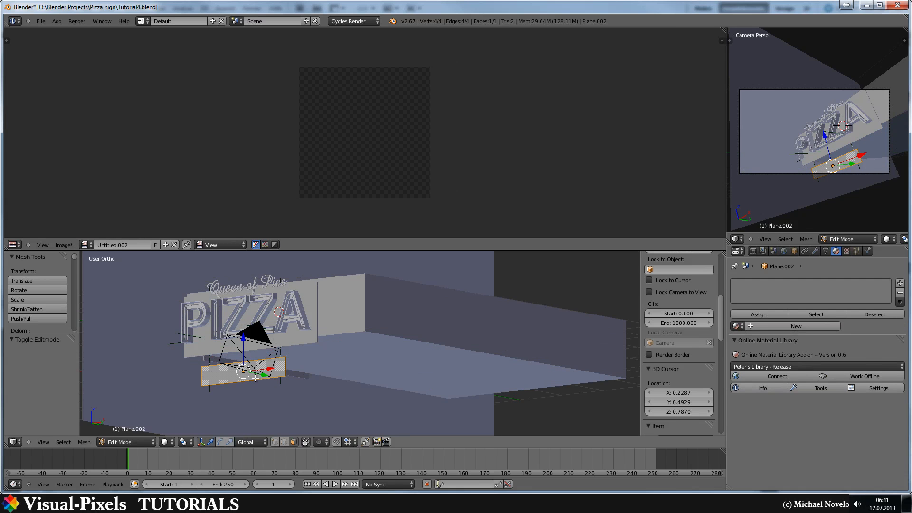
key("u")
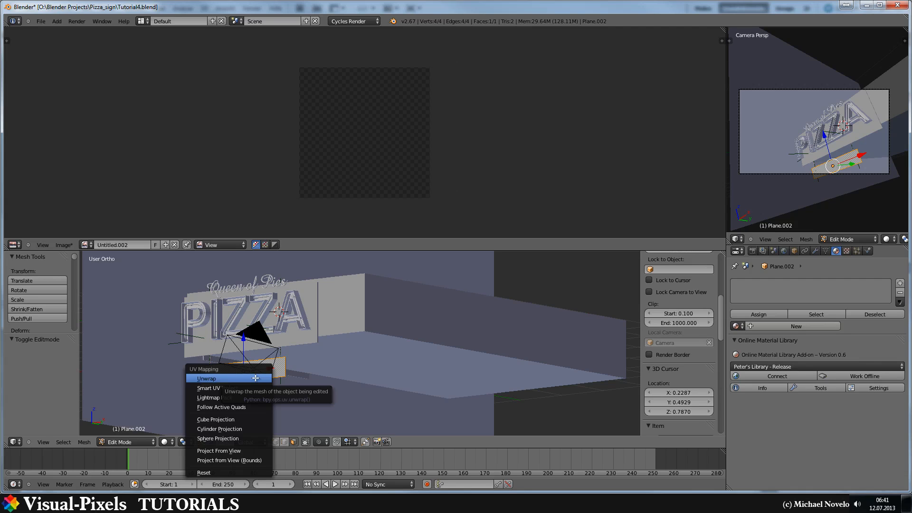
left_click(256, 378)
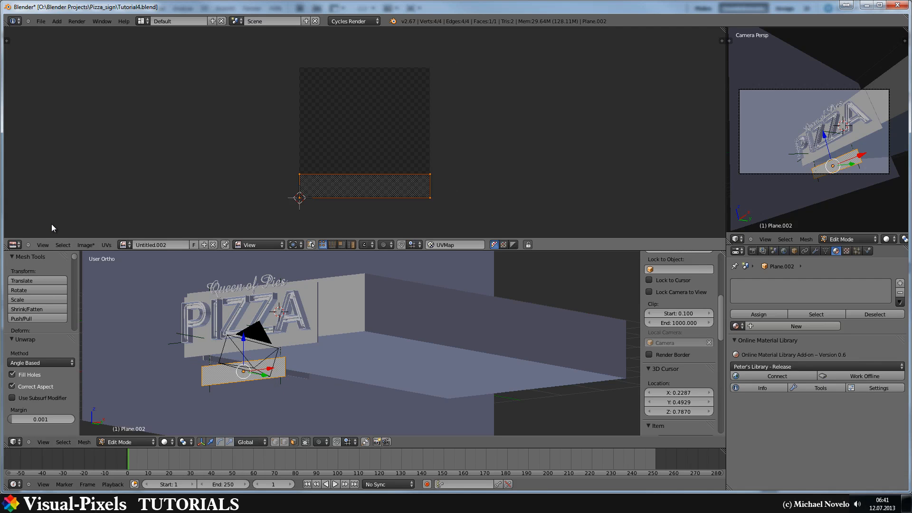
Step: Export the lower sign plane's UV layout to the Texture folder as "closed_sign_uv.png"
left_click(106, 246)
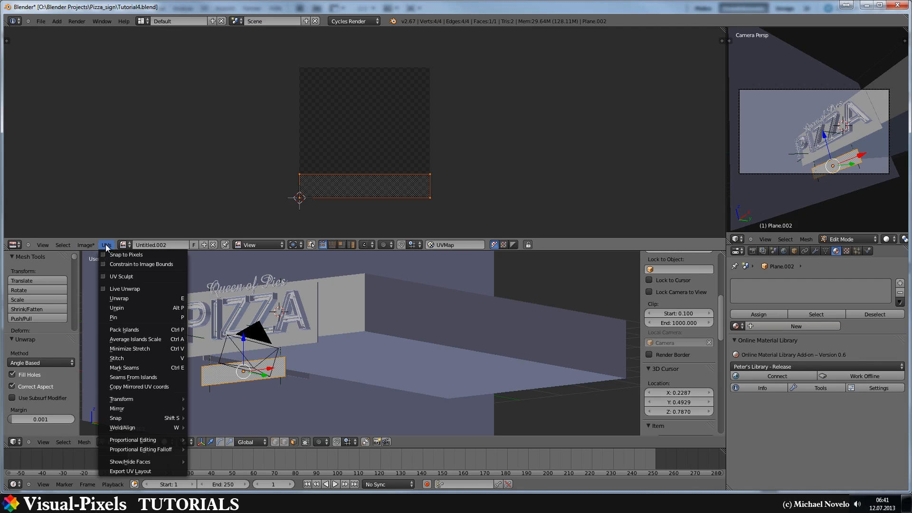
left_click(118, 472)
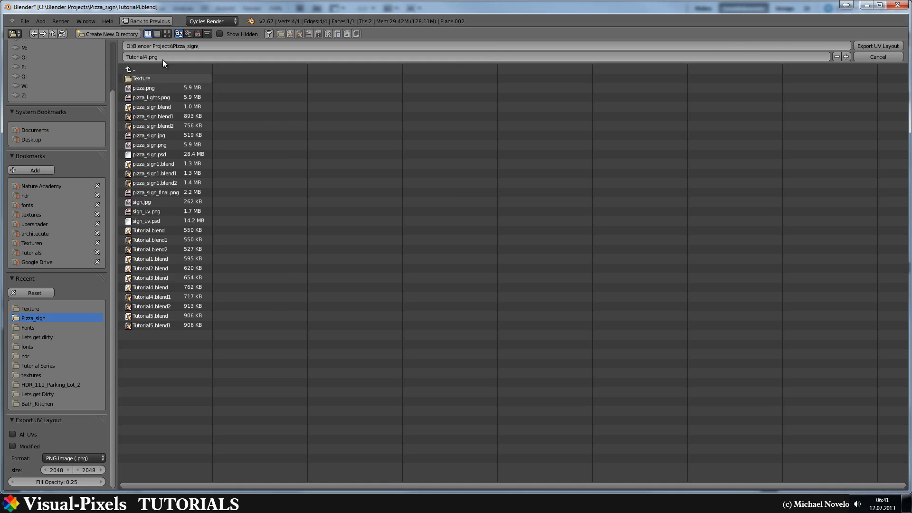
left_click(141, 78)
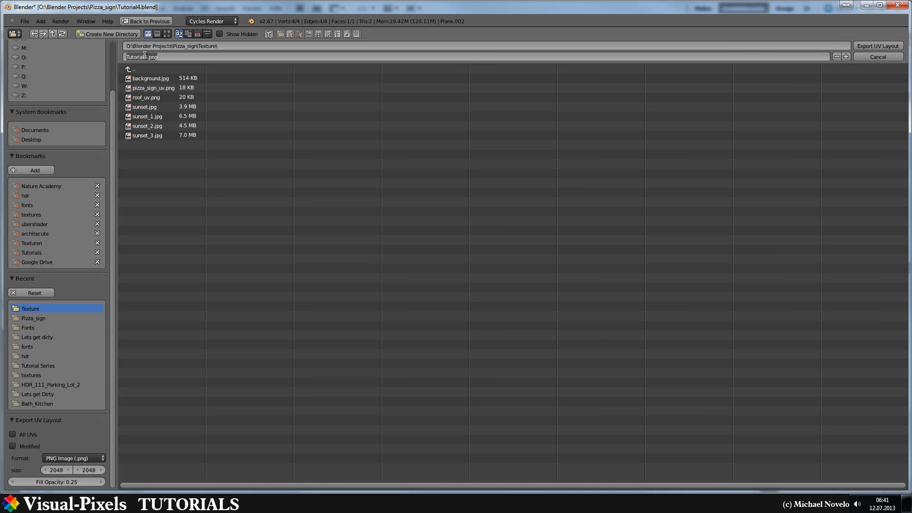
left_click_drag(146, 57, 115, 56)
type("closed_sign_uvb")
key("BackSpace")
left_click(867, 46)
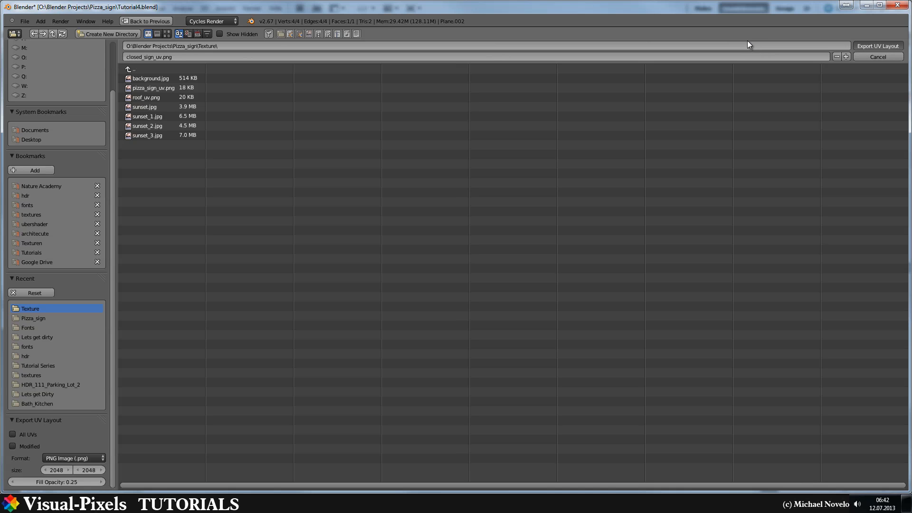
key("Return")
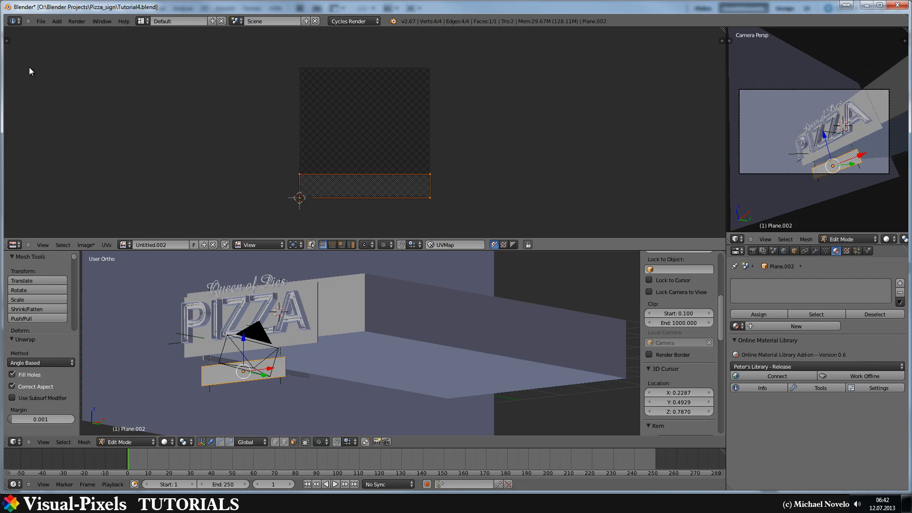
Step: Switch to the CGTextures site in Chrome and browse the Bare textures in the Metal category
key("alt+Tab")
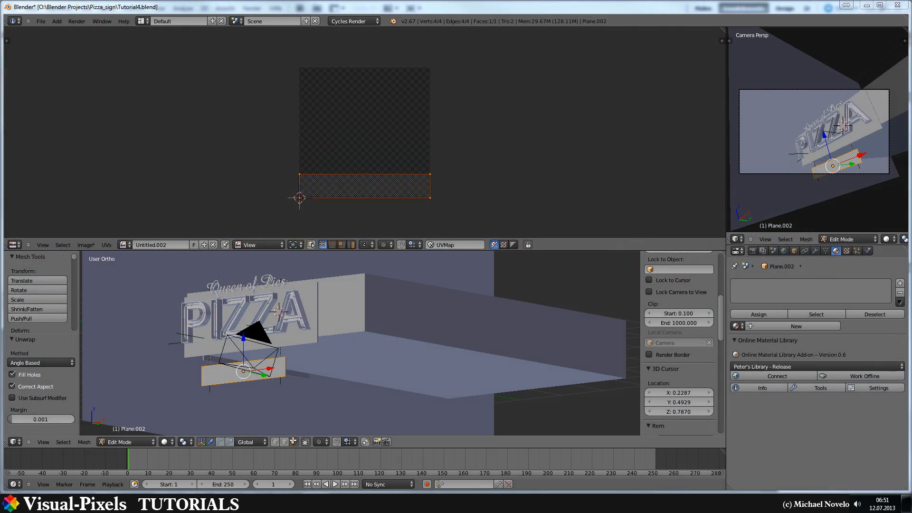
mouse_move(286, 503)
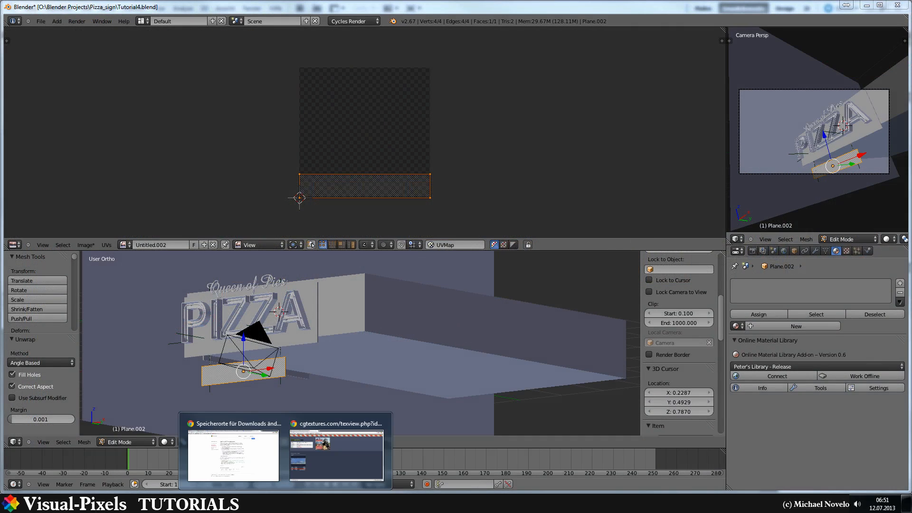
left_click(313, 452)
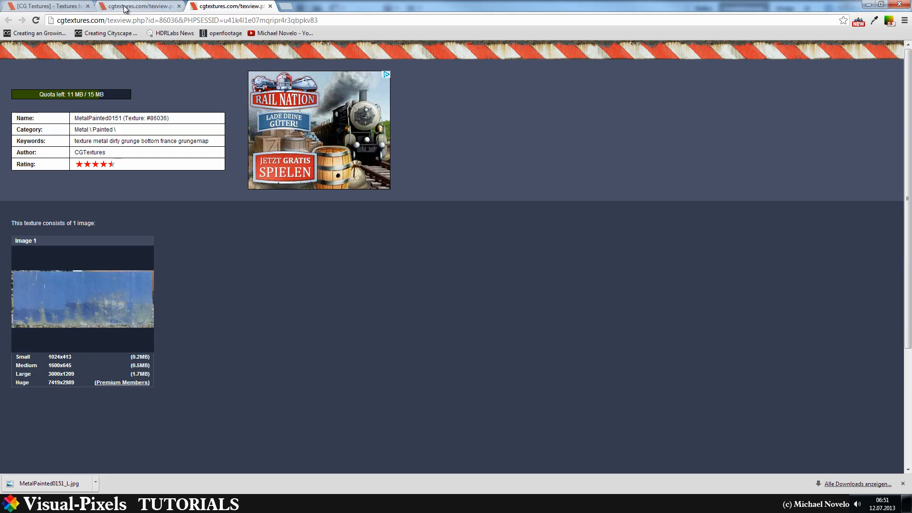
left_click(35, 8)
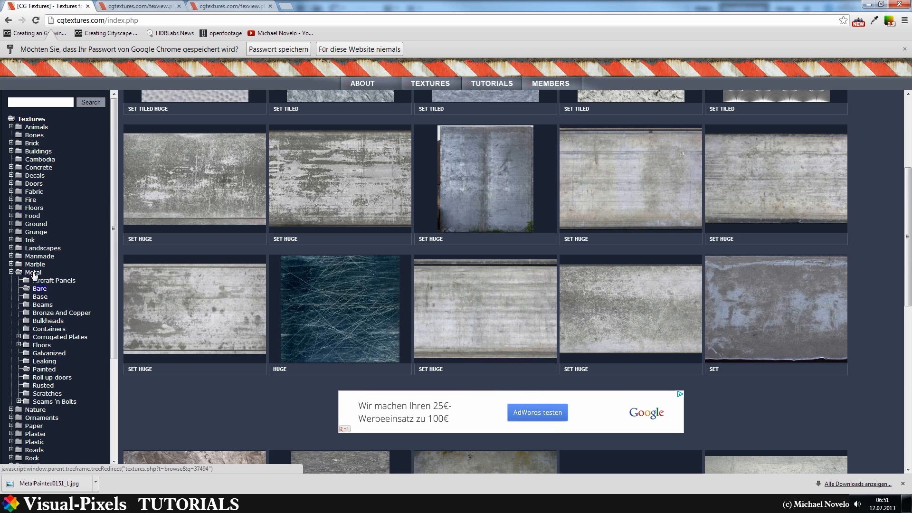
left_click(39, 289)
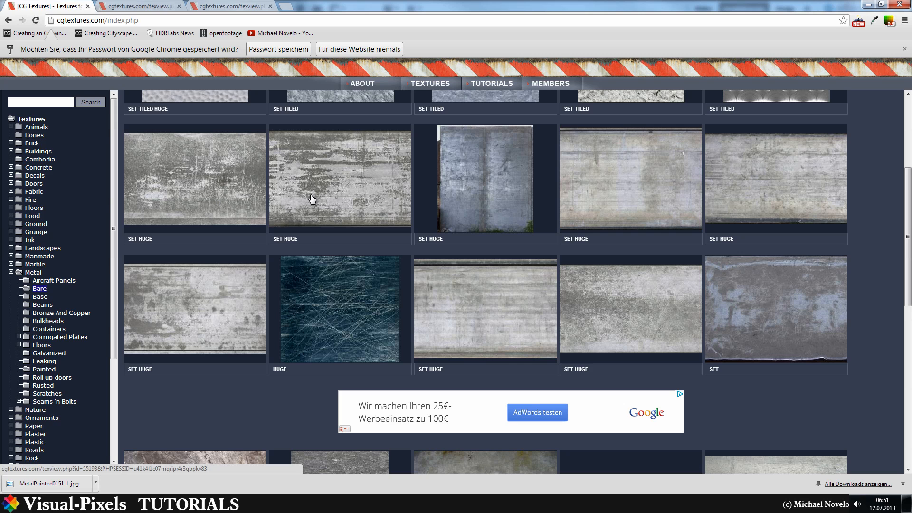
Step: Open the MetalBare0154 texture from the Bare metal category and preview its second image
scroll(299, 197, "up", 3)
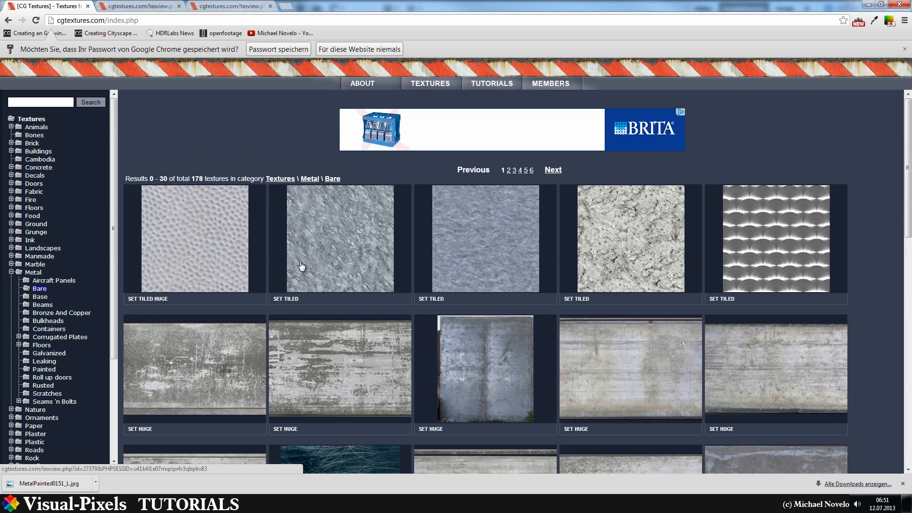
left_click(317, 382)
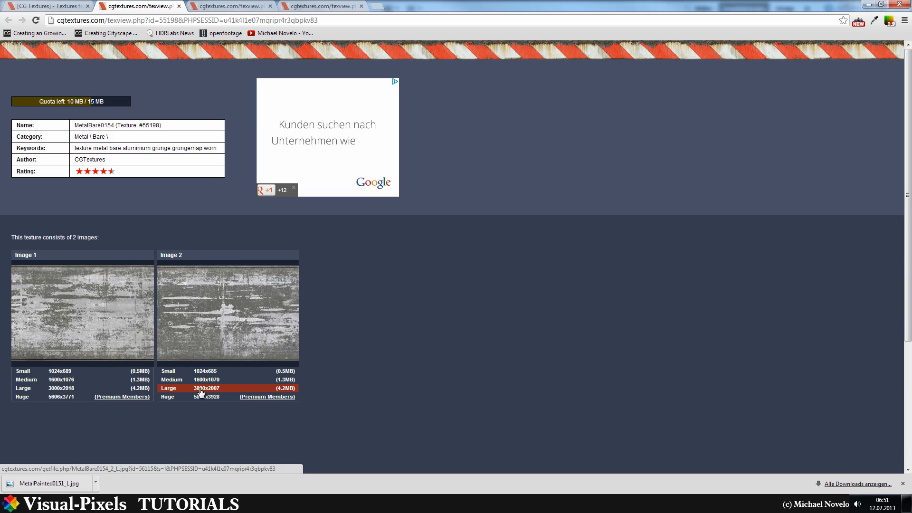
mouse_move(212, 323)
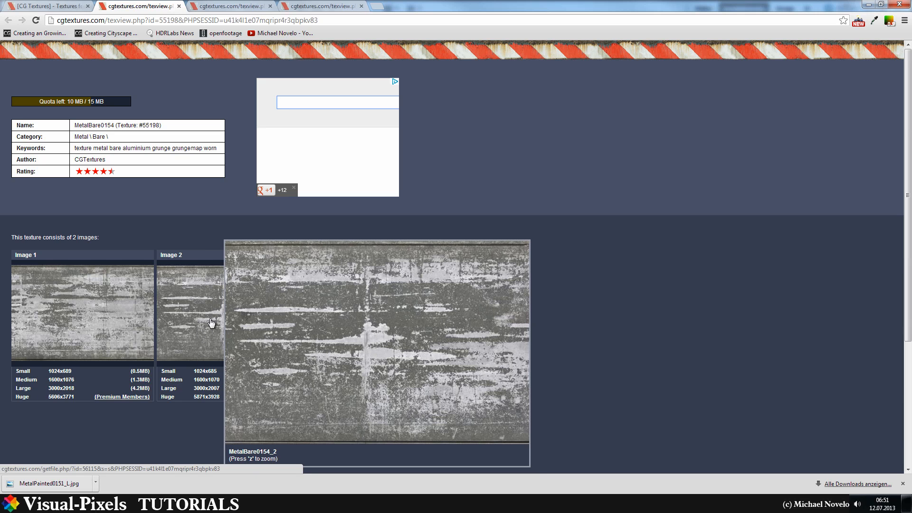
mouse_move(125, 340)
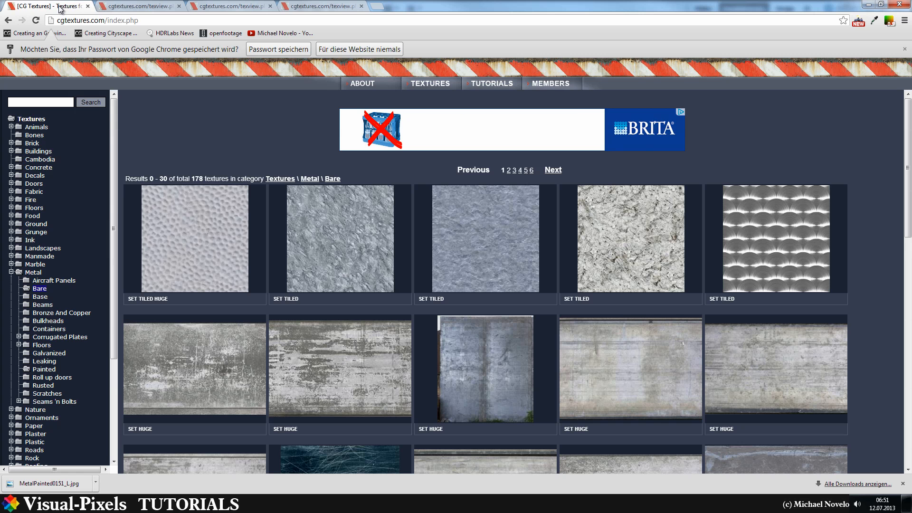
Step: View the blue MetalPainted0151 texture in the Painted metal category and close the surplus texture pages
left_click(61, 7)
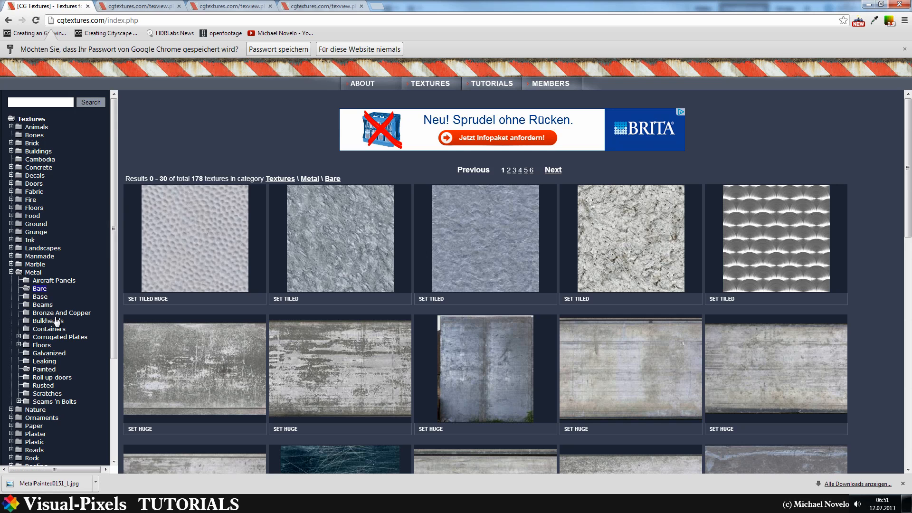
left_click(44, 369)
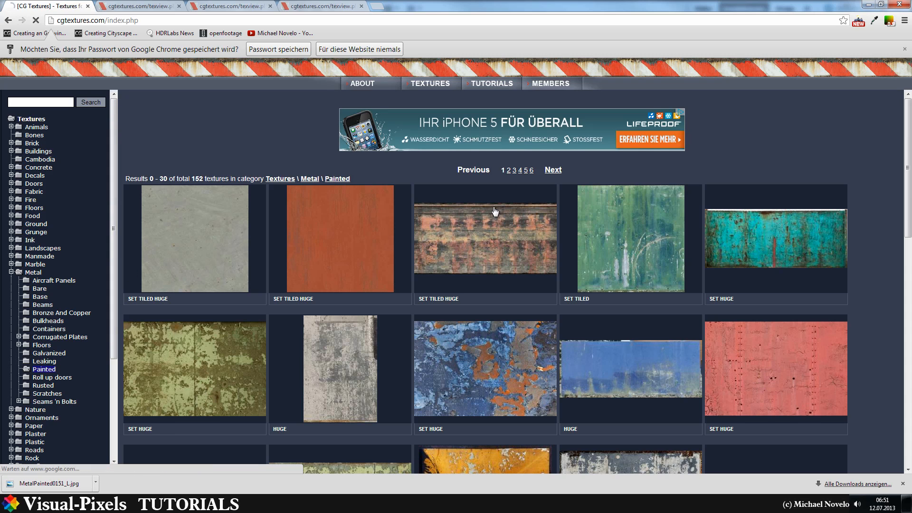
scroll(532, 209, "down", 3)
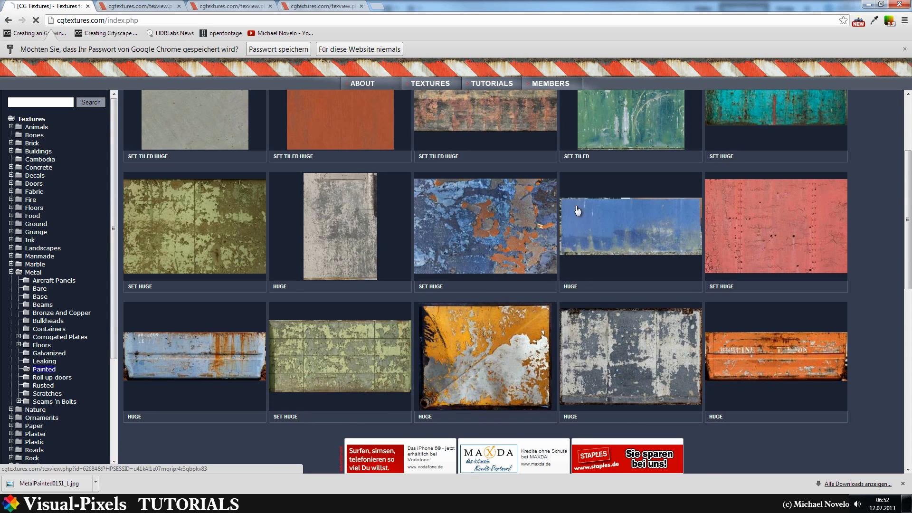
left_click(606, 229)
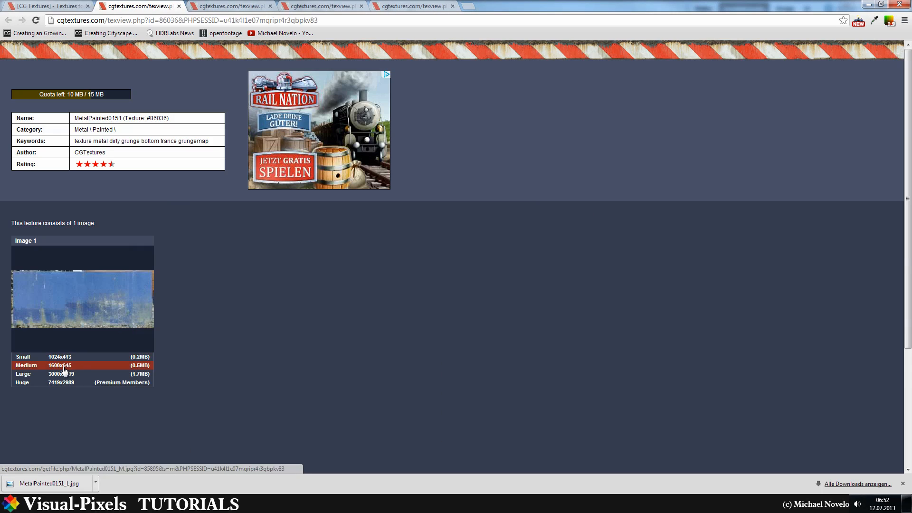
middle_click(432, 11)
left_click(361, 6)
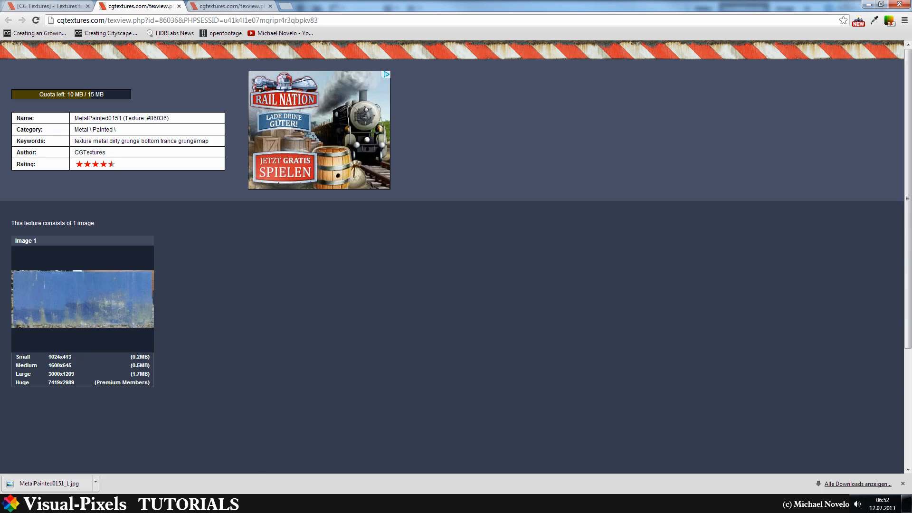
Step: Switch to Photoshop, open "roof_uv.png" from the Texture folder and dismiss the TeamViewer notification
left_click(249, 503)
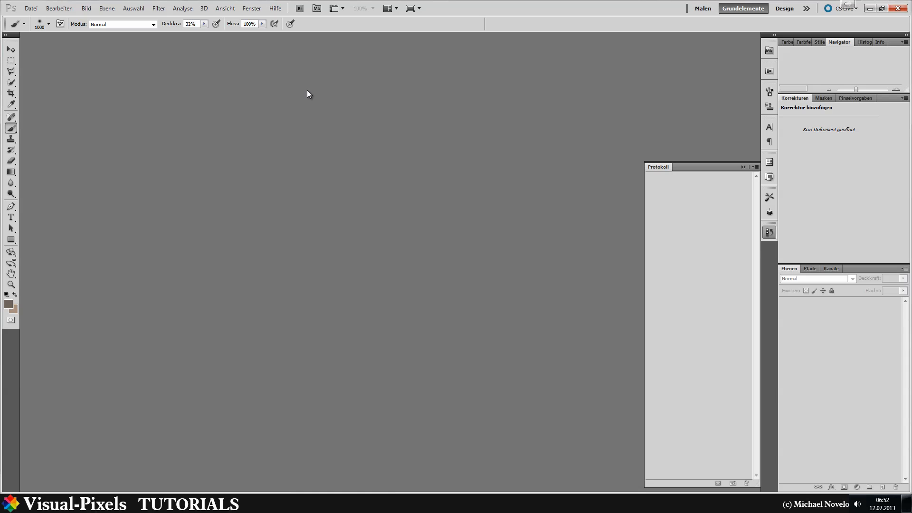
left_click(31, 8)
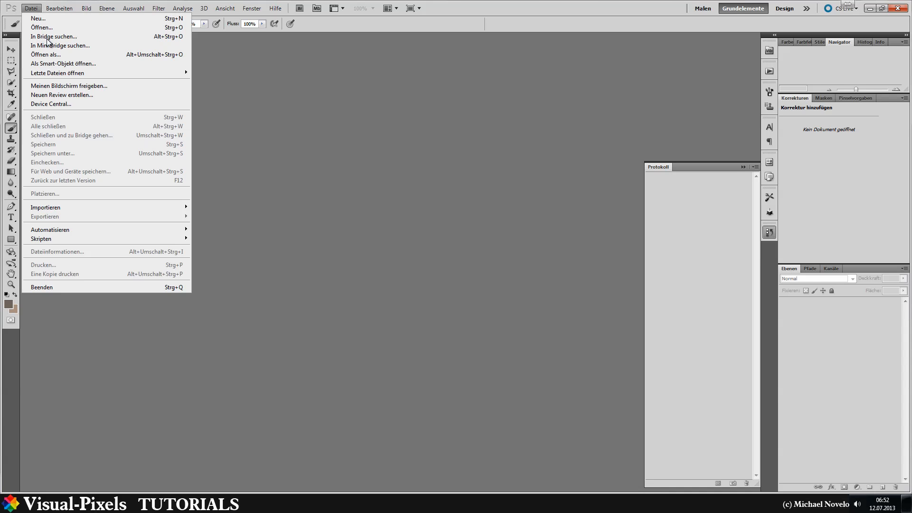
left_click(81, 27)
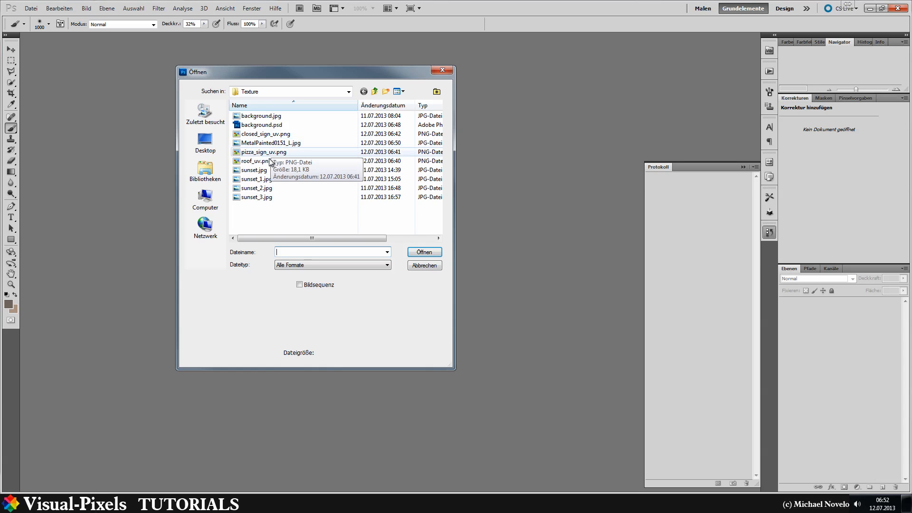
left_click(247, 162)
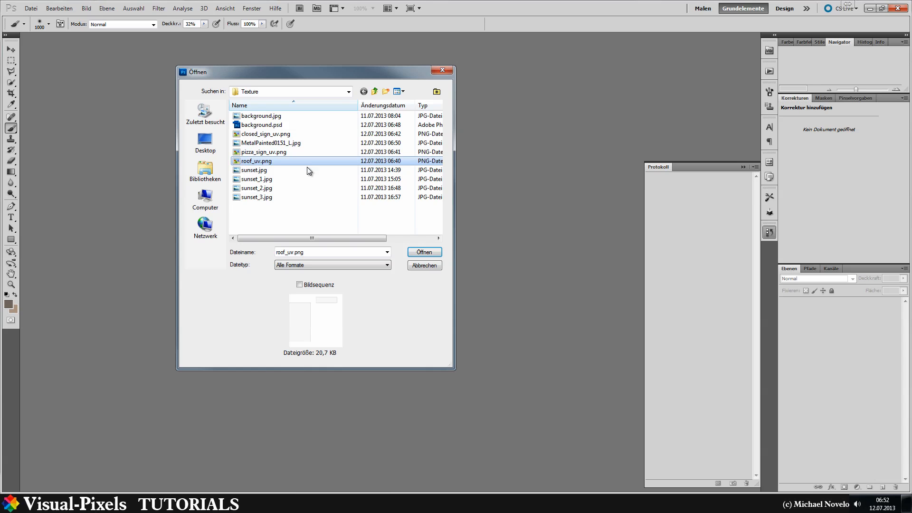
double_click(262, 161)
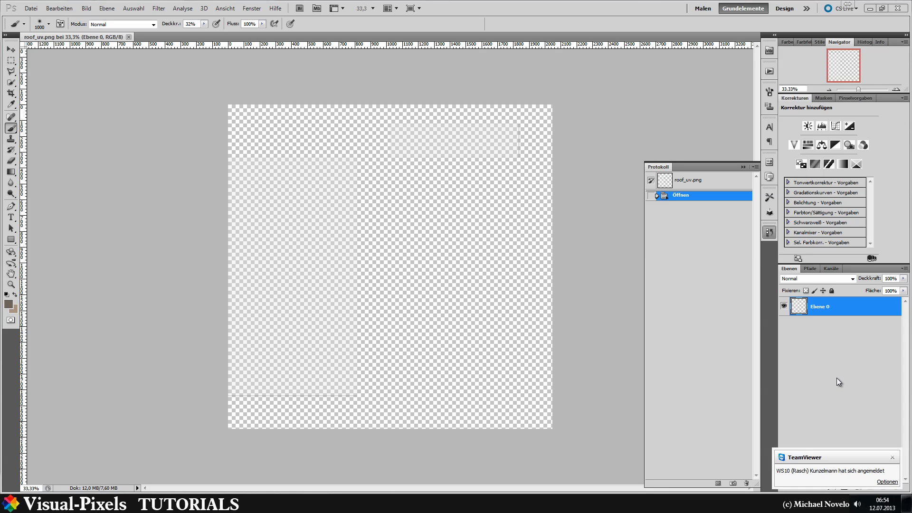
left_click(892, 458)
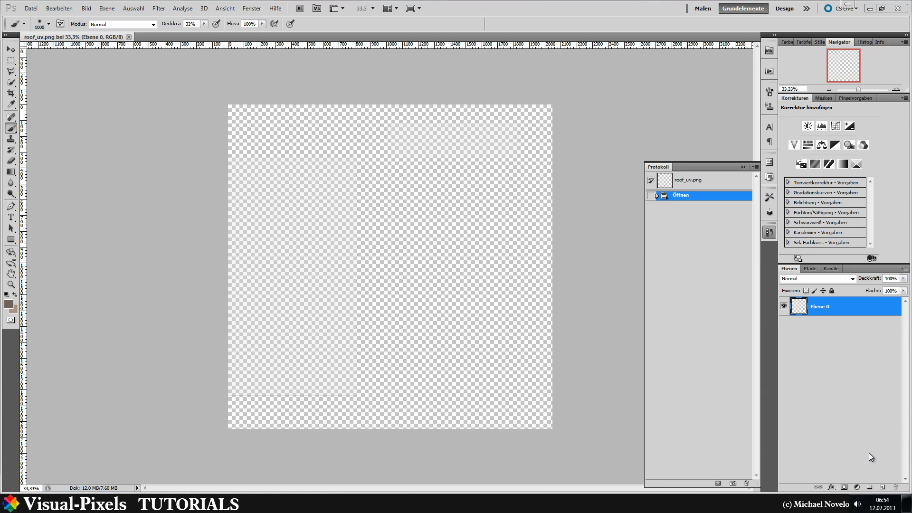
Step: Add a new layer beneath the UV layout layer and fill it with white using the Paint Bucket tool
left_click(882, 487)
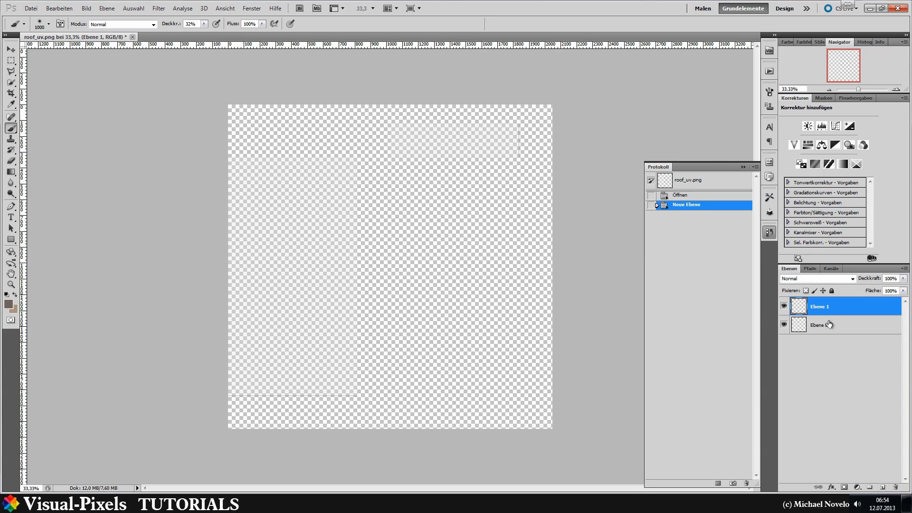
left_click_drag(828, 324, 828, 354)
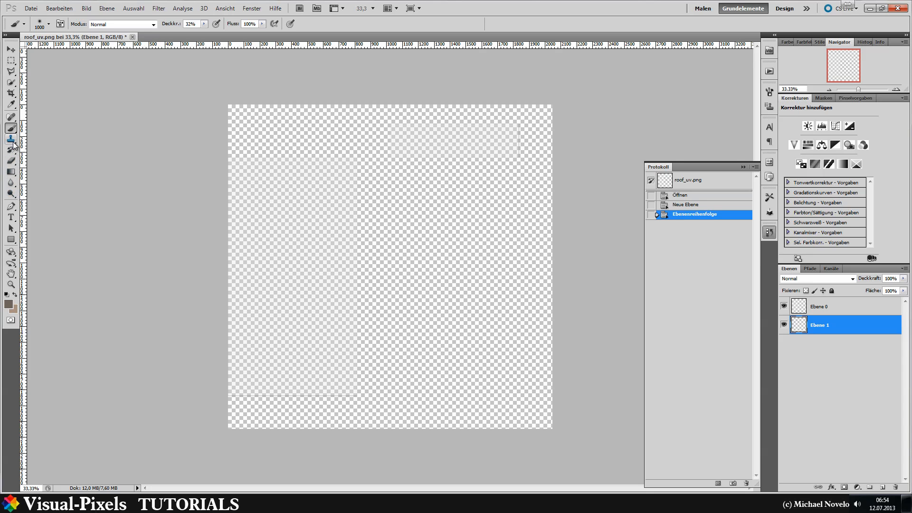
left_click(10, 172)
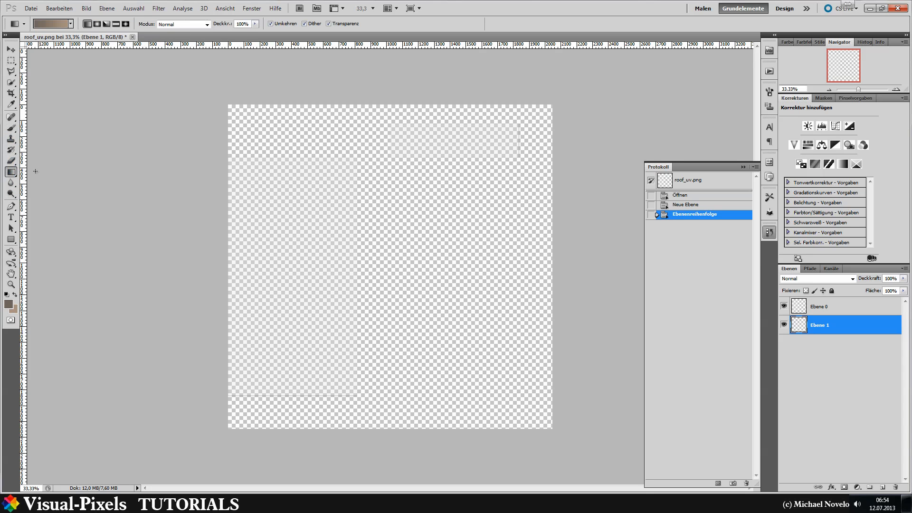
left_click(10, 172)
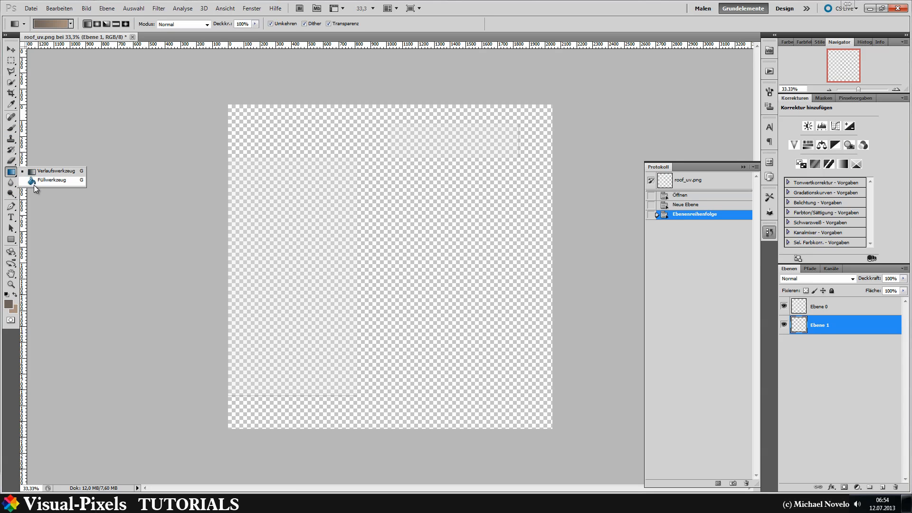
left_click(38, 183)
left_click(6, 295)
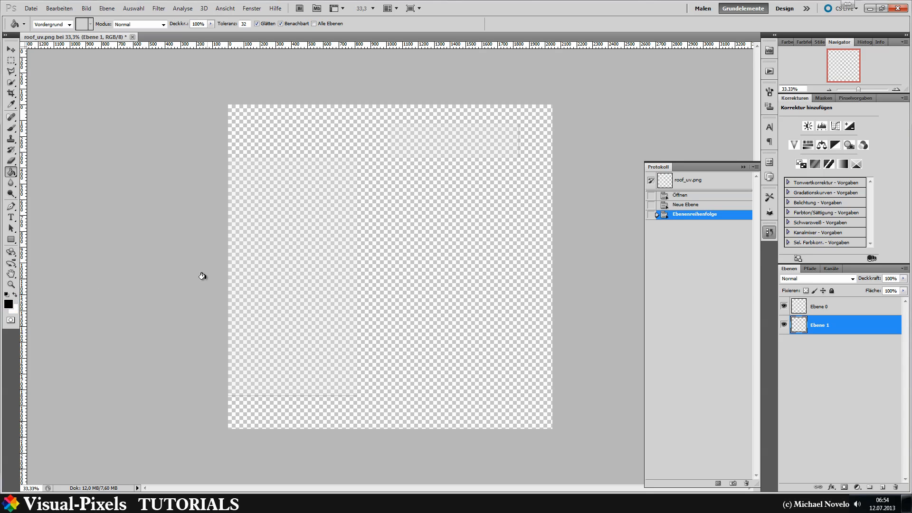
left_click(15, 294)
left_click(257, 266)
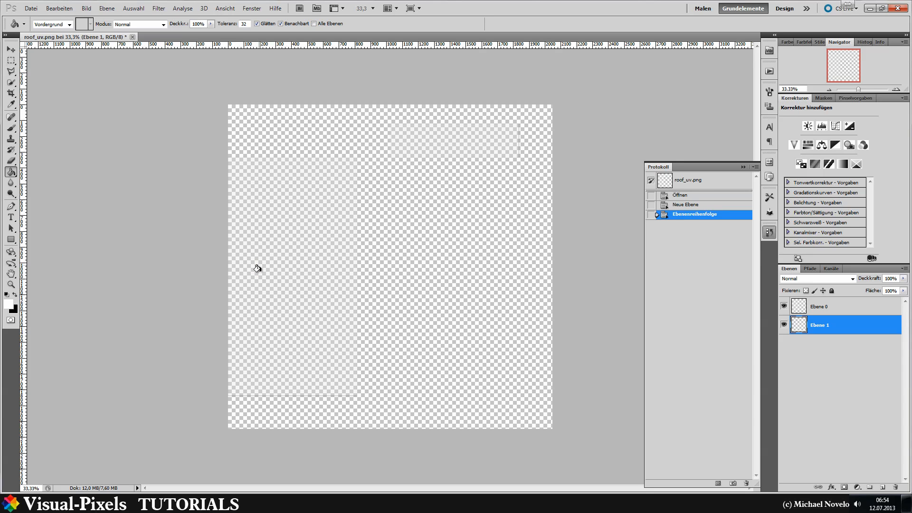
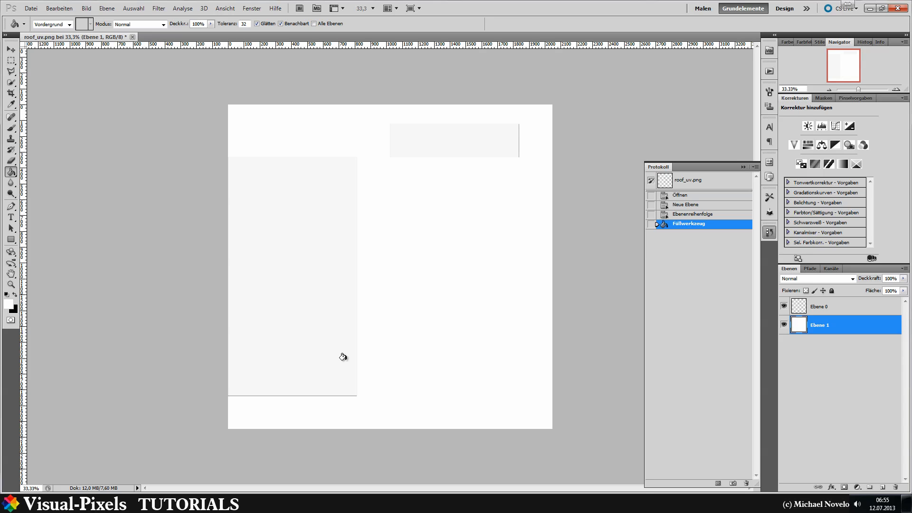
Step: Open the metal texture "MetalBare0154_2_L.jpg" from the Texture folder
left_click(32, 9)
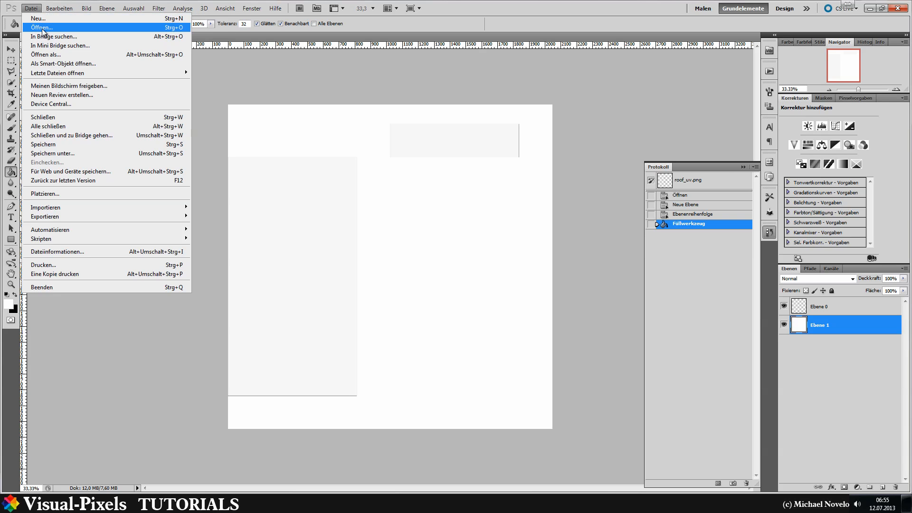
left_click(279, 163)
key("ctrl+o")
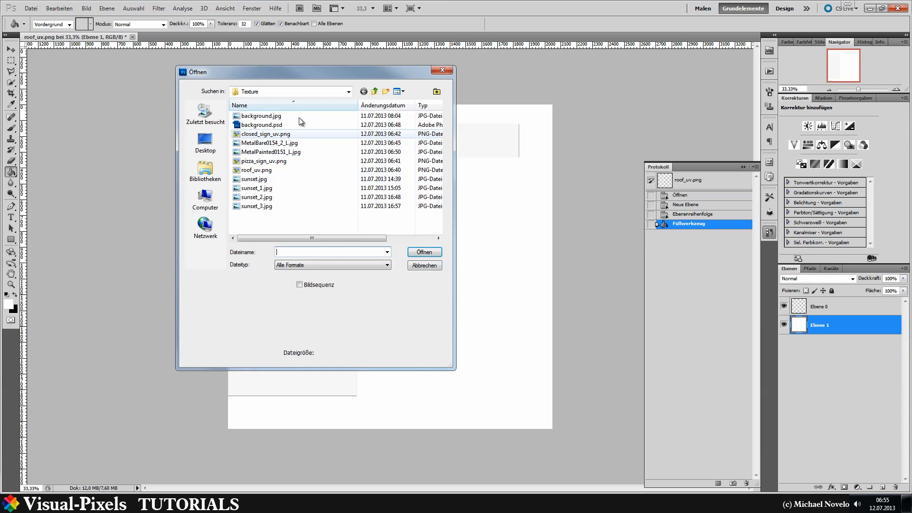
left_click(267, 143)
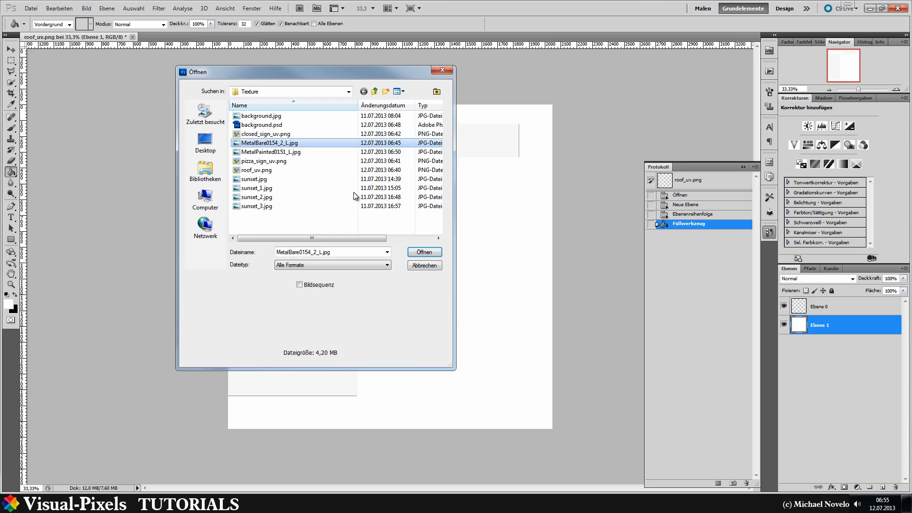
left_click(419, 253)
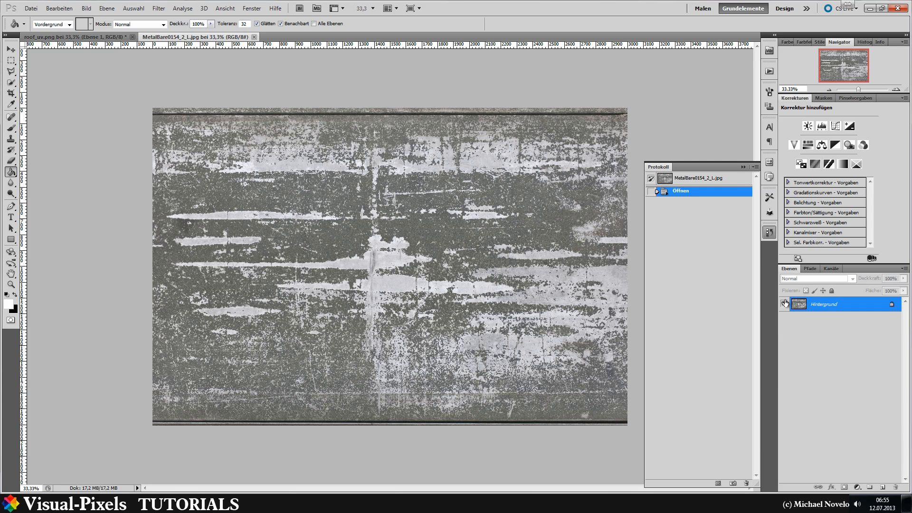
Step: Duplicate the metal texture's background layer into the roof_uv.png document and switch to that document
right_click(845, 305)
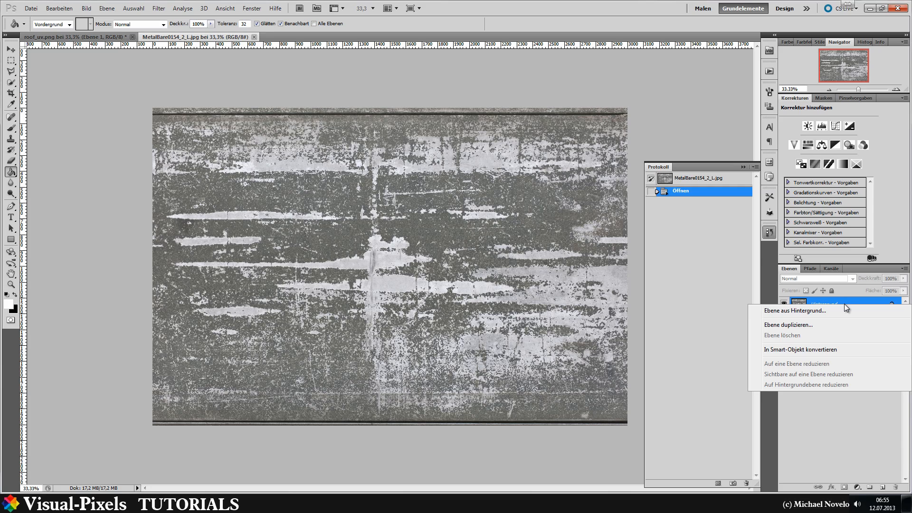
left_click(830, 327)
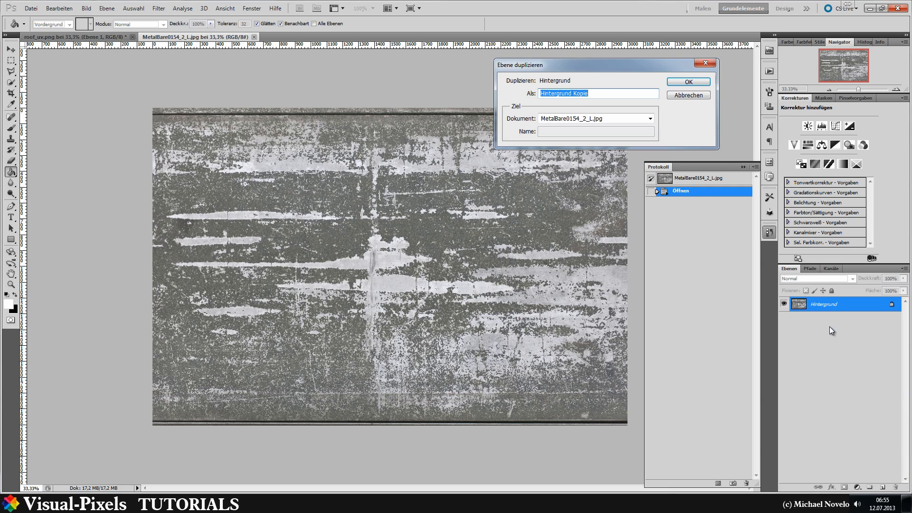
left_click(592, 120)
left_click(580, 129)
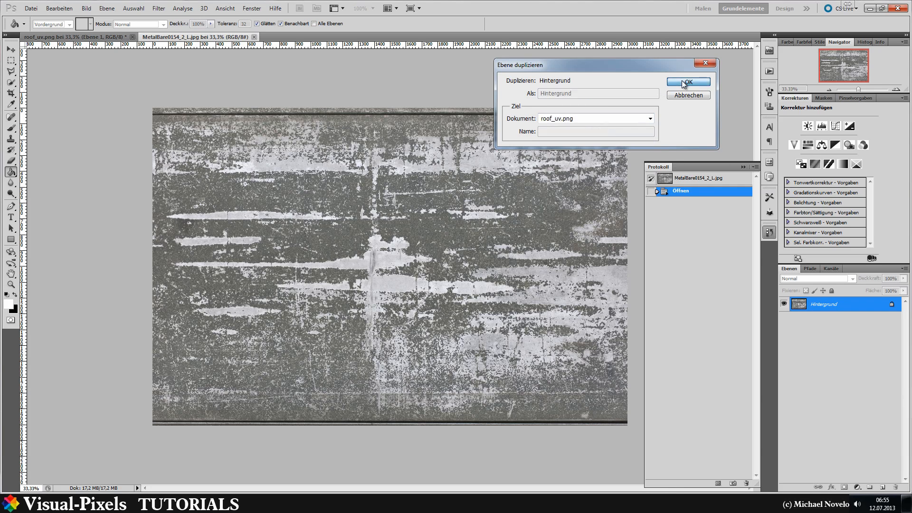
left_click(688, 82)
left_click(97, 38)
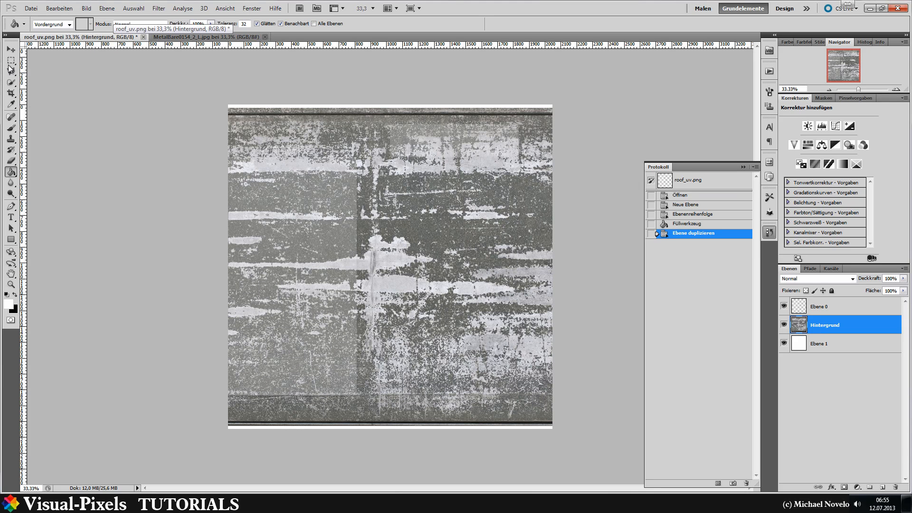
Step: Free-transform the metal texture layer: scale it to about 42.6%, rotate it 90° and fit it to the width of the large UV rectangle
left_click(11, 49)
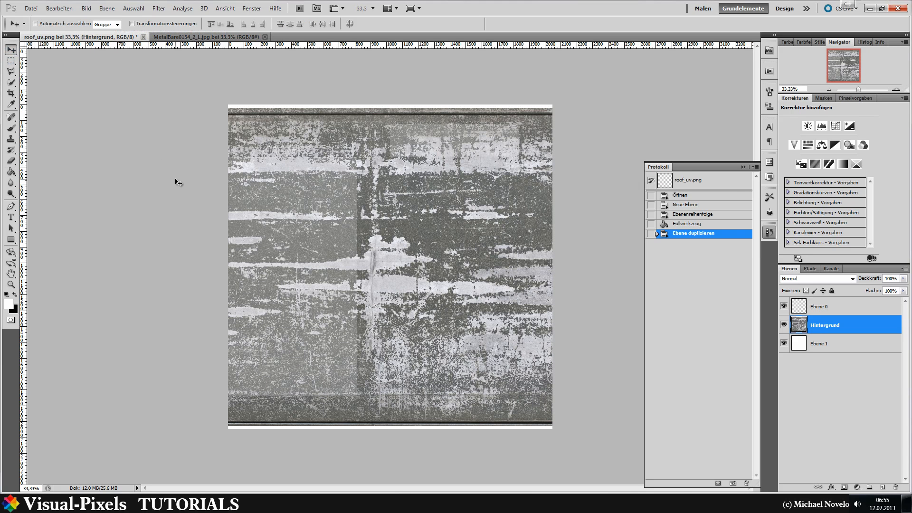
key("ctrl+t")
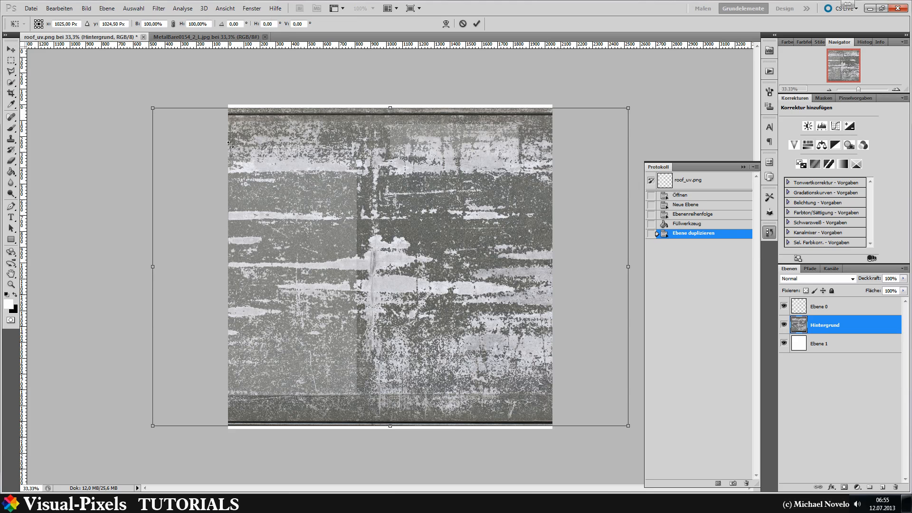
left_click_drag(295, 177, 390, 230, "shift")
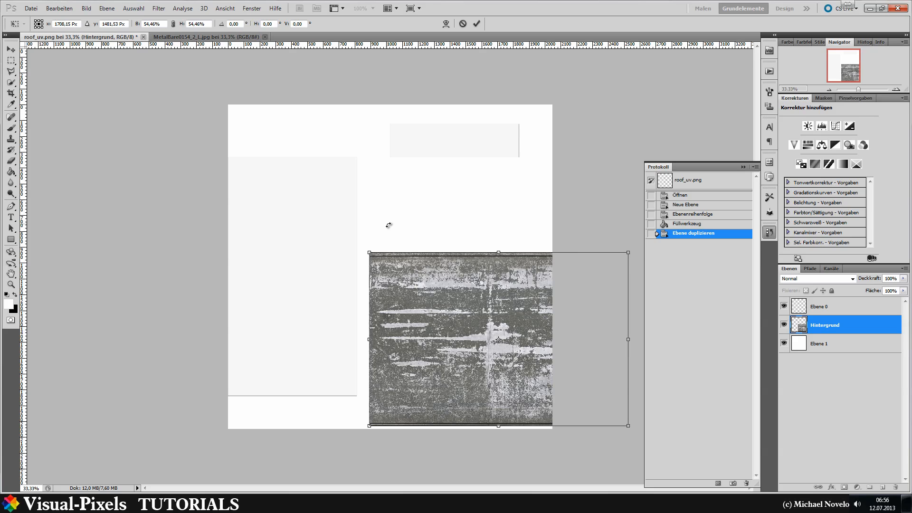
left_click_drag(389, 224, 579, 256)
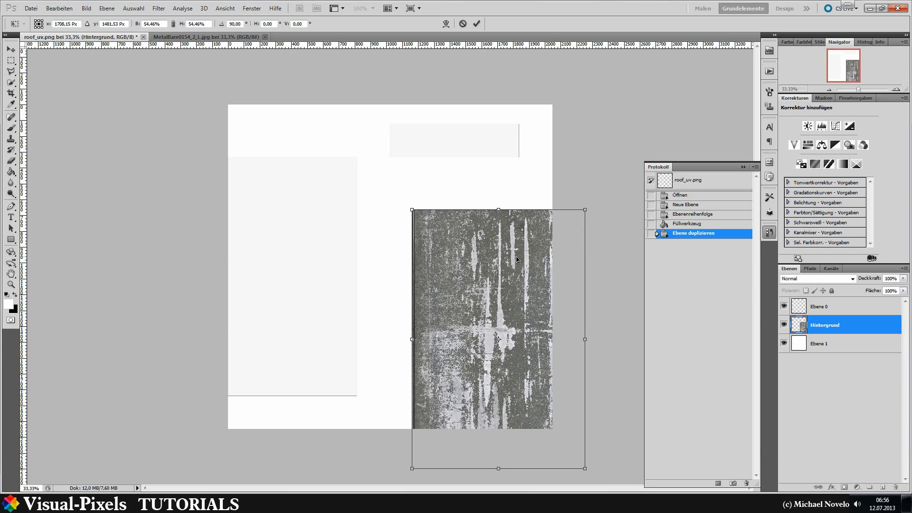
left_click_drag(517, 270, 324, 207)
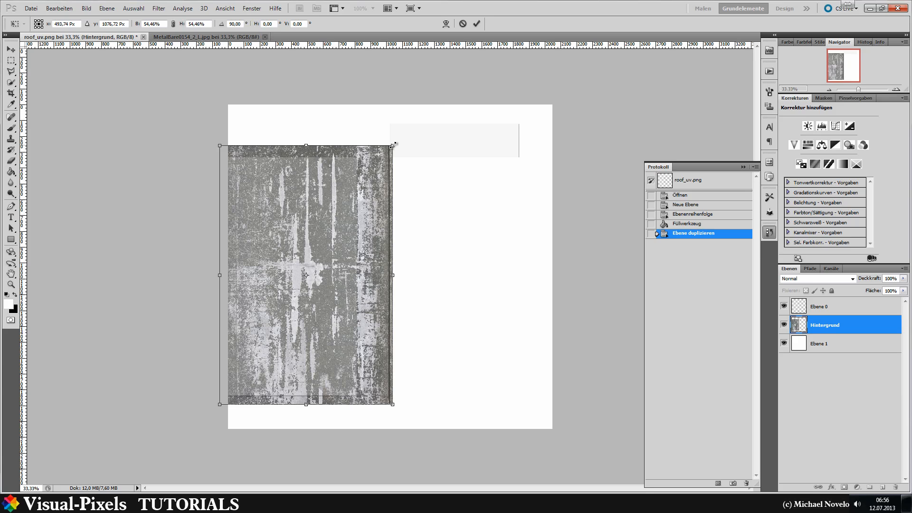
left_click_drag(393, 145, 360, 173, "shift")
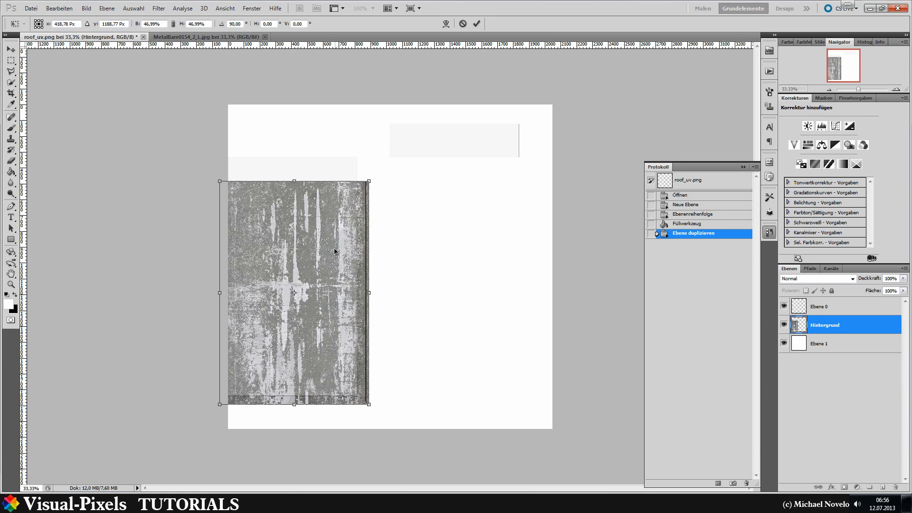
left_click_drag(334, 249, 334, 228)
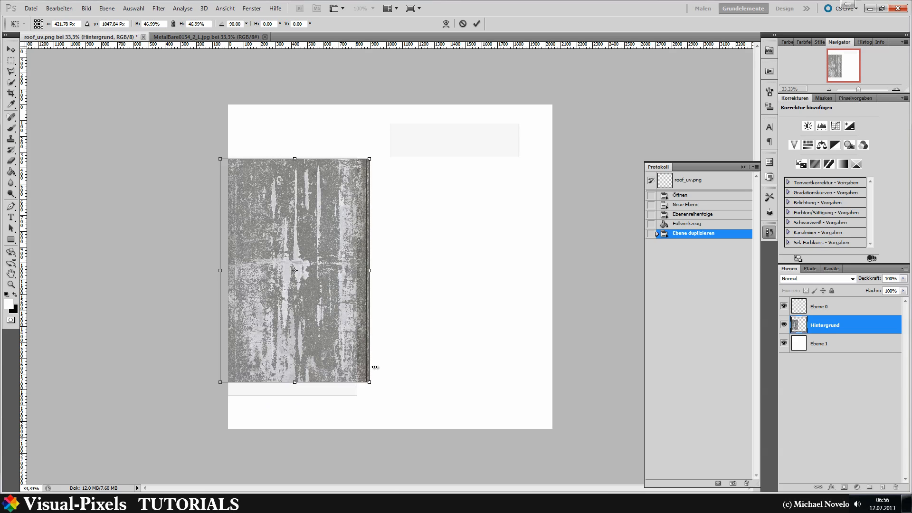
left_click_drag(367, 376, 353, 364)
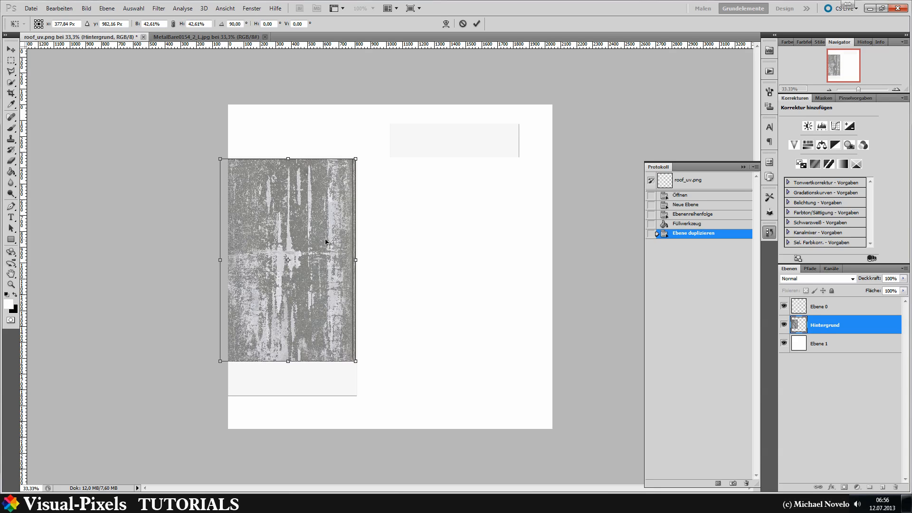
left_click_drag(329, 242, 332, 243)
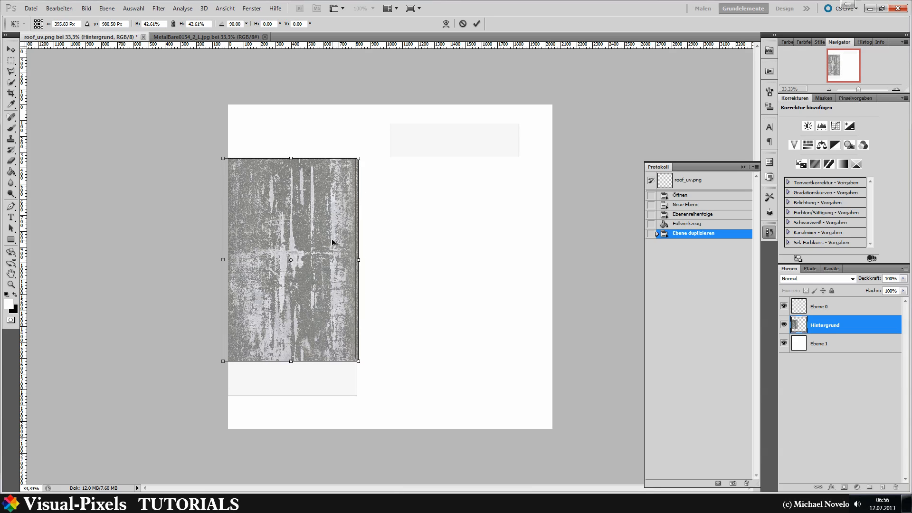
key("Return")
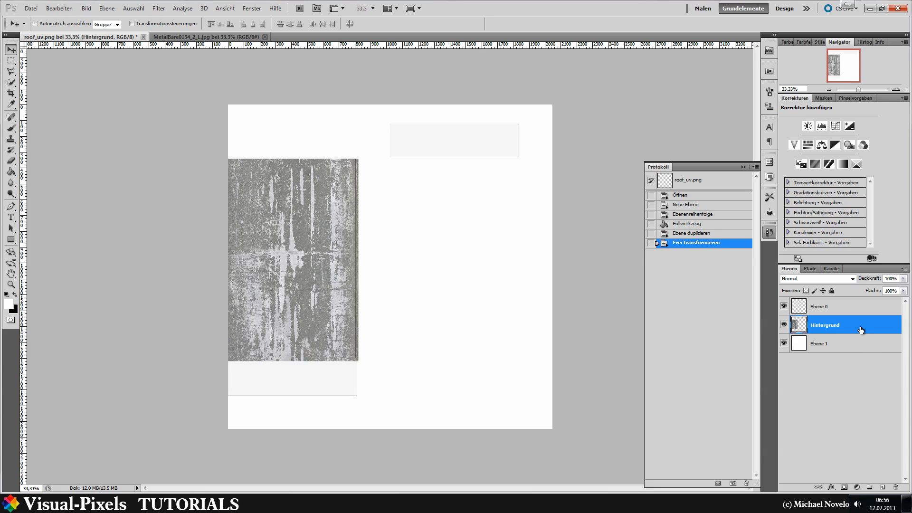
Step: Duplicate the metal layer, shift the copy down over the uncovered part of the large UV rectangle and give it a layer mask
left_click_drag(860, 326, 863, 319)
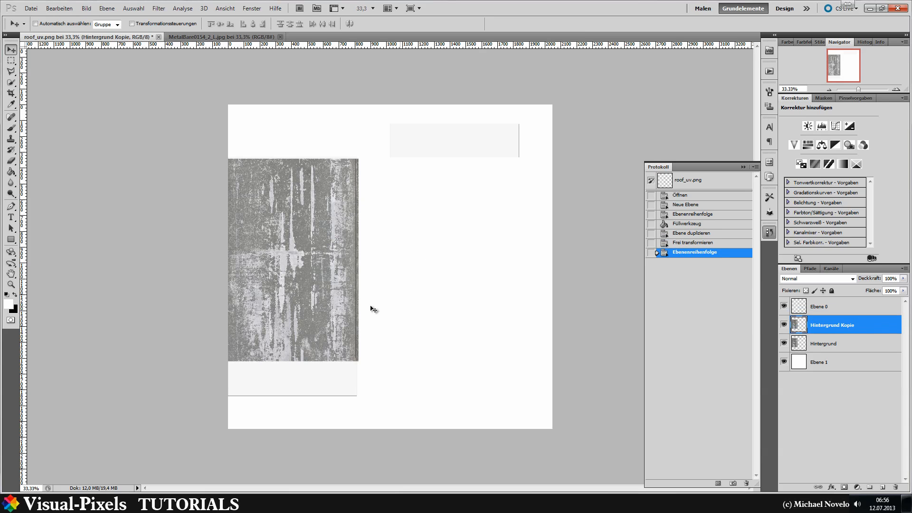
left_click_drag(319, 286, 322, 439)
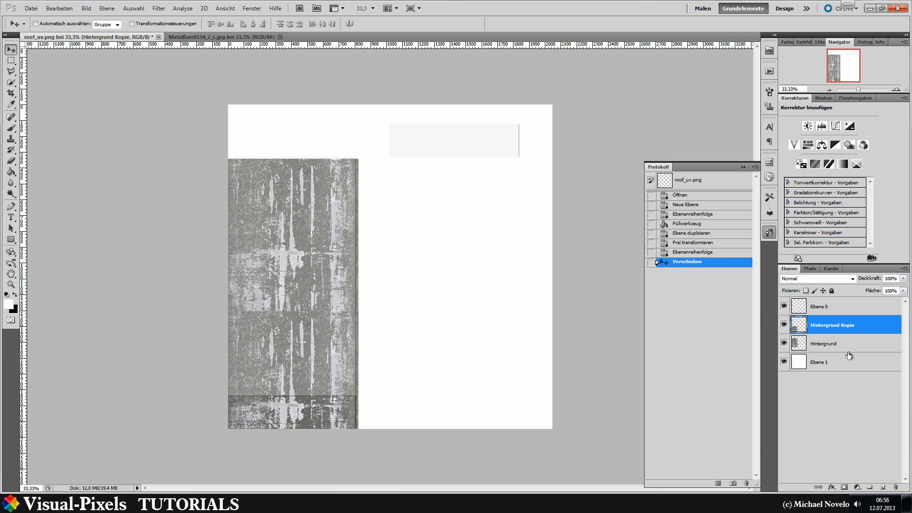
left_click(844, 487)
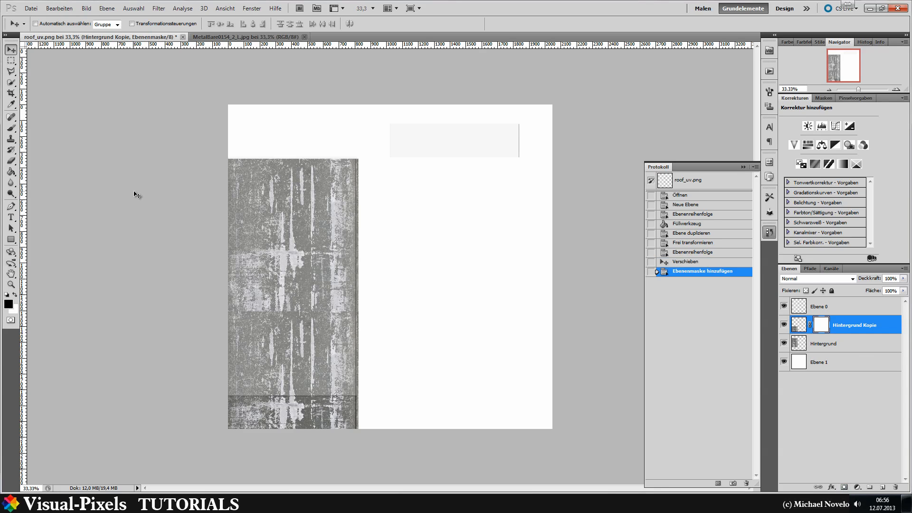
Step: Paint black on the copy's layer mask with a 200 px brush along the overlap to blend the seam between the two metal pieces
key("b")
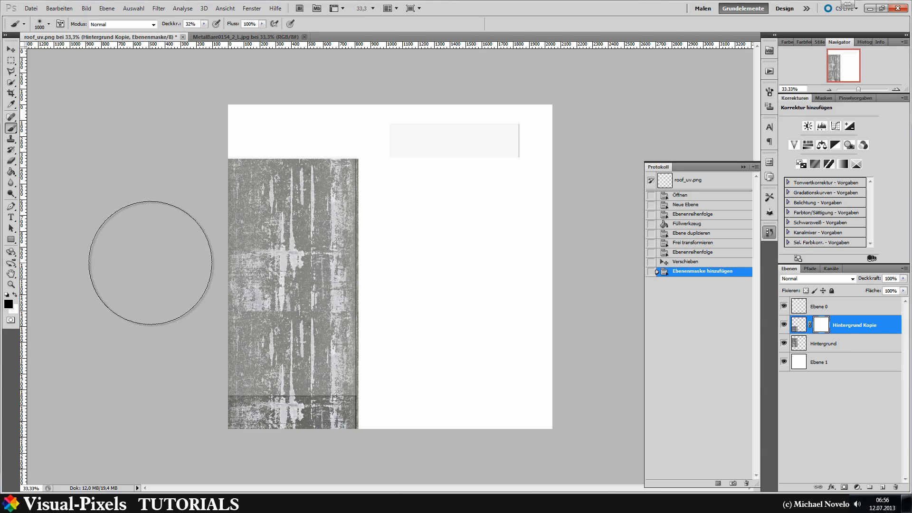
key("l")
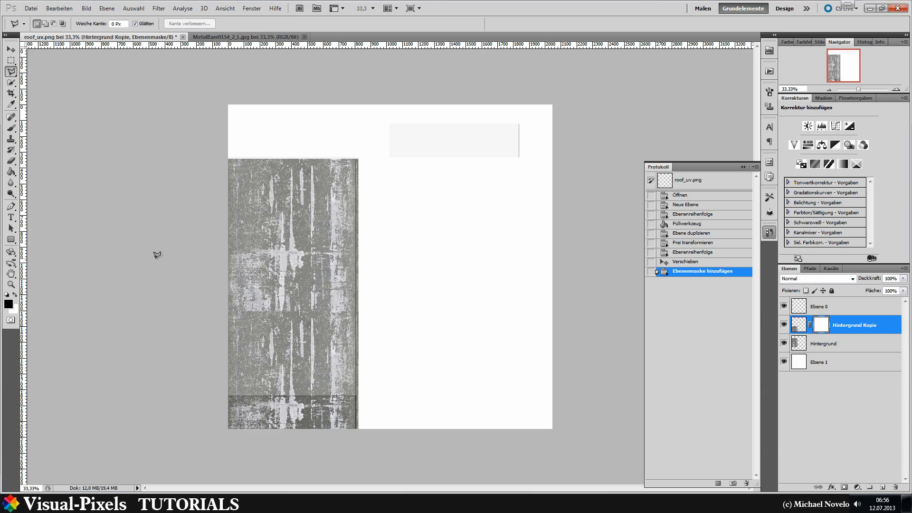
key("b")
key("bracketleft")
key("bracketleft")
key("bracketleft")
key("bracketleft")
key("bracketleft")
key("bracketleft")
key("bracketleft")
key("bracketleft")
key("bracketleft")
key("bracketleft")
key("bracketleft")
key("bracketleft")
key("bracketleft")
key("bracketleft")
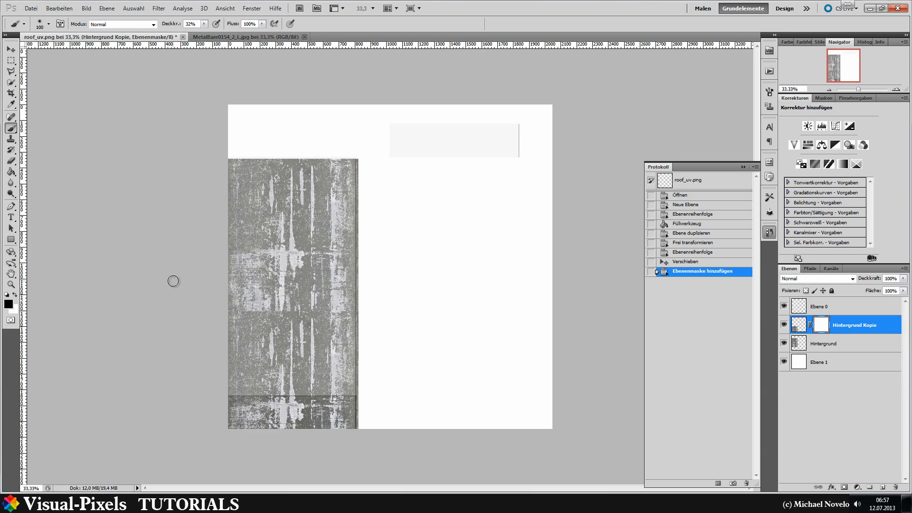
key("bracketright")
key("bracketright")
key("bracketright")
key("bracketright")
left_click_drag(220, 314, 344, 311)
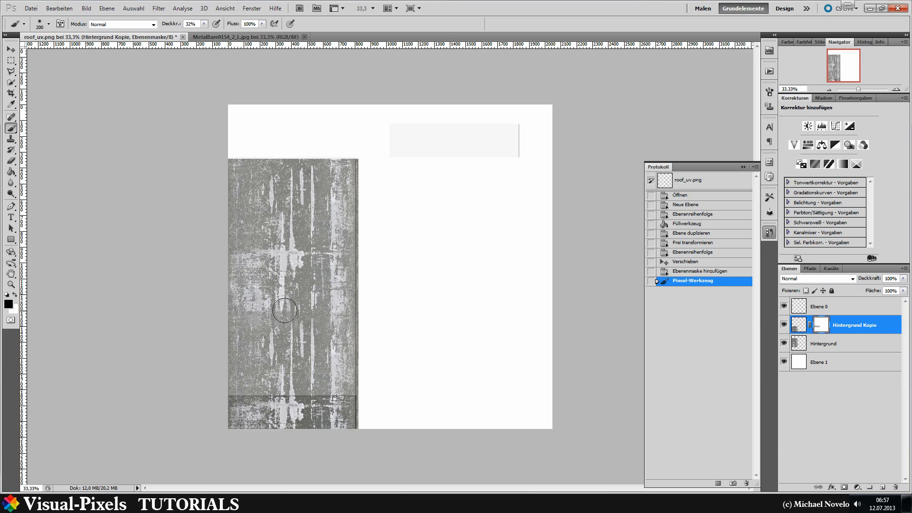
mouse_move(284, 310)
left_mouse_down()
mouse_move(340, 309)
mouse_move(218, 308)
mouse_move(357, 312)
left_mouse_up()
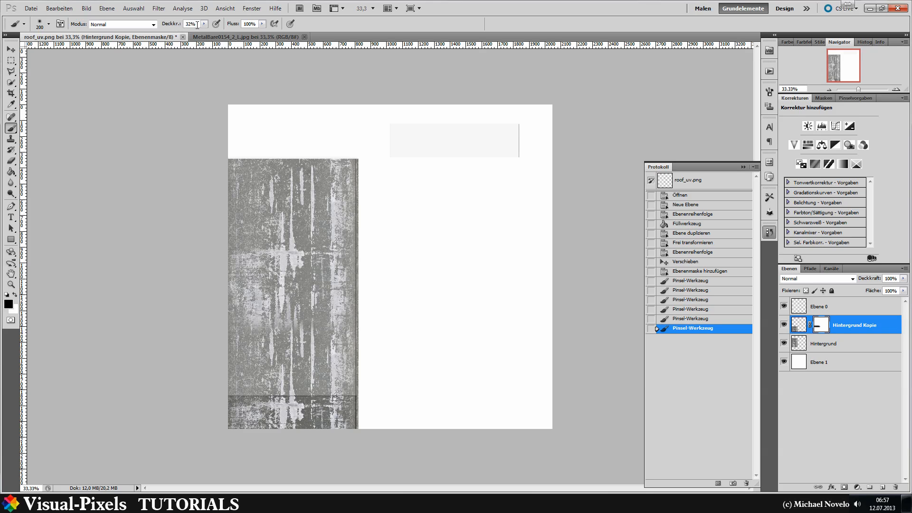
left_click(343, 319)
mouse_move(234, 317)
left_mouse_down()
mouse_move(350, 317)
mouse_move(201, 316)
left_mouse_up()
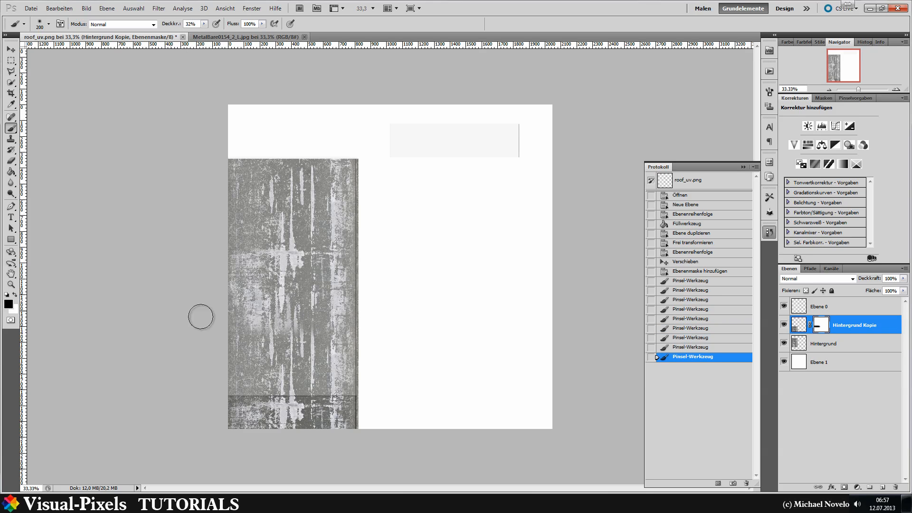
left_click(269, 319)
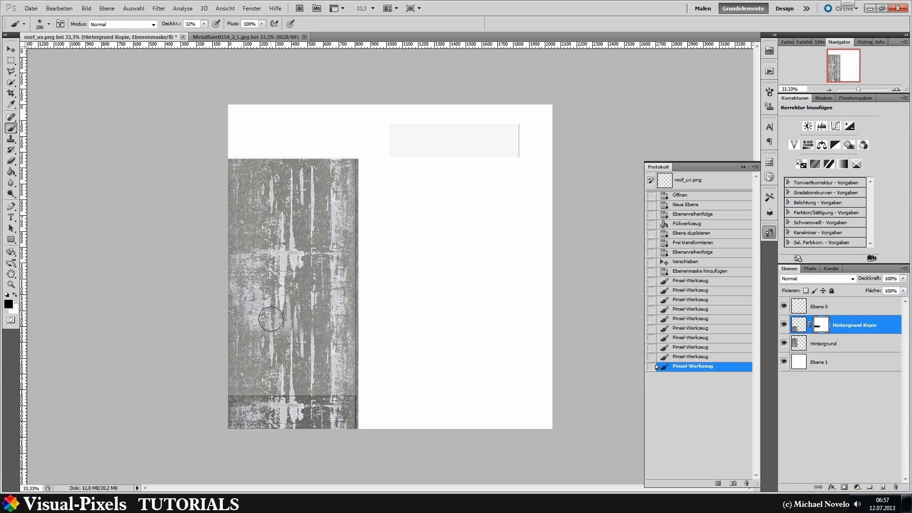
left_click(266, 317)
left_click(267, 317)
mouse_move(268, 317)
left_mouse_down()
mouse_move(285, 328)
mouse_move(301, 320)
left_mouse_up()
left_click(284, 321)
left_click(284, 321)
left_click(288, 321)
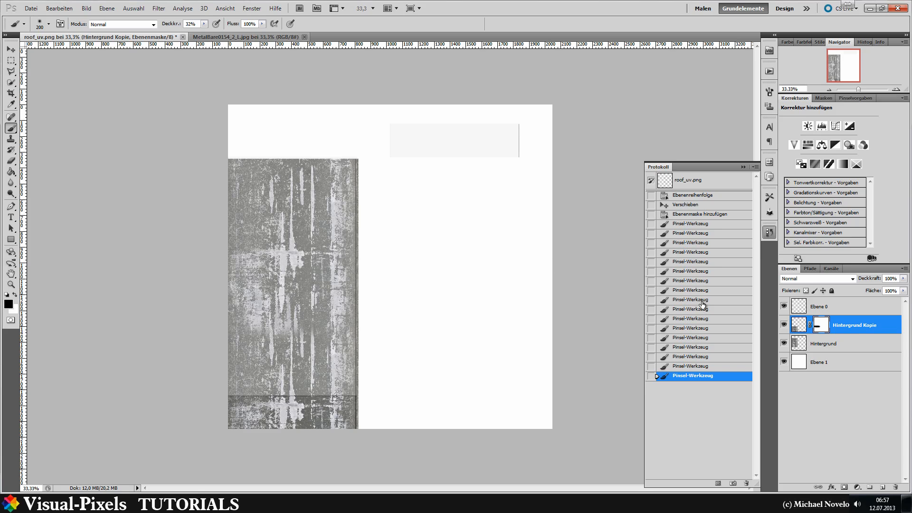
Step: Duplicate the original metal layer above the masked copy and move the duplicate over the small UV rectangle
left_click(839, 350)
left_click_drag(839, 351, 841, 315, "alt")
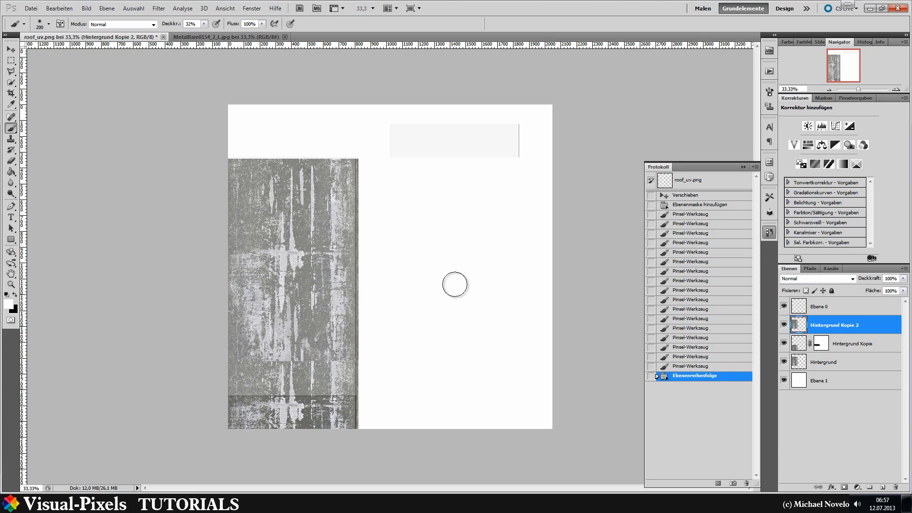
key("v")
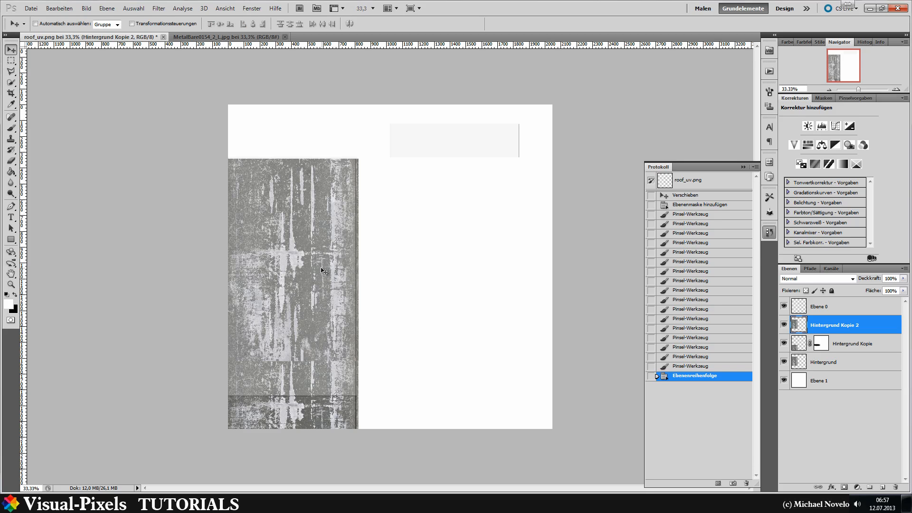
left_click_drag(321, 270, 487, 221)
Step: Rotate the second metal copy by 90° and reposition it so it fully covers the small UV rectangle
key("r")
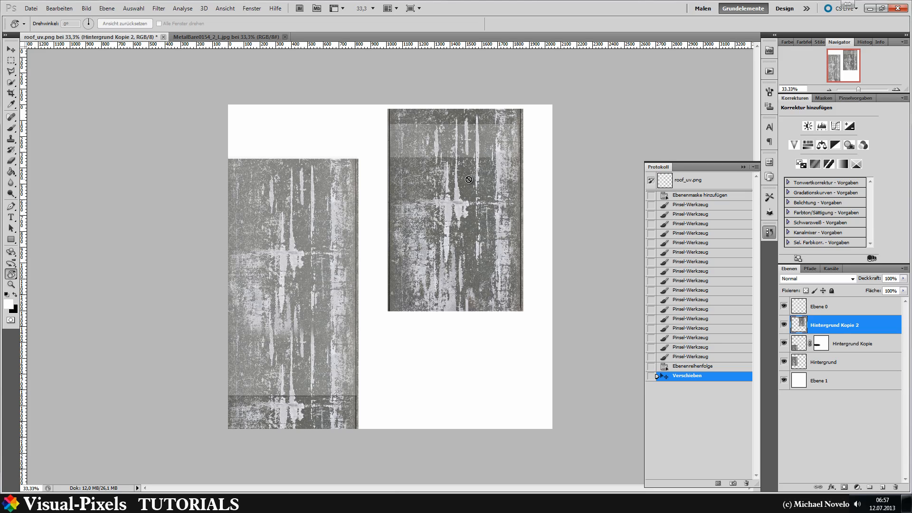
key("ctrl+t")
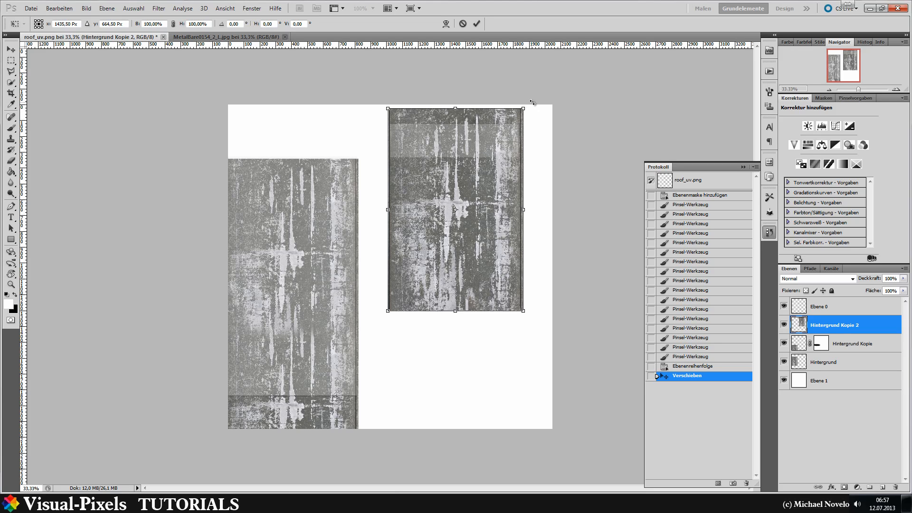
left_click_drag(532, 102, 582, 315)
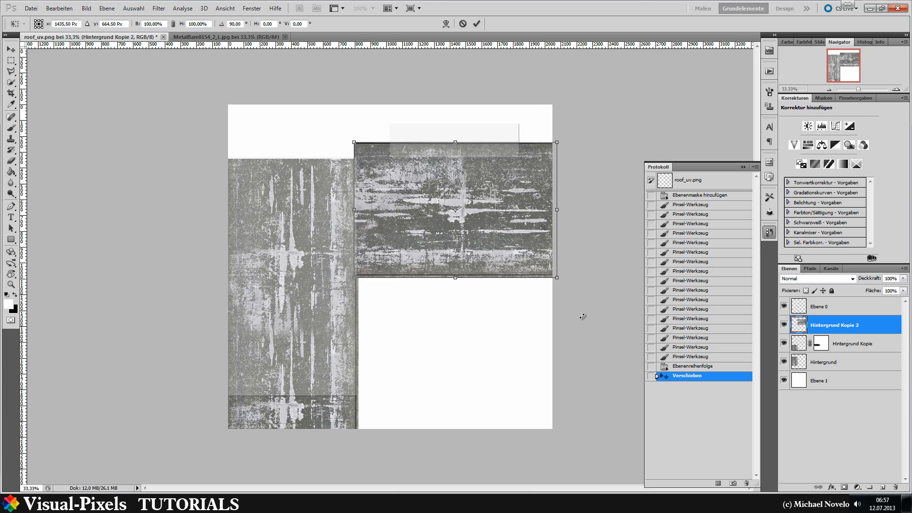
left_click_drag(517, 224, 519, 107)
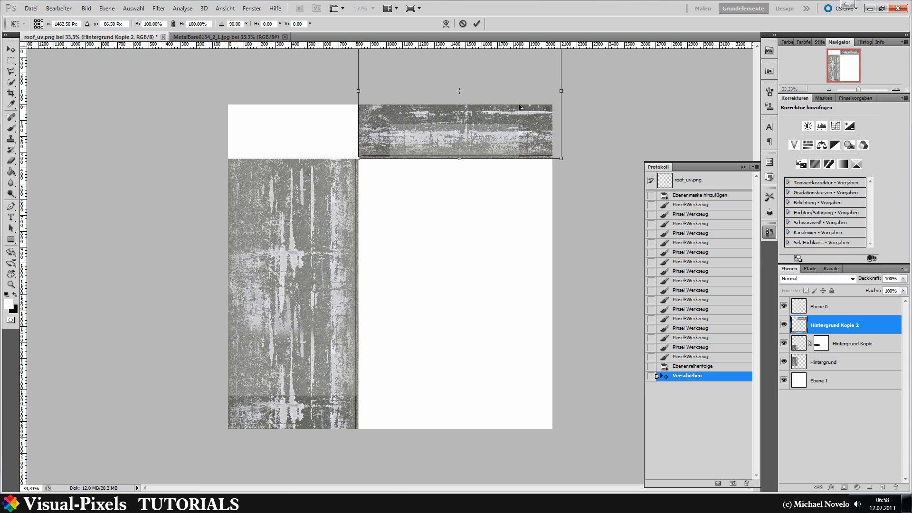
left_click_drag(519, 104, 518, 111)
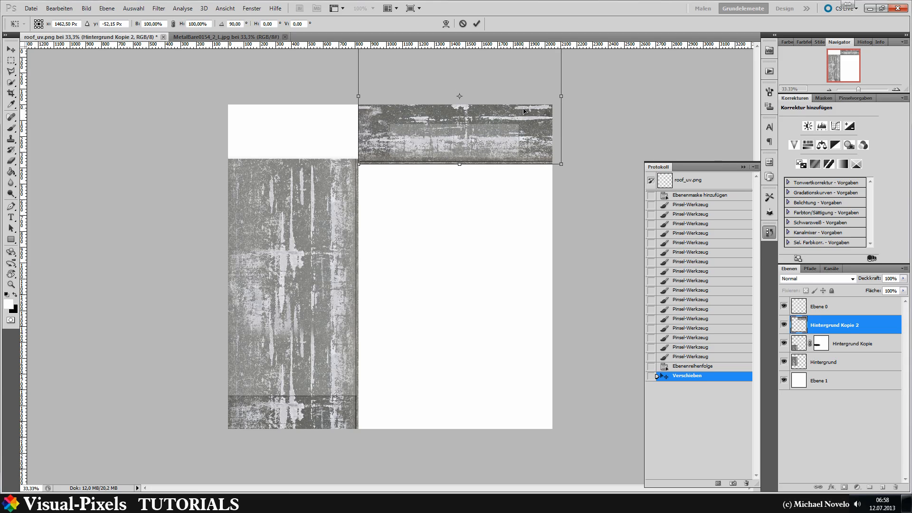
left_click_drag(496, 144, 501, 143)
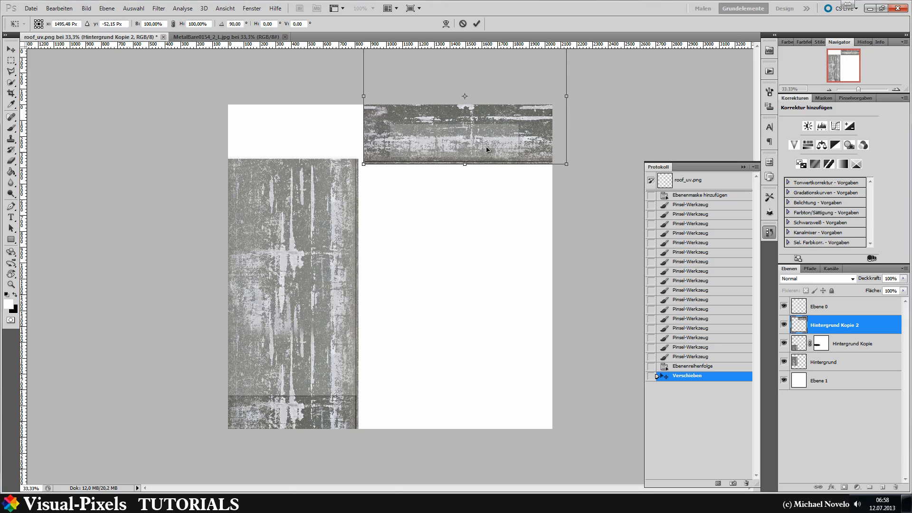
key("Return")
key("r")
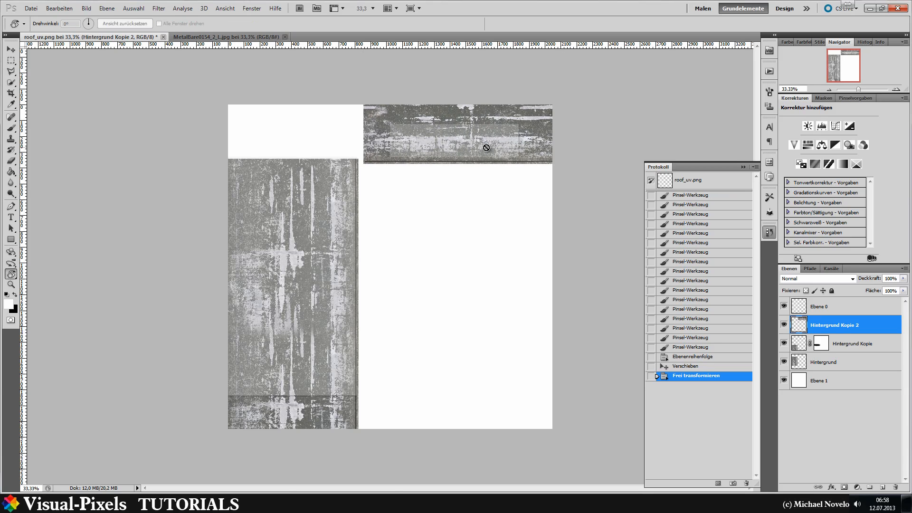
Step: Hide the white background and UV layout layers, and save a JPEG copy as roof_color.jpg at maximum quality 12
left_click(784, 380)
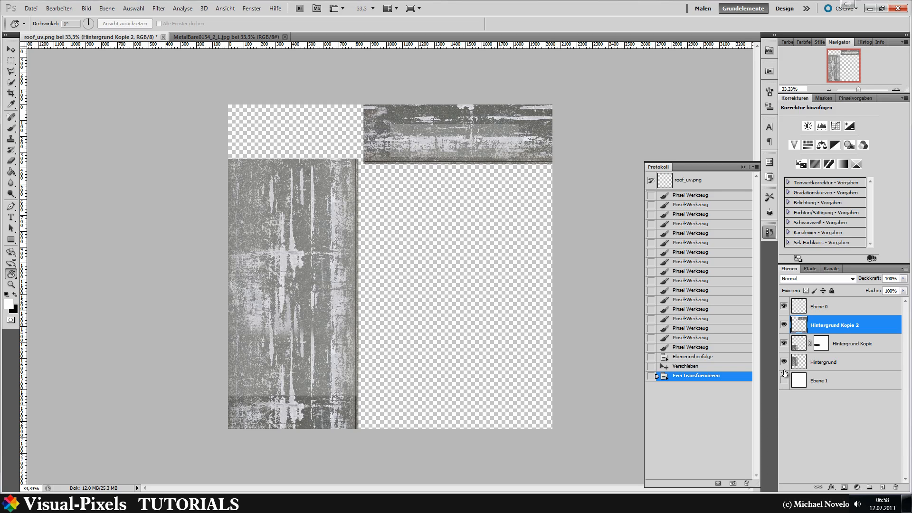
left_click(784, 307)
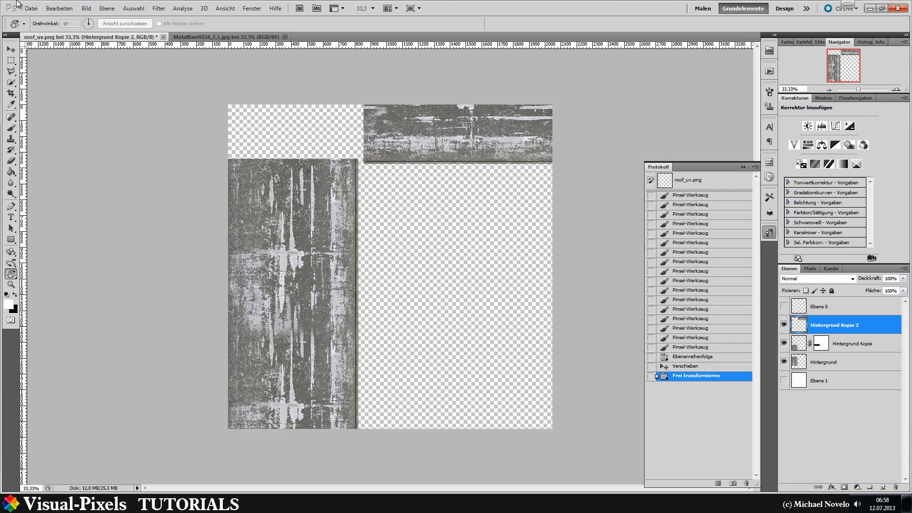
left_click(31, 8)
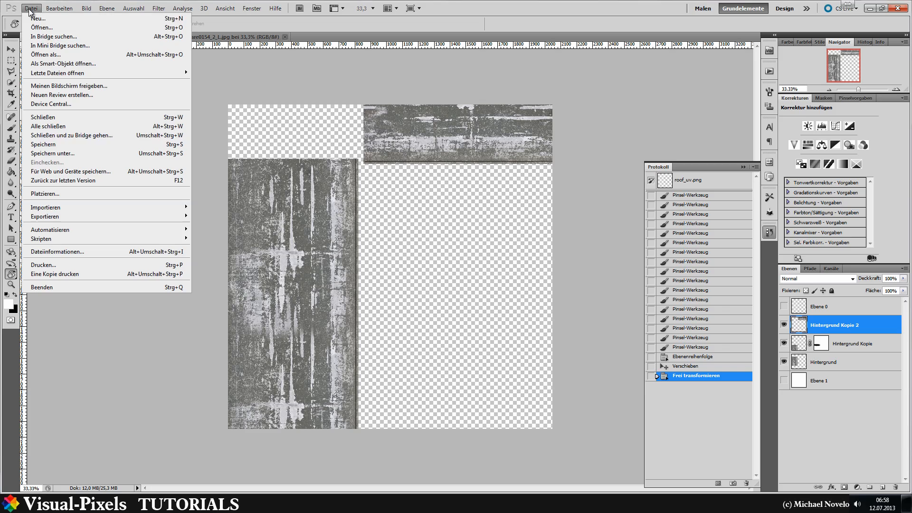
left_click(65, 153)
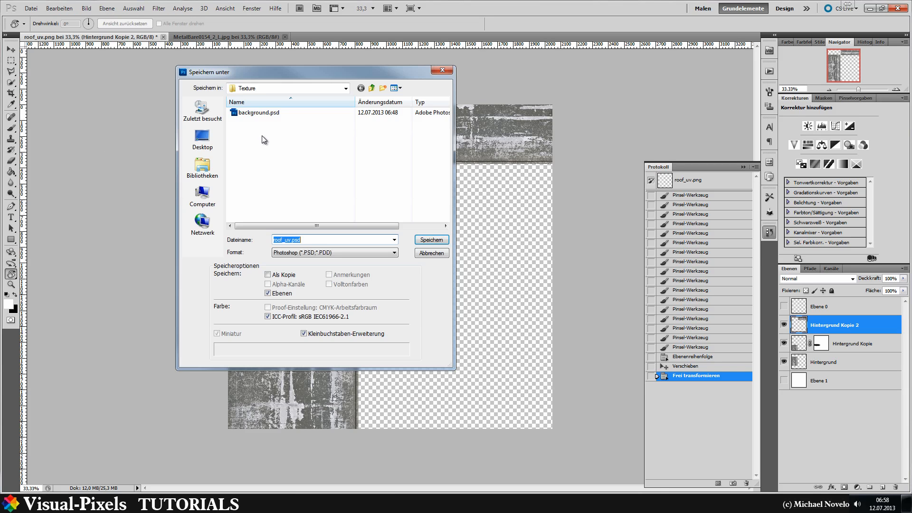
left_click(306, 254)
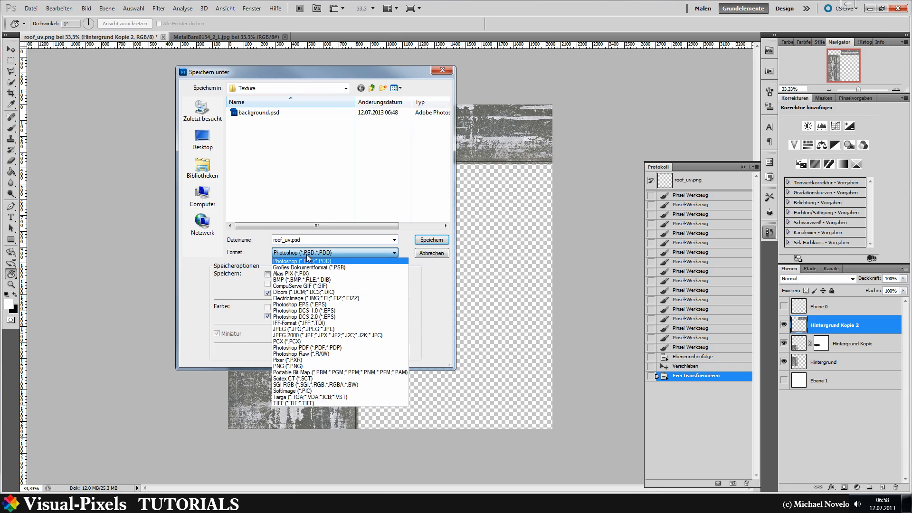
left_click(307, 331)
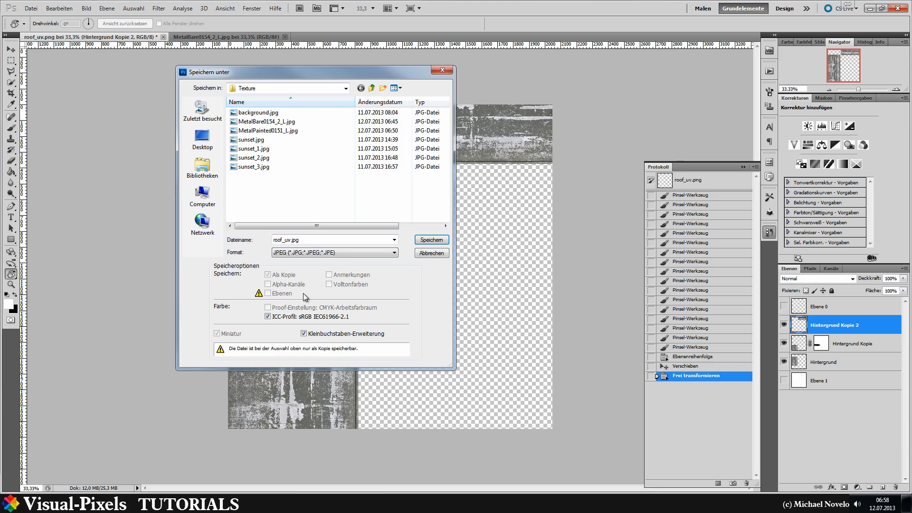
double_click(287, 240)
left_click(290, 240)
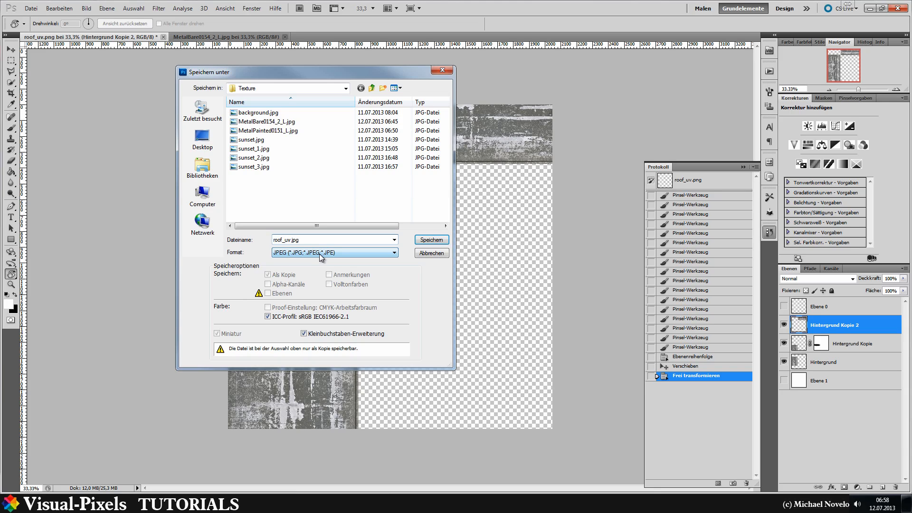
type("color_")
key("Delete")
key("Delete")
key("Return")
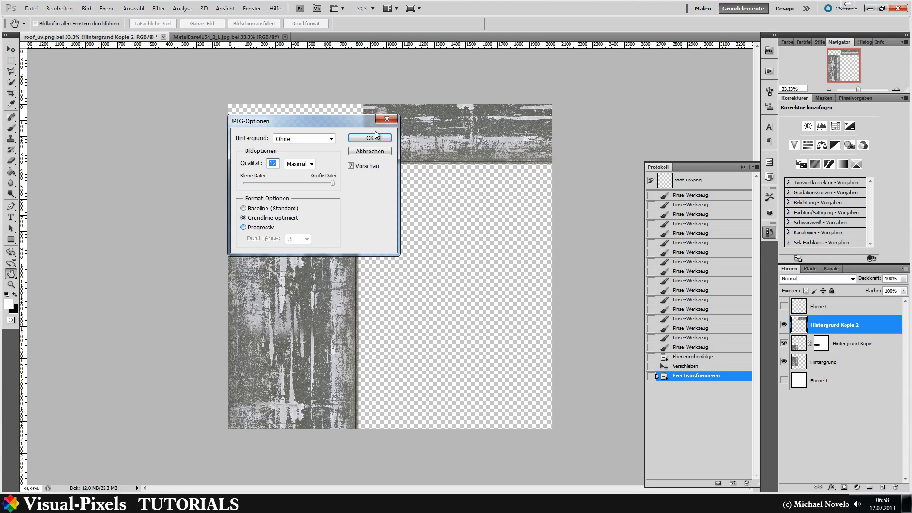
left_click(373, 137)
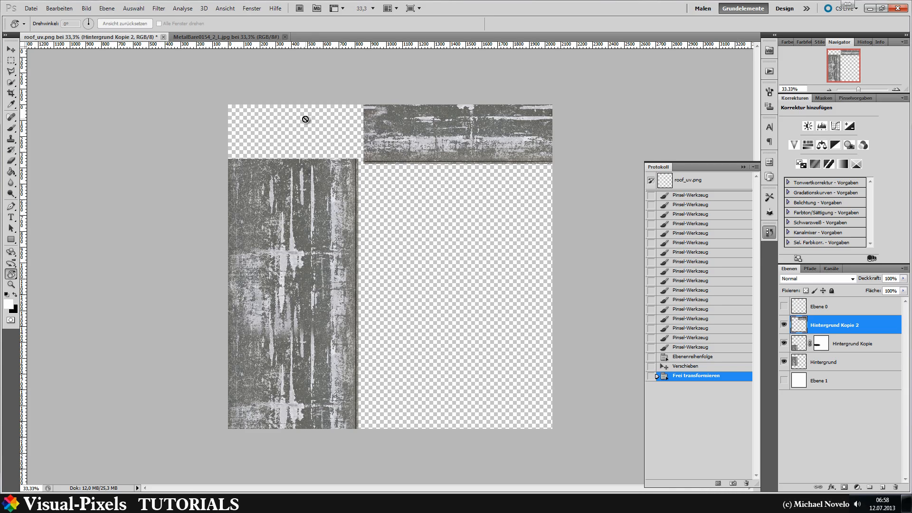
Step: Close the roof document, saving its layers as roof_uv.psd in the Texture folder
left_click(163, 36)
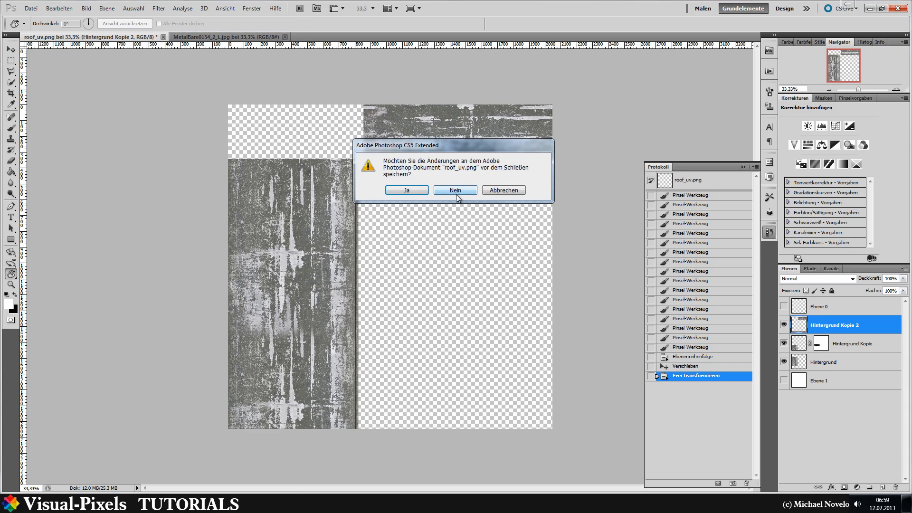
left_click(416, 190)
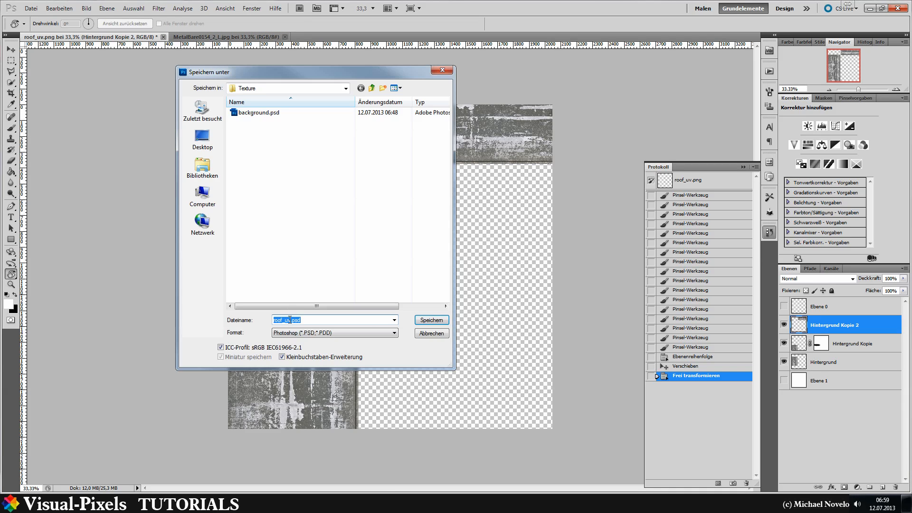
left_click(430, 319)
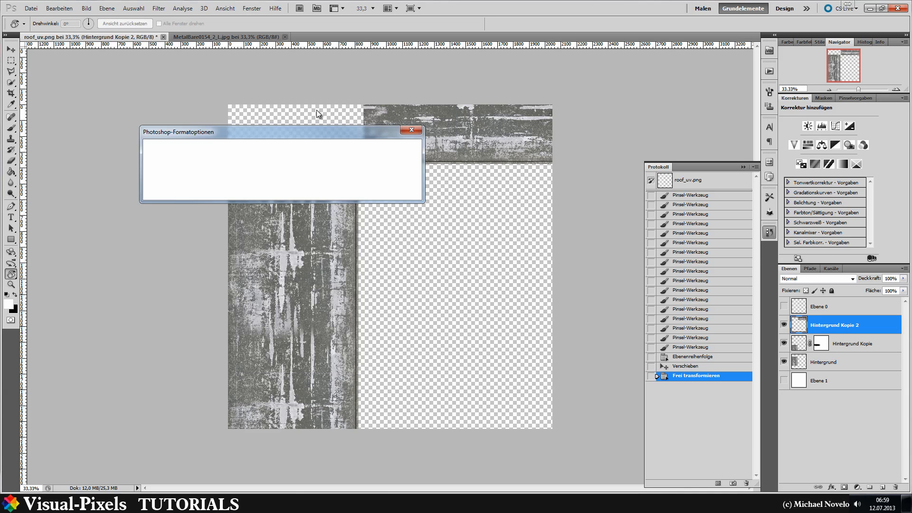
left_click(395, 149)
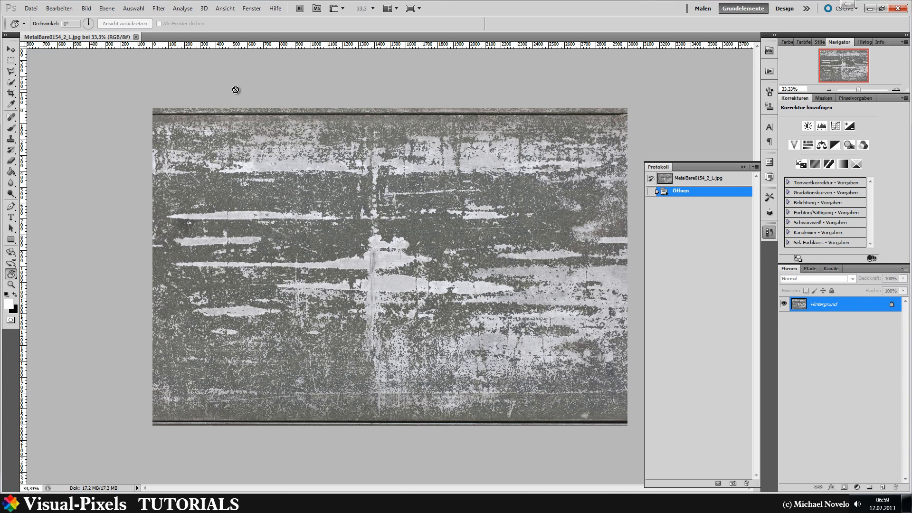
Step: Open pizza_sign_uv.png from the Texture folder and close the MetalBare0154_2_L.jpg image
left_click(31, 8)
left_click(41, 28)
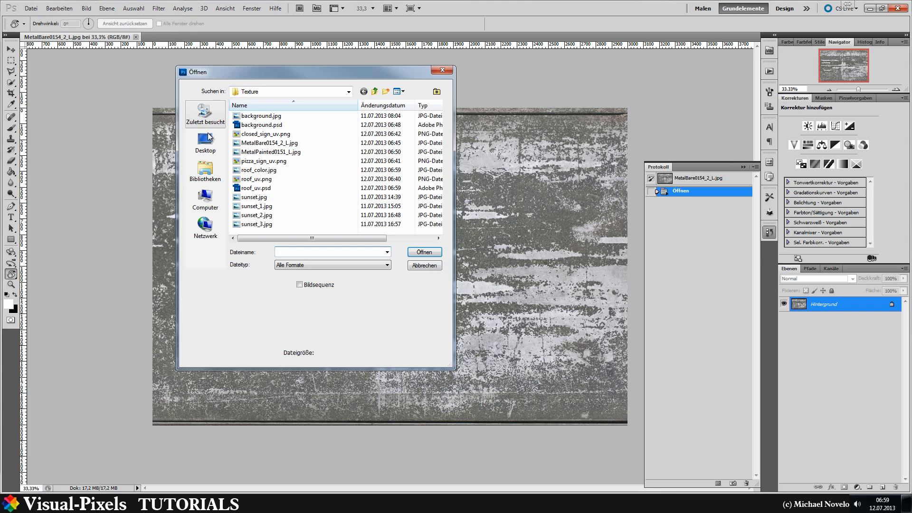
left_click(272, 163)
left_click(416, 250)
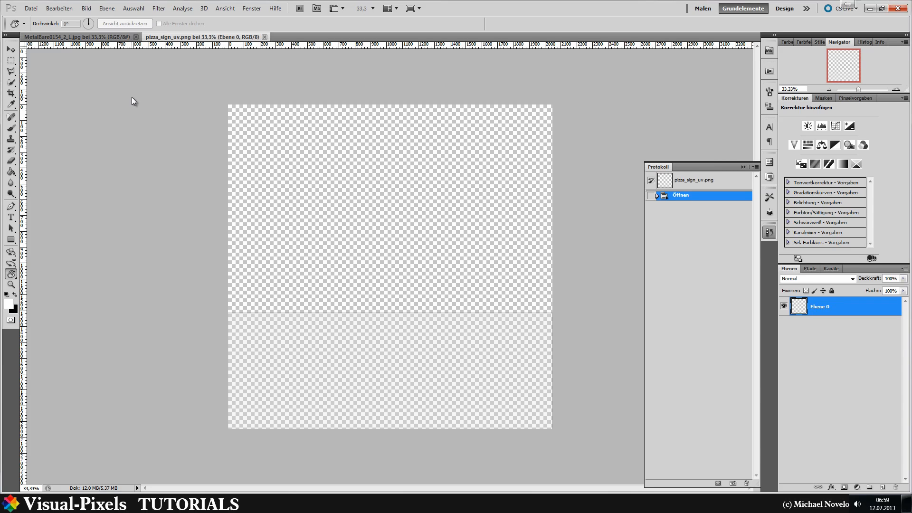
left_click(135, 36)
Step: Open MetalPainted0151_L.jpg from the Texture folder and collapse the history list covering the image
left_click(31, 9)
left_click(41, 28)
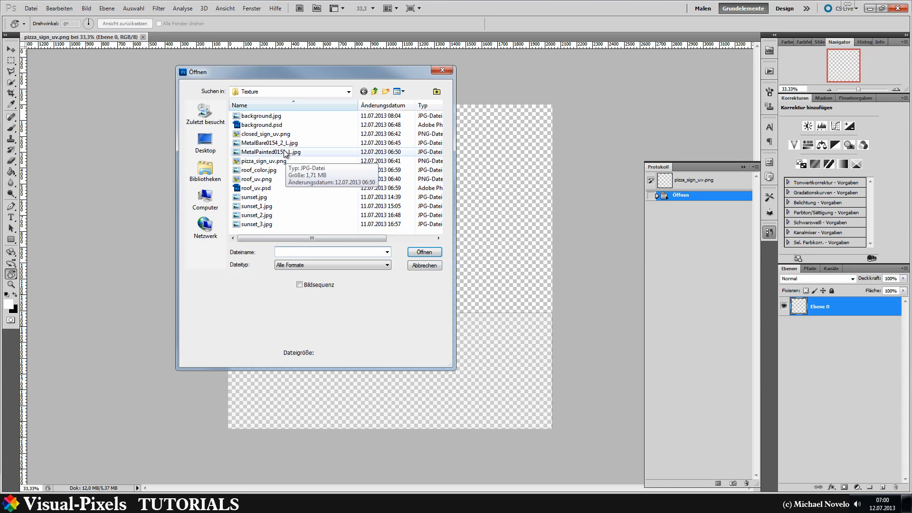
left_click(286, 152)
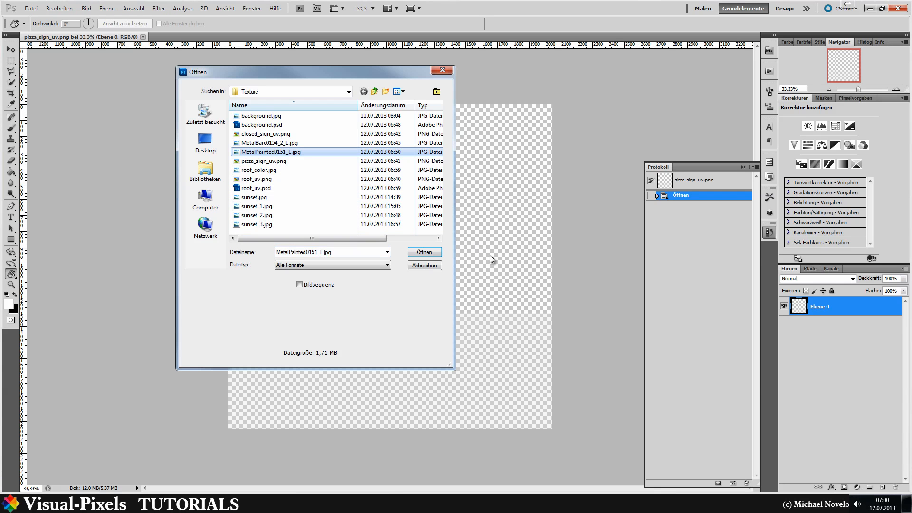
left_click(424, 253)
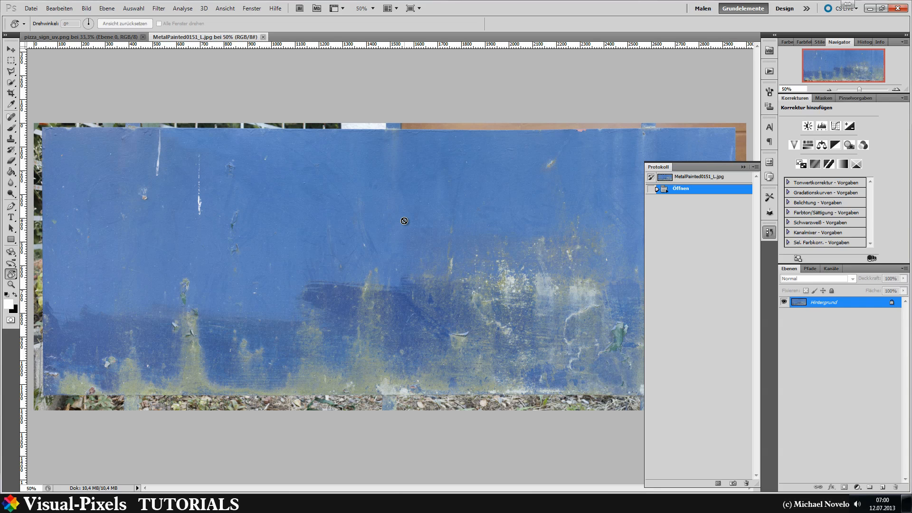
left_click(770, 232)
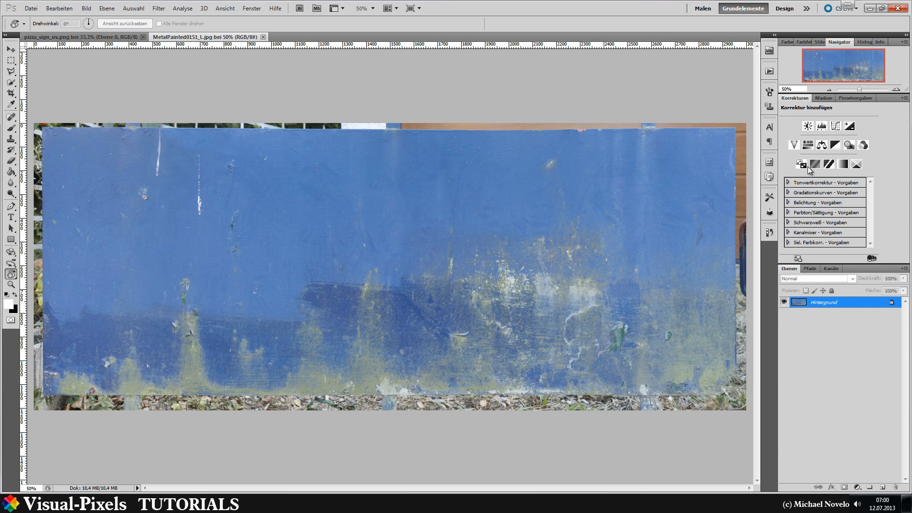
Step: Try a colorizing Hue/Saturation adjustment with hue 170, saturation 4 and lightness -5 on the painted metal, and delete it
left_click(812, 215)
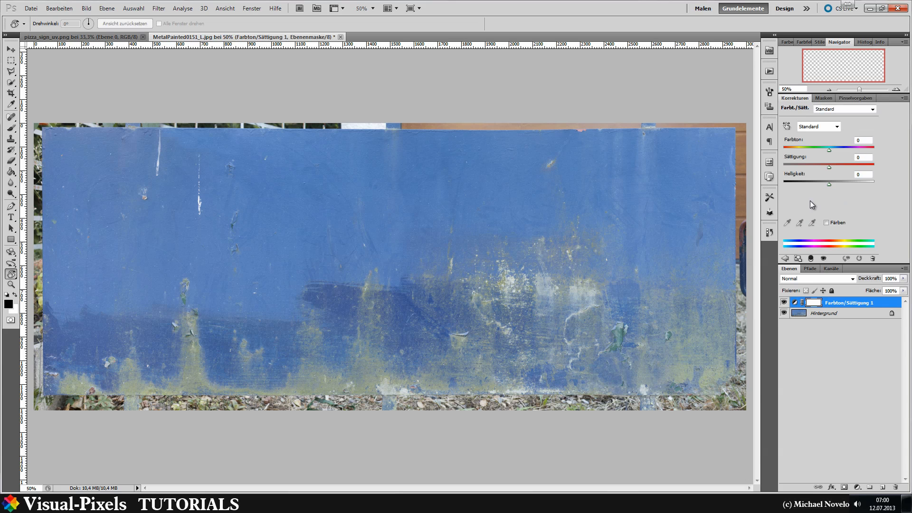
left_click(825, 222)
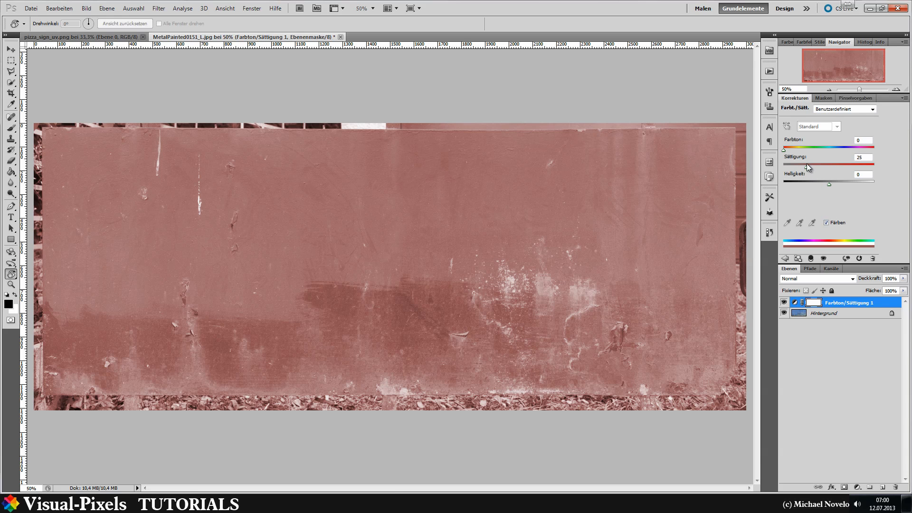
left_click_drag(784, 149, 810, 151)
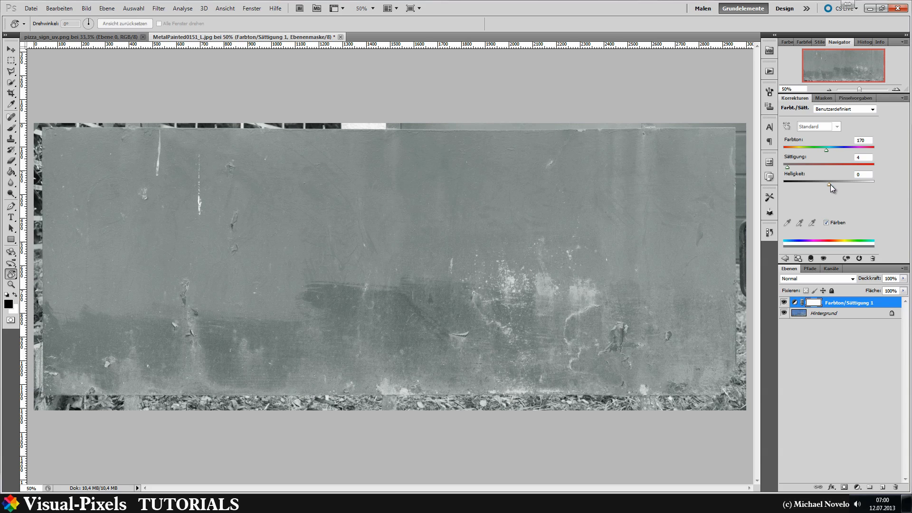
left_click_drag(830, 184, 828, 187)
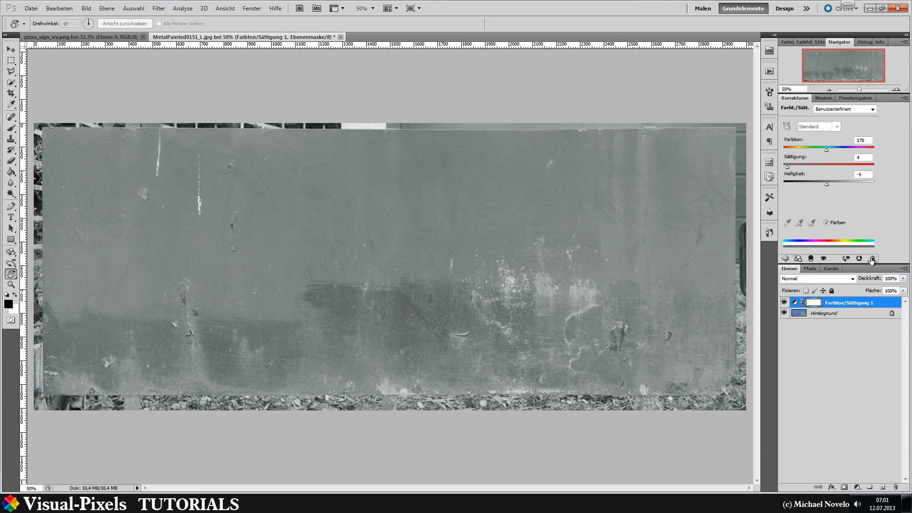
left_click(872, 259)
left_click(424, 186)
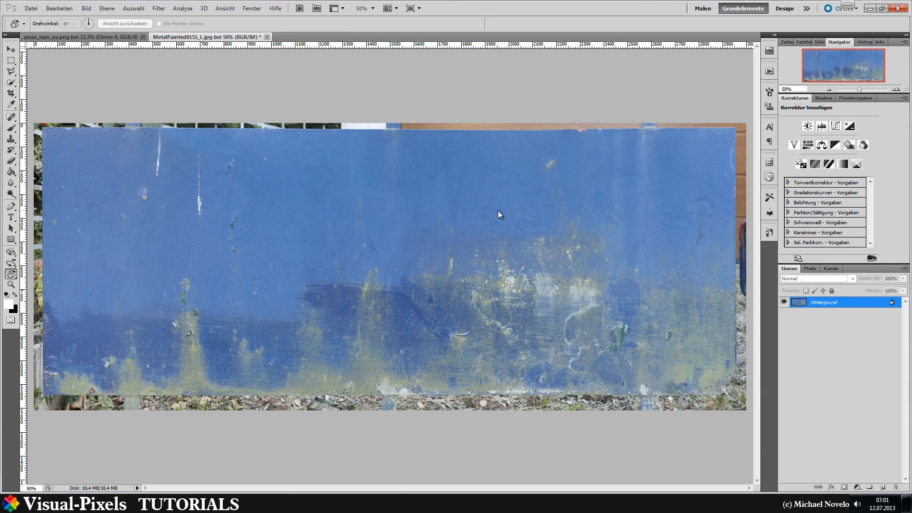
Step: Try a Curves adjustment lowering the blue channel from input 112 to 84 and the green from 116 to 114, and delete it
left_click(835, 126)
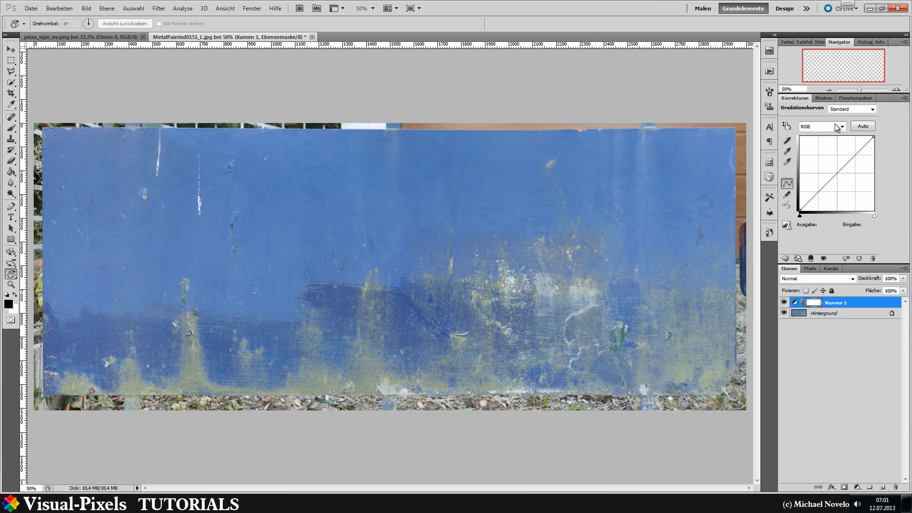
left_click(822, 128)
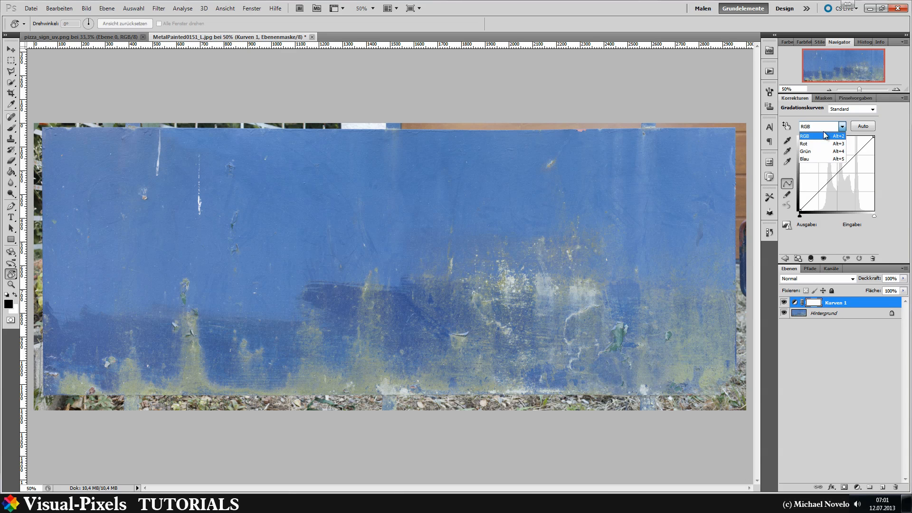
left_click(819, 158)
left_click_drag(831, 179, 832, 186)
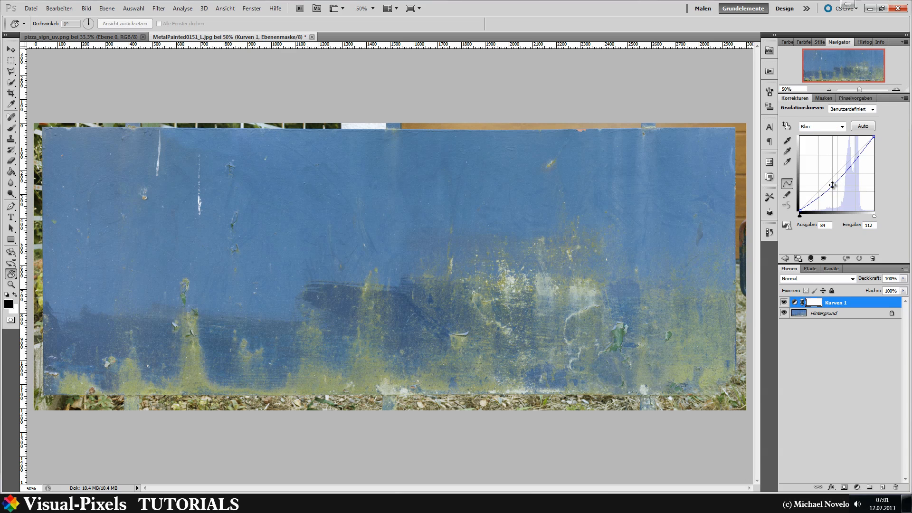
left_click(842, 127)
left_click(808, 151)
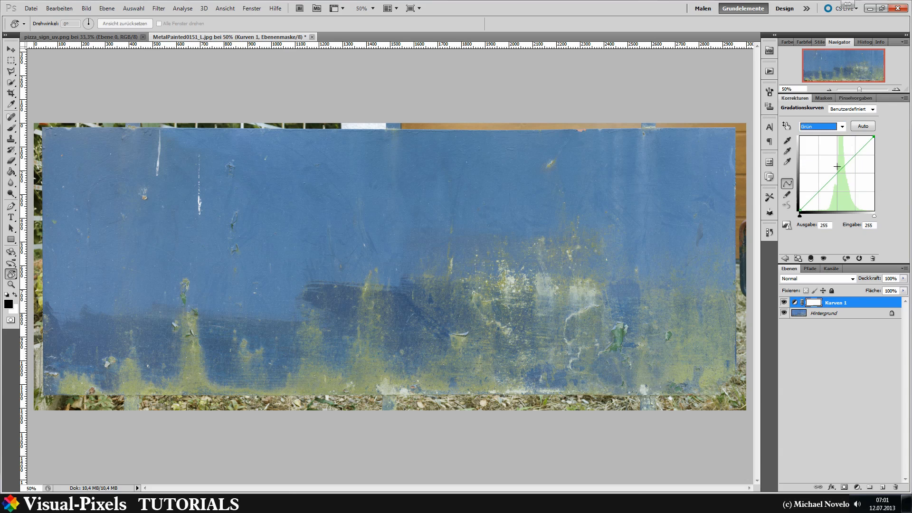
mouse_move(840, 170)
left_mouse_down()
mouse_move(842, 179)
mouse_move(827, 169)
mouse_move(834, 178)
left_mouse_up()
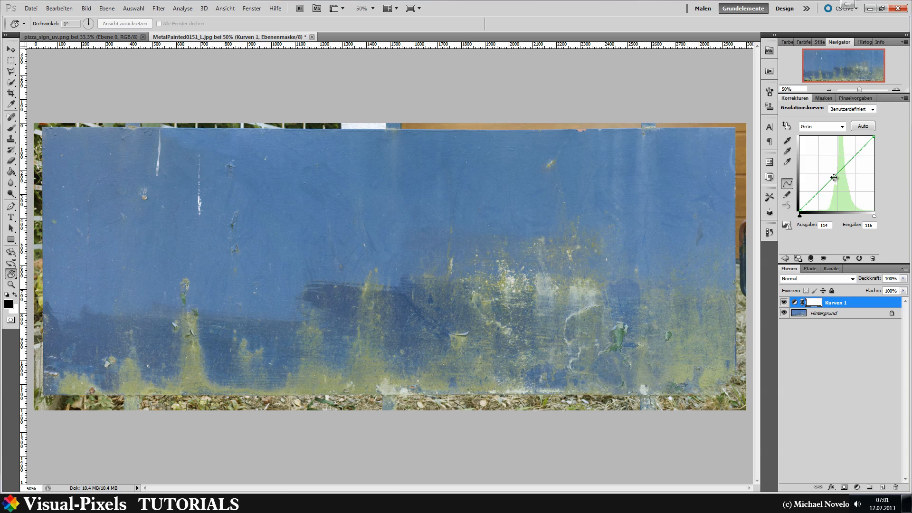
left_click(871, 258)
left_click(408, 185)
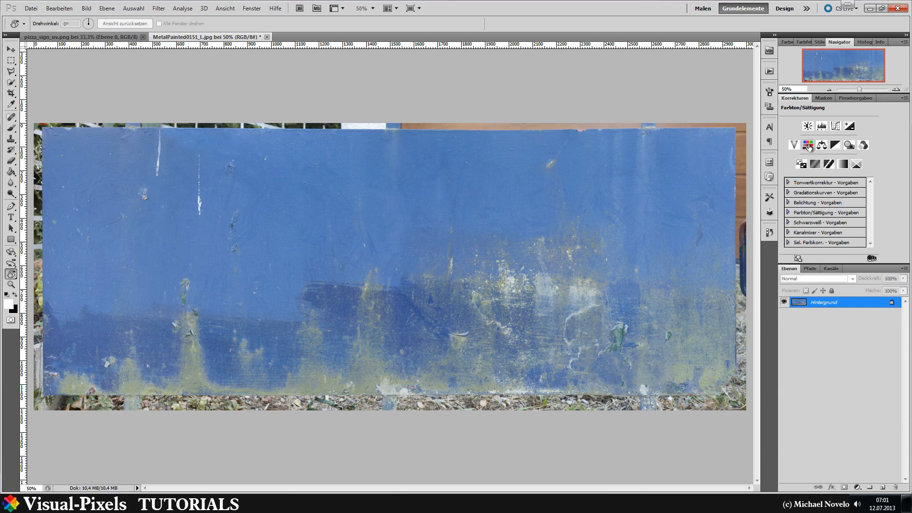
Step: Desaturate the painted metal with a Hue/Saturation adjustment layer set to hue +4 and saturation about -63
left_click(808, 145)
left_click_drag(829, 148, 821, 167)
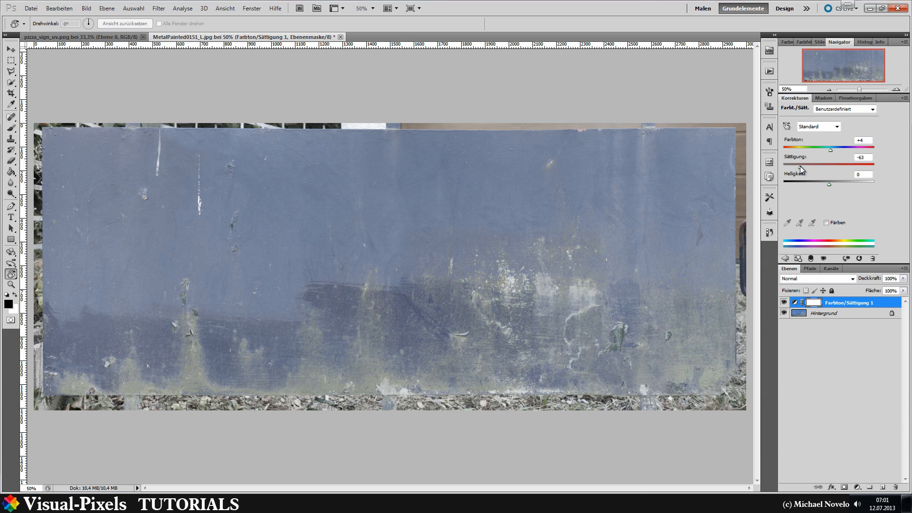
left_click_drag(801, 167, 799, 167)
Step: Unlock the background layer and merge duplicates of it and the Hue/Saturation adjustment into a single layer above the originals
left_click(858, 314, "shift")
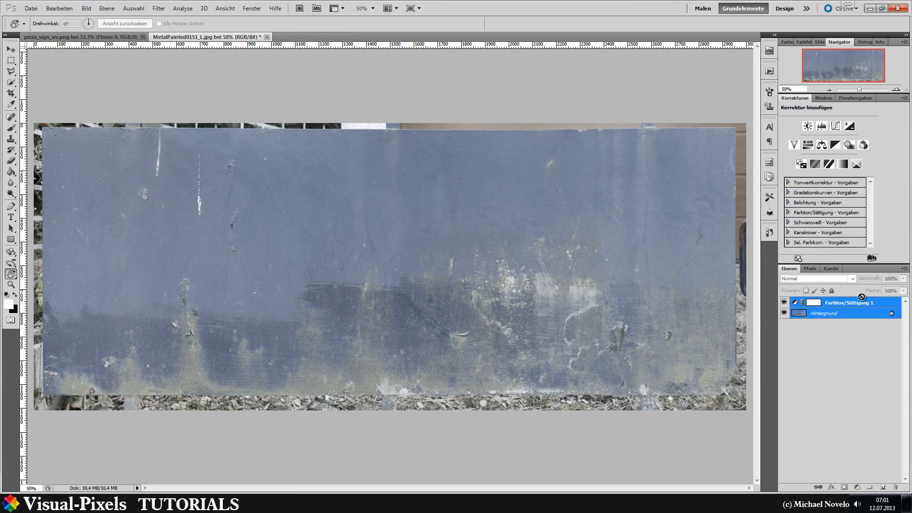
left_click_drag(891, 318, 896, 488)
left_click(853, 303, "shift")
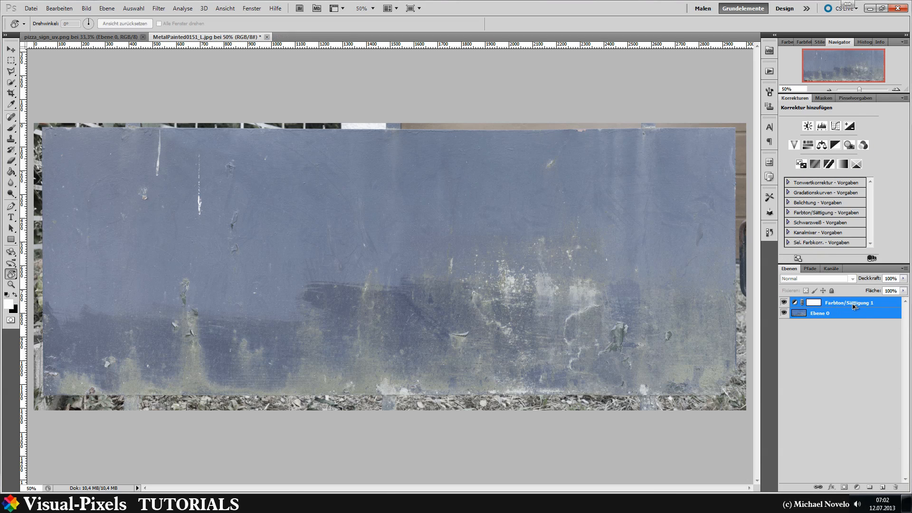
mouse_move(852, 300)
left_mouse_down("alt")
mouse_move(850, 312)
mouse_move(852, 298)
left_mouse_up("alt")
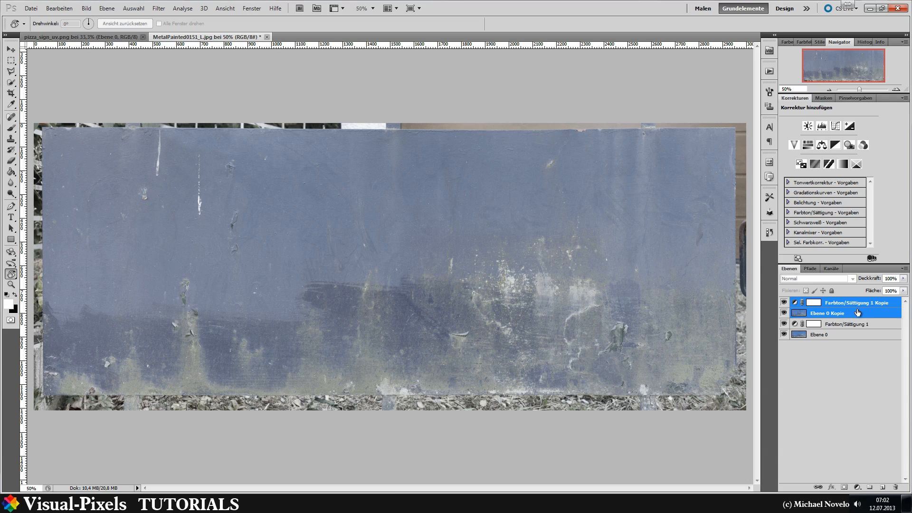
key("ctrl+e")
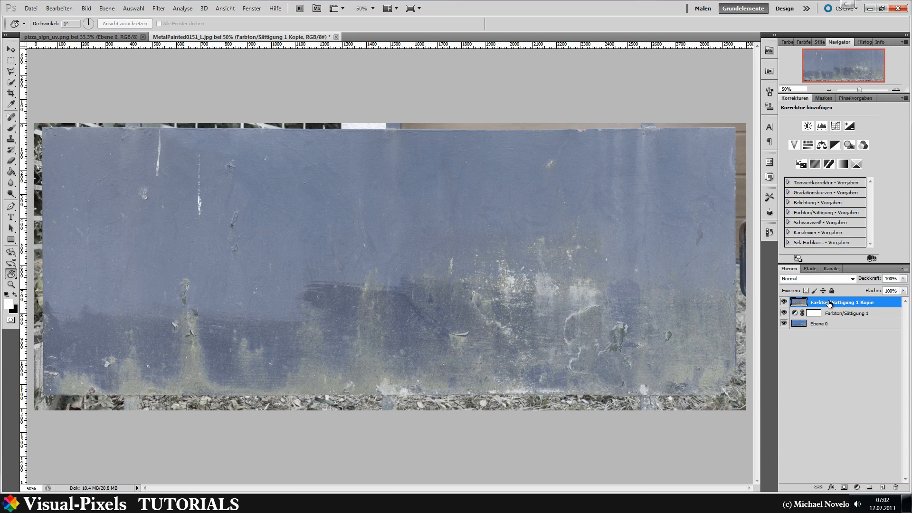
Step: Duplicate the merged metal layer into the pizza_sign_uv.png document and move the copy down over the lower half of its canvas
right_click(829, 303)
left_click(796, 112)
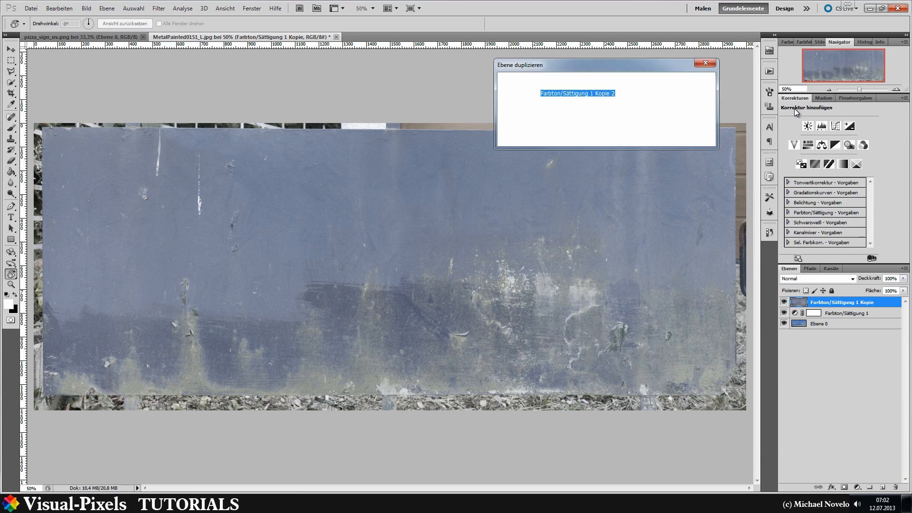
left_click(591, 118)
left_click(593, 131)
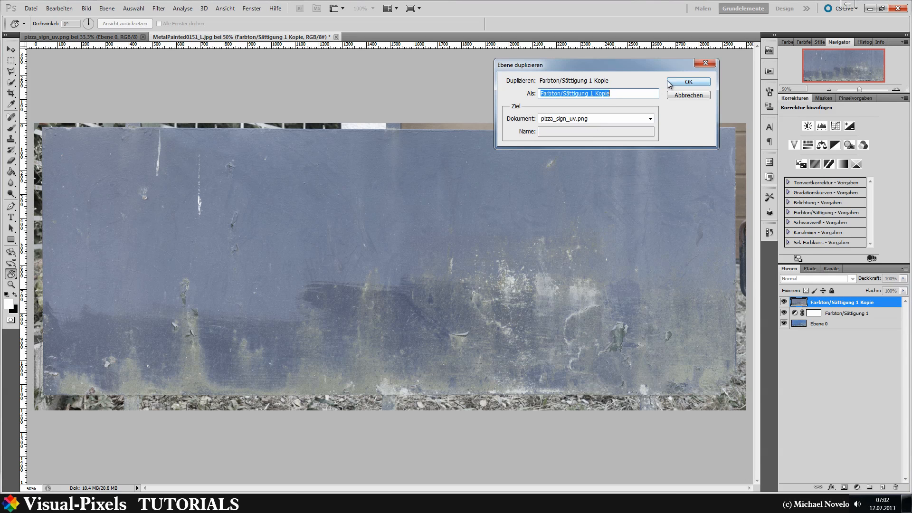
left_click(684, 82)
left_click(142, 37)
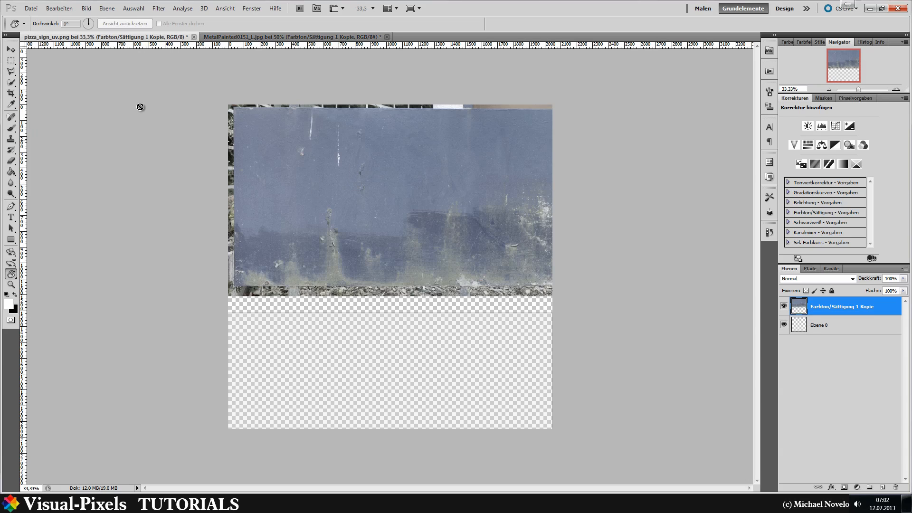
left_click(11, 49)
left_click_drag(381, 251, 366, 370)
Step: Try to scale the copied metal layer proportionally to about 71% and fit it over the lower part of the canvas
key("ctrl+t")
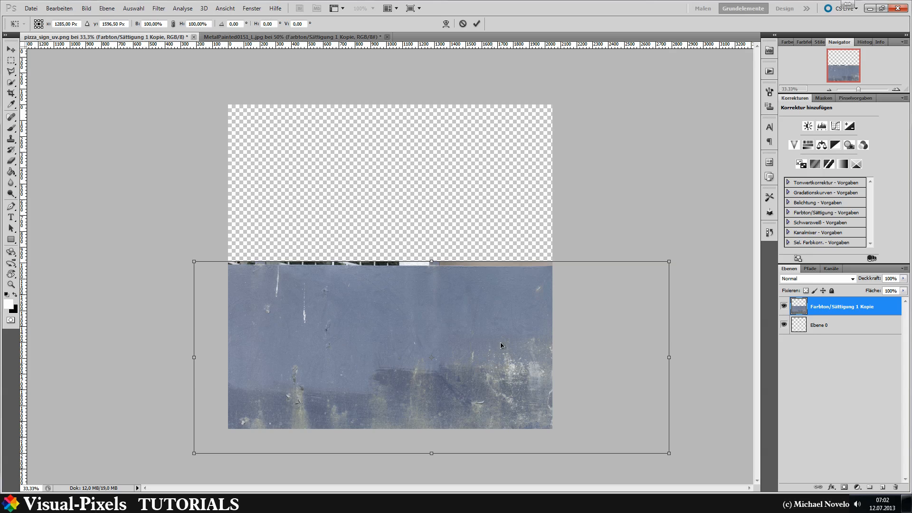
left_click_drag(668, 261, 533, 321, "shift")
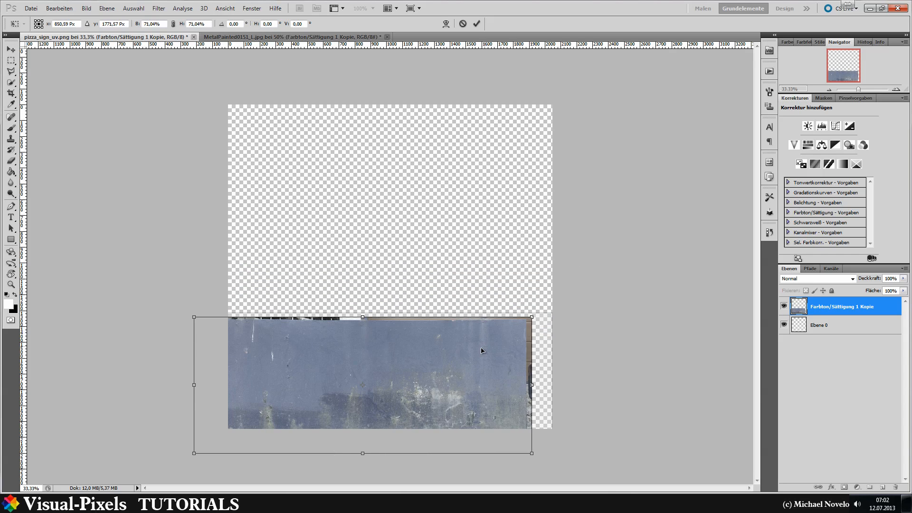
left_click_drag(480, 350, 513, 327)
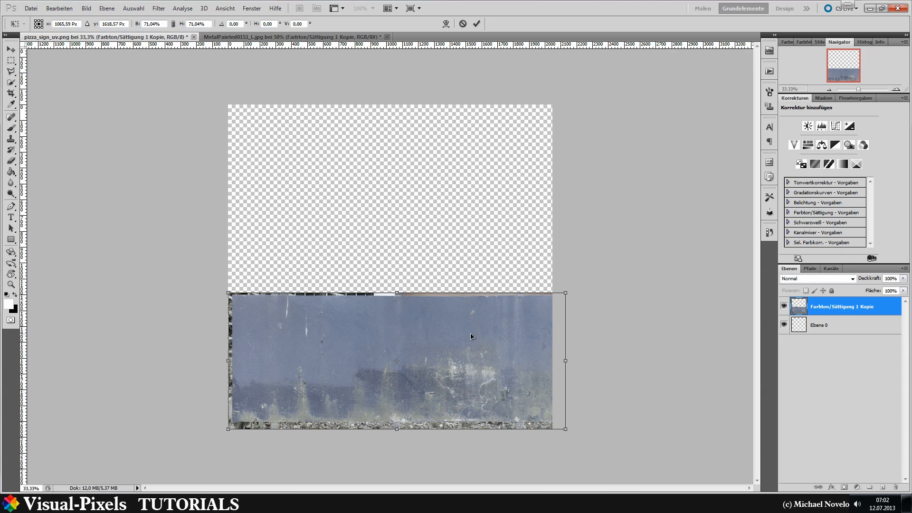
key("Return")
Step: Place the metal layer beneath the UV layer, scale it to about 70.8% and position it under the sign's UV layout
left_click_drag(863, 312, 861, 335)
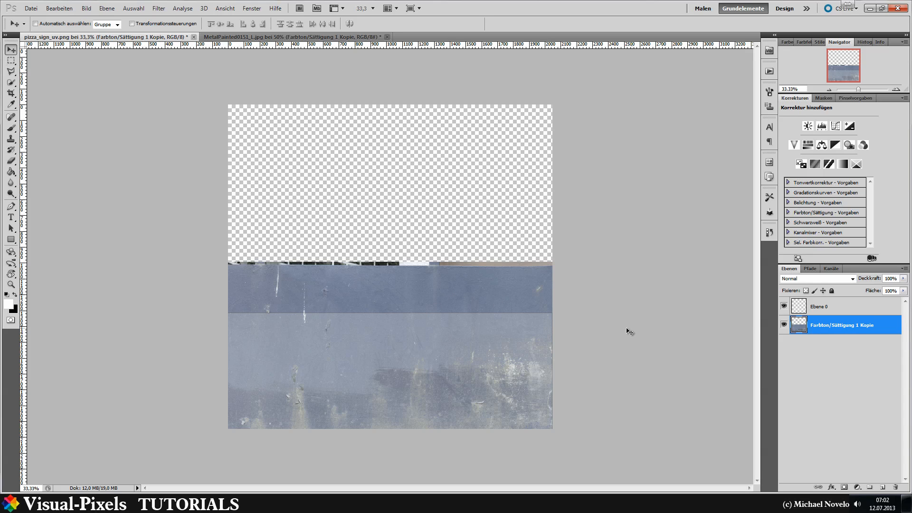
key("ctrl+t")
left_click_drag(669, 261, 522, 307, "shift")
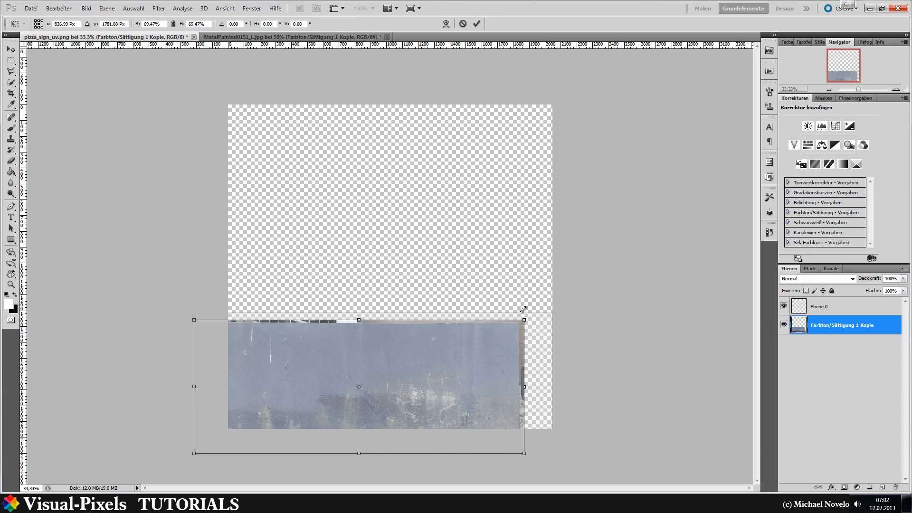
left_click_drag(494, 345, 512, 338)
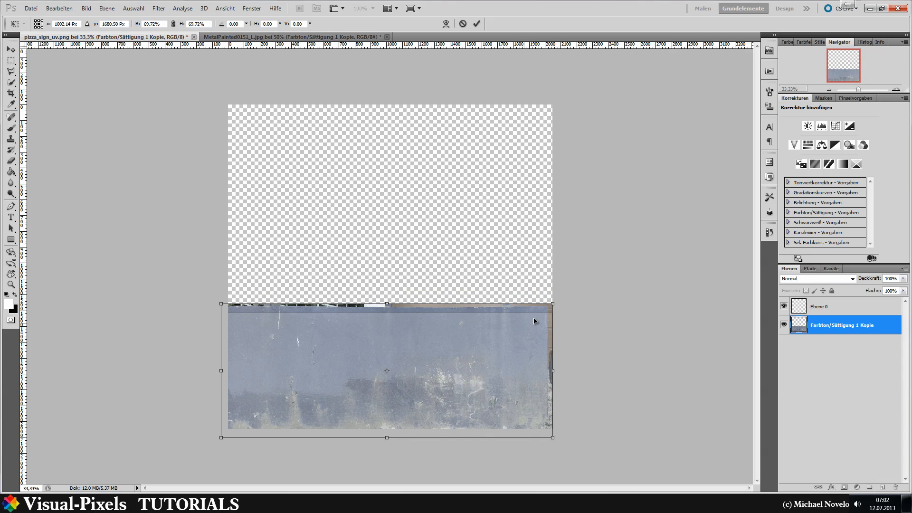
left_click_drag(554, 301, 558, 300)
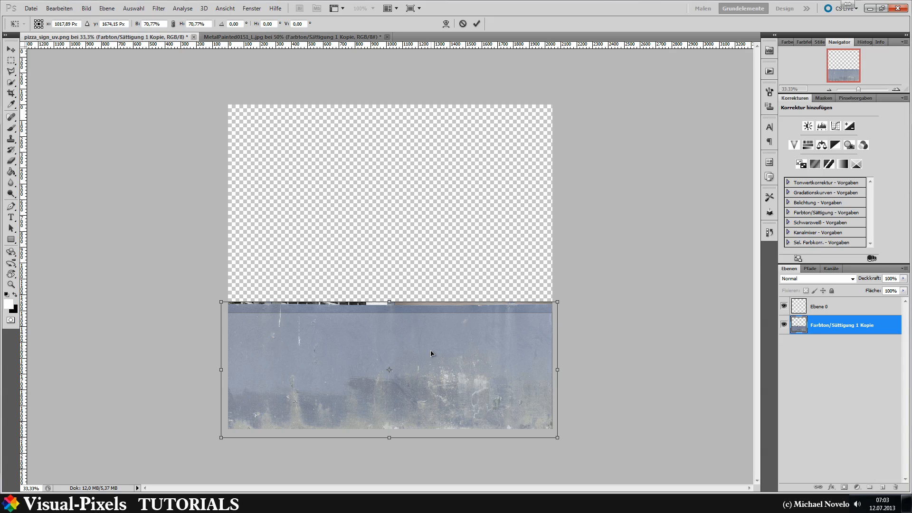
key("Return")
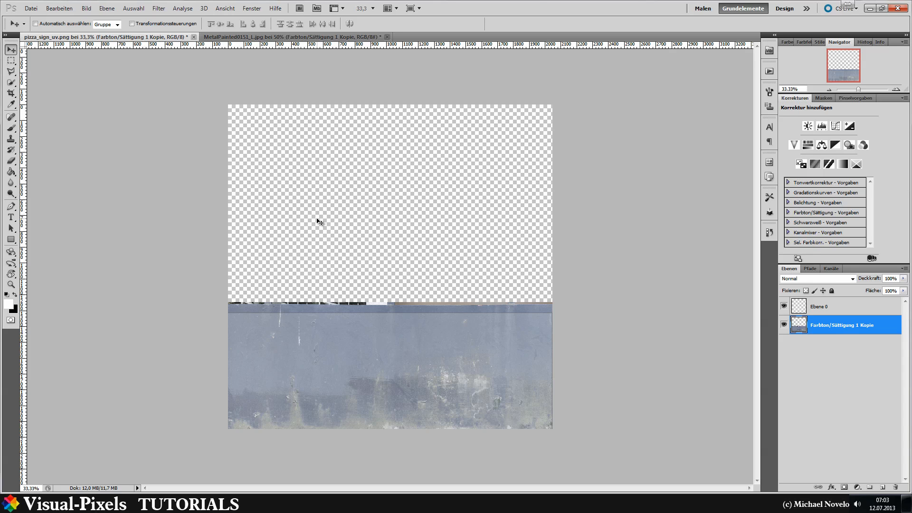
Step: Save the sign texture as a JPEG copy in the Texture folder, with "color" in its file name
left_click(31, 8)
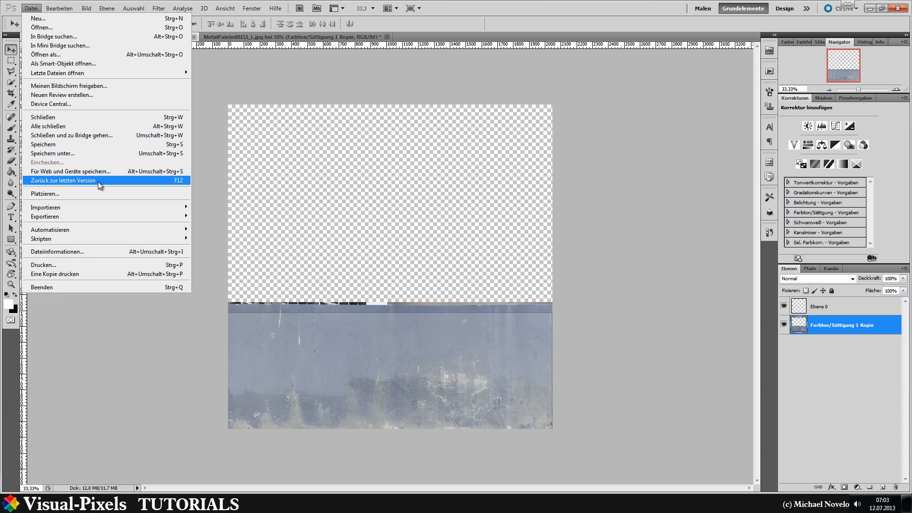
left_click(90, 152)
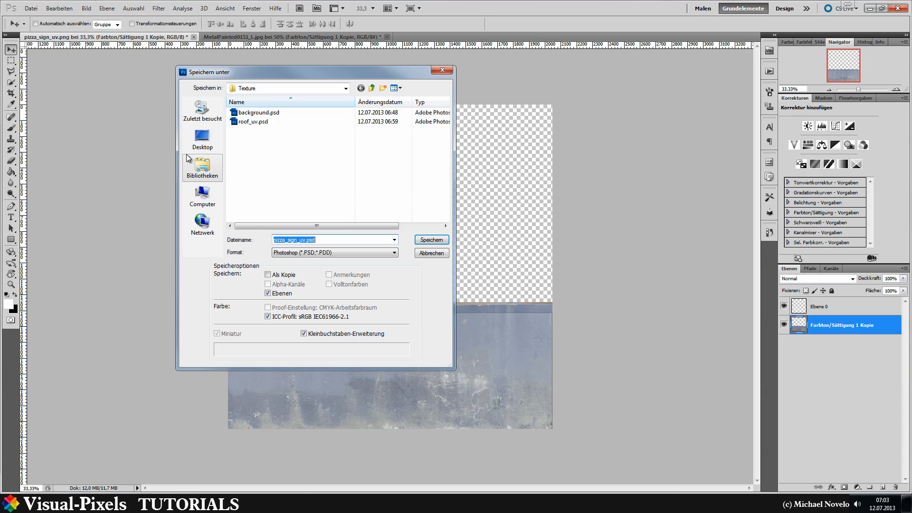
left_click(308, 253)
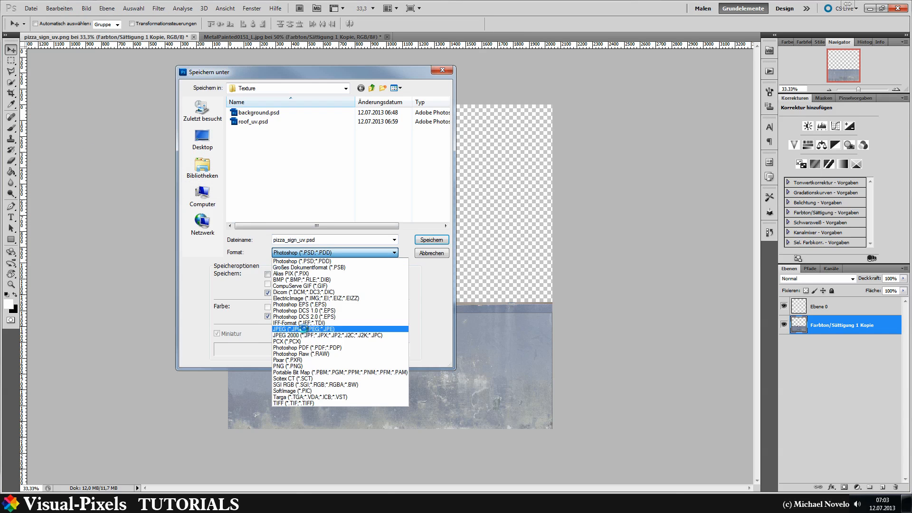
left_click(307, 333)
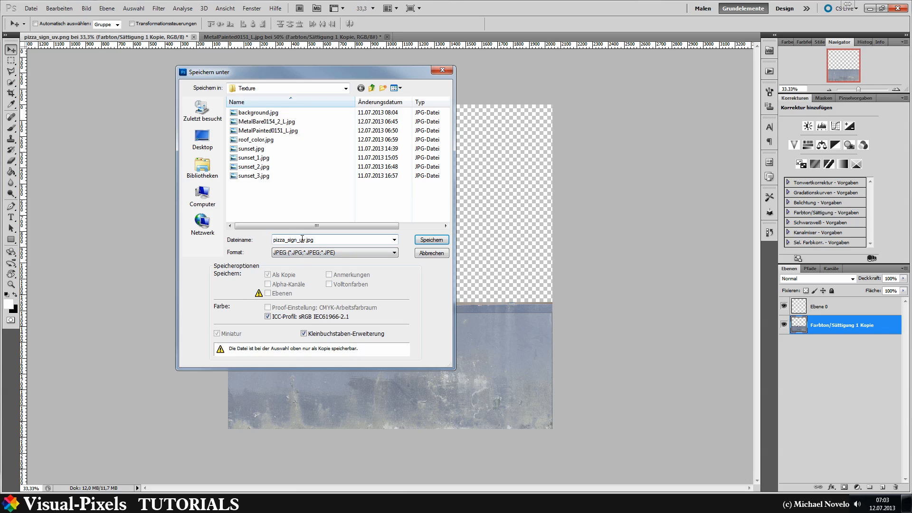
double_click(302, 239)
left_click(300, 240)
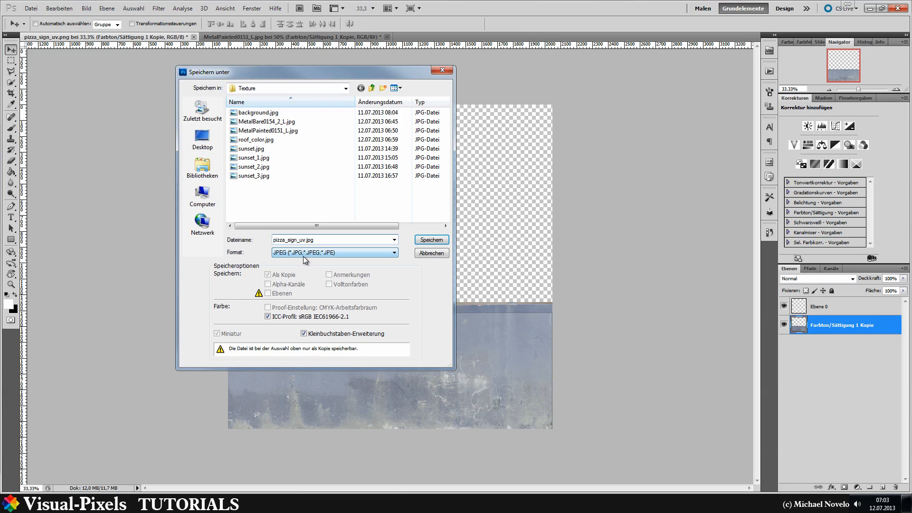
type("color_")
left_click(431, 240)
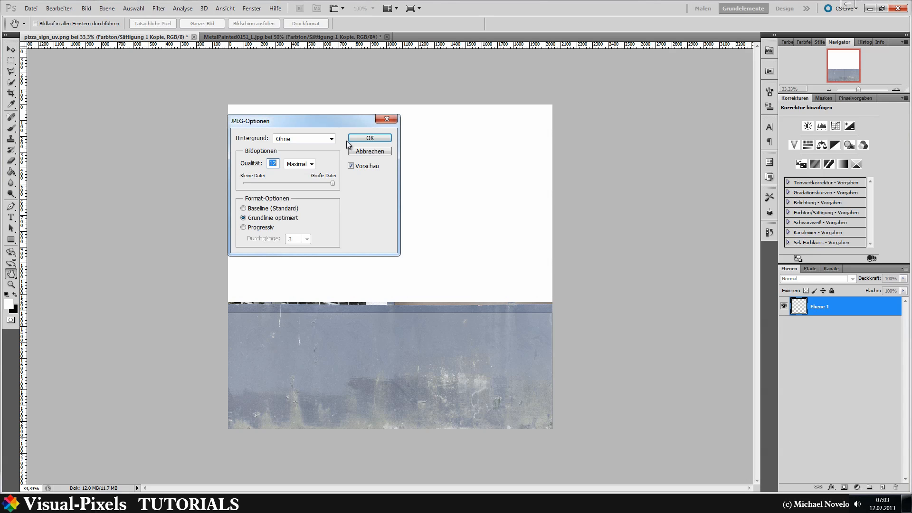
Step: Save the pizza sign texture as a JPEG at maximum quality 12, and view the MetalPainted0151_L.jpg document
left_click(369, 138)
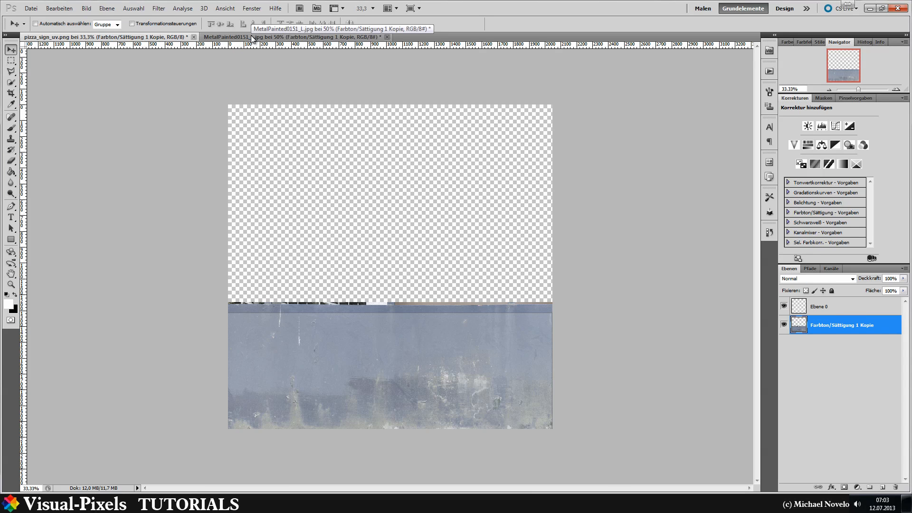
left_click(251, 36)
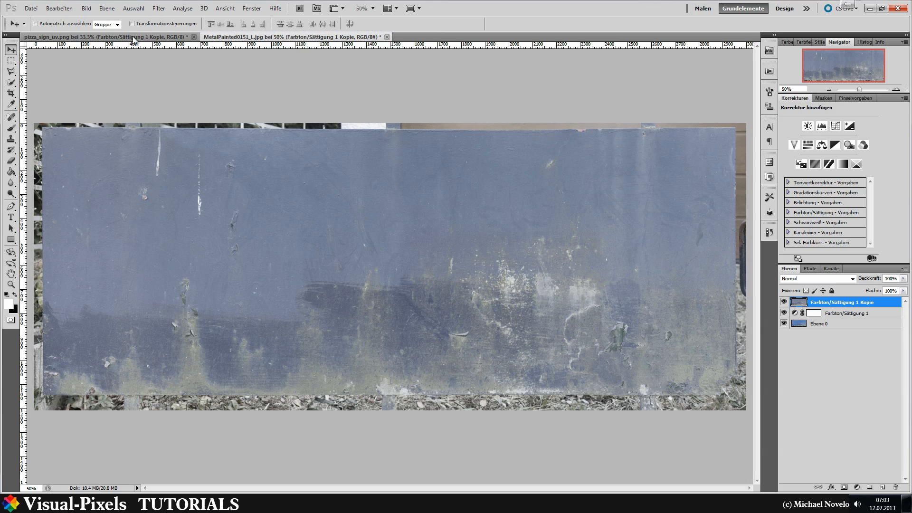
left_click(179, 38)
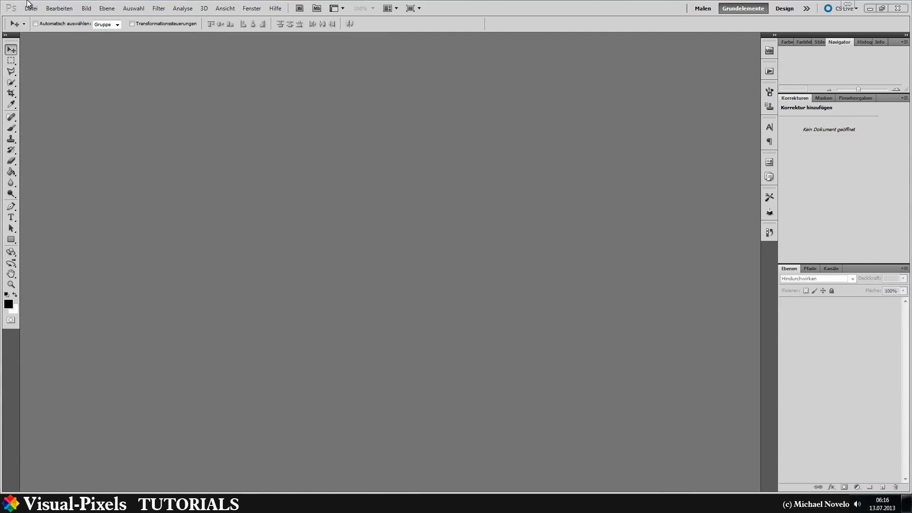
Step: Open closed_sign_uv.png and add a new empty layer beneath the UV layer Ebene 0
left_click(33, 8)
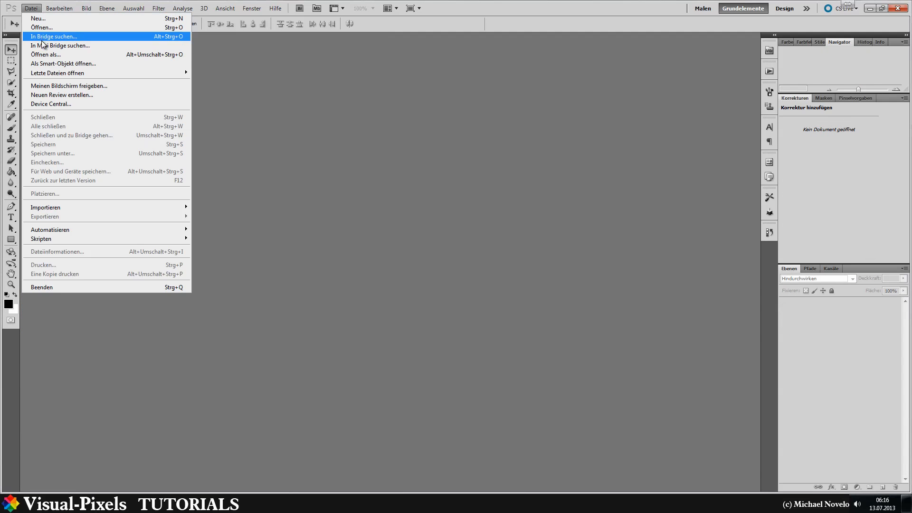
left_click(52, 503)
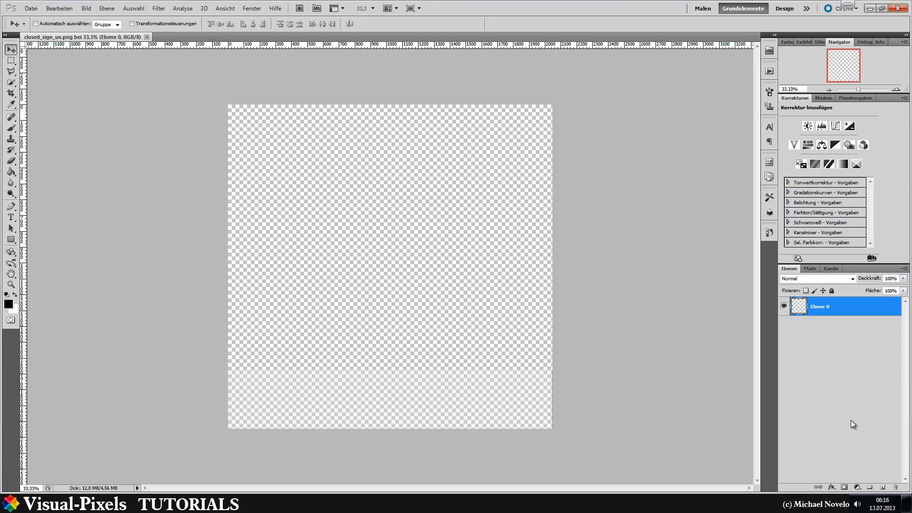
left_click(879, 486)
left_click_drag(858, 314, 856, 346)
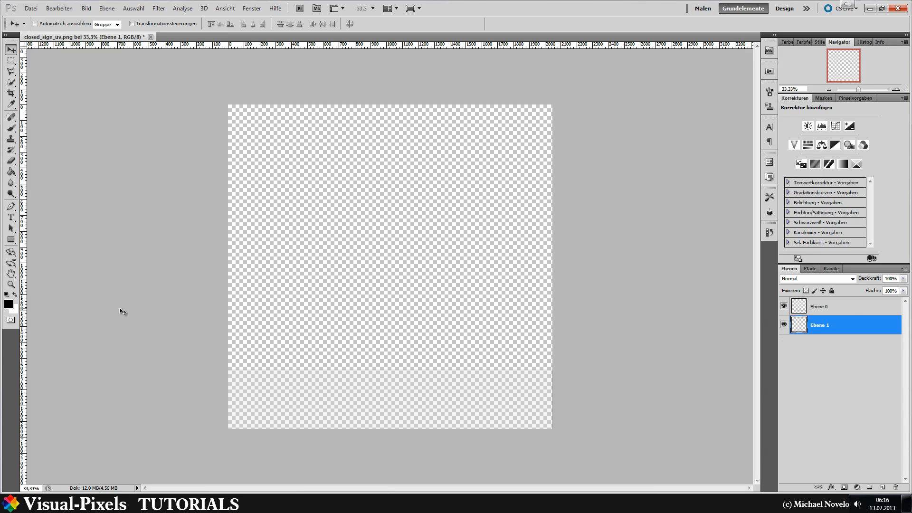
Step: Make white the foreground colour and fill the new layer Ebene 1 with it
left_click(15, 295)
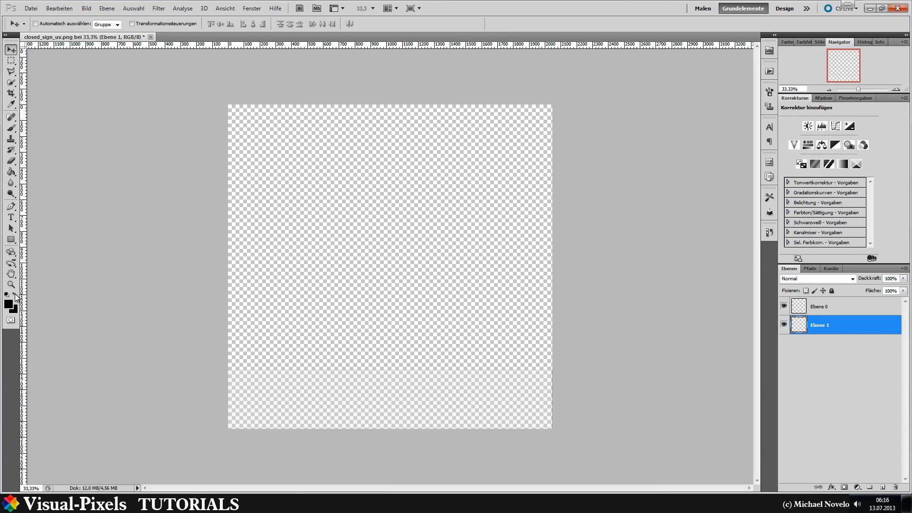
left_click(11, 171)
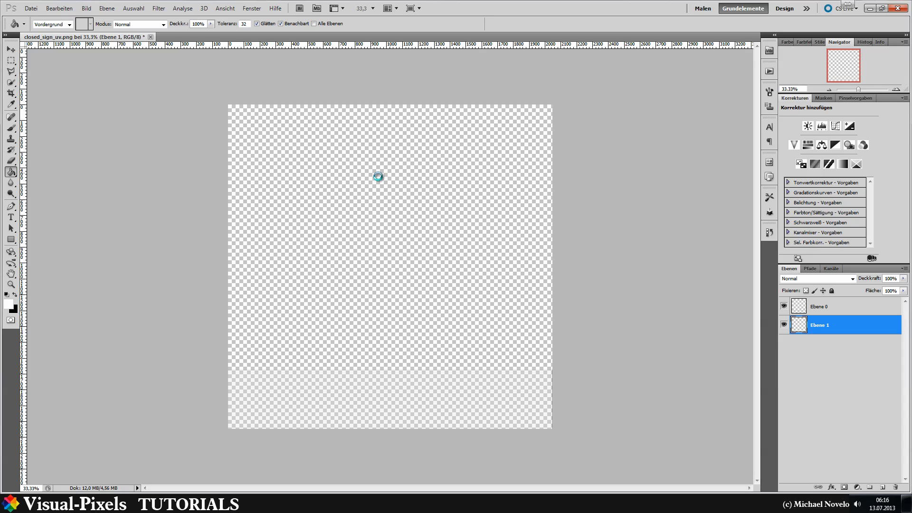
left_click(379, 176)
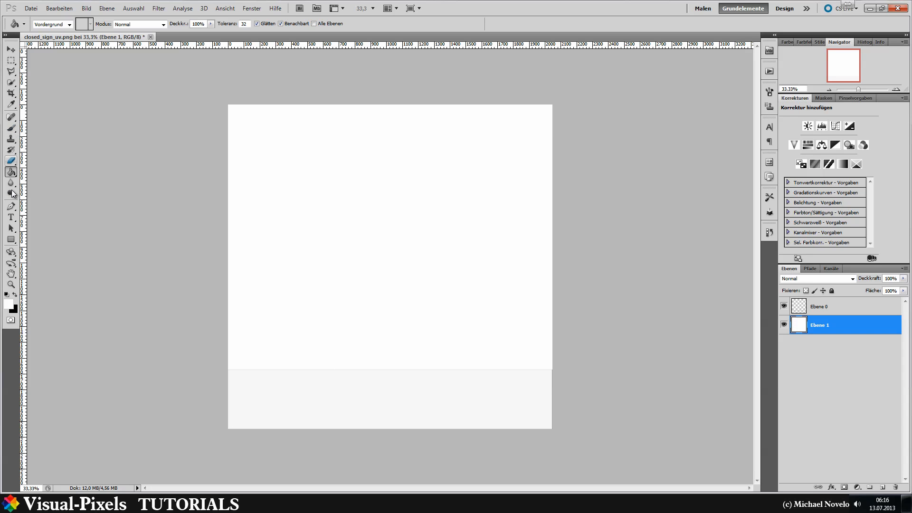
Step: Add the white text "Sorry" in the lower part of the canvas
left_click(11, 217)
left_click(290, 399)
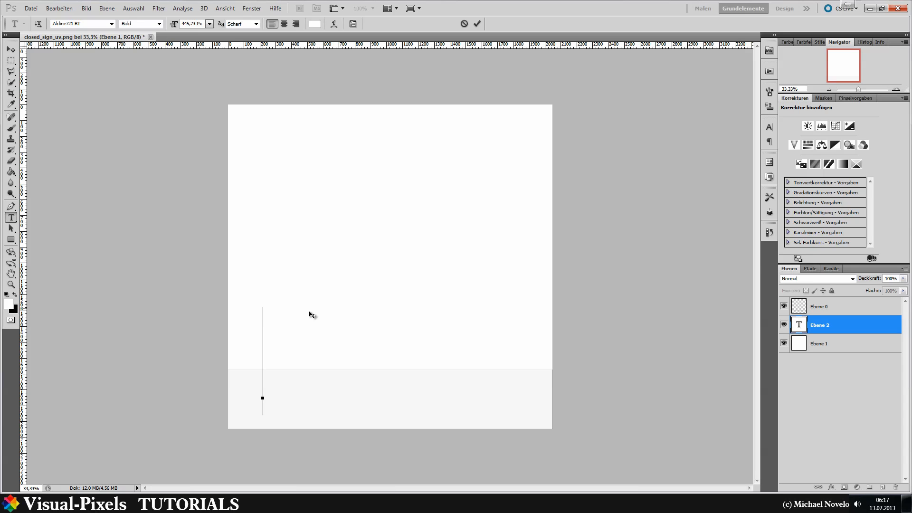
type("CLOS")
Step: Fill the background layer Ebene 1 with black using the Paint Bucket
left_click(802, 343)
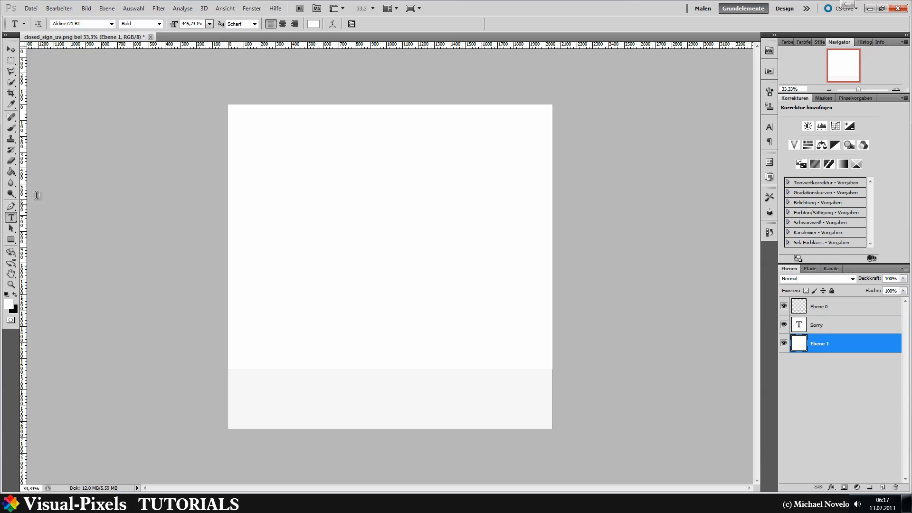
left_click(15, 295)
left_click(11, 171)
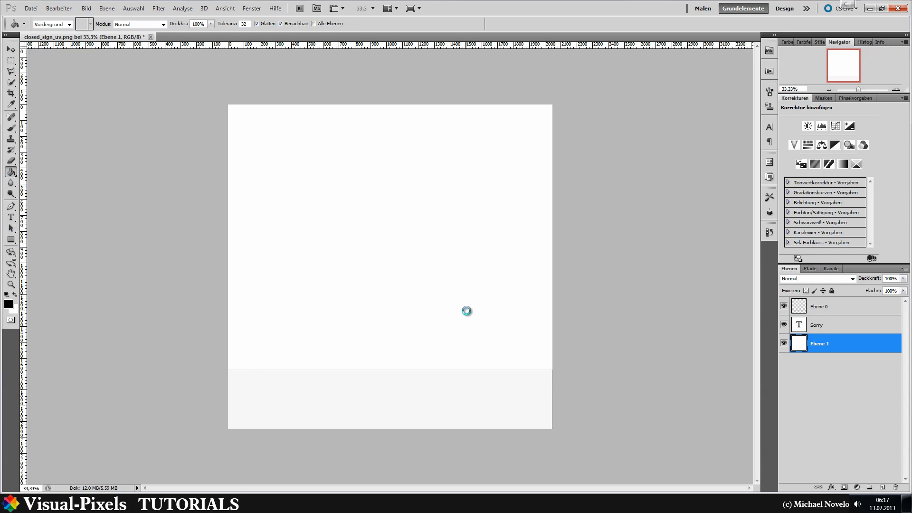
left_click(416, 287)
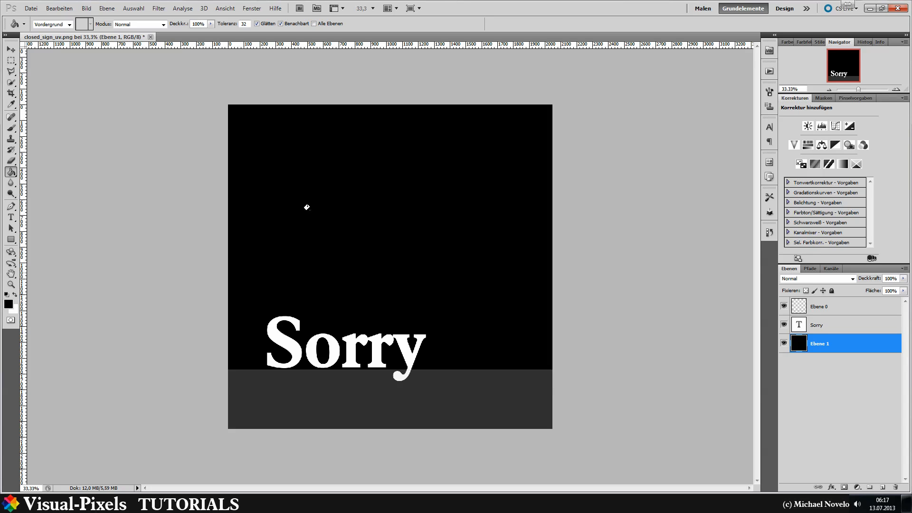
left_click(12, 50)
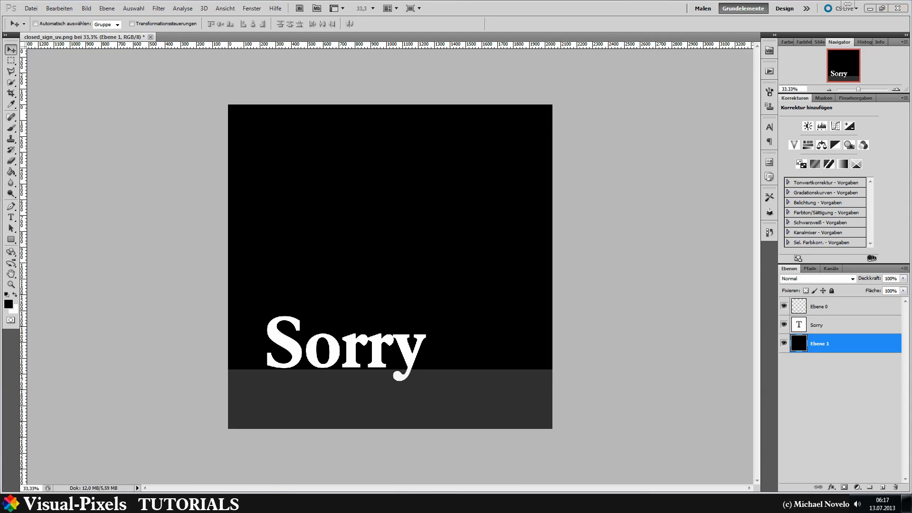
Step: Check the sign's lettering in the reference image in Blender, and rewrite the Photoshop text layer in capitals as SORRY
key("alt+Tab")
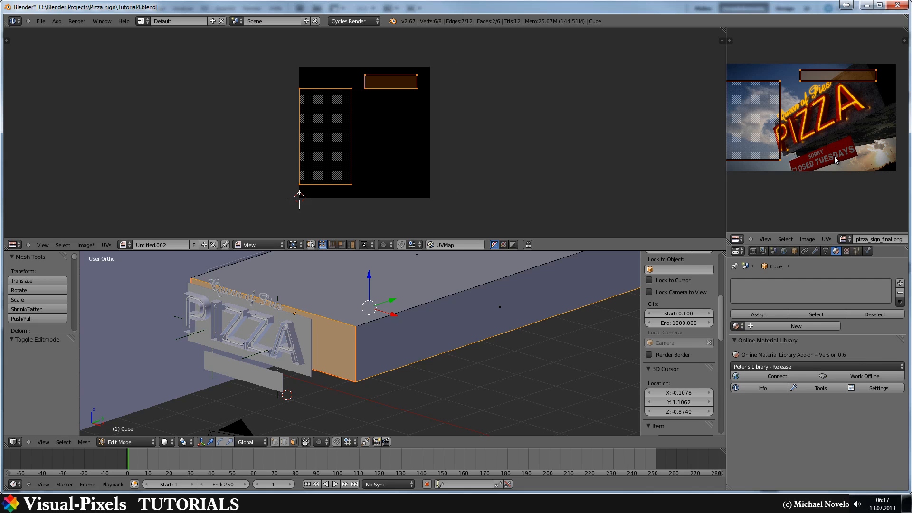
left_click(867, 5)
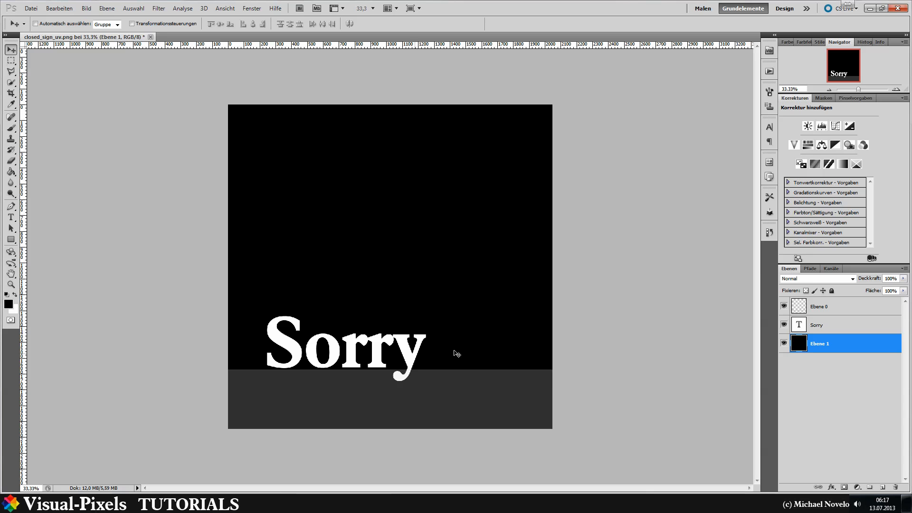
double_click(798, 326)
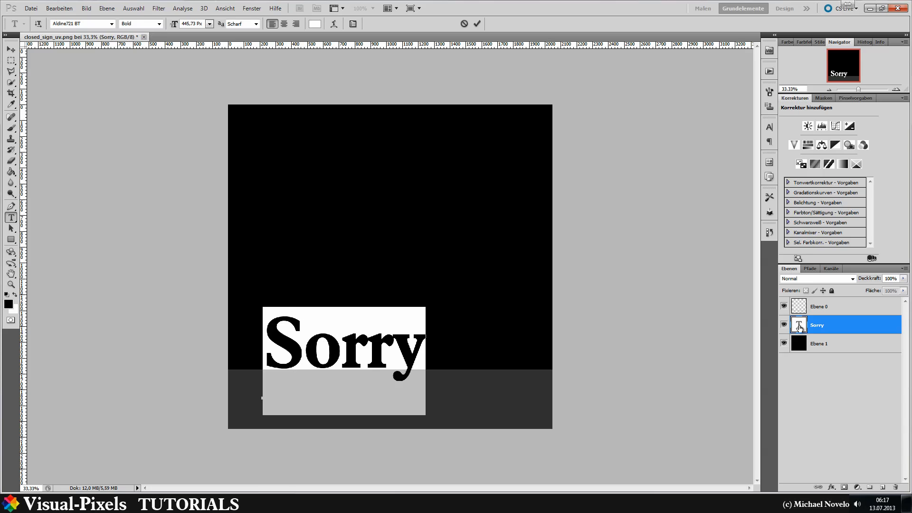
key("Right")
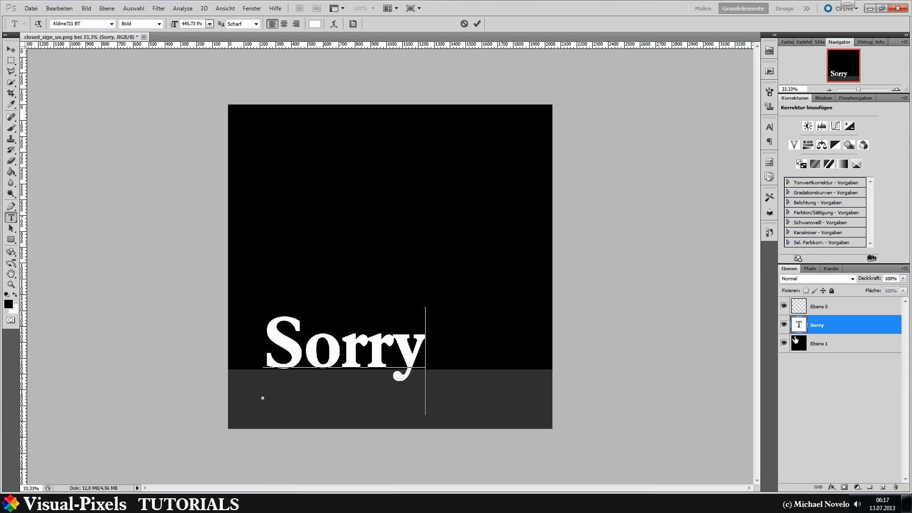
key("BackSpace")
key("BackSpace")
key("BackSpace")
key("BackSpace")
type("O")
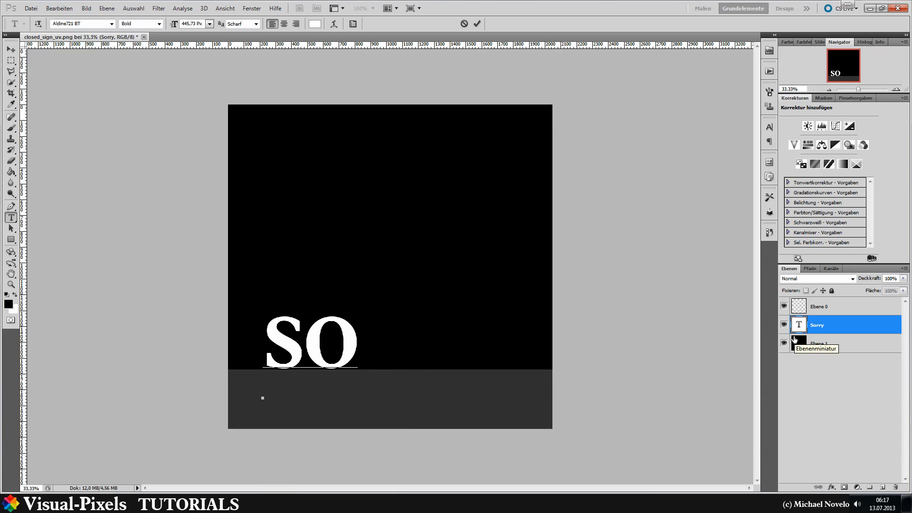
type("RRY")
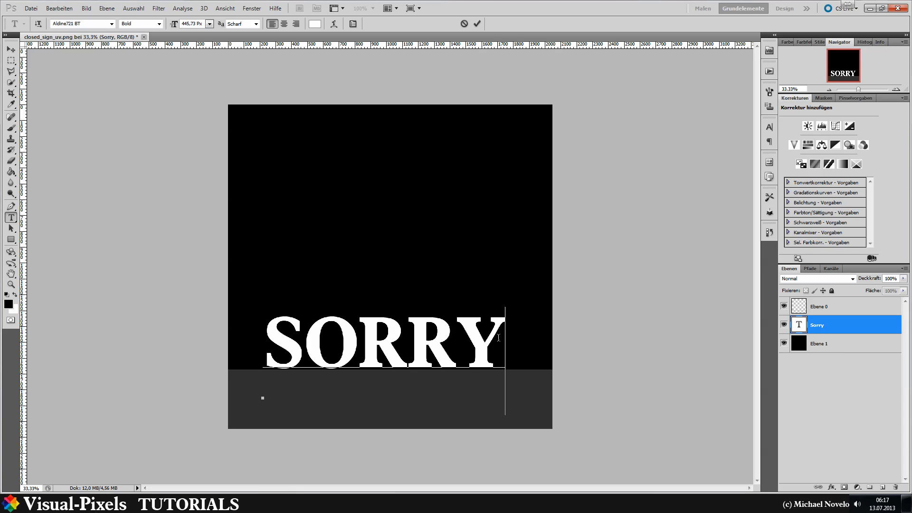
Step: Set the font of the SORRY text to Arial Black
left_click_drag(498, 337, 219, 336)
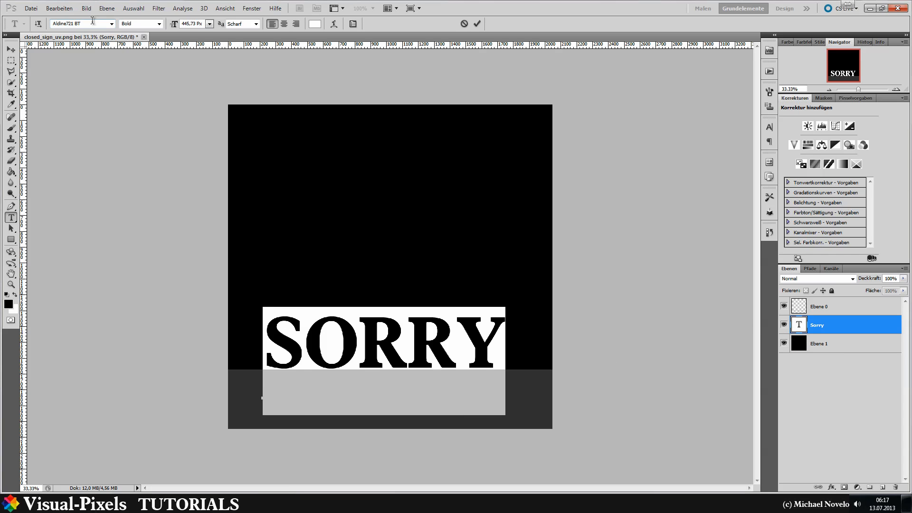
left_click(112, 24)
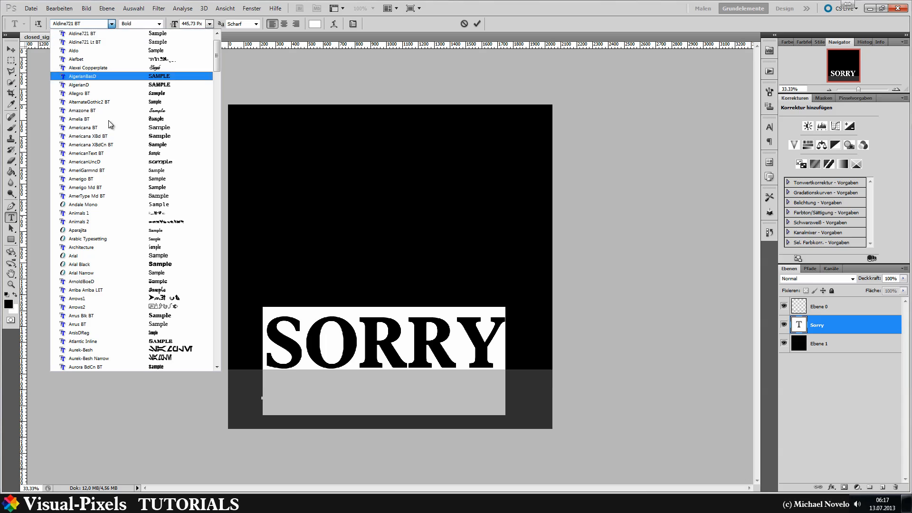
left_click(105, 260)
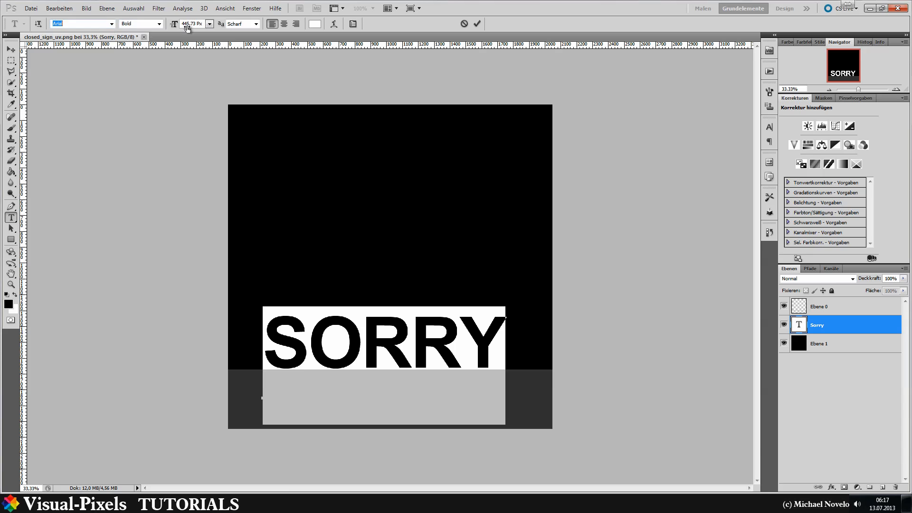
left_click(112, 24)
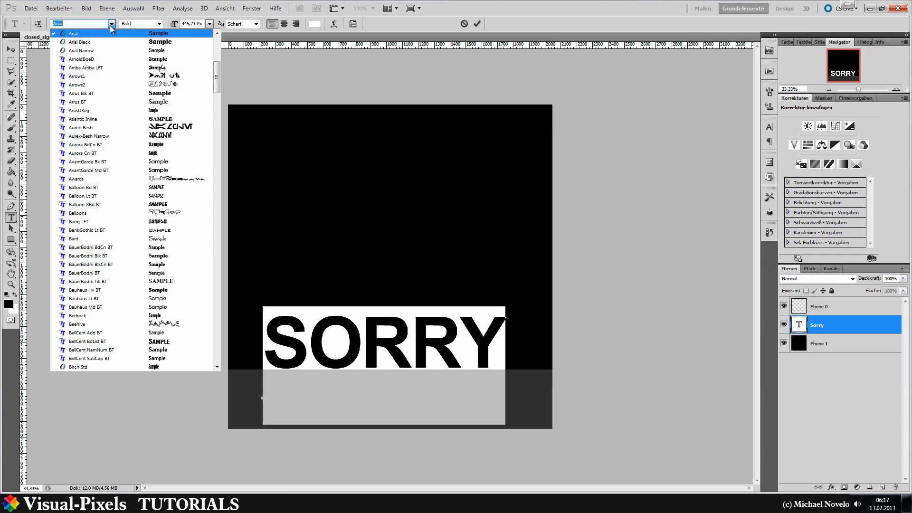
left_click(79, 42)
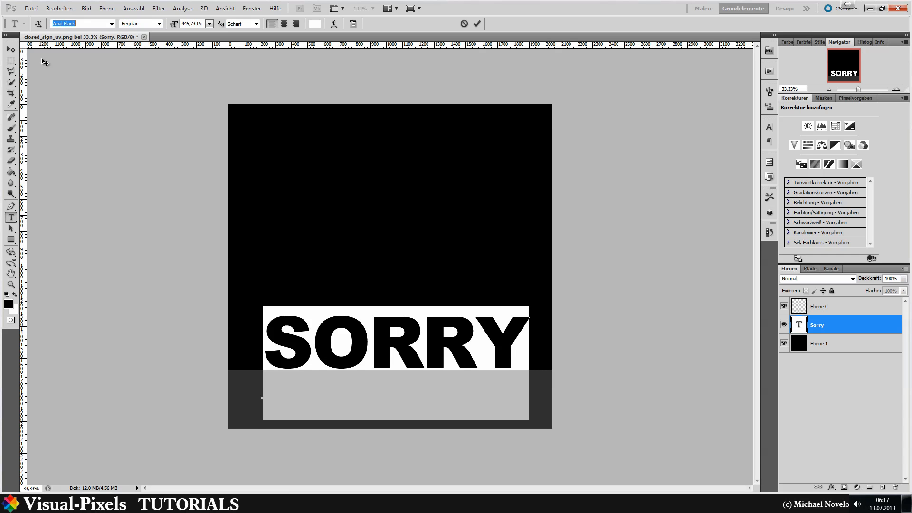
left_click(11, 49)
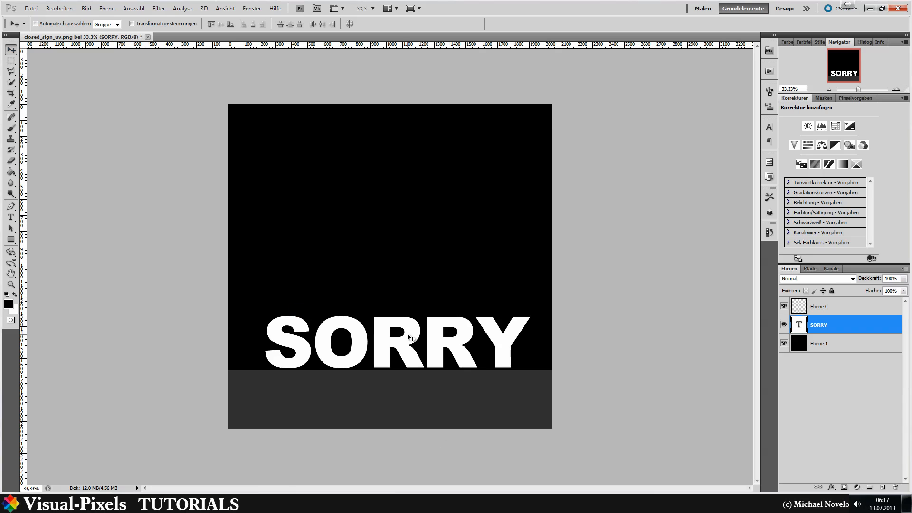
Step: Scale the SORRY text to about 31.59% inside the lighter strip at the canvas bottom, and add a vertical guide through its middle
key("ctrl+t")
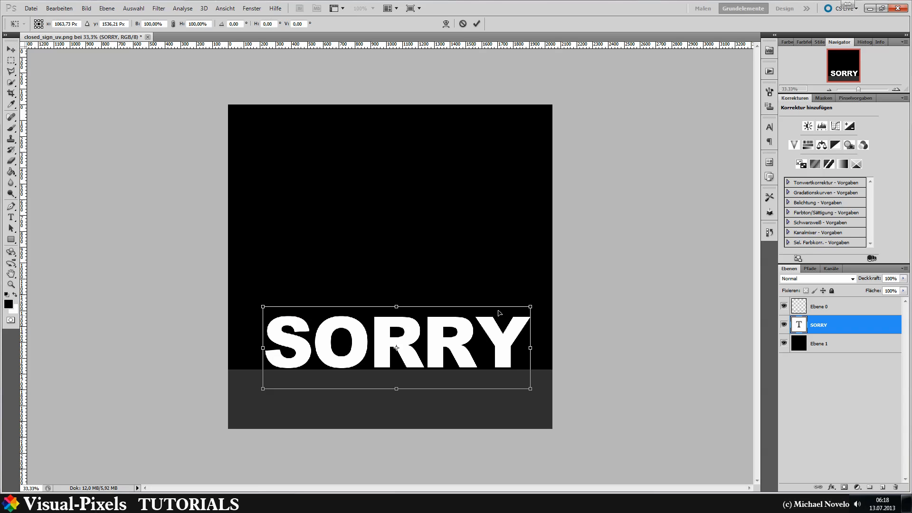
left_click_drag(528, 306, 422, 385, "shift")
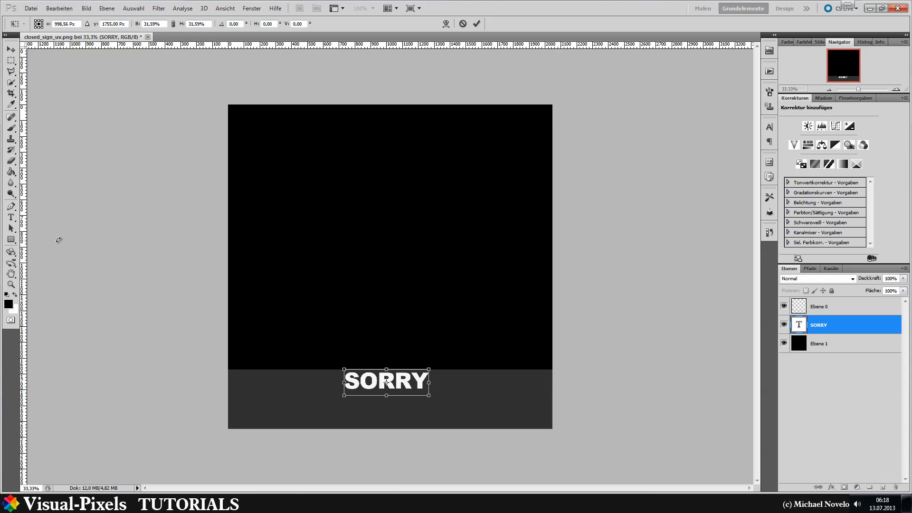
left_click_drag(257, 241, 391, 261)
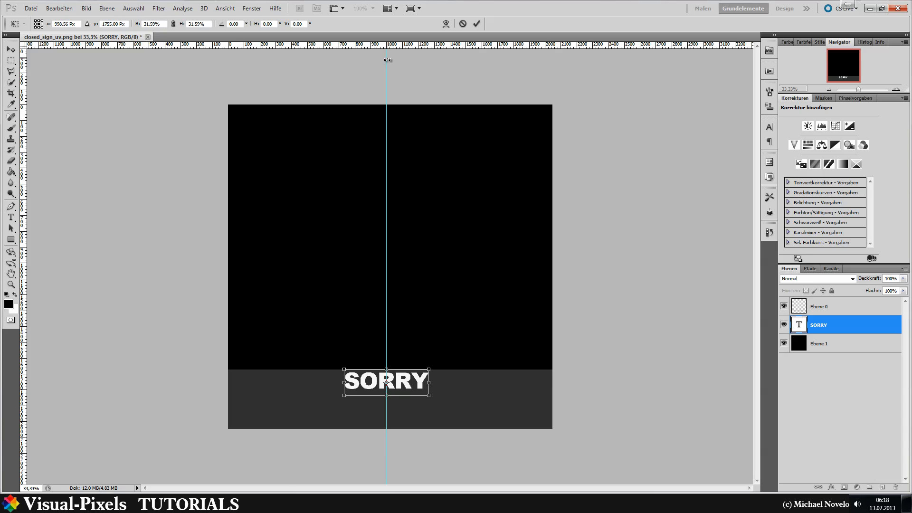
double_click(418, 389)
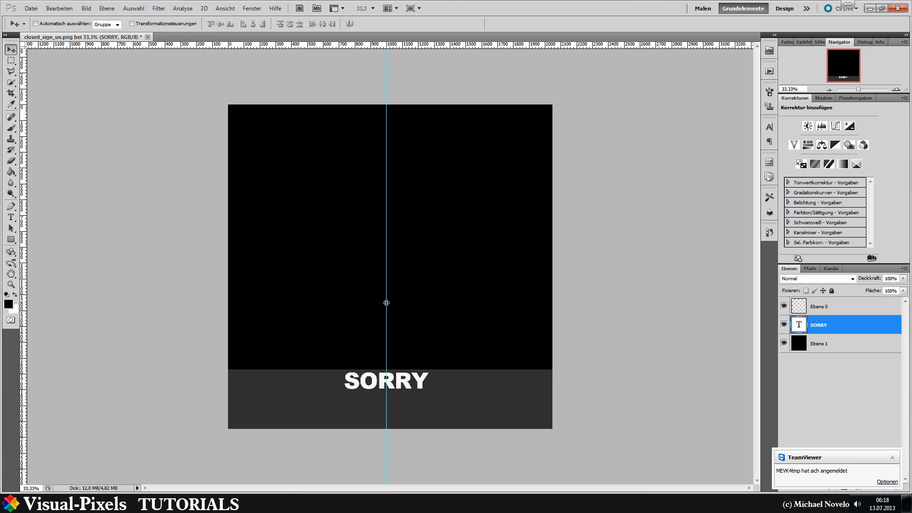
Step: Move the vertical guide to the horizontal centre of the canvas
left_click_drag(331, 302, 391, 303)
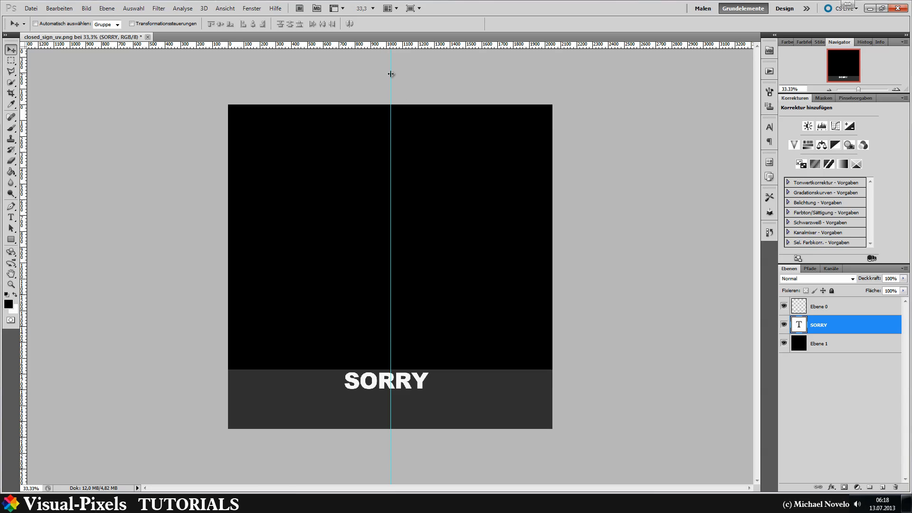
left_click_drag(391, 74, 466, 75)
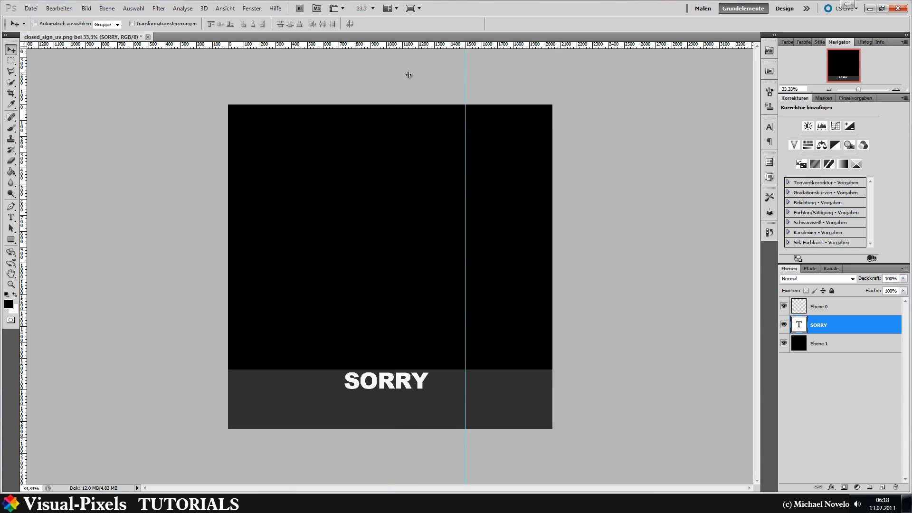
key("ctrl+z")
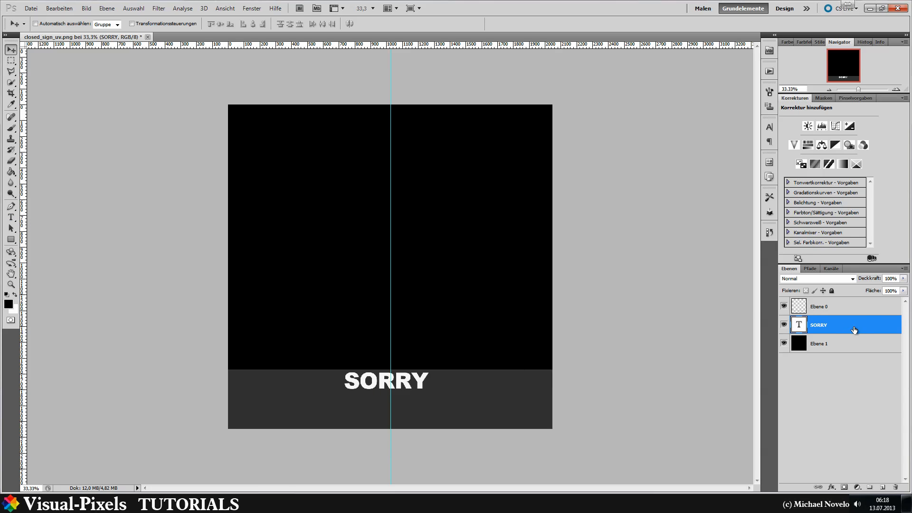
Step: Duplicate the SORRY text layer and place the copy directly below the original word
left_click_drag(855, 328, 862, 316)
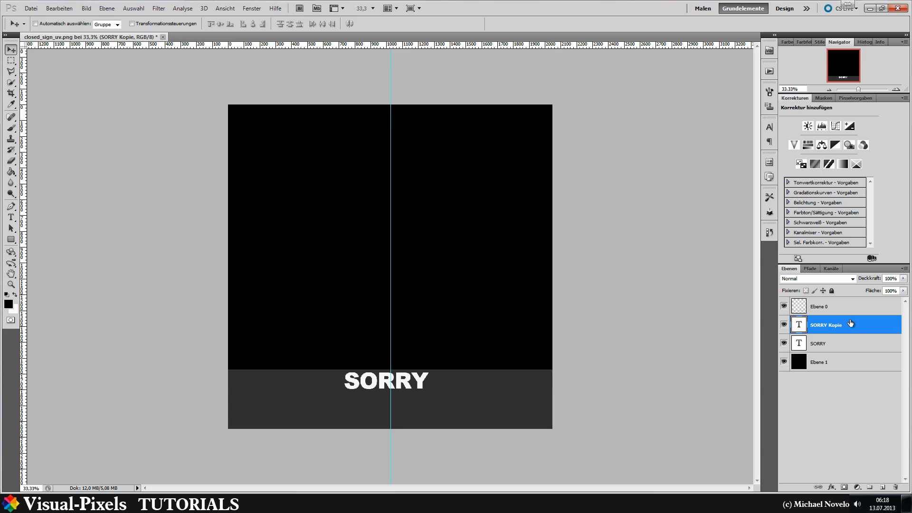
left_click_drag(409, 385, 405, 412)
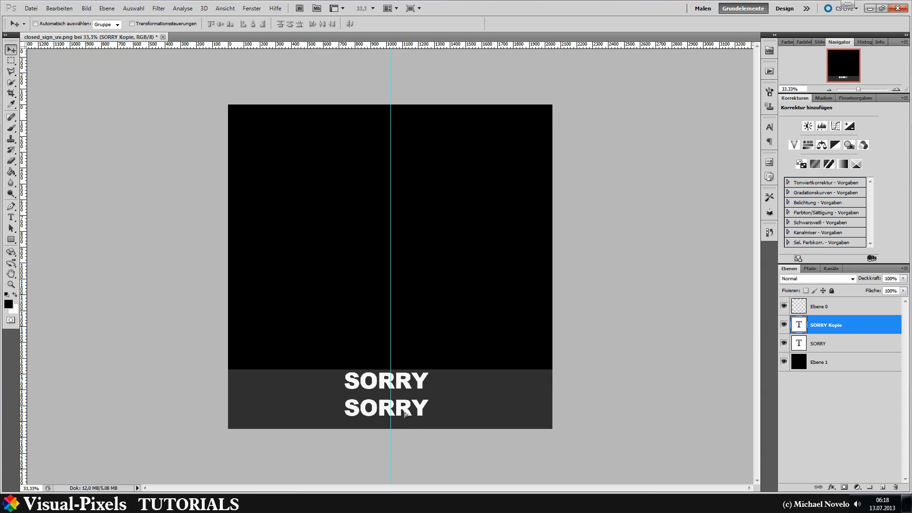
Step: Replace the wording of the lower SORRY text with CLOSED TUESDAY, checking the spelling against the reference sign in Blender
double_click(800, 325)
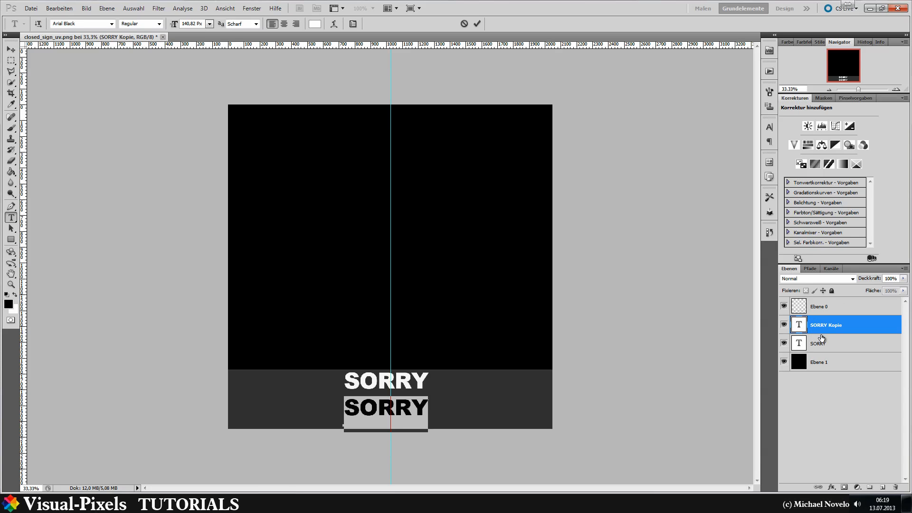
type("CLO")
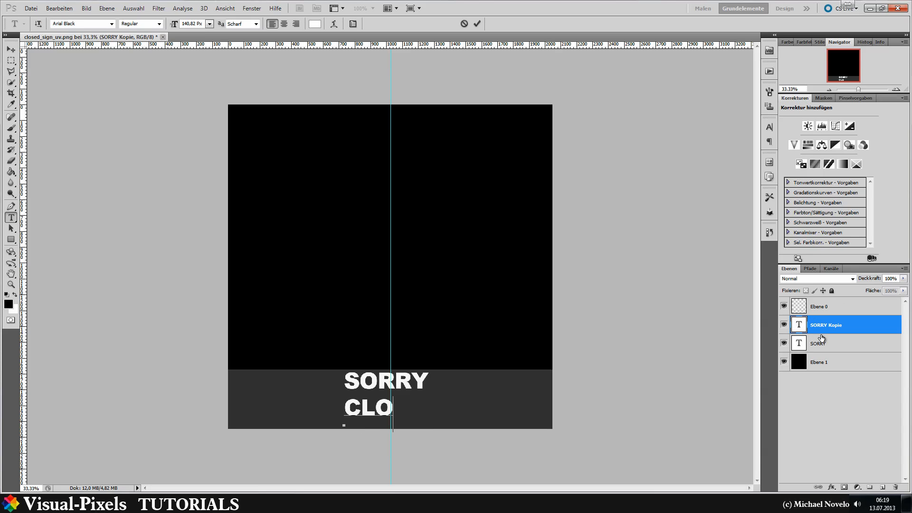
type("SED TH")
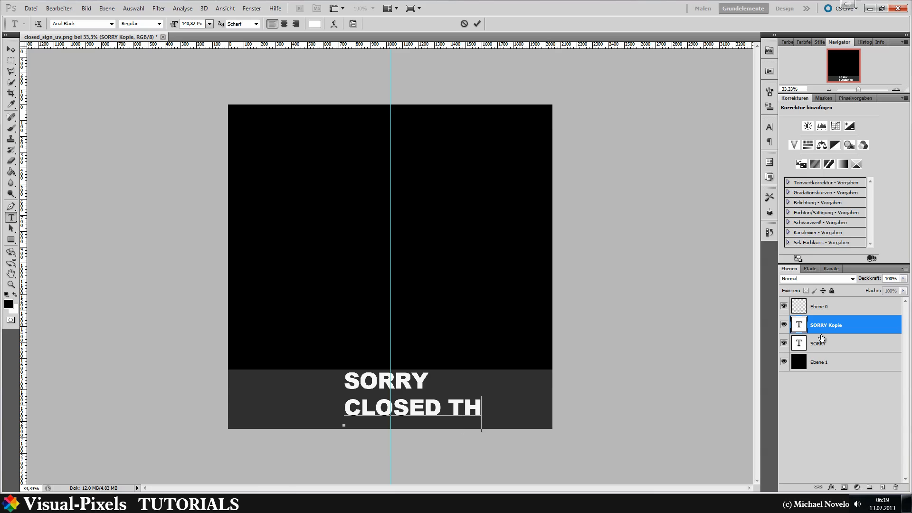
type("EDAY")
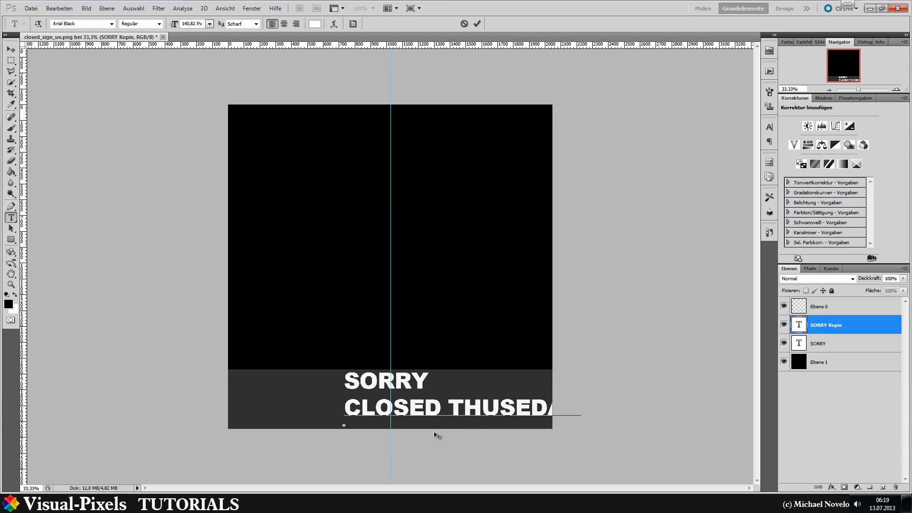
key("alt+Tab")
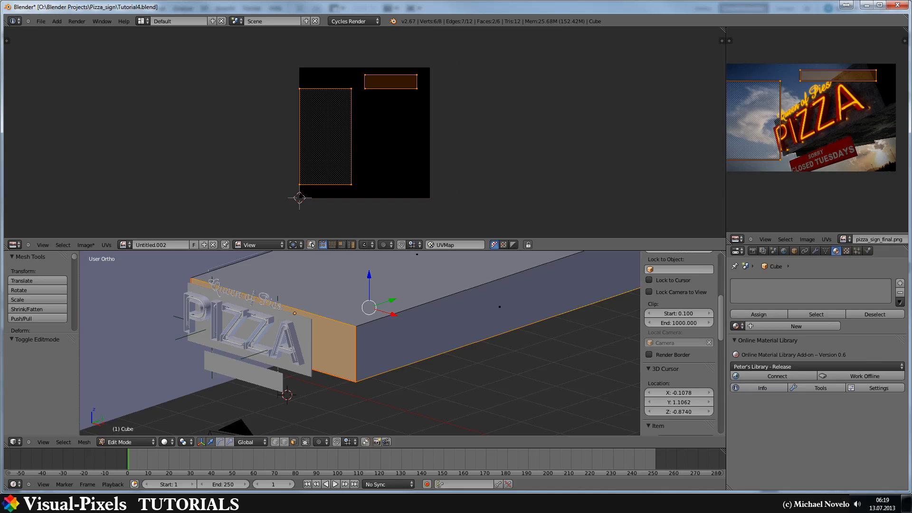
key("alt+Tab")
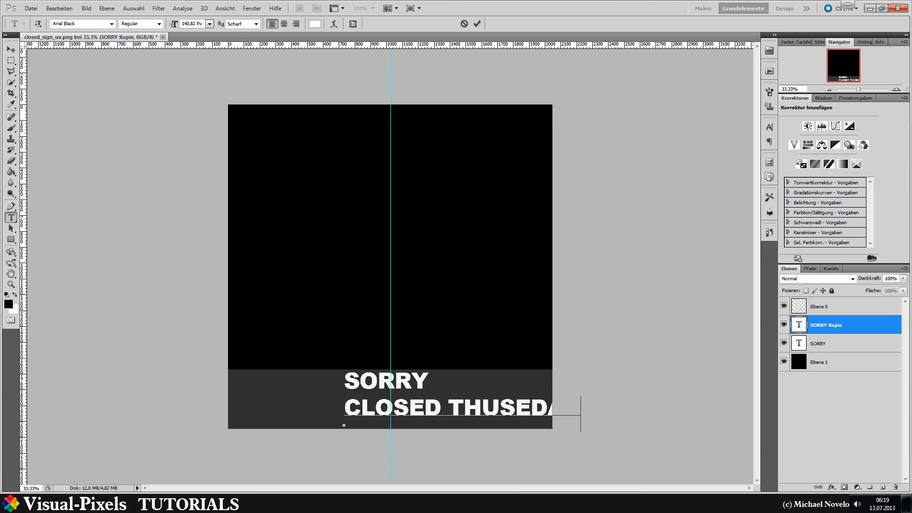
key("BackSpace")
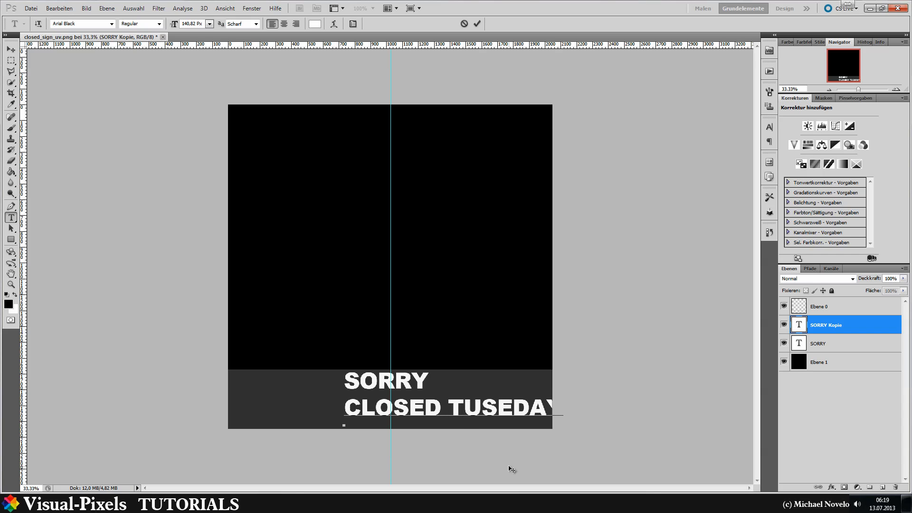
type("e")
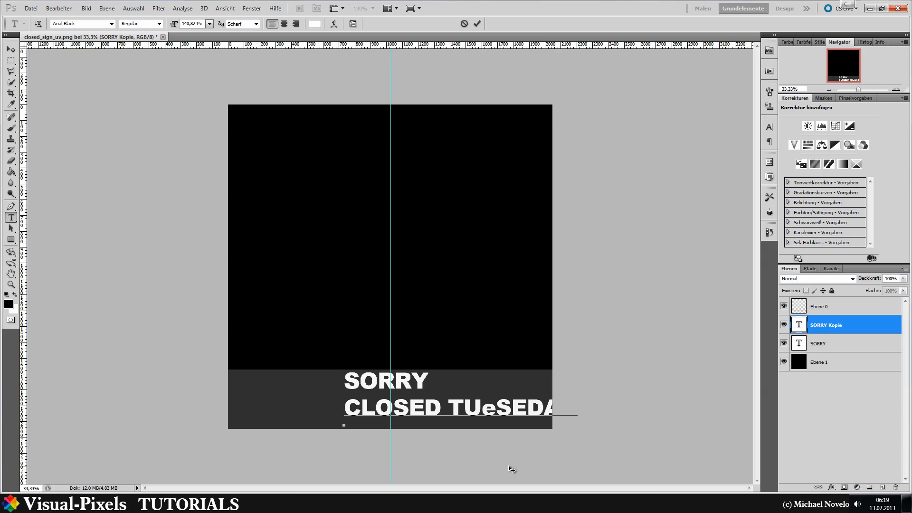
key("BackSpace")
type("E")
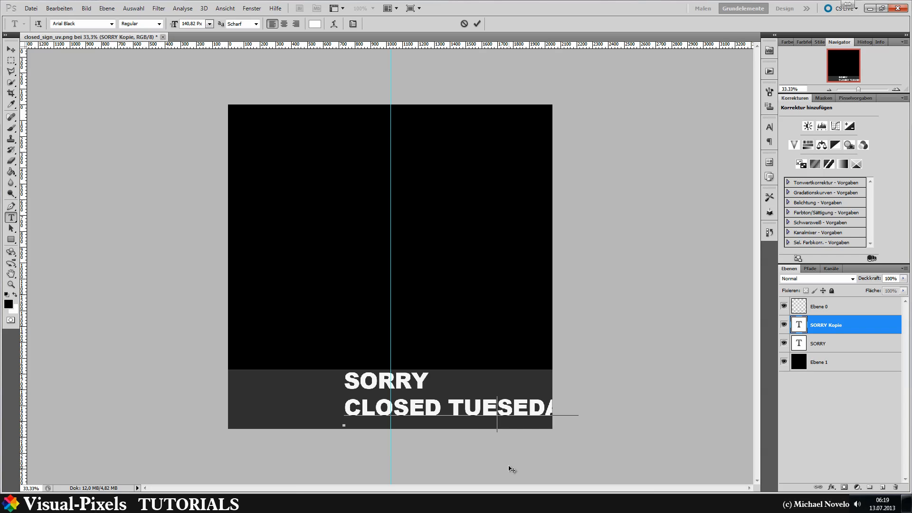
key("BackSpace")
left_click(10, 49)
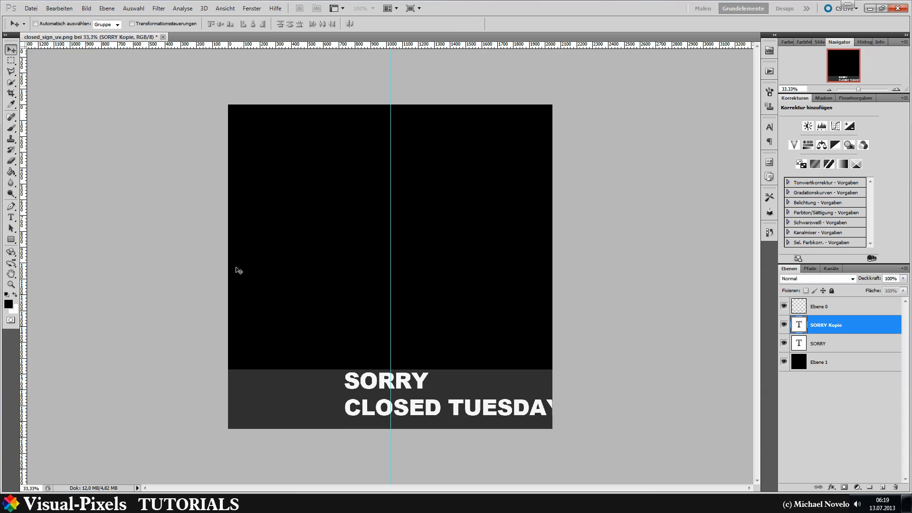
Step: Scale the CLOSED TUESDAY text to about 143.39% and centre it on the vertical guide along the strip's lower edge
left_click_drag(383, 408, 312, 416)
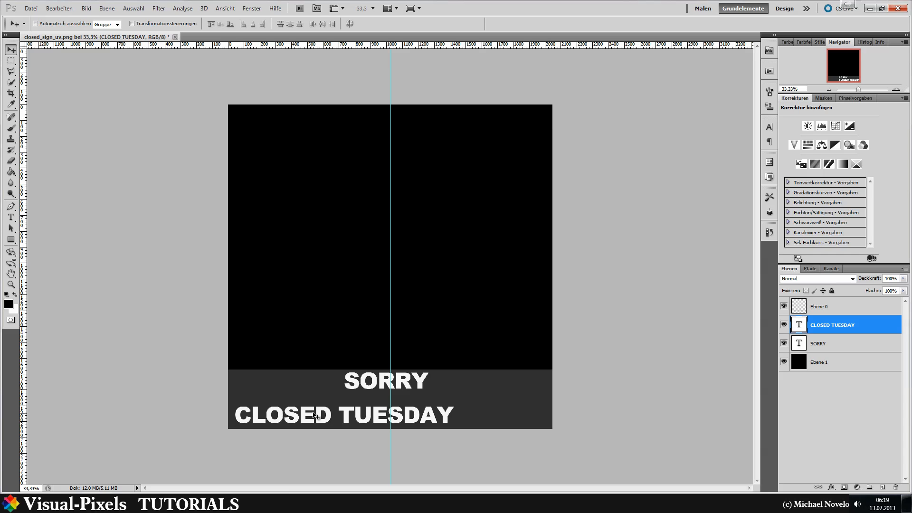
key("ctrl+t")
left_click_drag(452, 406, 547, 379)
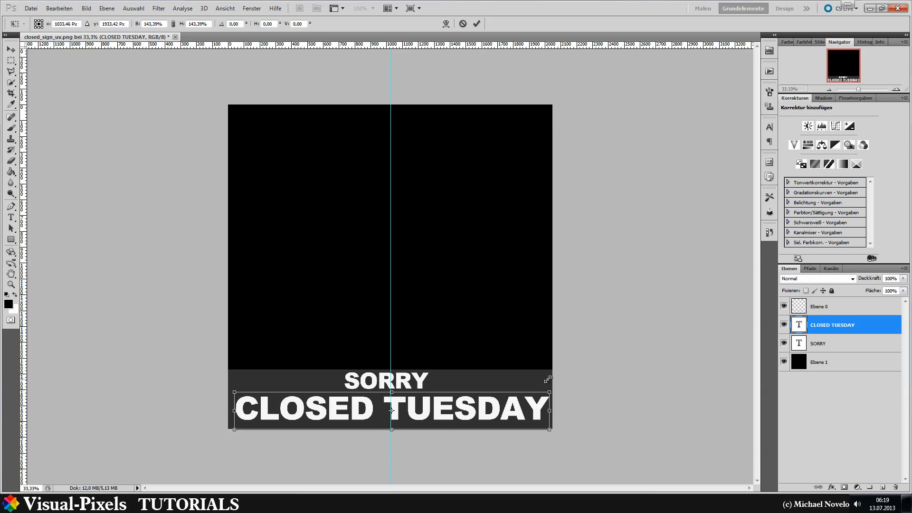
left_click_drag(547, 379, 547, 379)
left_click_drag(479, 407, 480, 409)
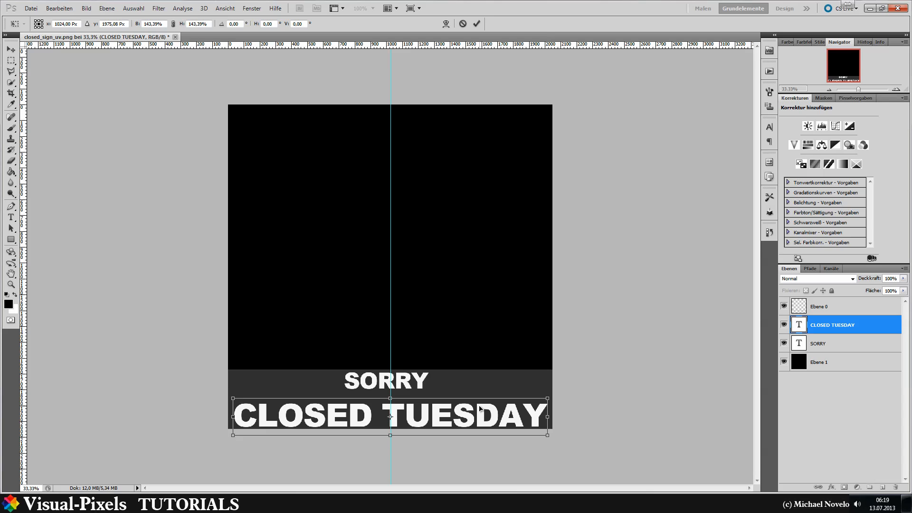
key("Up")
key("Up")
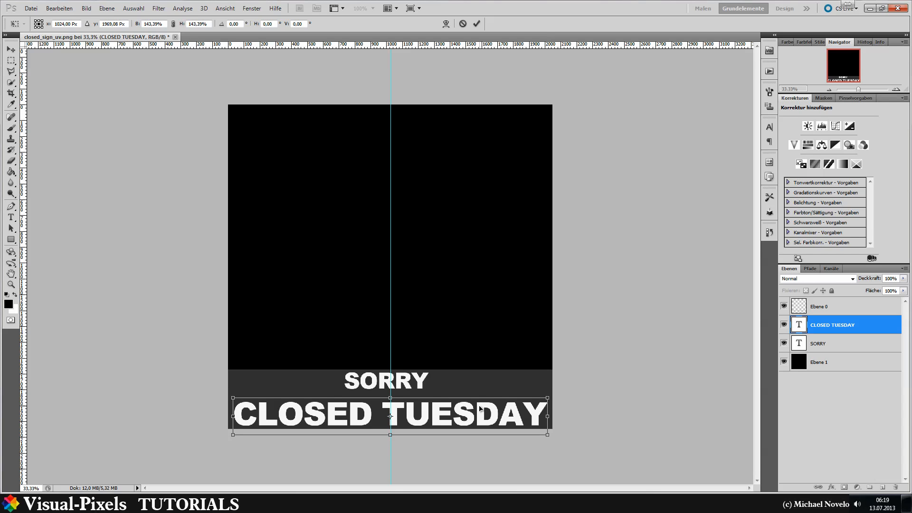
key("Return")
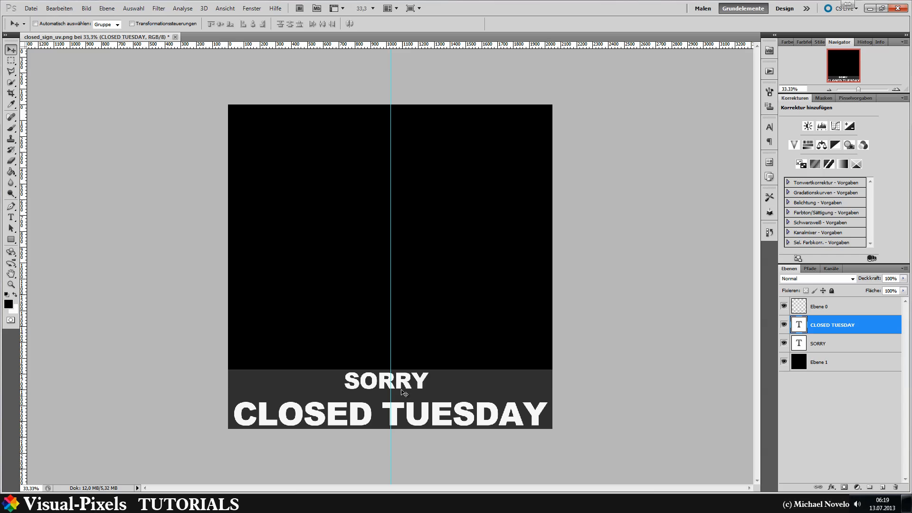
Step: Nudge the SORRY text slightly down, closer to the CLOSED TUESDAY line
left_click(804, 346)
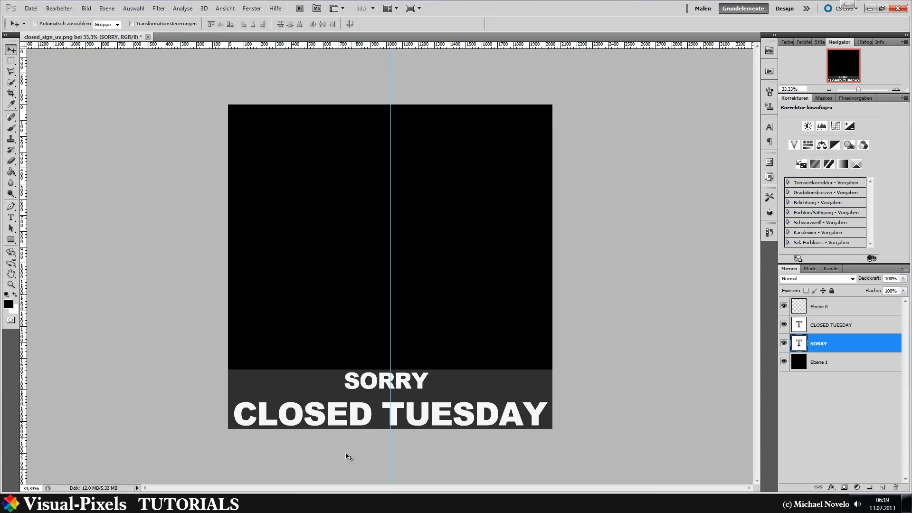
key("Down")
key("Down")
key("Down")
key("Down")
key("Down")
key("Down")
key("Down")
key("Down")
key("Down")
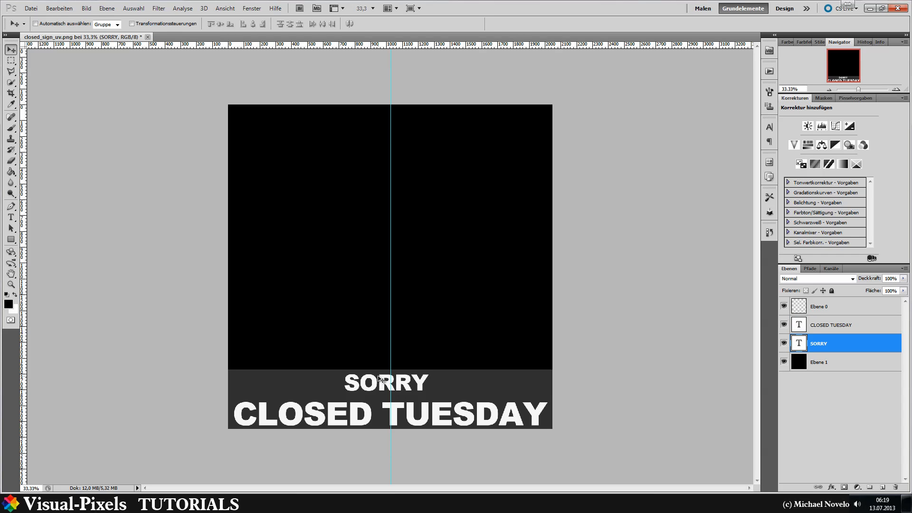
key("Down")
key("Down")
key("Down")
key("Down")
key("Down")
key("Down")
Step: Fill the background layer Ebene 1 with pure red (R 255, G 0, B 0)
left_click(798, 312, "ctrl")
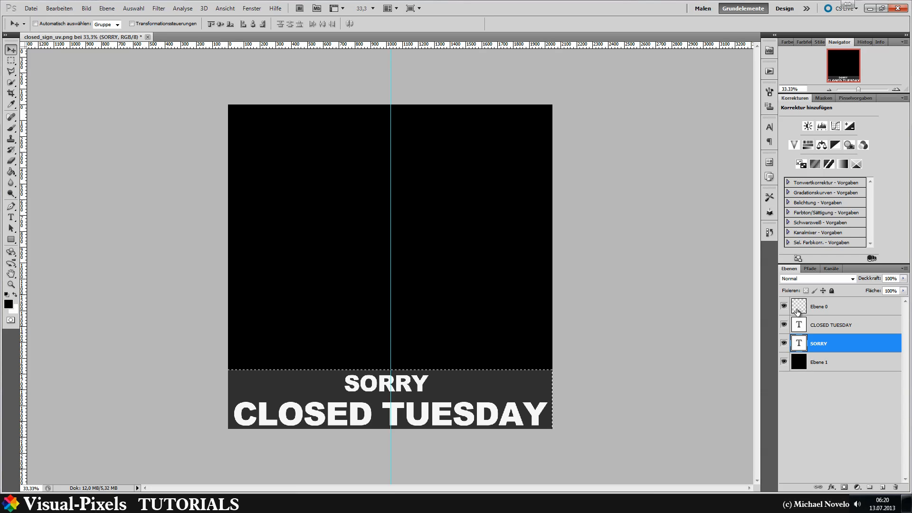
key("ctrl+d")
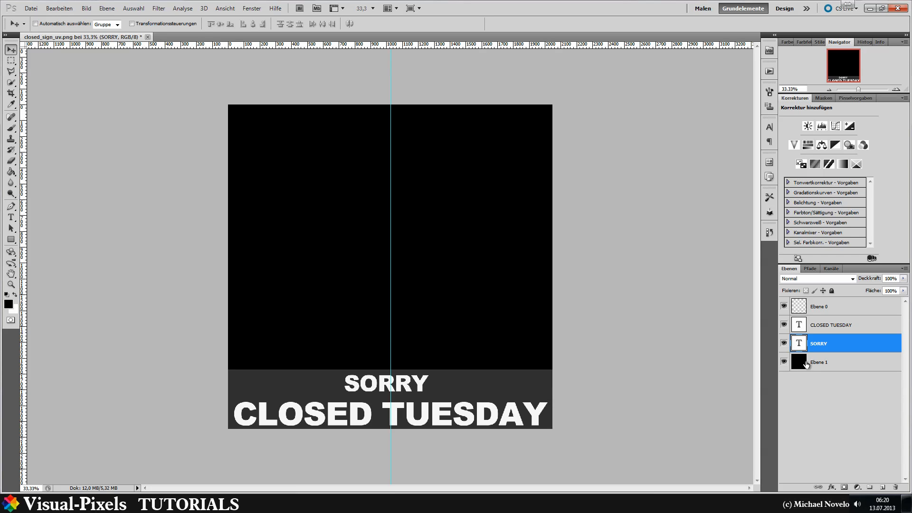
left_click(801, 367)
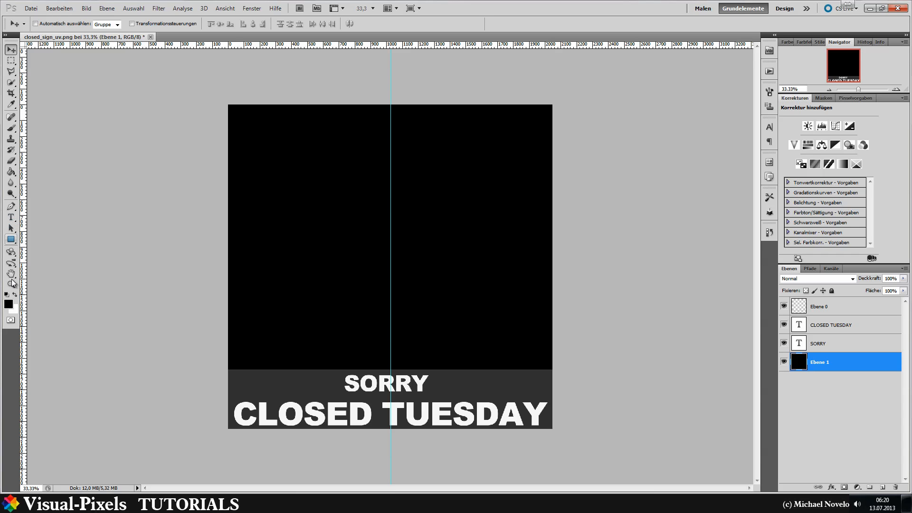
left_click(8, 304)
type("255")
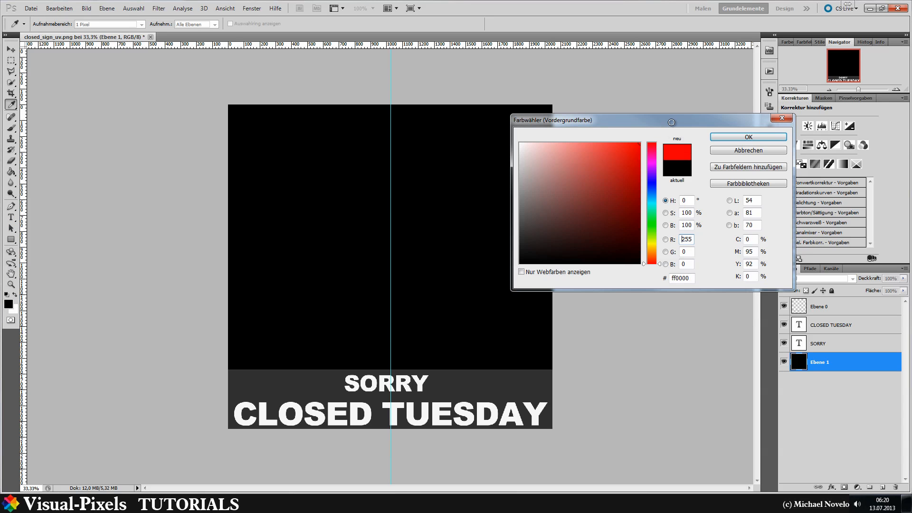
left_click(711, 138)
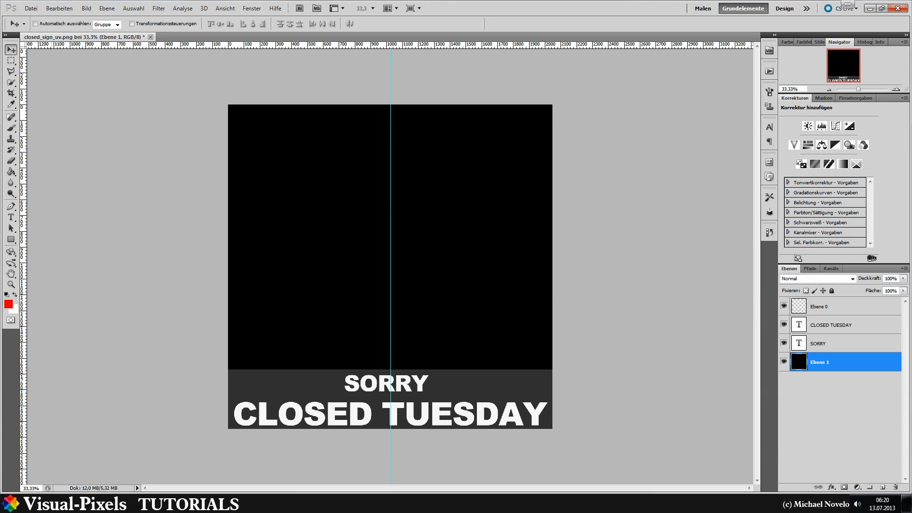
left_click(11, 172)
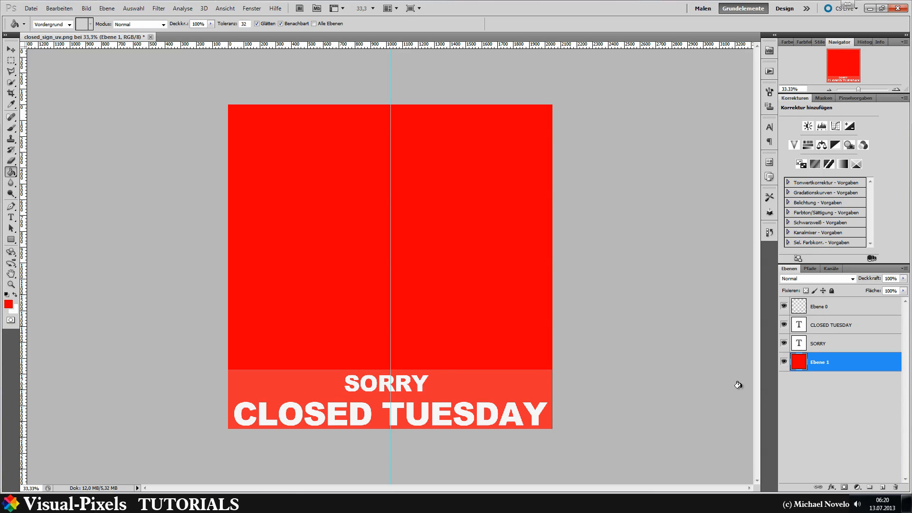
Step: Add an empty layer directly above the CLOSED TUESDAY text layer, and activate the Brush tool with the brush presets displayed
left_click(821, 324)
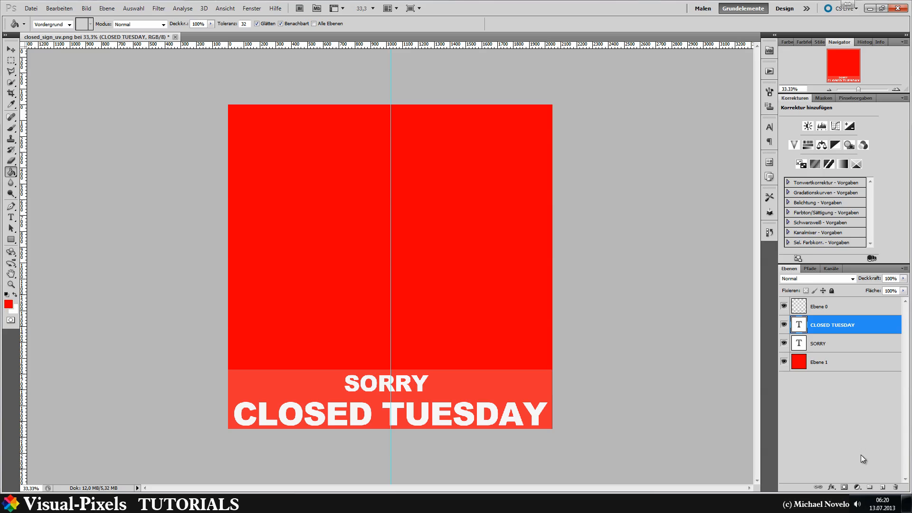
left_click(882, 487)
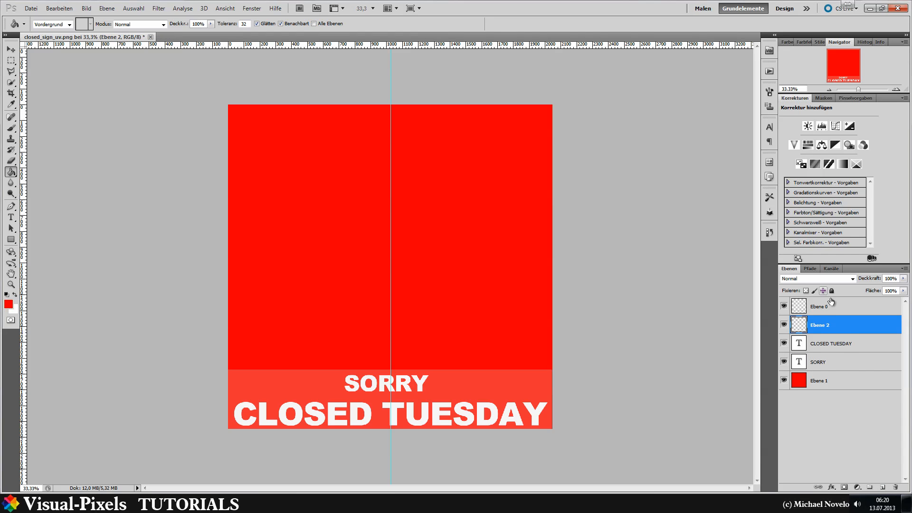
left_click(845, 98)
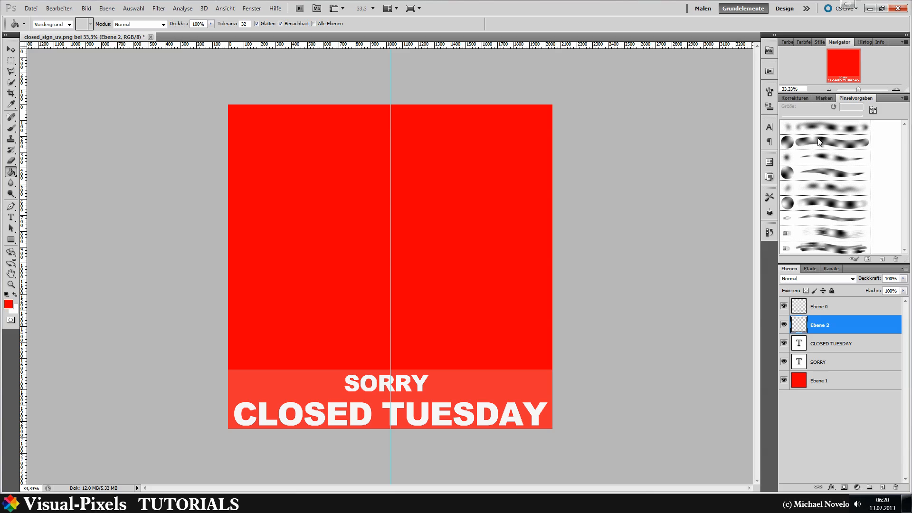
key("b")
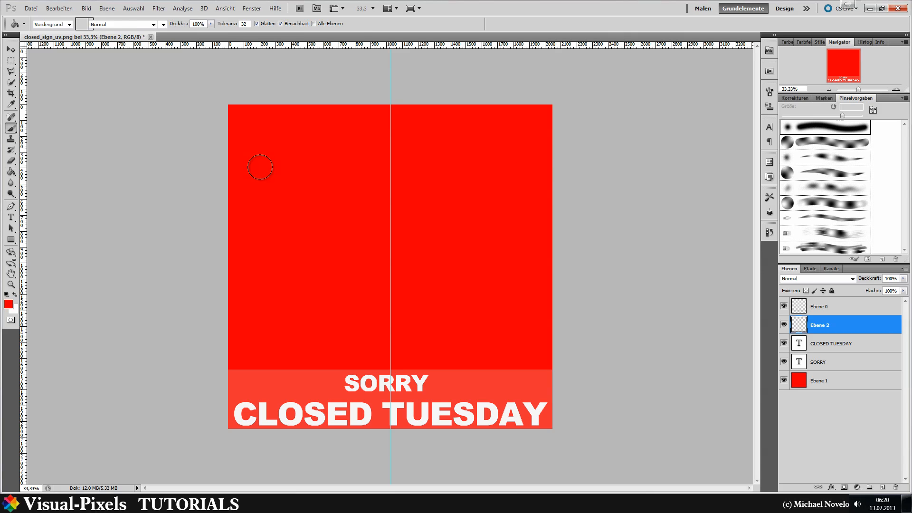
Step: Choose the 720 px ragged-edge grunge brush from the brush presets, after trying the 1002 px and 689 px ones
left_click_drag(906, 138, 905, 207)
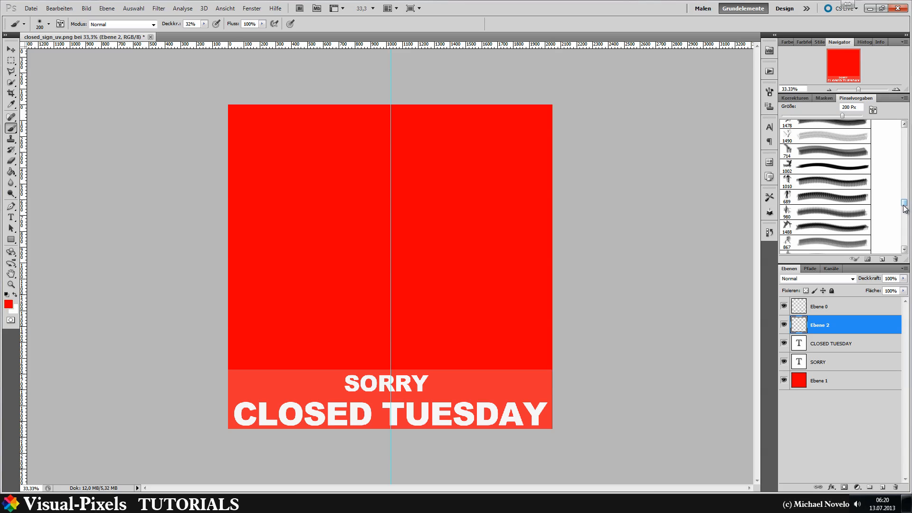
left_click(829, 166)
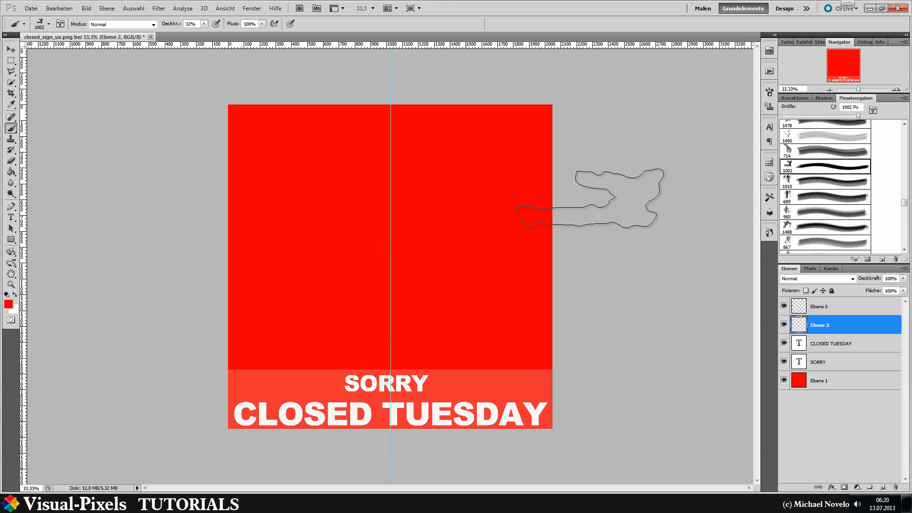
left_click(821, 199)
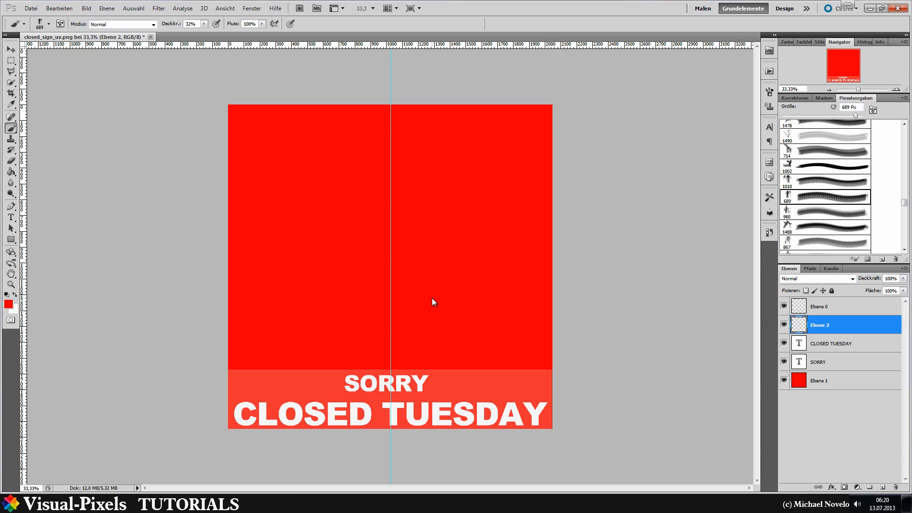
left_click_drag(905, 202, 904, 222)
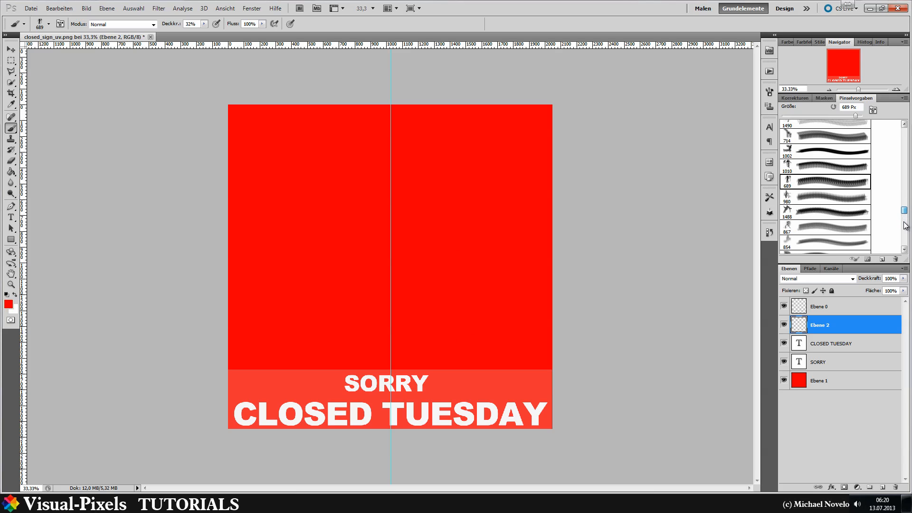
left_click(904, 225)
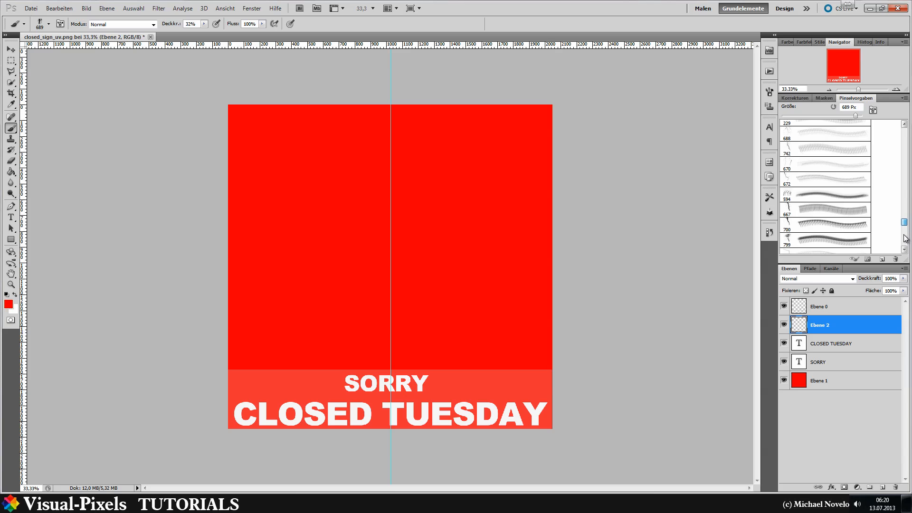
left_click(904, 235)
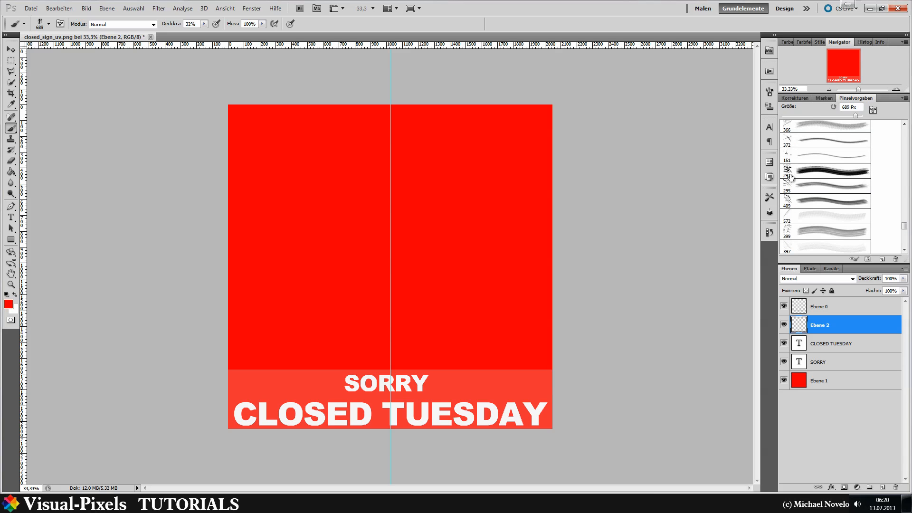
scroll(831, 225, "down", 4)
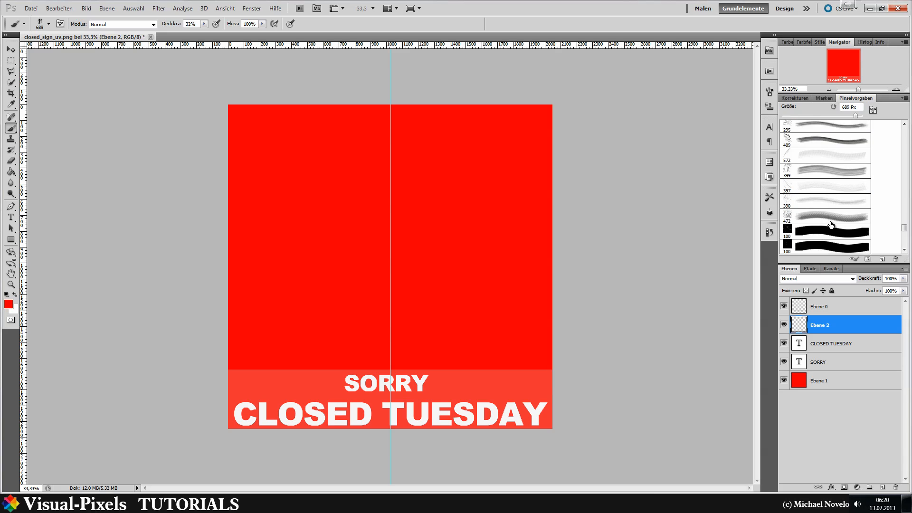
scroll(831, 224, "down", 8)
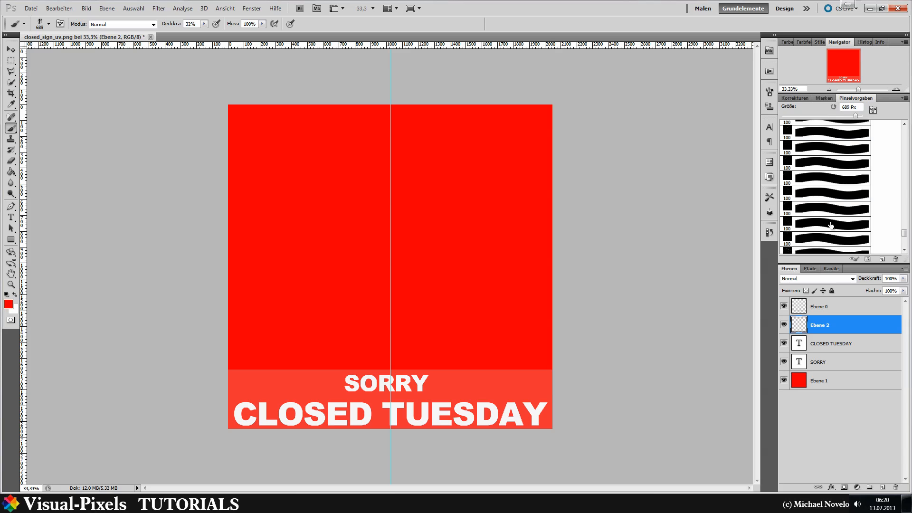
scroll(831, 224, "down", 8)
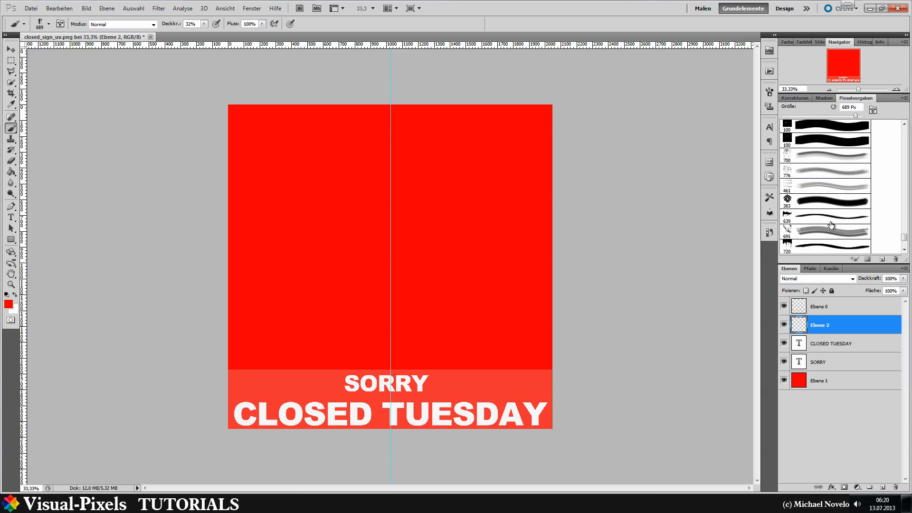
scroll(831, 225, "down", 2)
left_click(788, 223)
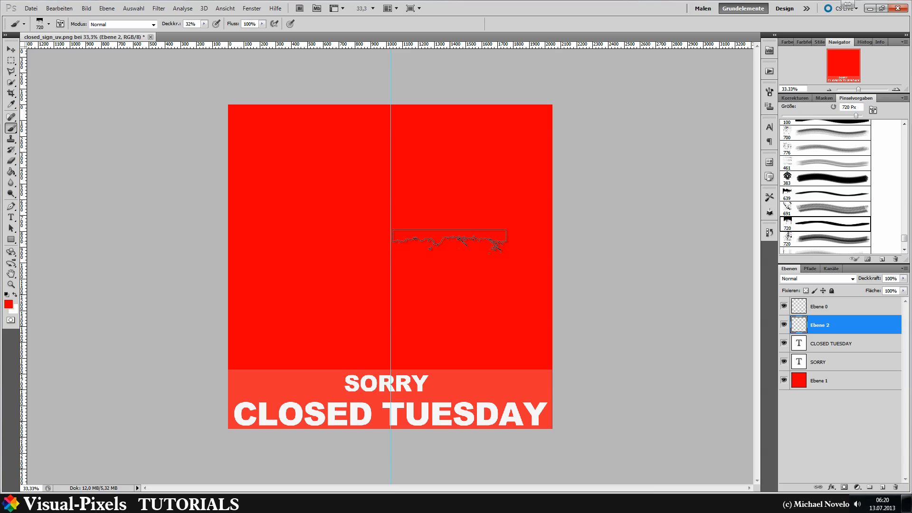
Step: Enlarge the ragged-edge brush to 2300 px so it spans more than the full width of the red square
key("]")
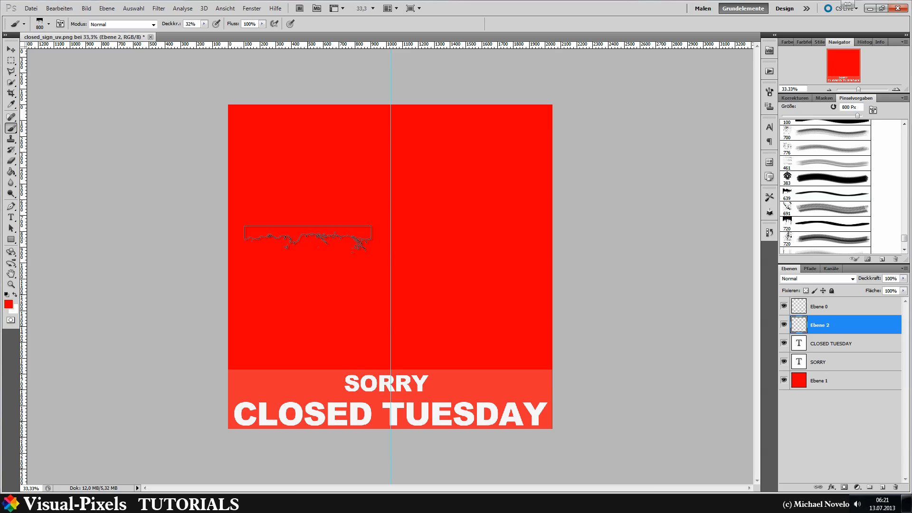
key("]")
key("]")
key("]")
key("]")
key("]")
key("]")
key("]")
key("]")
key("]")
key("]")
key("]")
key("]")
key("]")
key("]")
key("]")
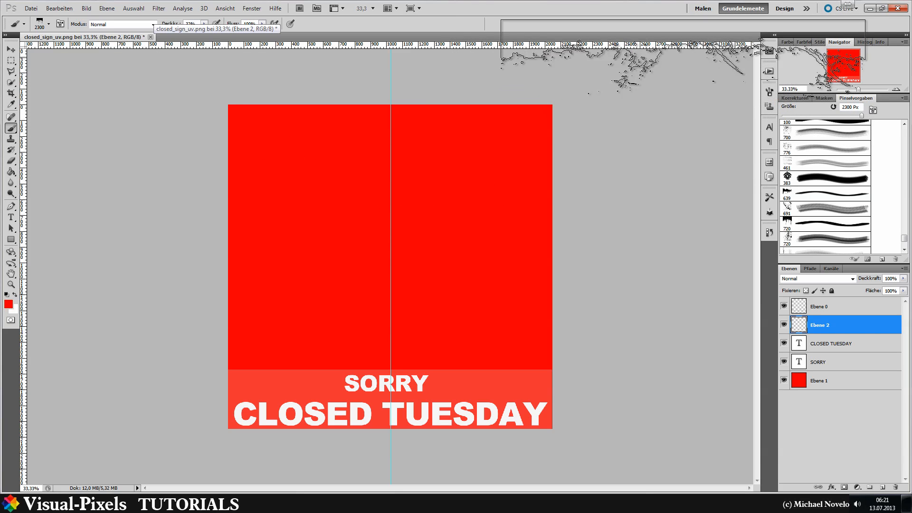
Step: Rotate the brush tip by about 180° so its ragged edge faces up, and set its size to 2272 px
left_click(770, 92)
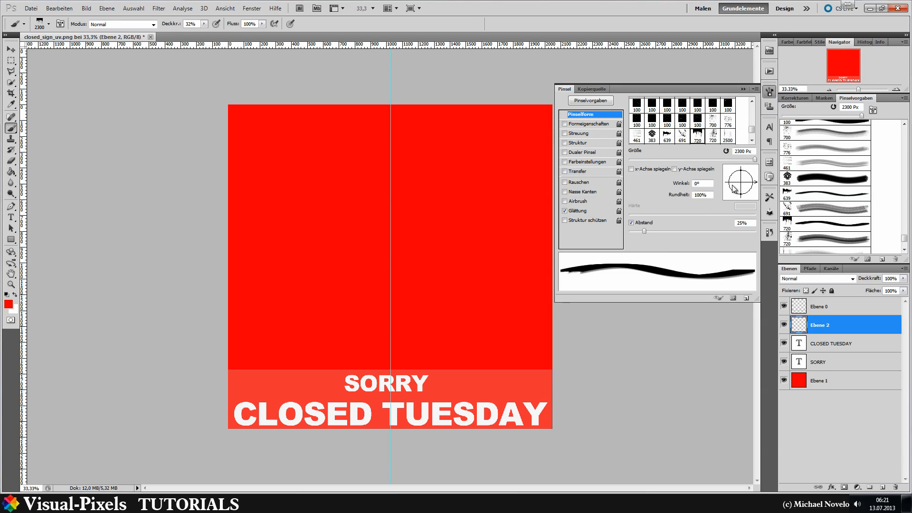
left_click(727, 185)
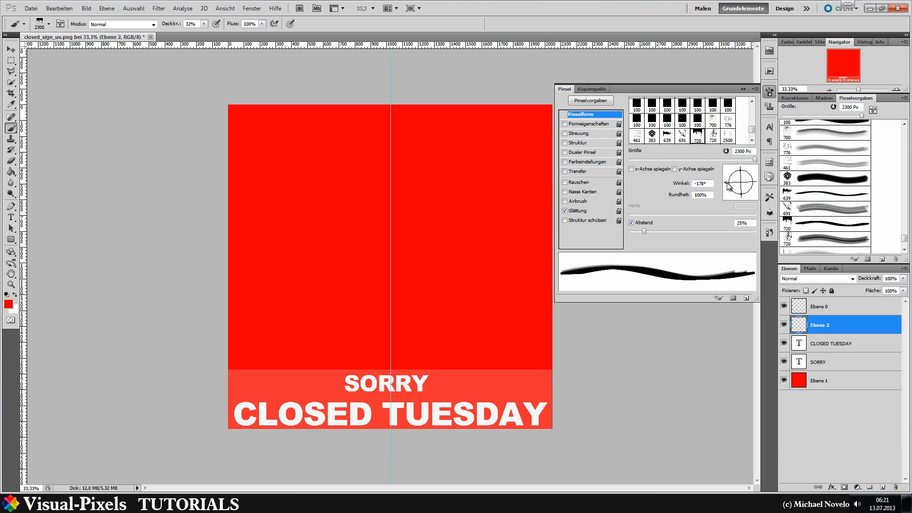
left_click(769, 92)
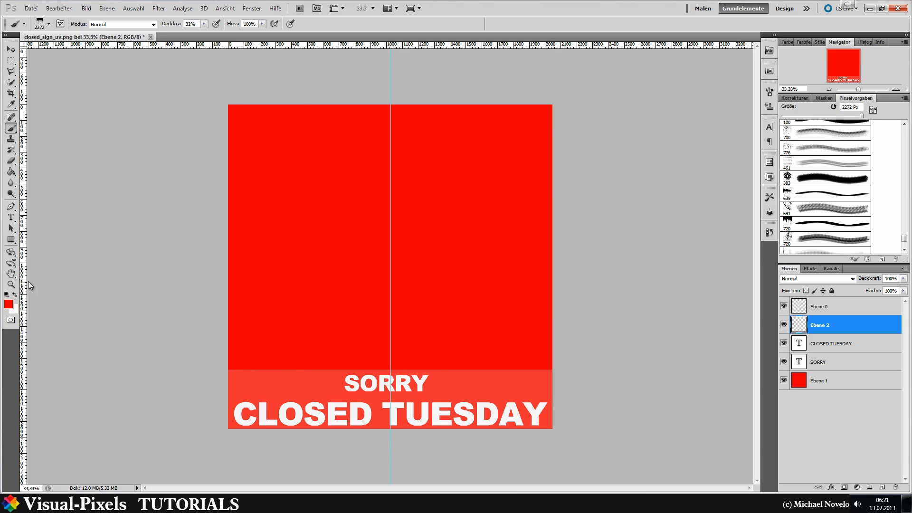
Step: Set the foreground colour to dark grey 3a3a3a and stamp the ragged edge once along the sign's lower border on Ebene 2
left_click(15, 295)
left_click(10, 307)
left_click_drag(531, 209, 493, 236)
left_click(748, 137)
key("b")
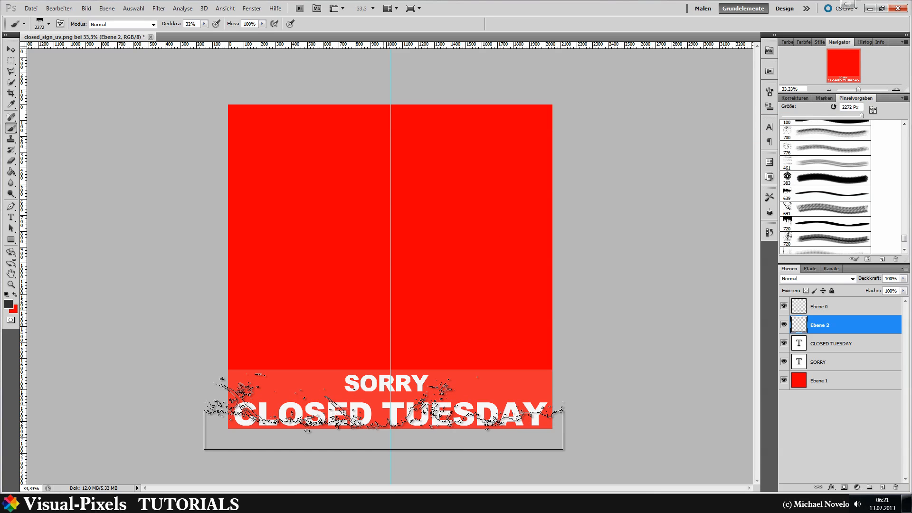
left_click(383, 411)
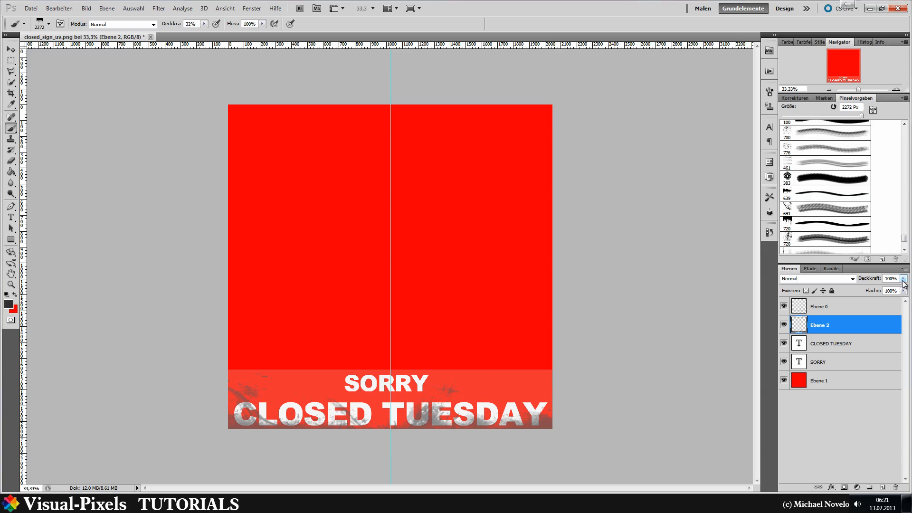
Step: Hide the UV template layer Ebene 0 and reduce the opacity of Ebene 2 to 64%
left_click(784, 307)
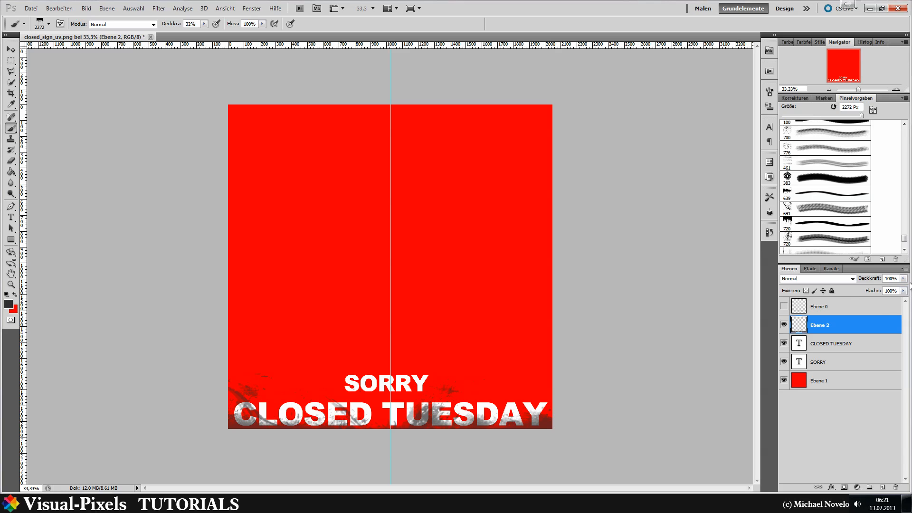
left_click_drag(903, 278, 887, 291)
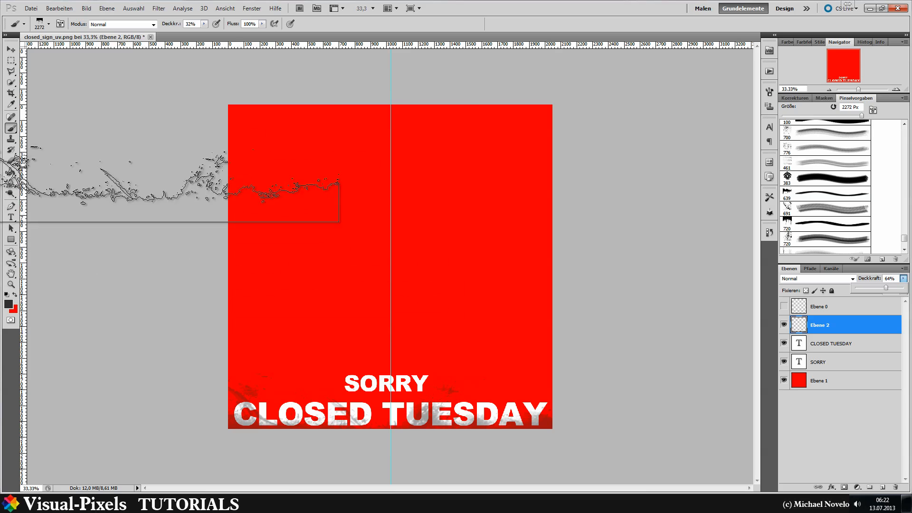
Step: Choose the 720 px vertical-streak brush with 18% opacity and a dark reddish-brown foreground colour (542f2f)
left_click(822, 241)
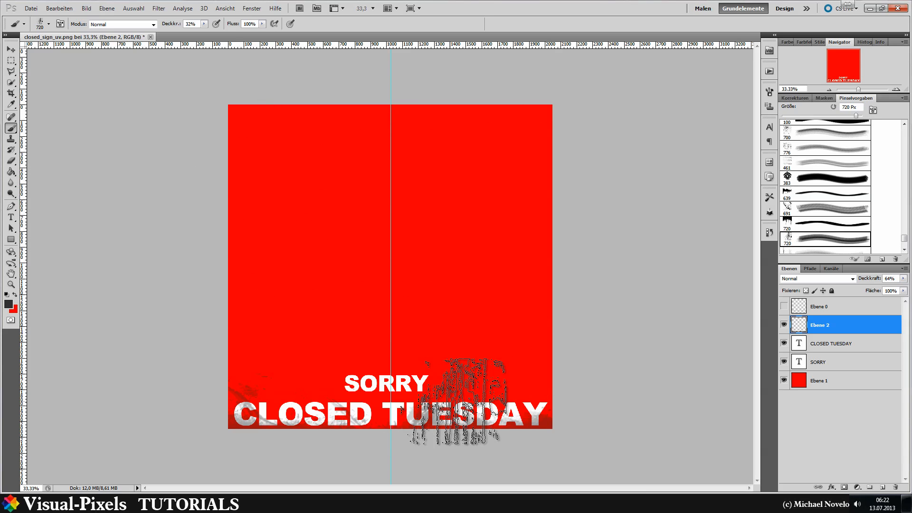
left_click(204, 24)
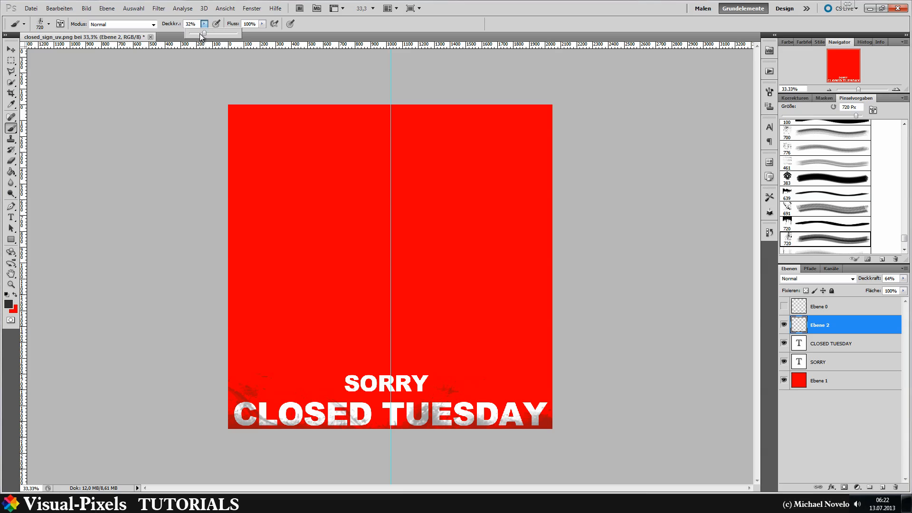
left_click_drag(199, 33, 197, 33)
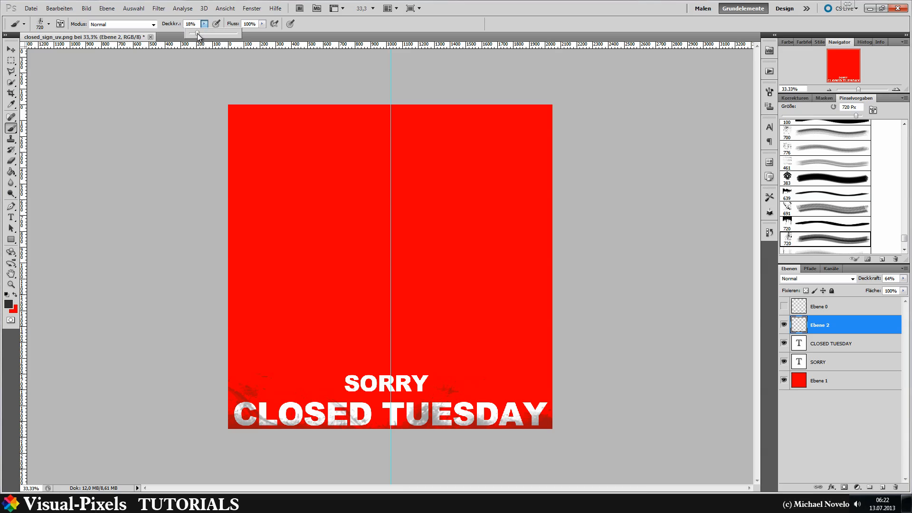
left_click(9, 306)
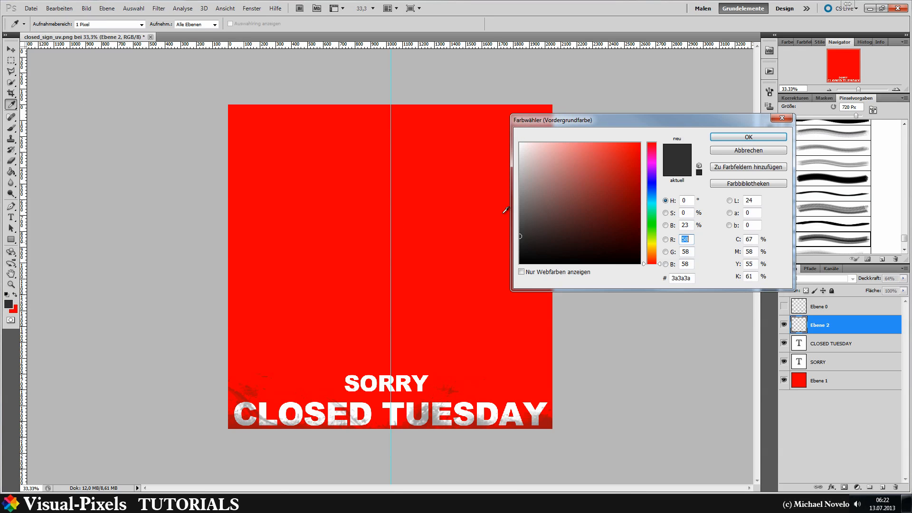
left_click_drag(593, 229, 572, 223)
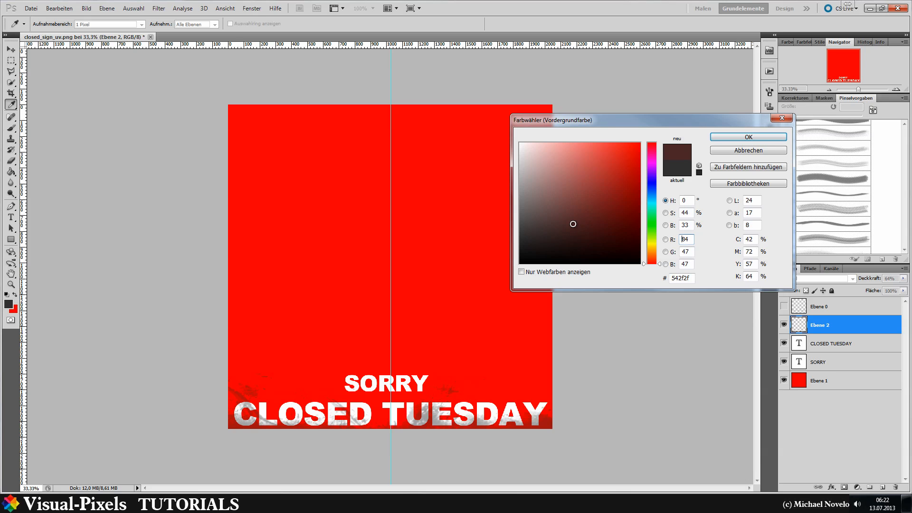
left_click(734, 137)
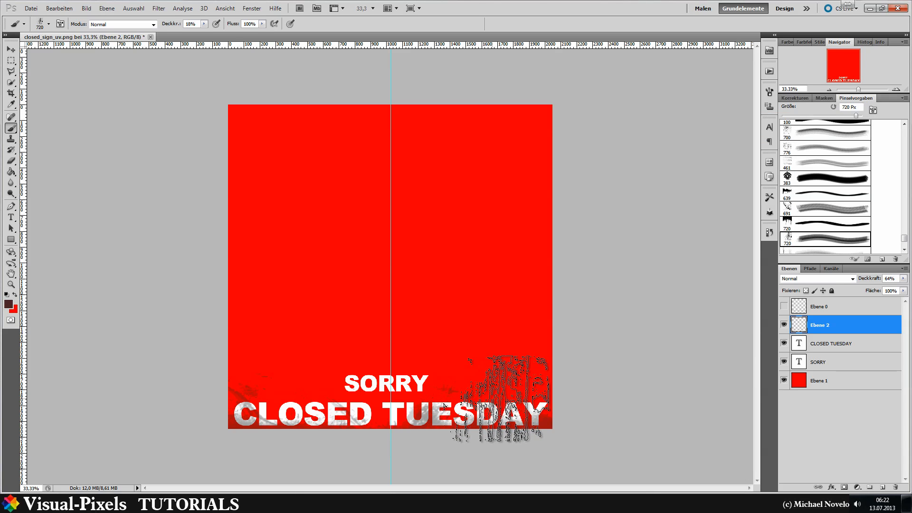
Step: Stamp faint dirt streaks across the SORRY / CLOSED TUESDAY strip on Ebene 2, covering its full width
left_click(503, 398)
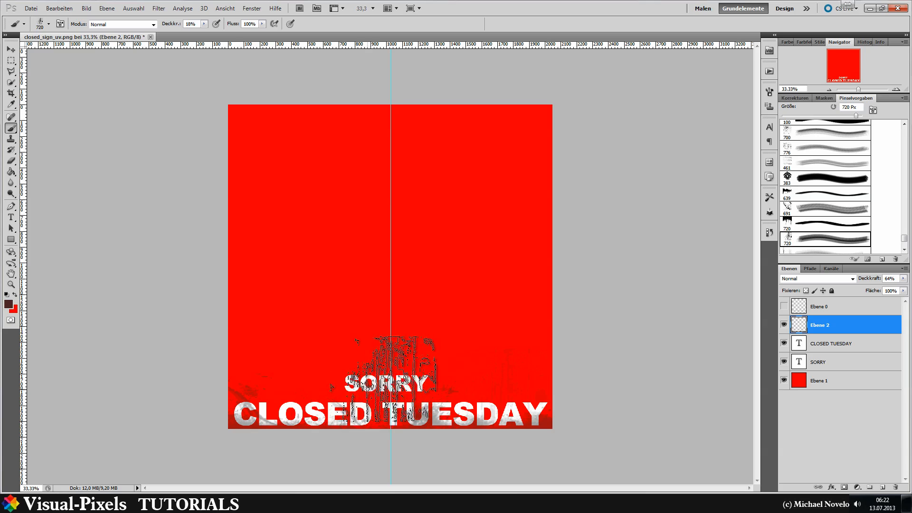
left_click(441, 376)
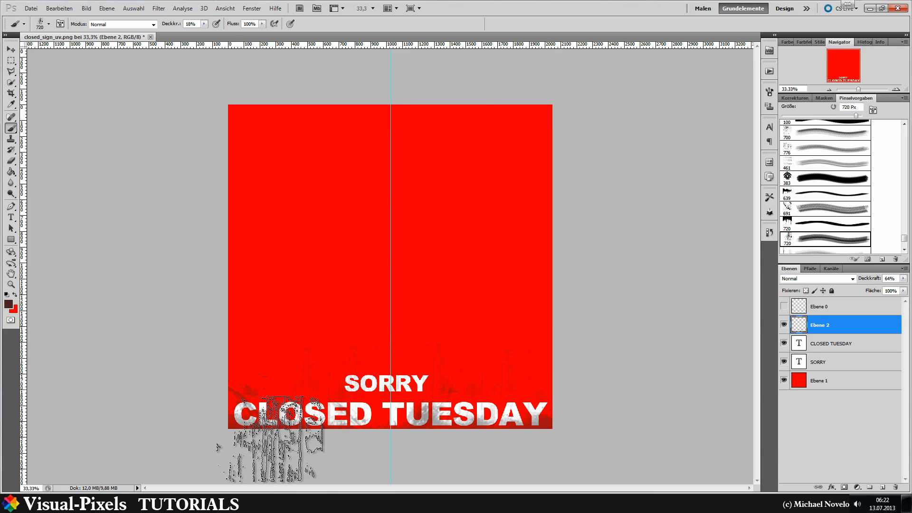
mouse_move(262, 451)
left_mouse_down()
mouse_move(223, 403)
mouse_move(264, 456)
left_mouse_up()
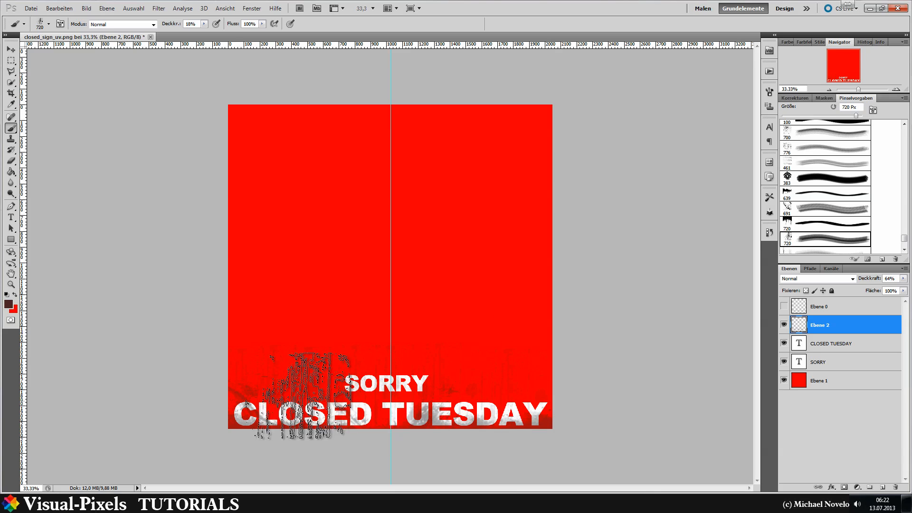
left_click(817, 200)
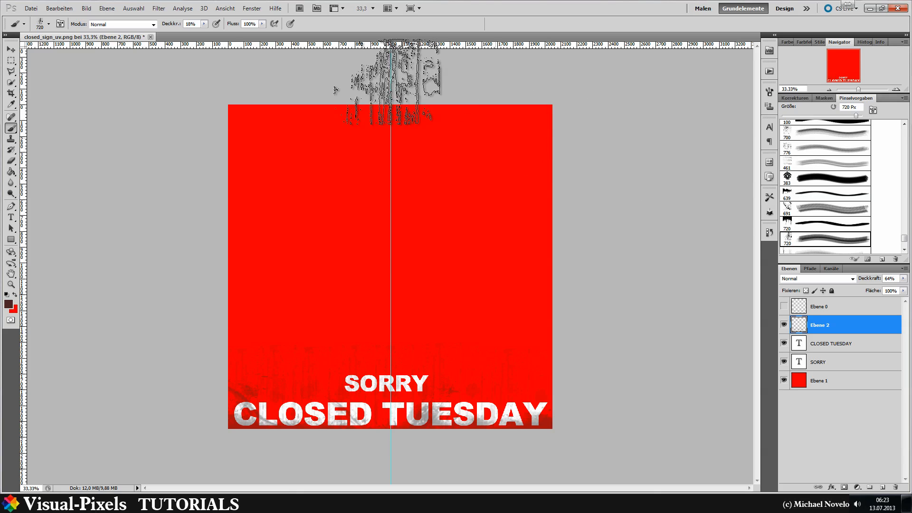
Step: Save a JPEG copy as closed_sign_color.jpg in the Texture folder, with maximum quality 12
left_click(31, 8)
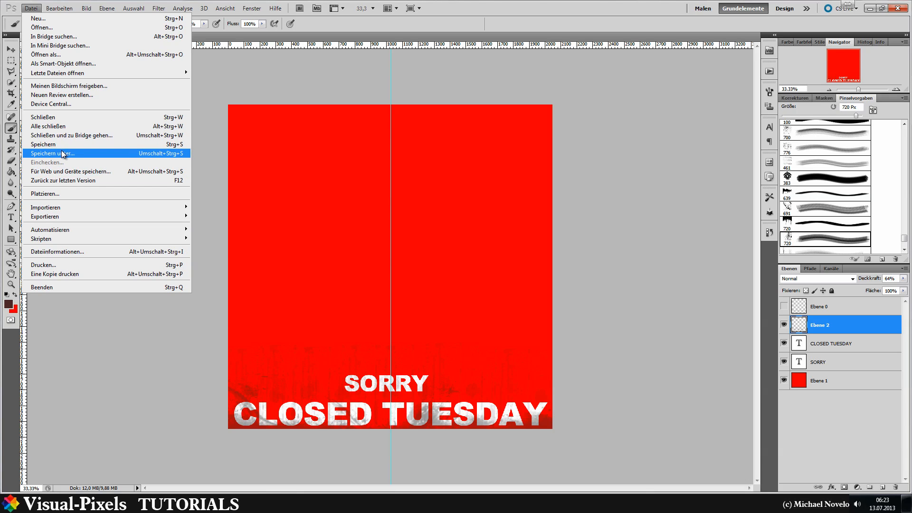
key("Escape")
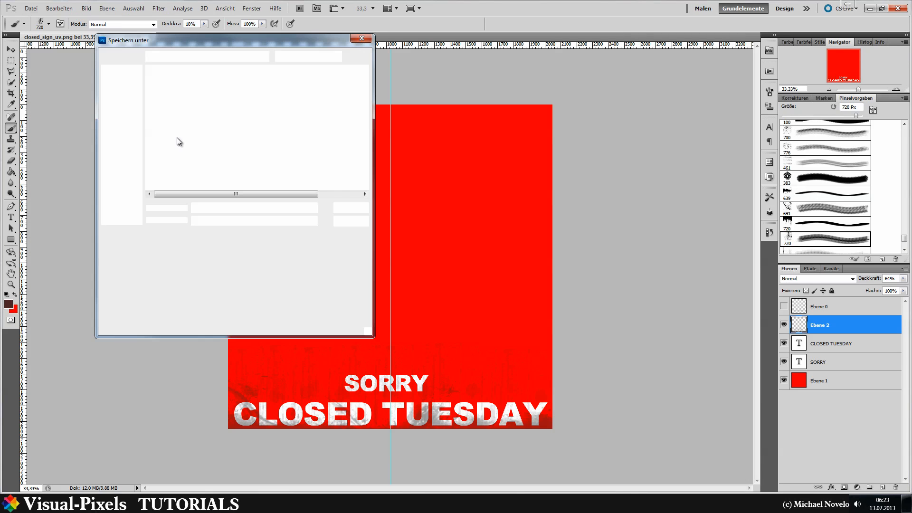
left_click(226, 222)
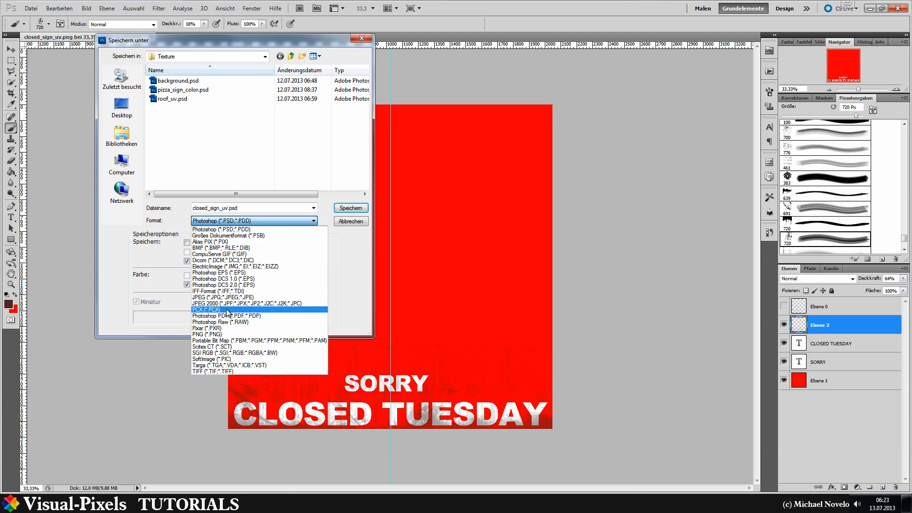
left_click(224, 297)
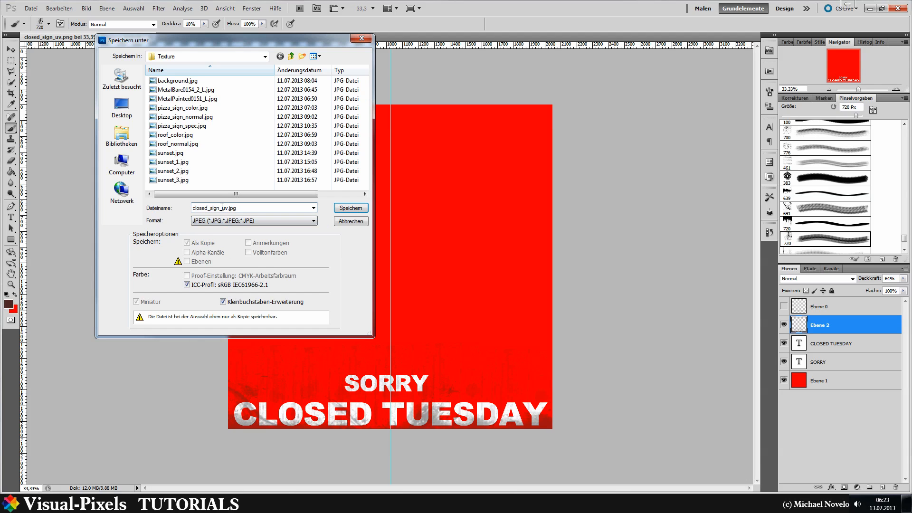
left_click(223, 207)
left_click(222, 208)
left_click_drag(223, 207, 225, 208)
type("color")
key("Return")
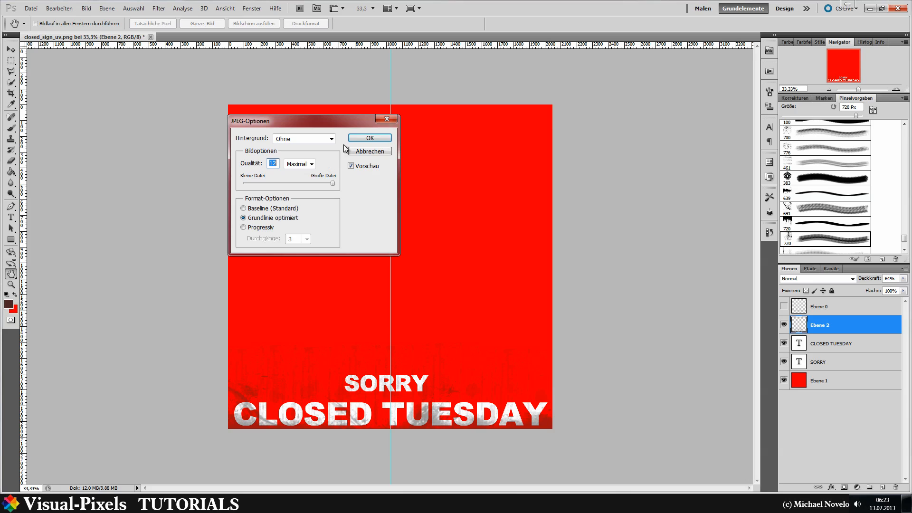
left_click(369, 136)
key("b")
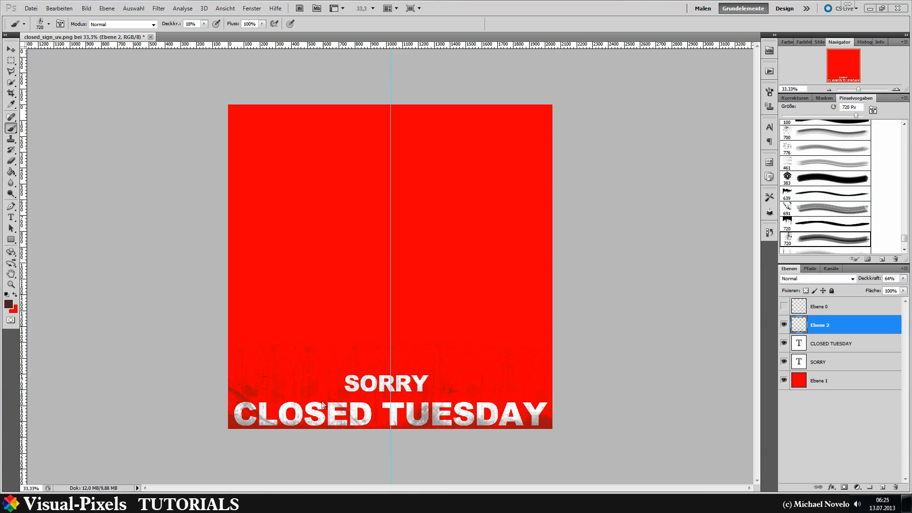
Step: Switch to Blender, select the roof block in Object Mode, and replace the UV/Image Editor above the viewport with the Node Editor
key("alt+Tab")
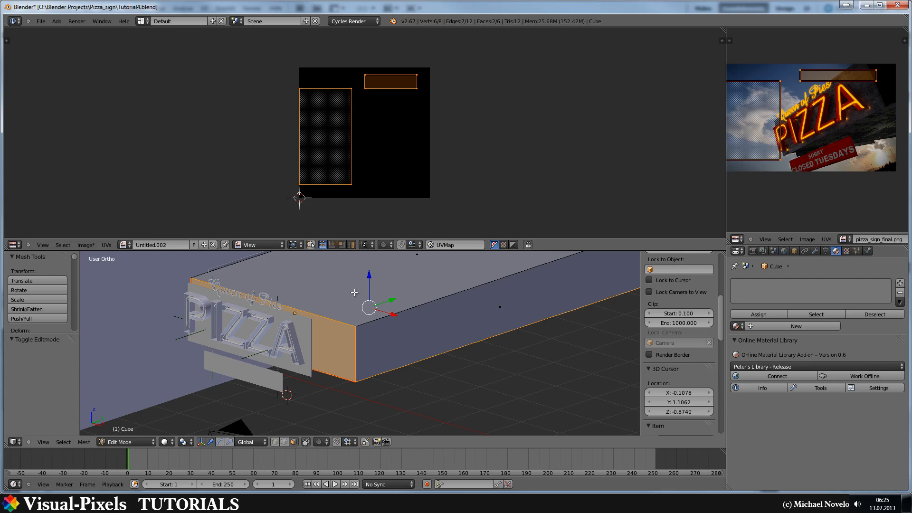
key("Tab")
right_click(369, 311)
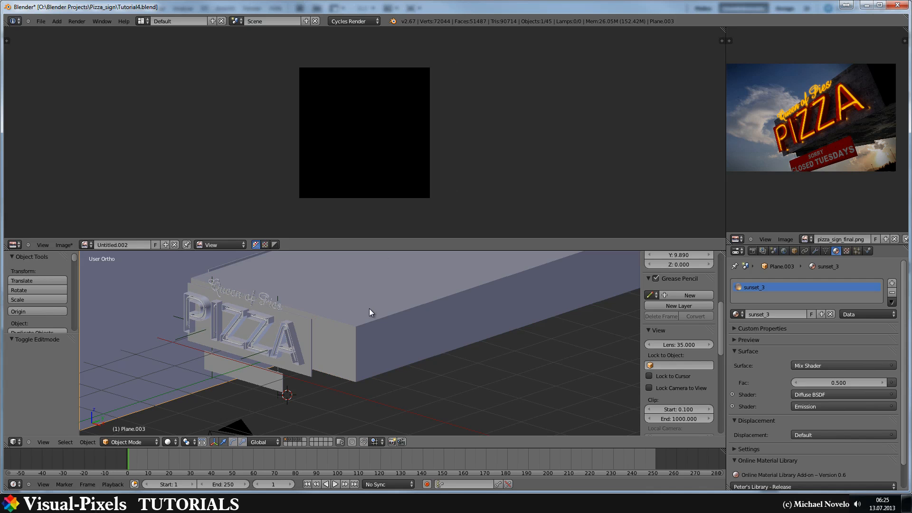
right_click(355, 326)
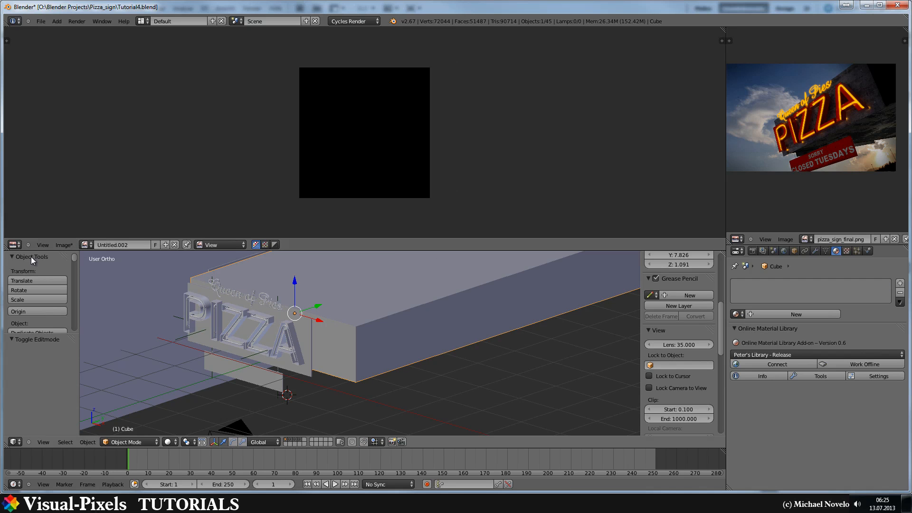
left_click(13, 245)
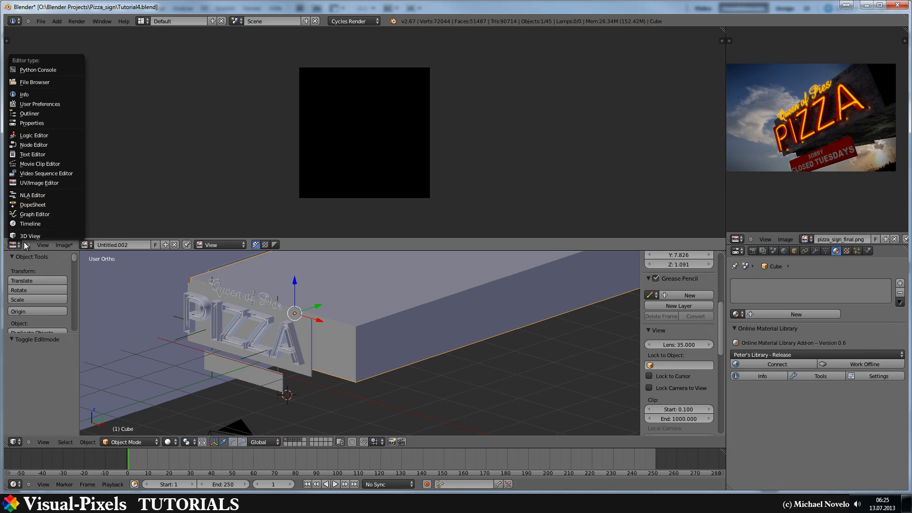
left_click(44, 145)
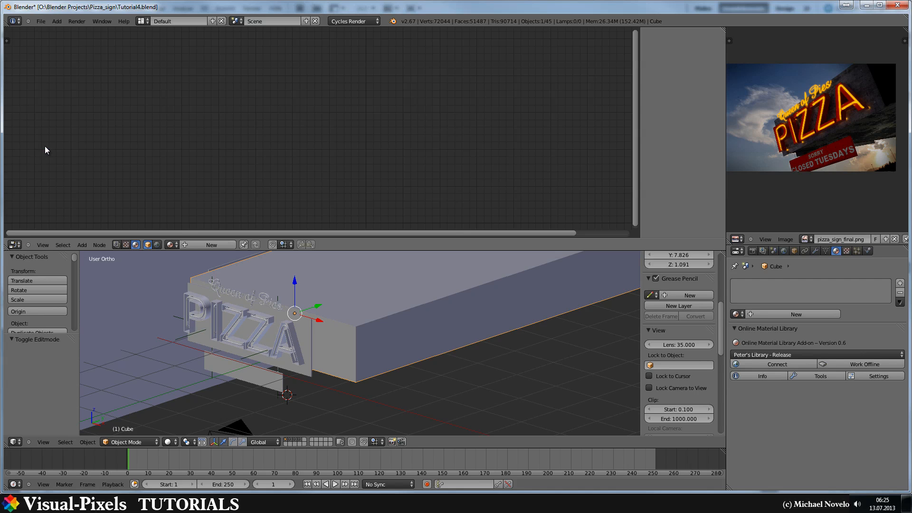
Step: Create a new material named Roof on the roof block
left_click(803, 313)
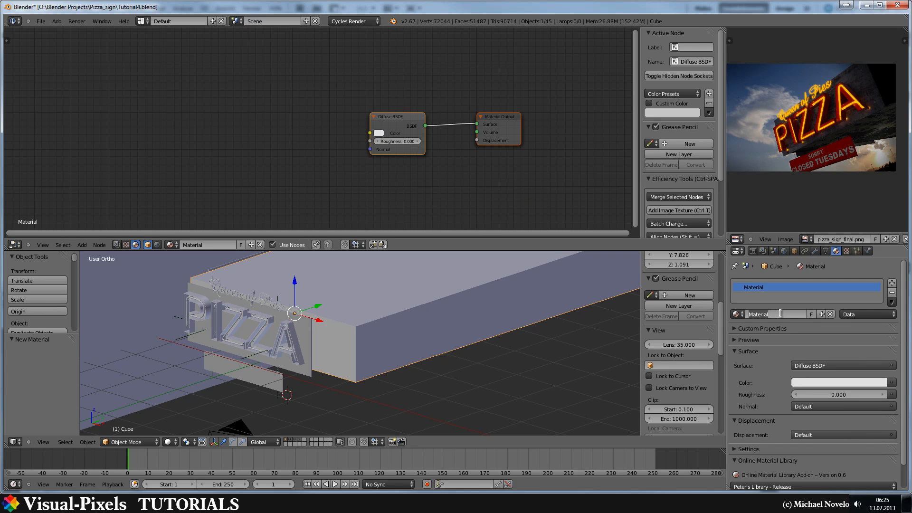
type("Roof")
key("Return")
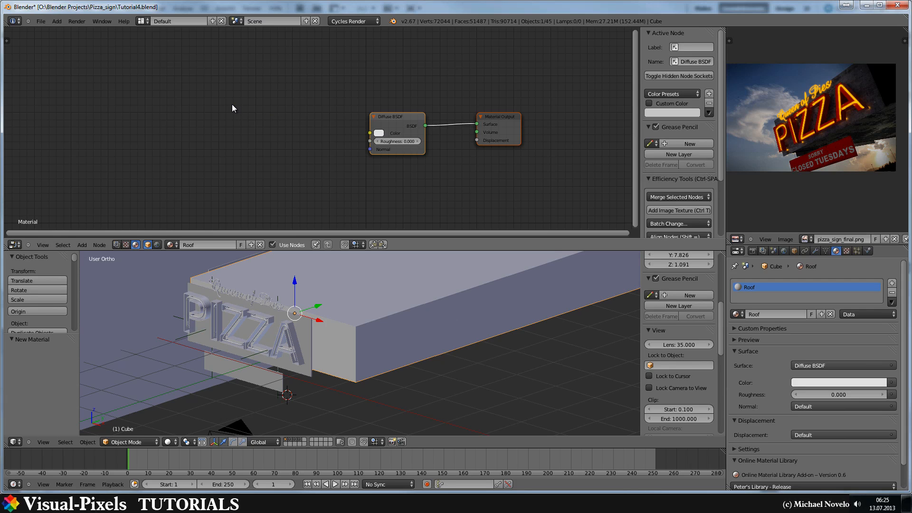
Step: Add an Image Texture node to the Roof material and load roof_color.jpg from the Texture folder
key("shift+a")
mouse_move(224, 142)
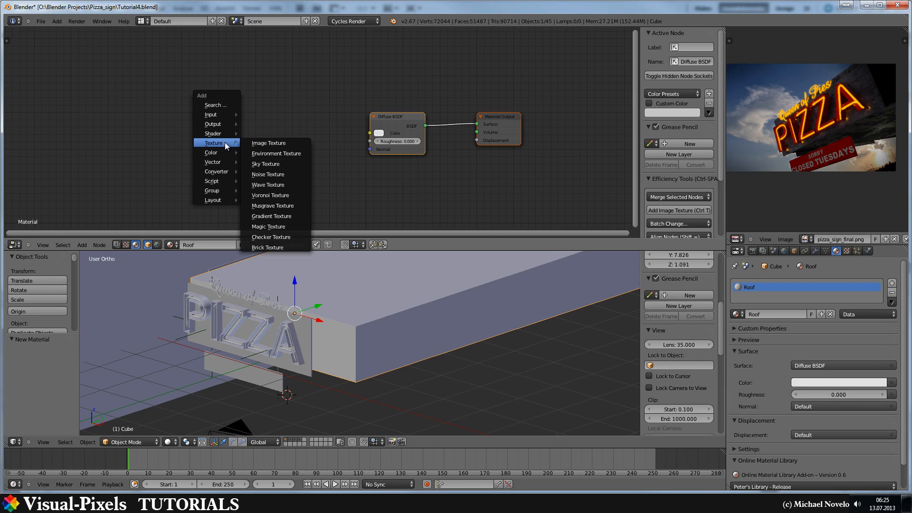
left_click(277, 141)
left_click(137, 94)
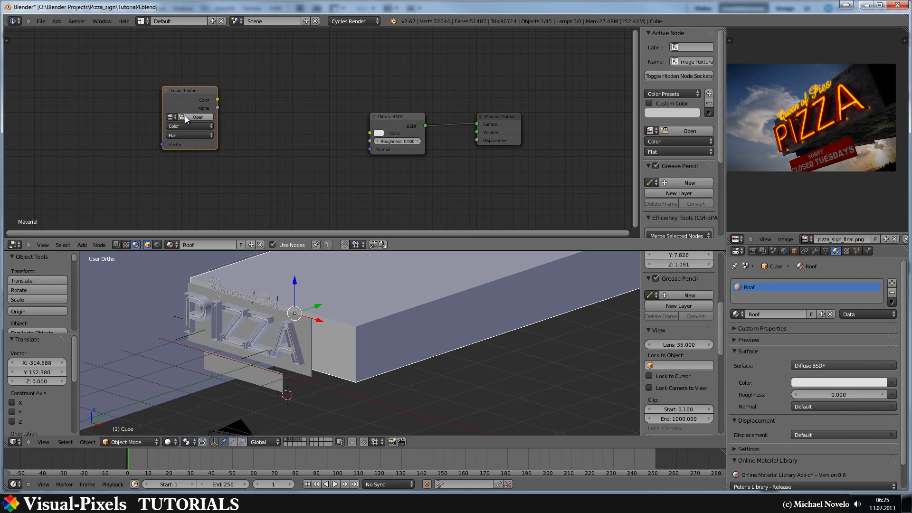
left_click(185, 115)
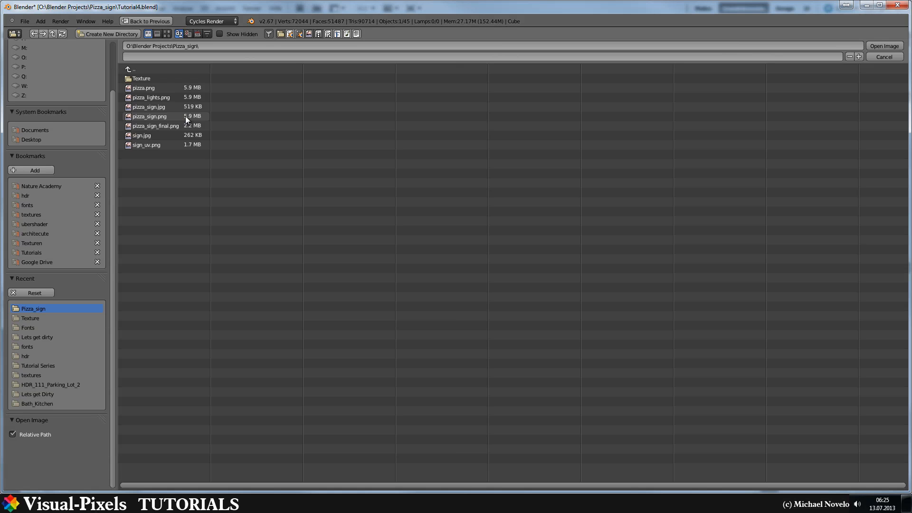
left_click(150, 77)
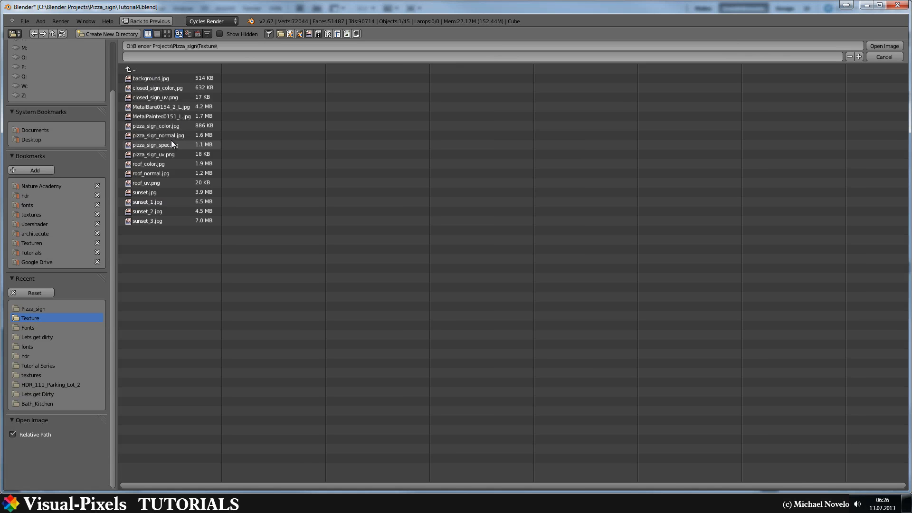
left_click(161, 163)
left_click(888, 47)
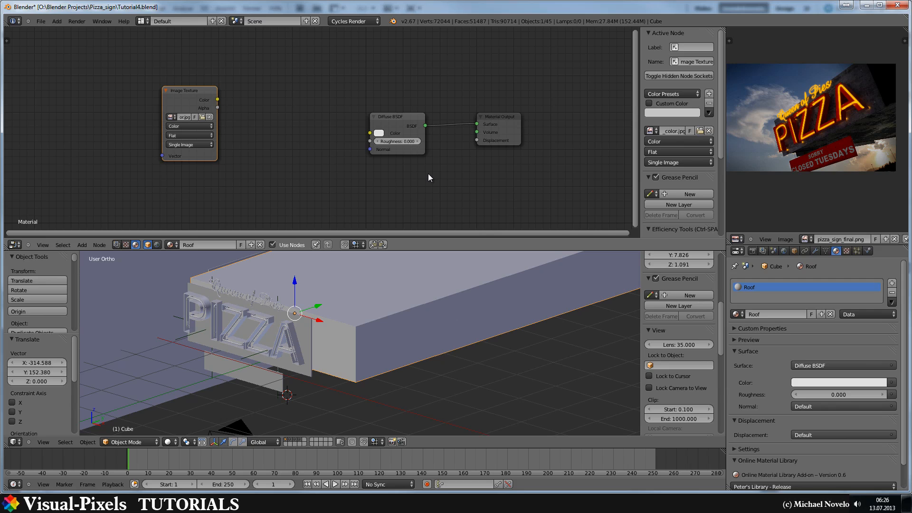
Step: Turn the reference image area into a 3D View, and link the roof texture's Color output to the Diffuse BSDF Color input
left_click(742, 237)
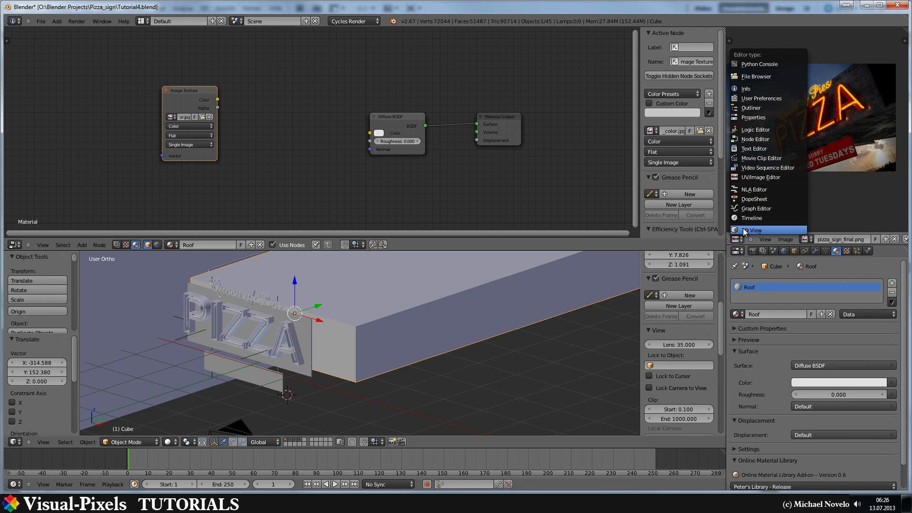
left_click(743, 229)
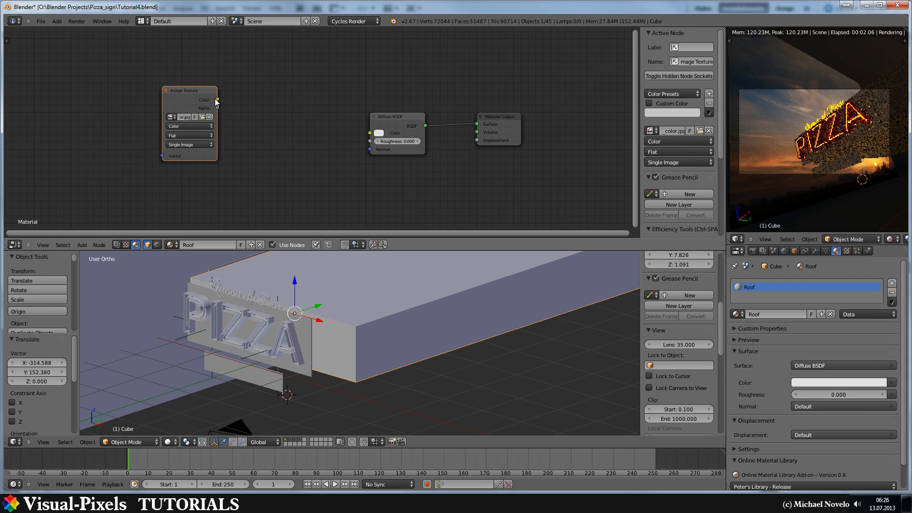
left_click_drag(216, 99, 369, 133)
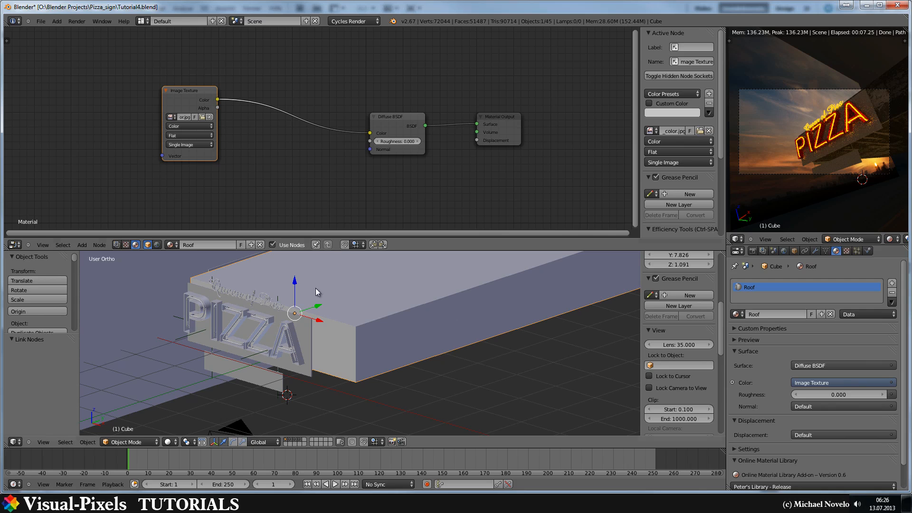
Step: Create a new material named Pizza_sign on the plane behind the PIZZA letters
right_click(304, 331)
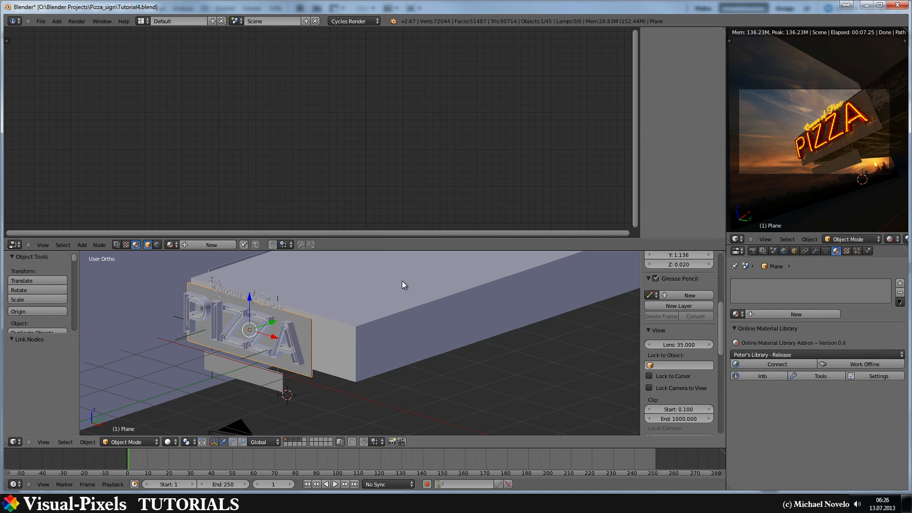
left_click(796, 314)
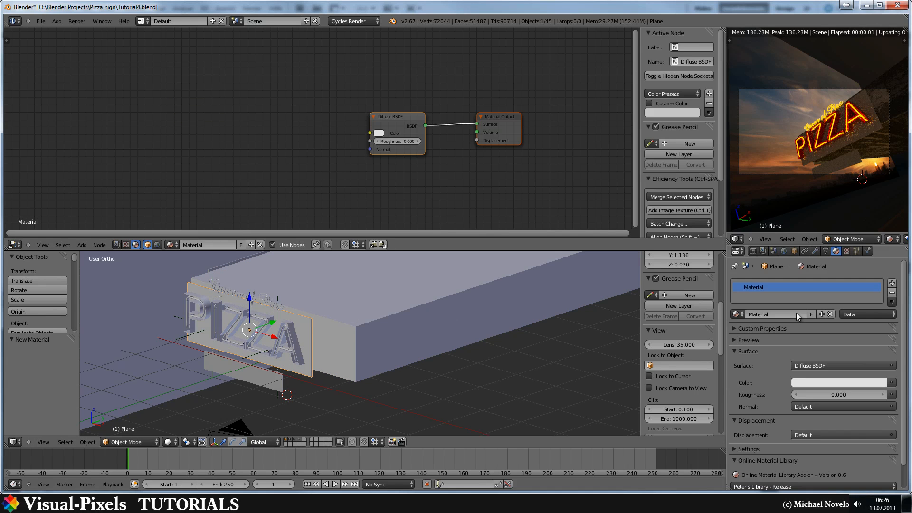
double_click(778, 312)
type("Pizza_sign")
key("Return")
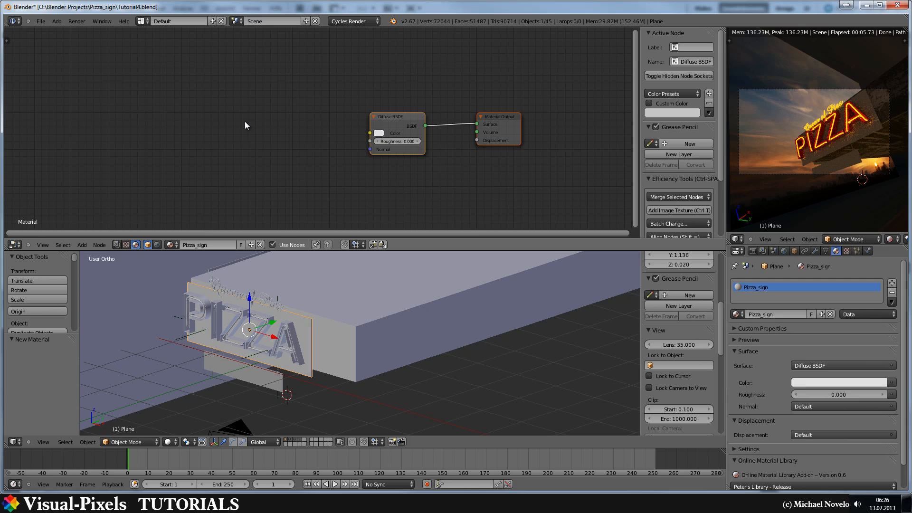
Step: Add an Image Texture node with pizza_sign_color.jpg and link its Color output to the Diffuse BSDF Color input of Pizza_sign
key("shift+a")
left_click(272, 120)
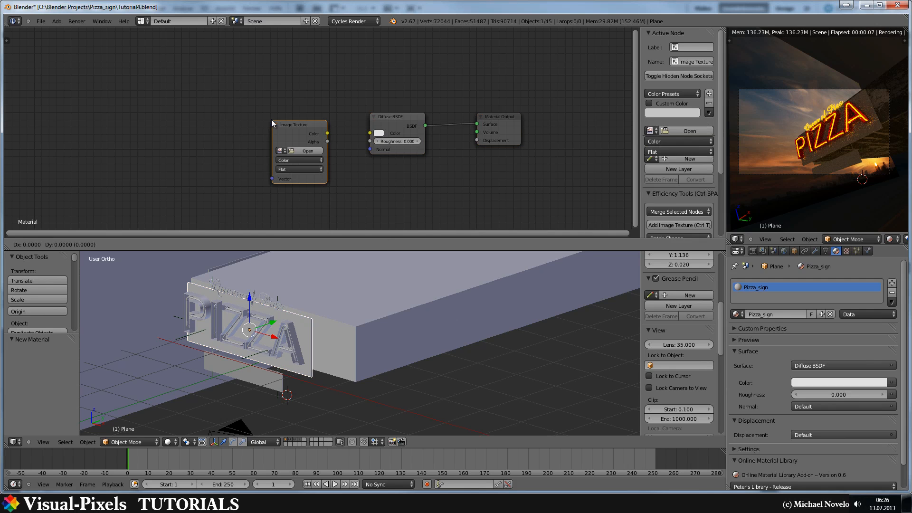
left_click(199, 87)
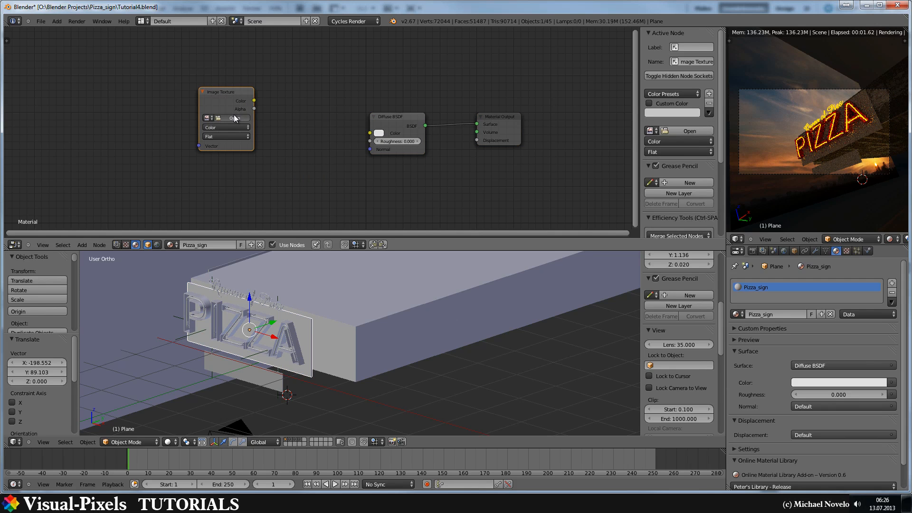
left_click(235, 119)
left_click(155, 78)
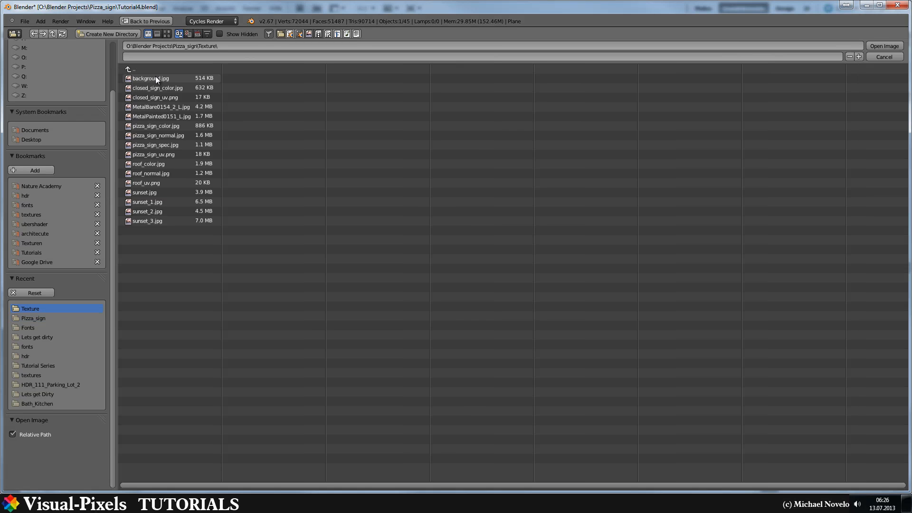
left_click(155, 126)
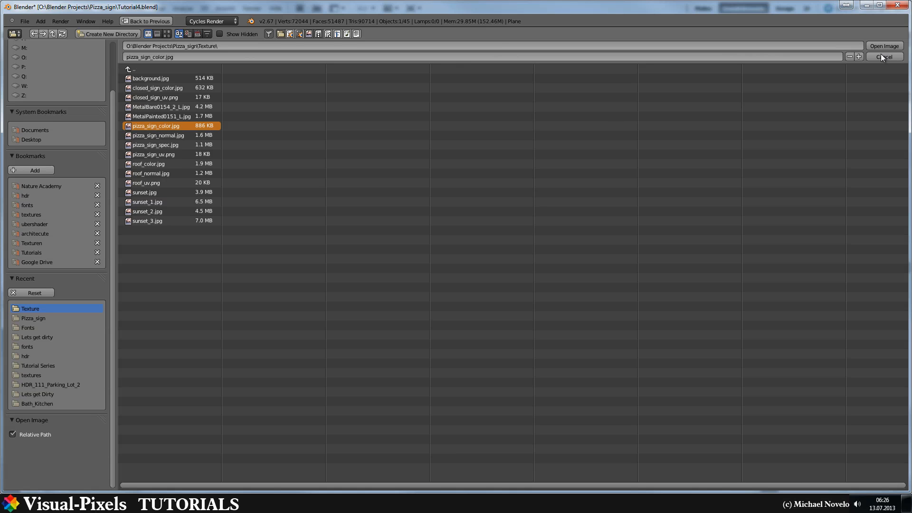
key("Return")
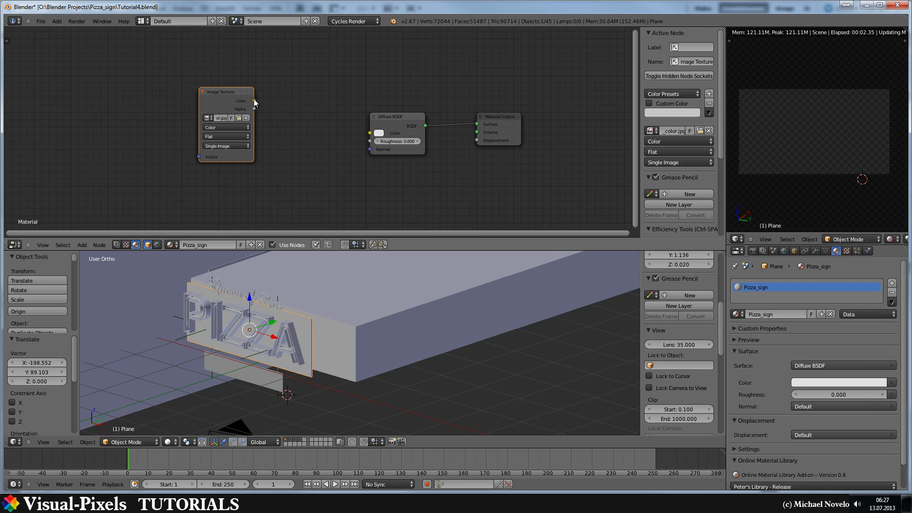
left_click_drag(253, 100, 370, 133)
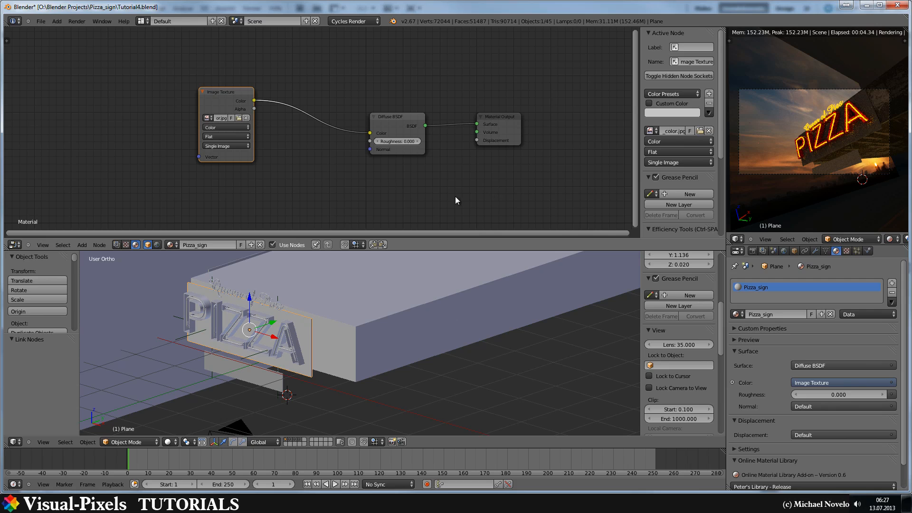
Step: Create a new material named closed_sign on the small plane below the pizza sign
right_click(249, 378)
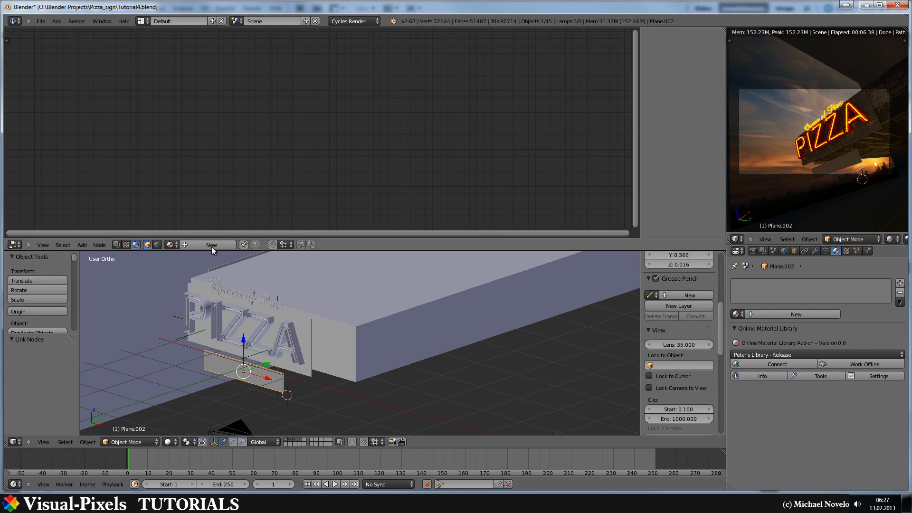
left_click(776, 313)
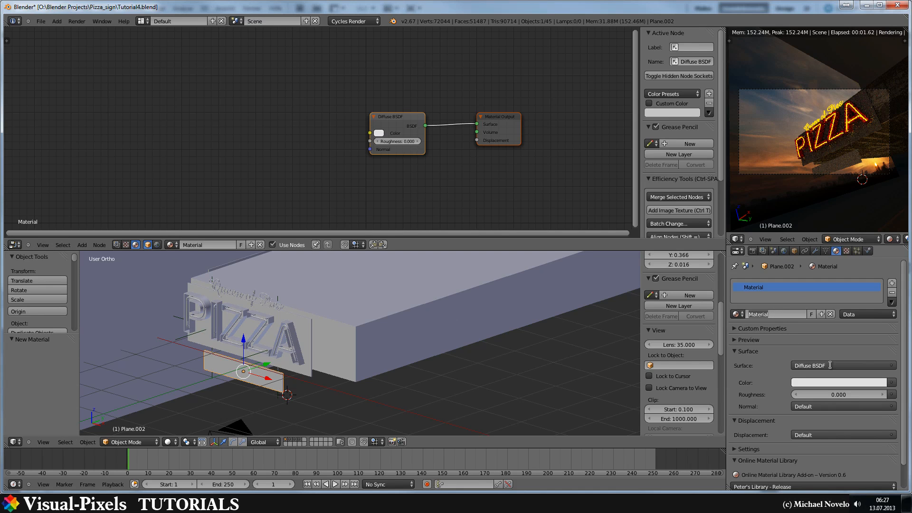
type("closed_sign")
key("Return")
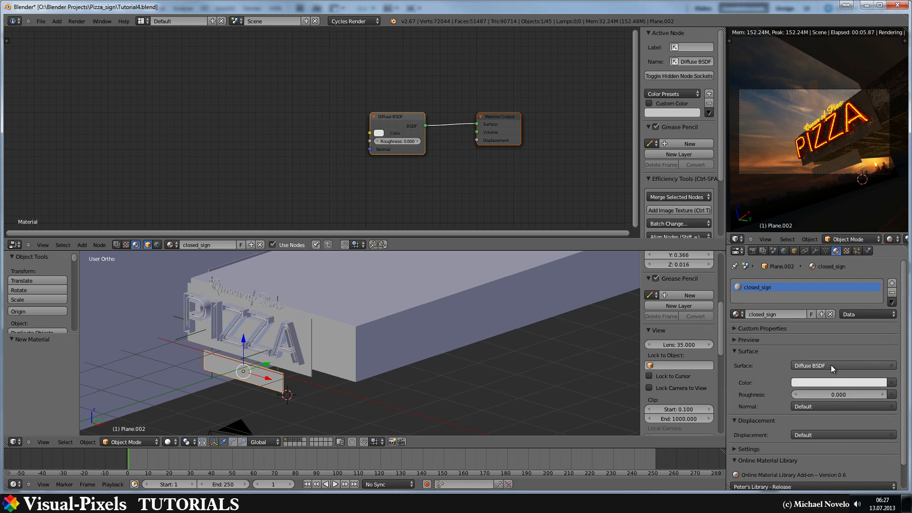
Step: Add an Image Texture node with closed_sign_color.jpg from the Texture folder and link its Color output to the closed_sign Diffuse BSDF Color
key("shift+a")
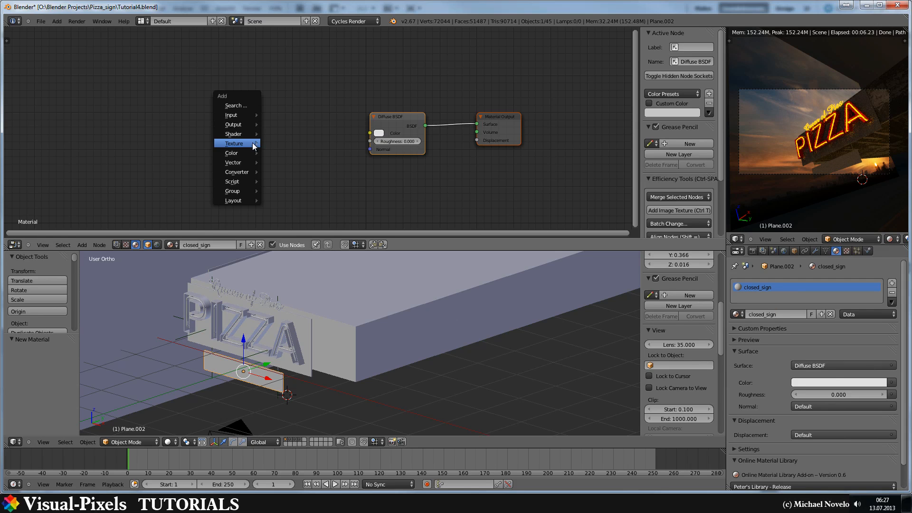
left_click(280, 144)
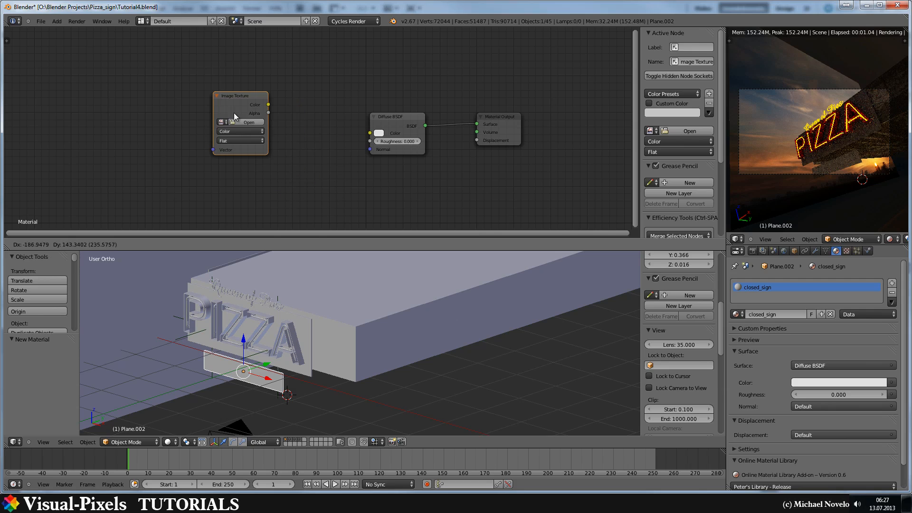
left_click(233, 112)
left_click(238, 121)
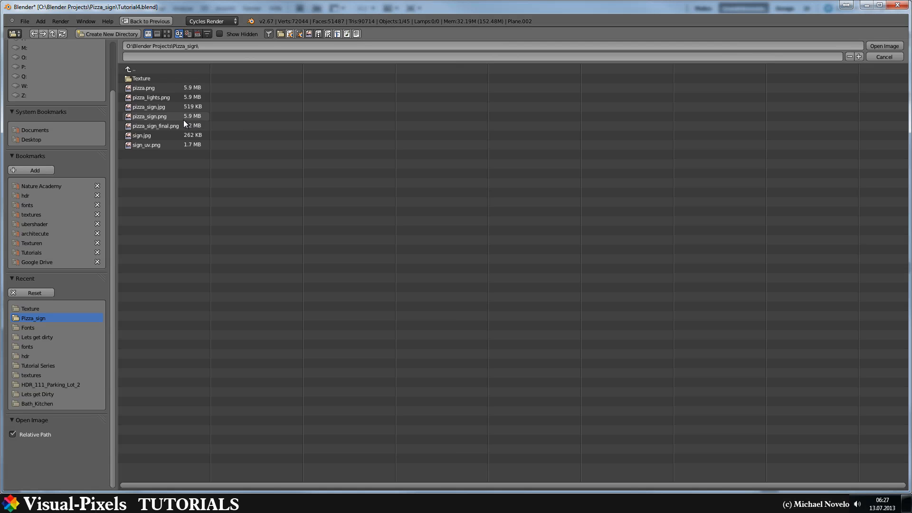
left_click(163, 78)
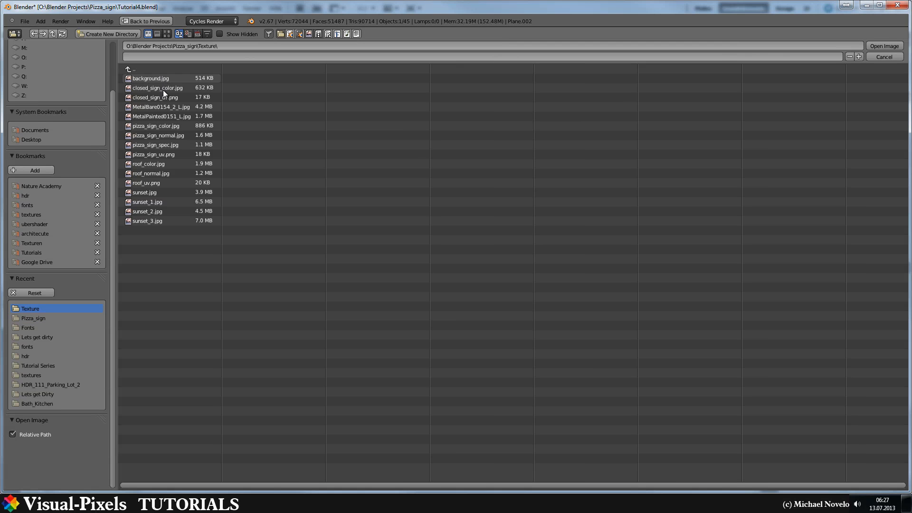
left_click(163, 88)
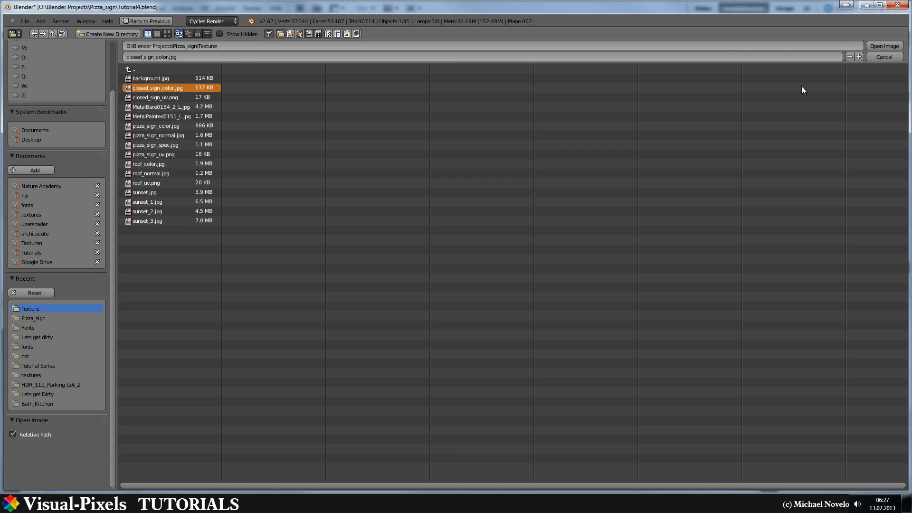
left_click(873, 48)
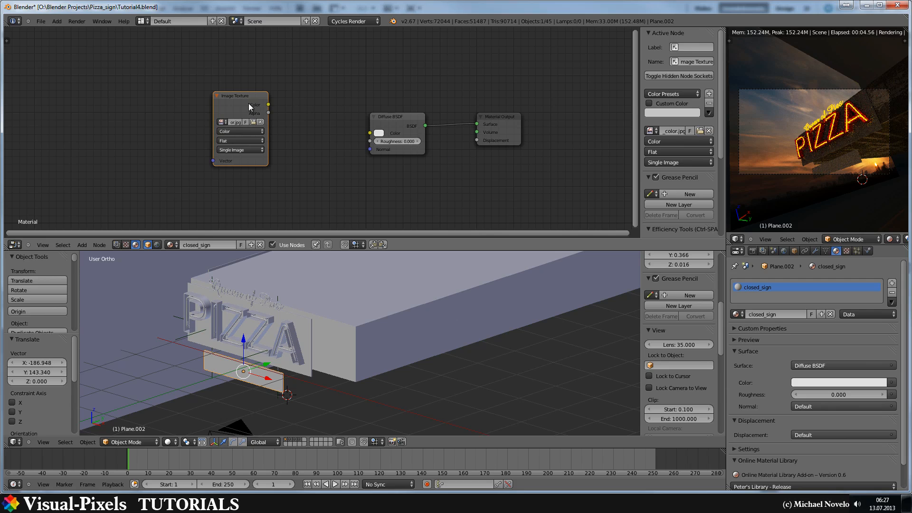
left_click_drag(268, 105, 379, 135)
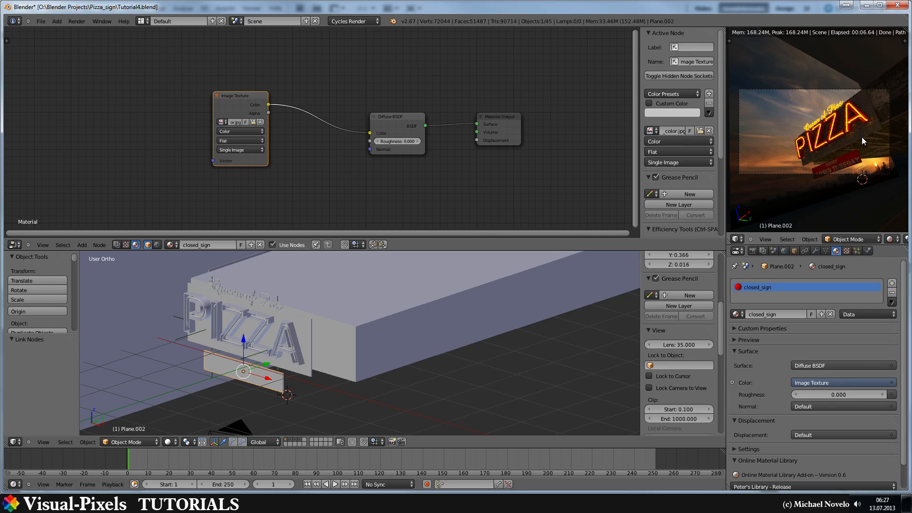
Step: Select the plane behind the PIZZA letters and examine the pizza_sign_normal.jpg image in the Windows photo viewer
right_click(865, 105)
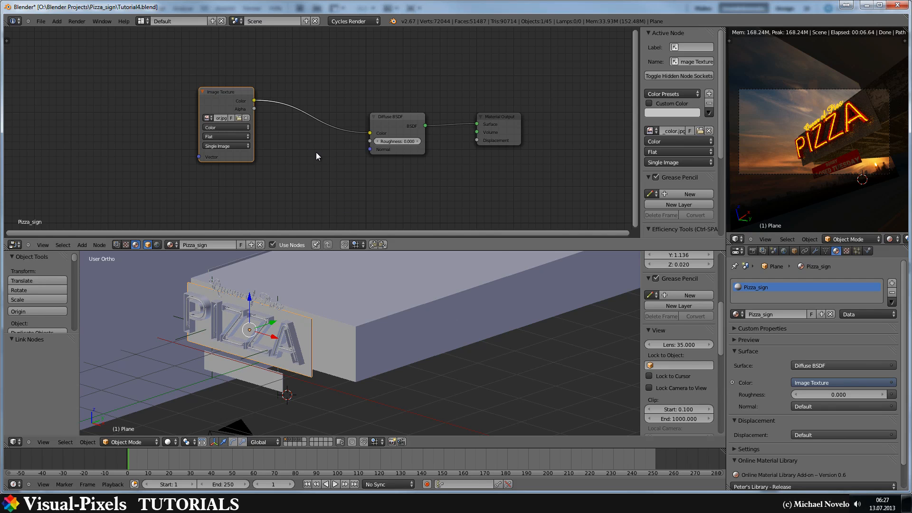
middle_click_drag(333, 143, 286, 100)
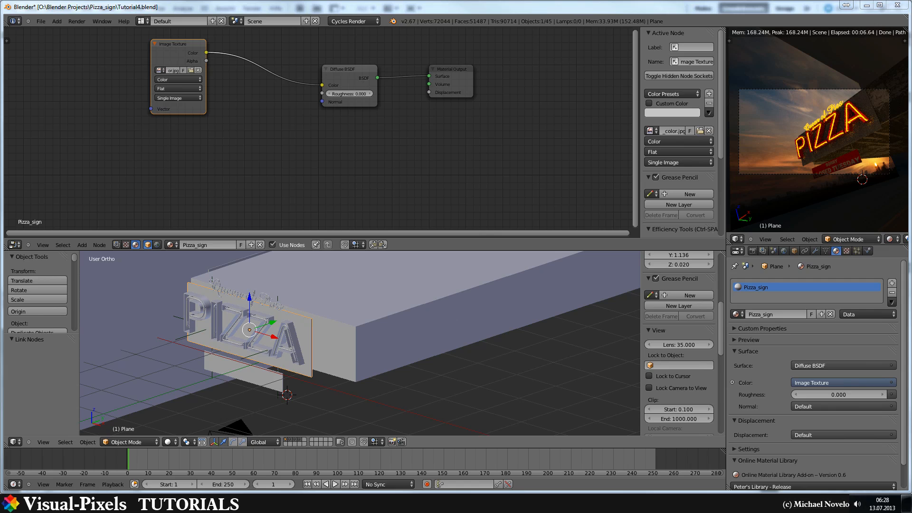
left_click_drag(105, 12, 318, 14)
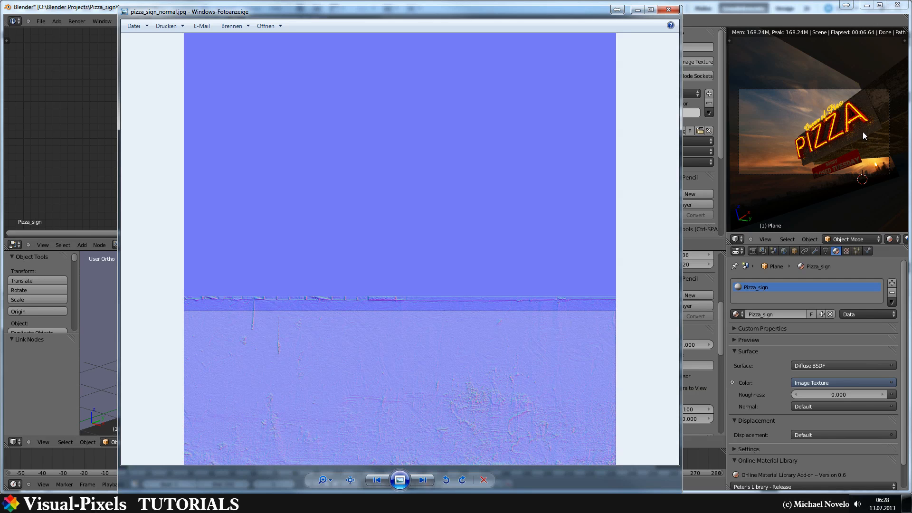
left_click_drag(570, 14, 4, 19)
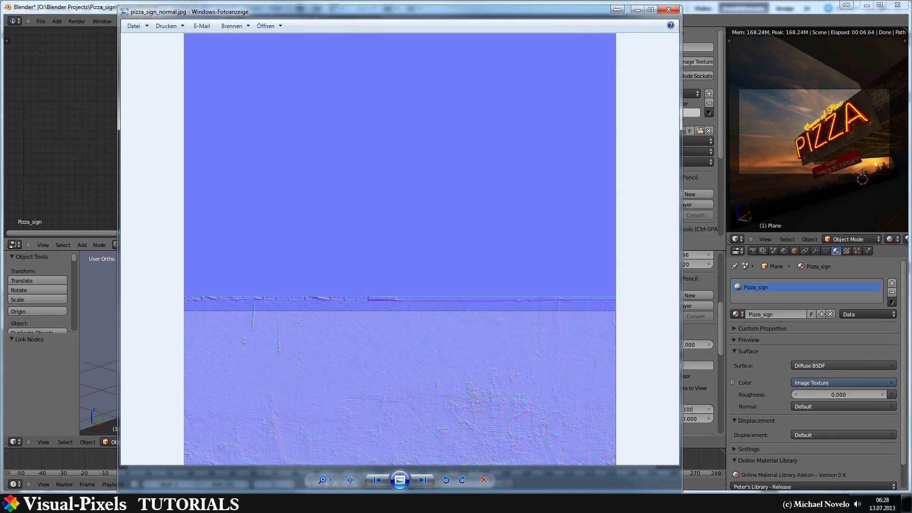
key("alt+F4")
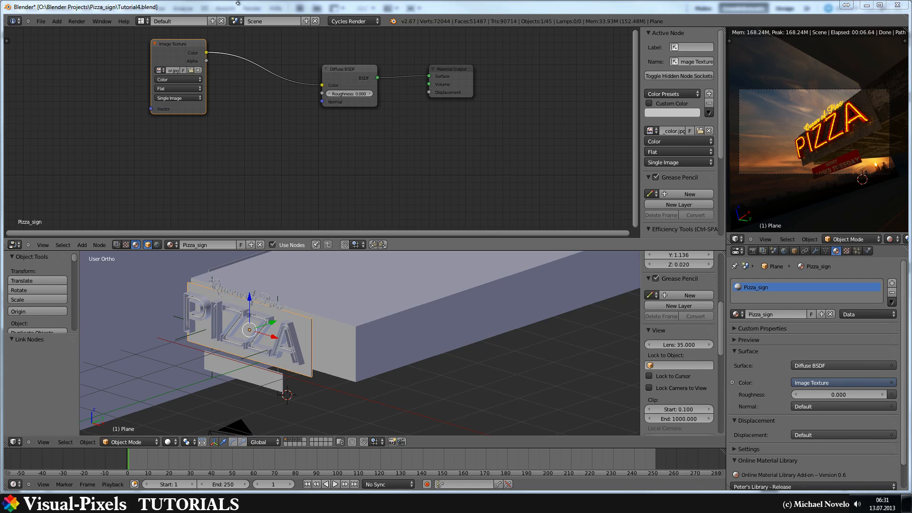
Step: Add a second Image Texture node to the Pizza_sign material and load pizza_sign_normal.jpg from the Texture folder
key("shift+a")
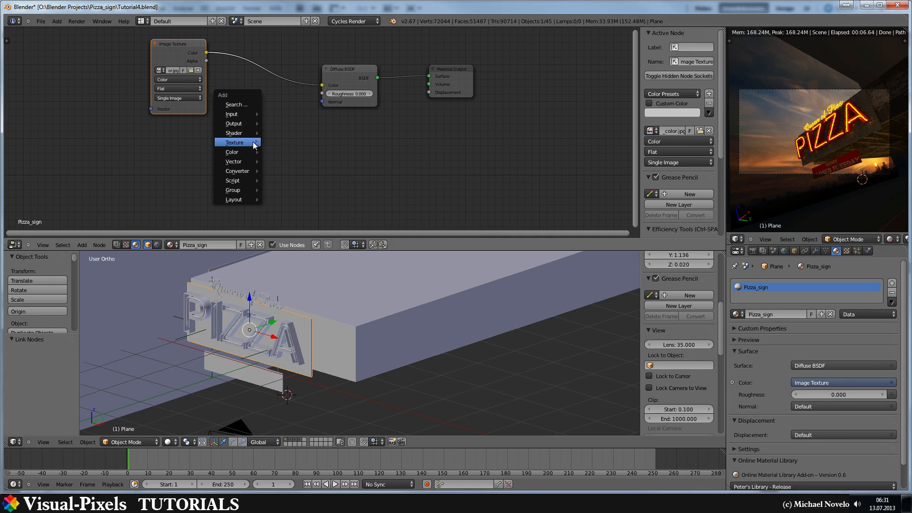
mouse_move(253, 142)
left_click(314, 145)
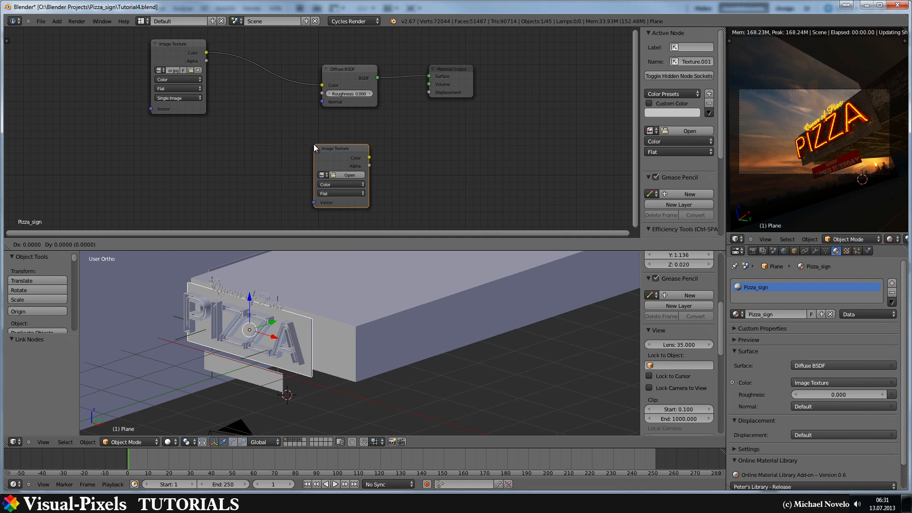
left_click(158, 147)
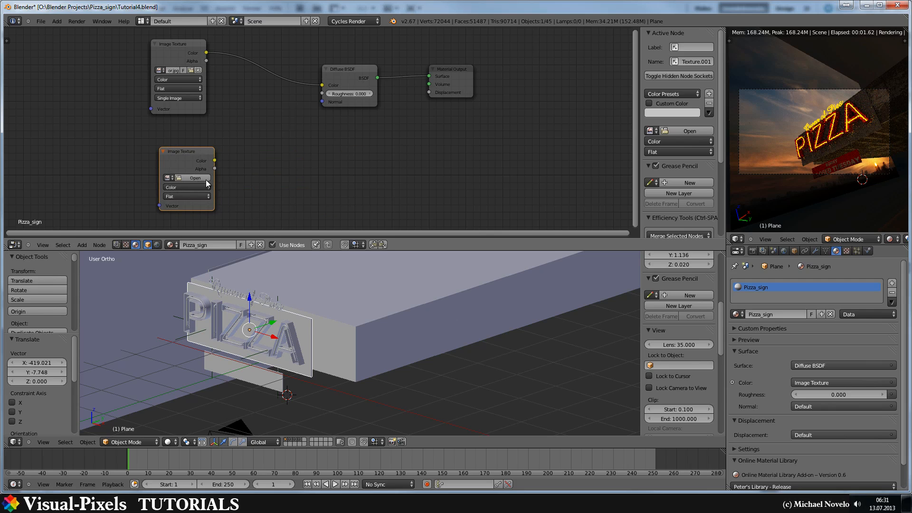
left_click(192, 175)
left_click(158, 79)
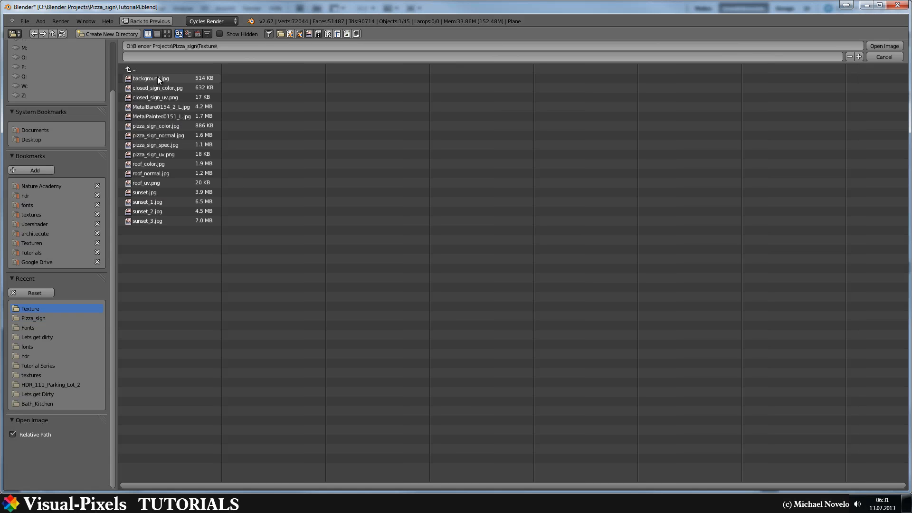
left_click(173, 136)
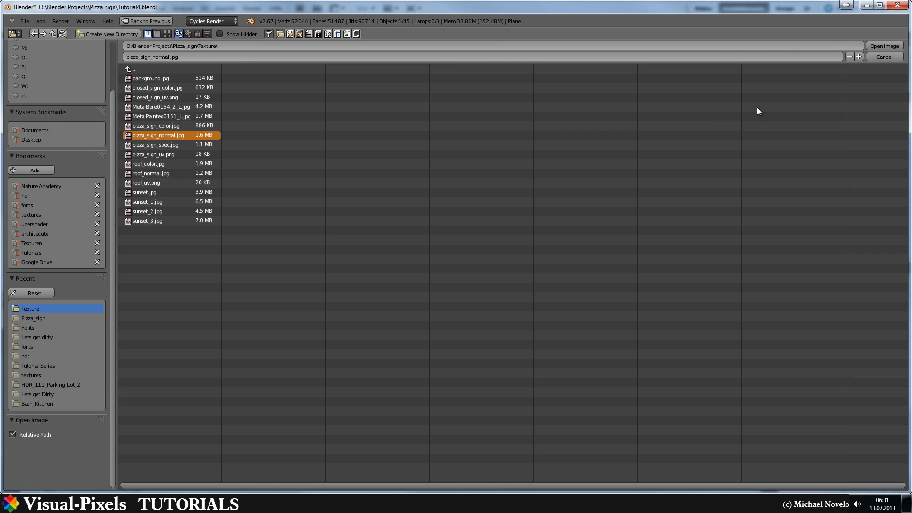
left_click(875, 47)
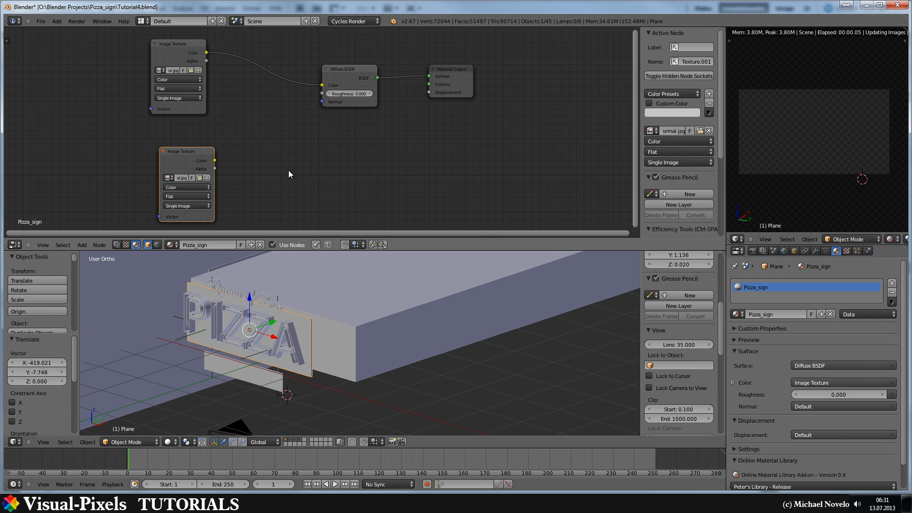
Step: Add a Normal Map node, feed it the normal image's Color, and link its Normal output to the Diffuse BSDF Normal input
key("shift+a")
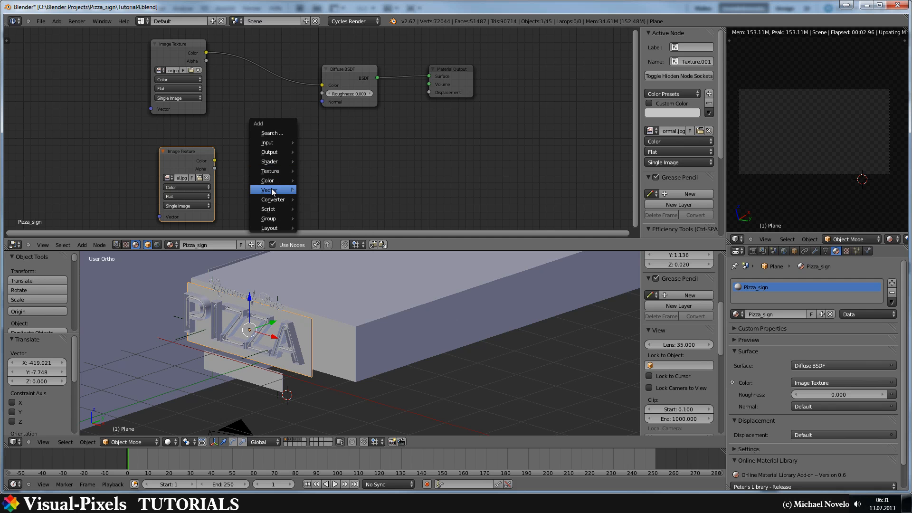
mouse_move(288, 190)
left_click(333, 212)
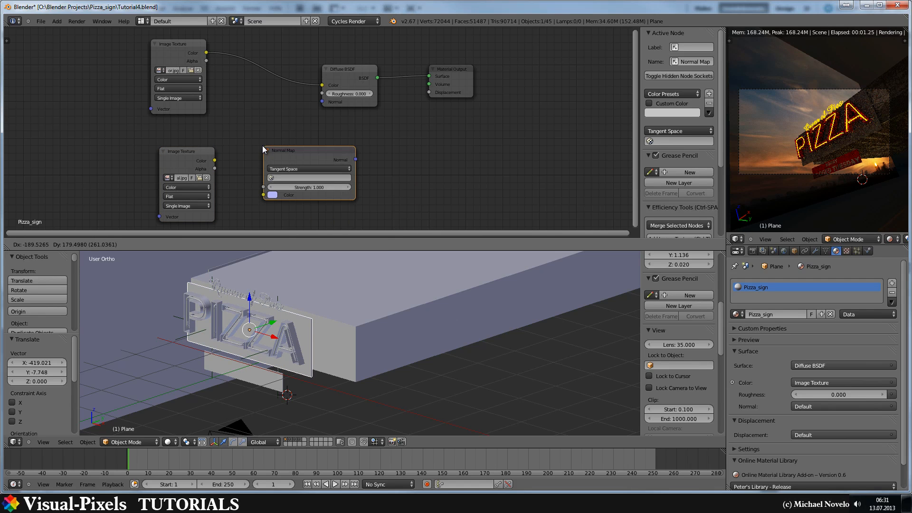
left_click(288, 167)
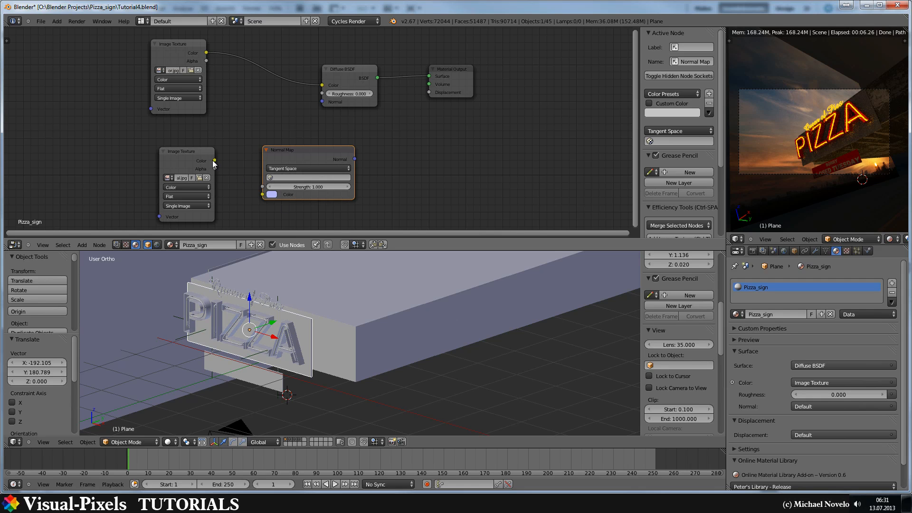
left_click_drag(214, 161, 266, 197)
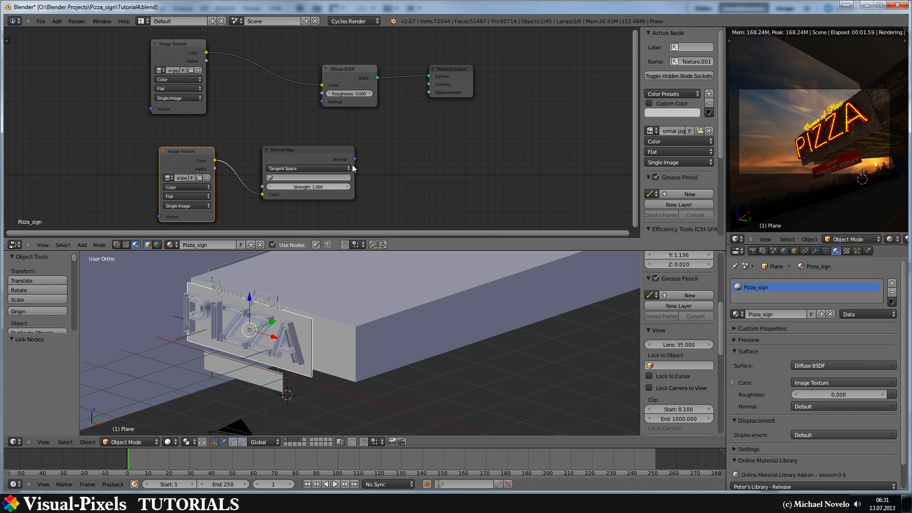
left_click_drag(354, 158, 320, 104)
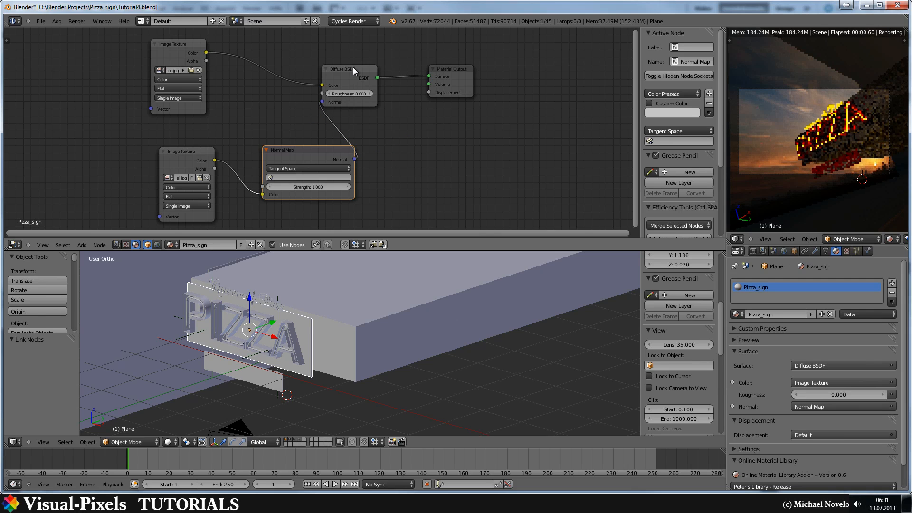
left_click(363, 68)
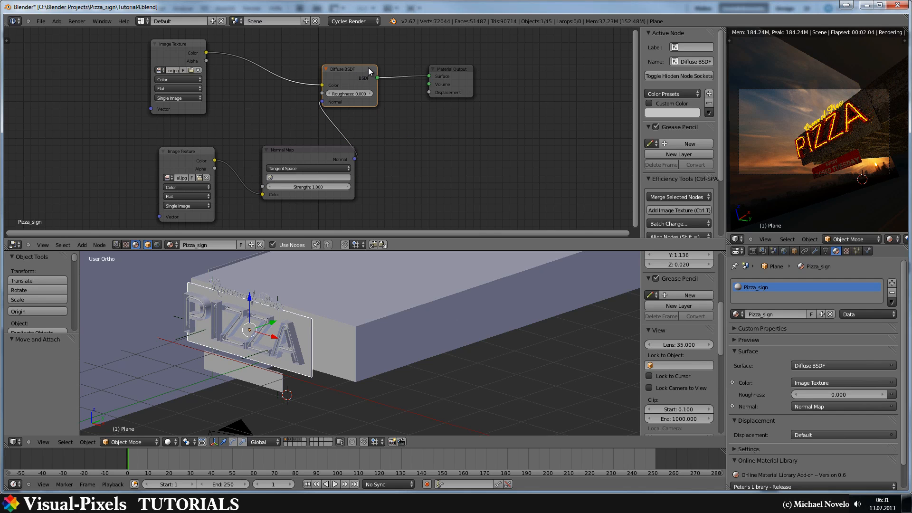
left_click_drag(370, 72, 397, 90)
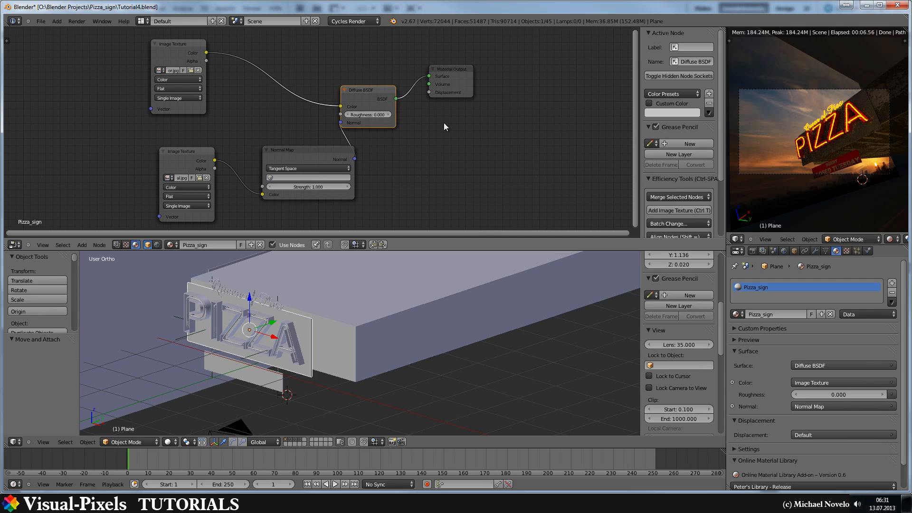
Step: Examine the pizza sign's surface detail around the letter A close up in the rendered preview
scroll(866, 138, "up", 5)
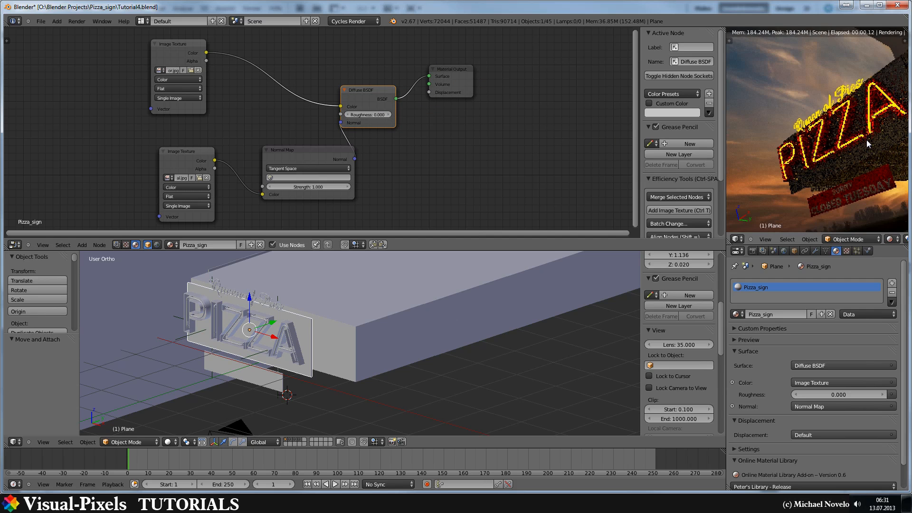
scroll(782, 157, "up", 3)
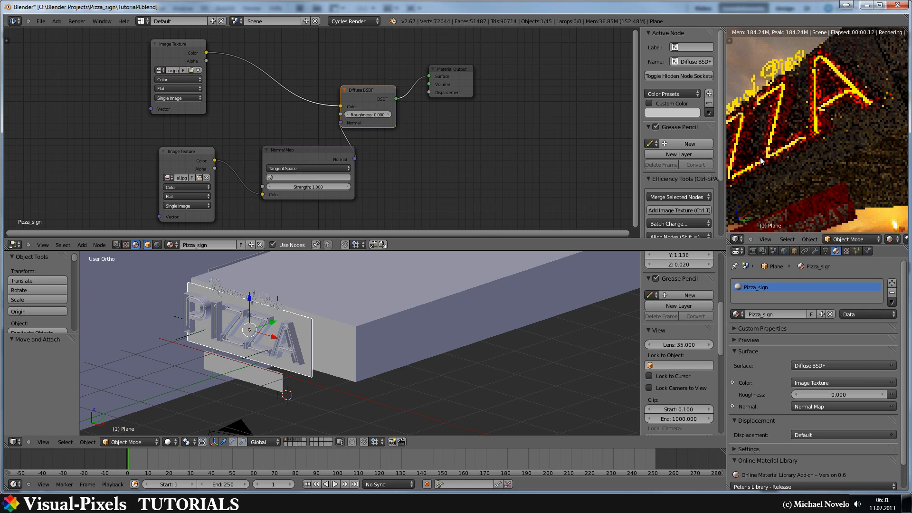
middle_click_drag(827, 152, 831, 150, "shift")
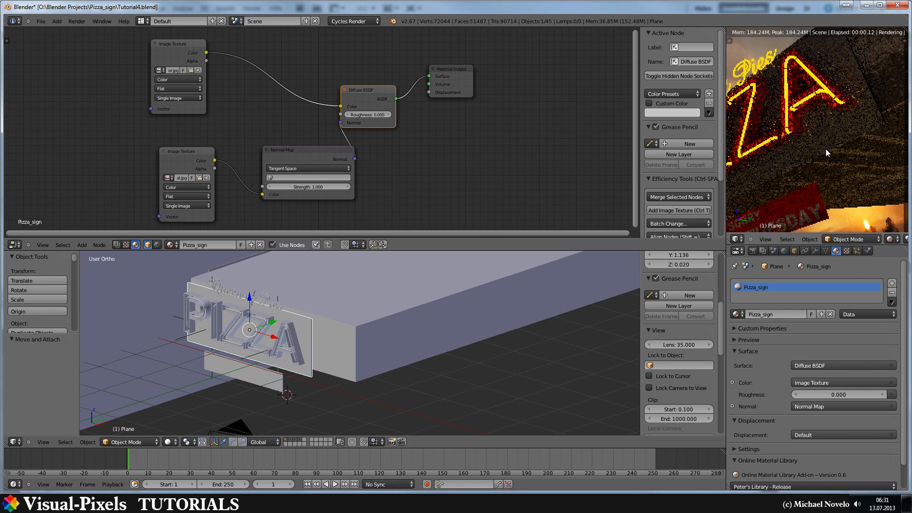
scroll(826, 149, "up", 3)
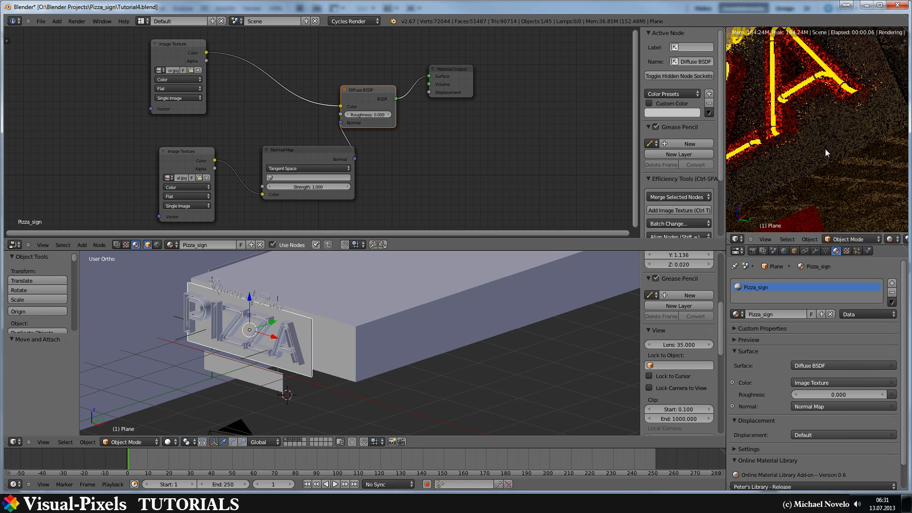
scroll(825, 149, "up", 2)
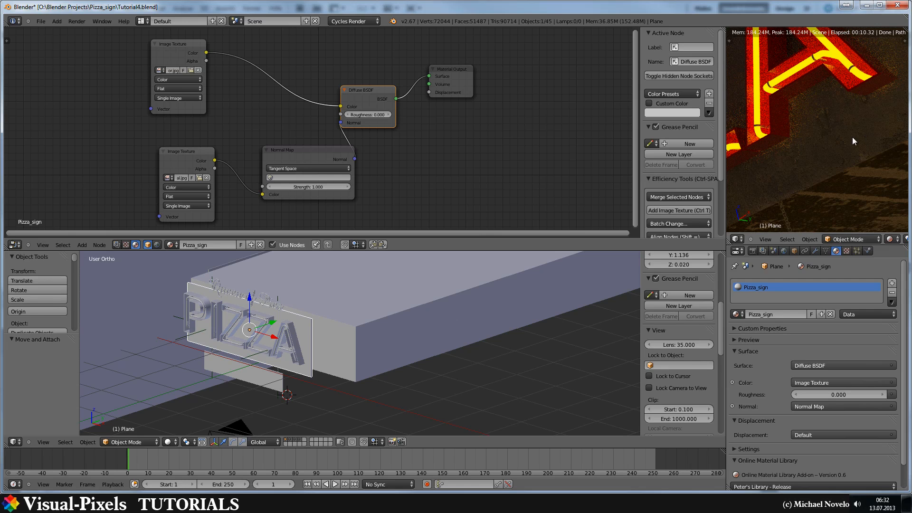
Step: Check the available Cycles render devices, GPU Compute and CPU, in the scene's render settings
left_click(753, 251)
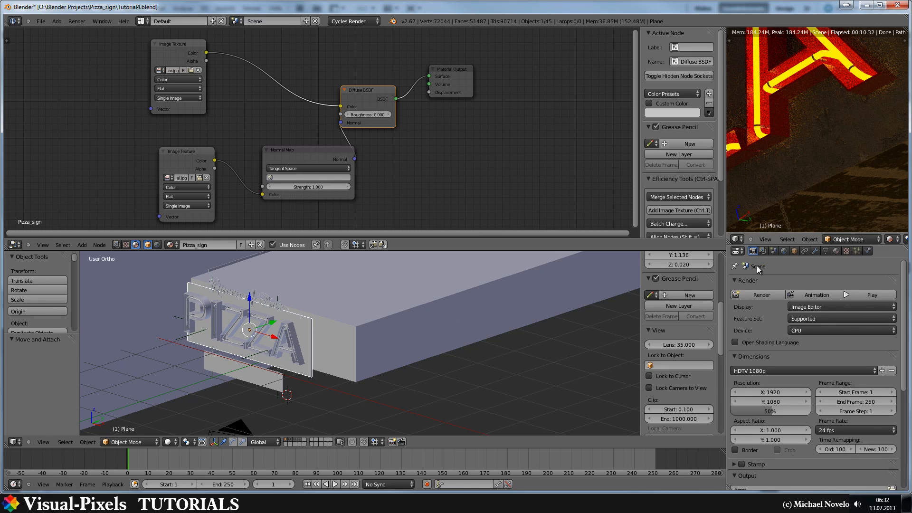
left_click(805, 330)
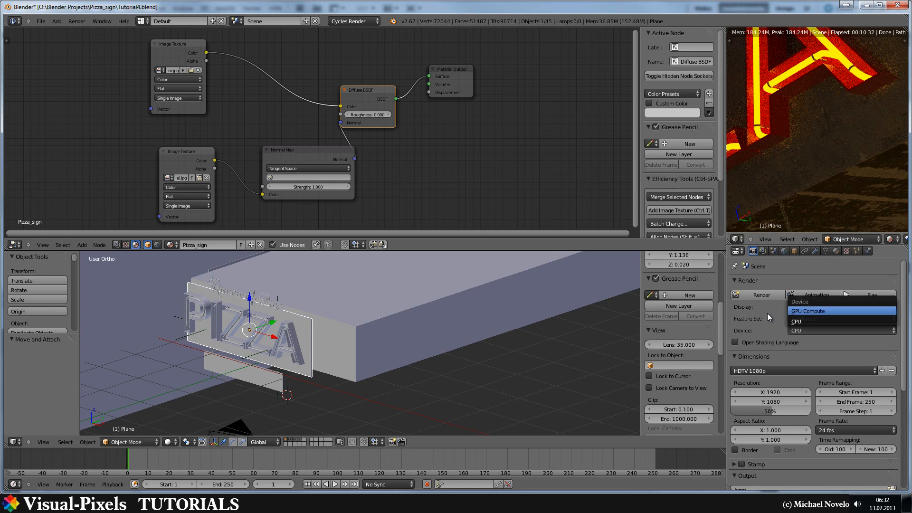
key("Return")
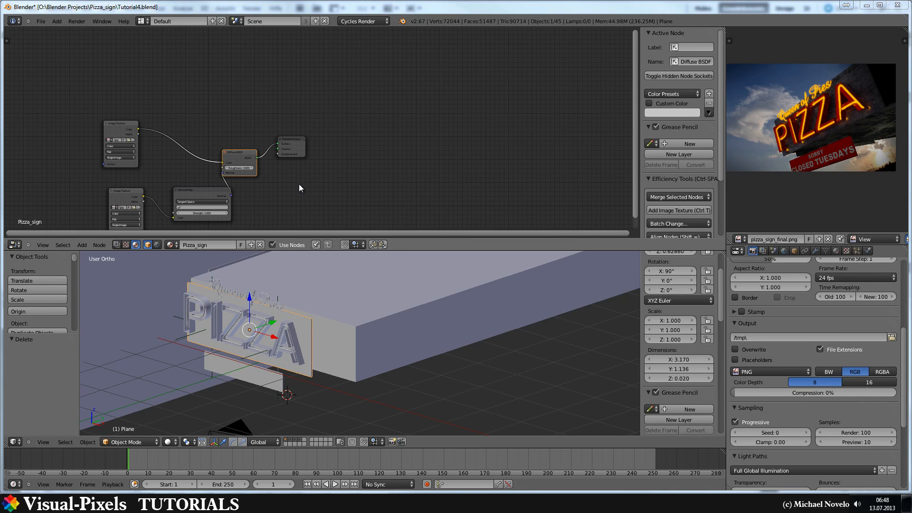
Step: In the scene's compositing node tree, add a Viewer node below the Composite node and link the Render Layers image to it
left_click(115, 245)
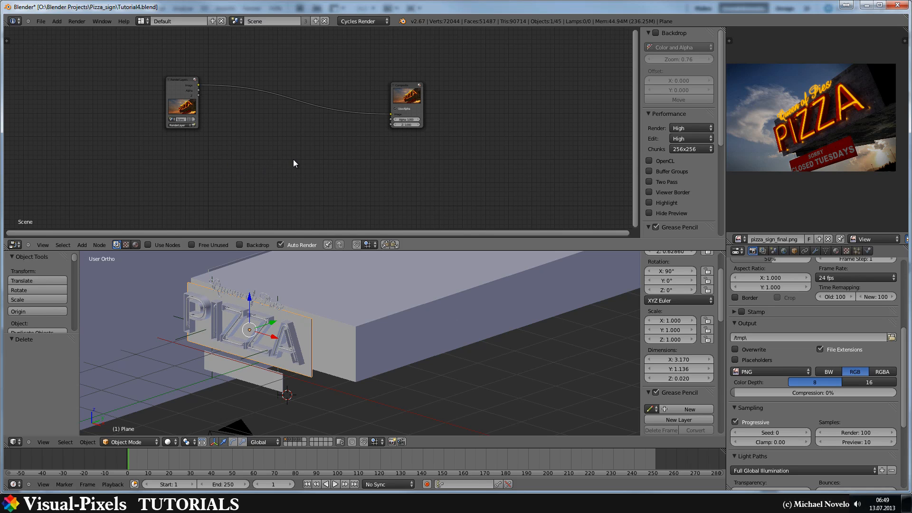
key("shift+a")
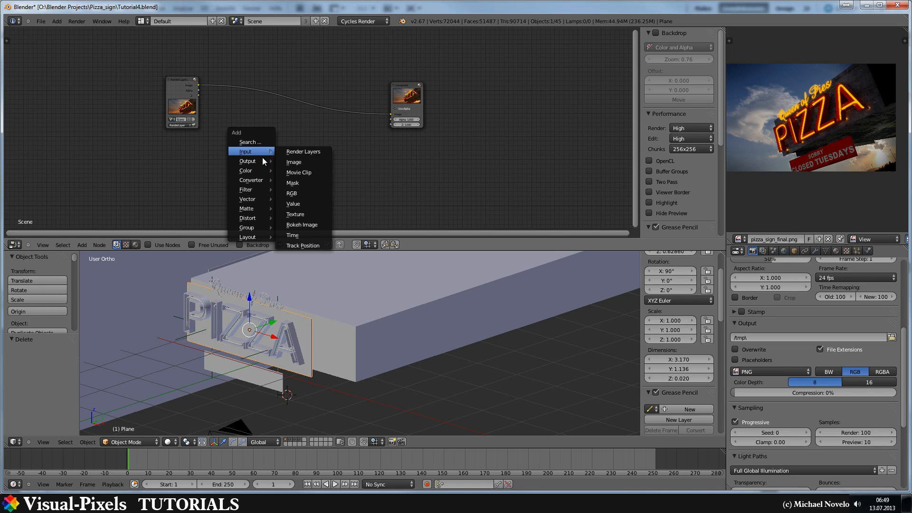
mouse_move(263, 161)
left_click(308, 172)
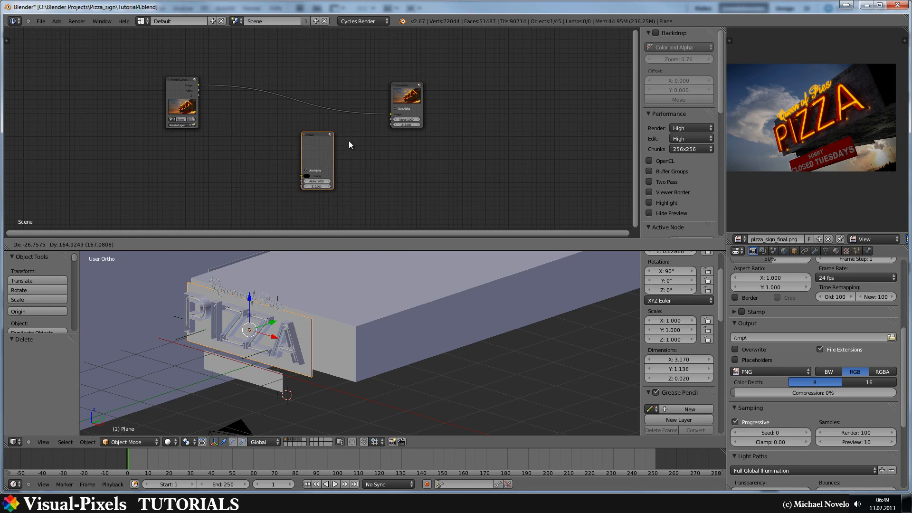
left_click(384, 147)
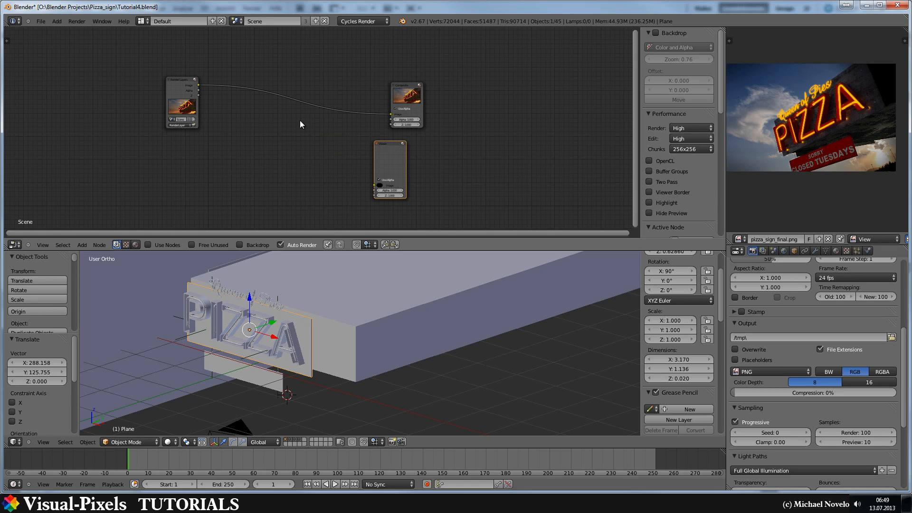
left_click(180, 84, "ctrl+shift")
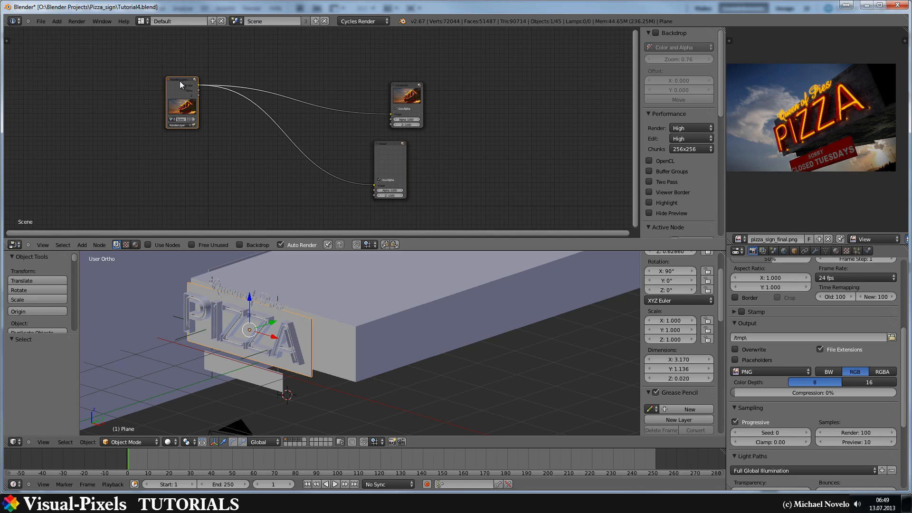
left_click_drag(386, 144, 397, 144)
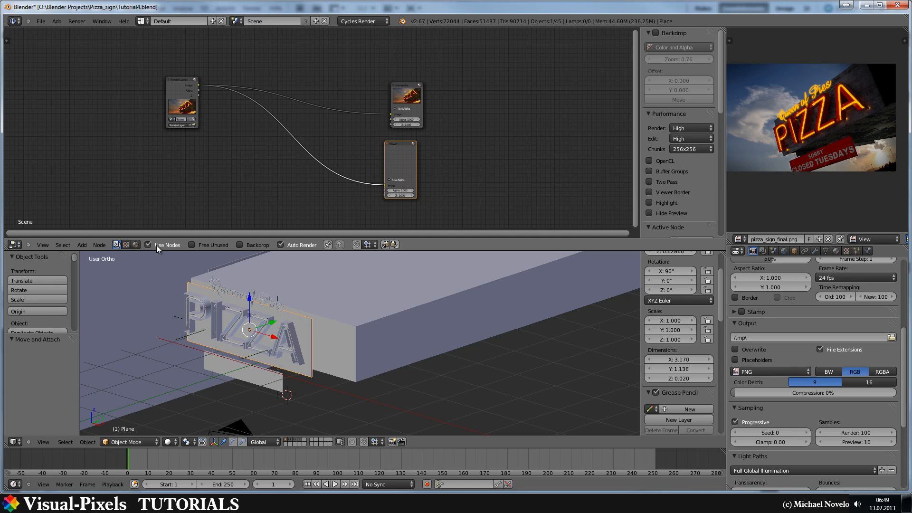
Step: Enable the use of compositing nodes and show the rendered image as the node editor's backdrop
left_click(243, 245)
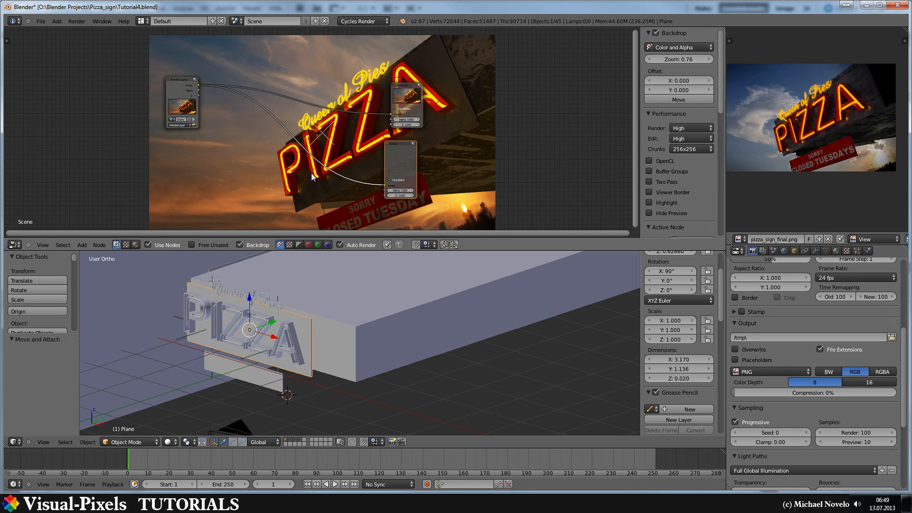
scroll(312, 173, "down", 1)
scroll(311, 172, "up", 1)
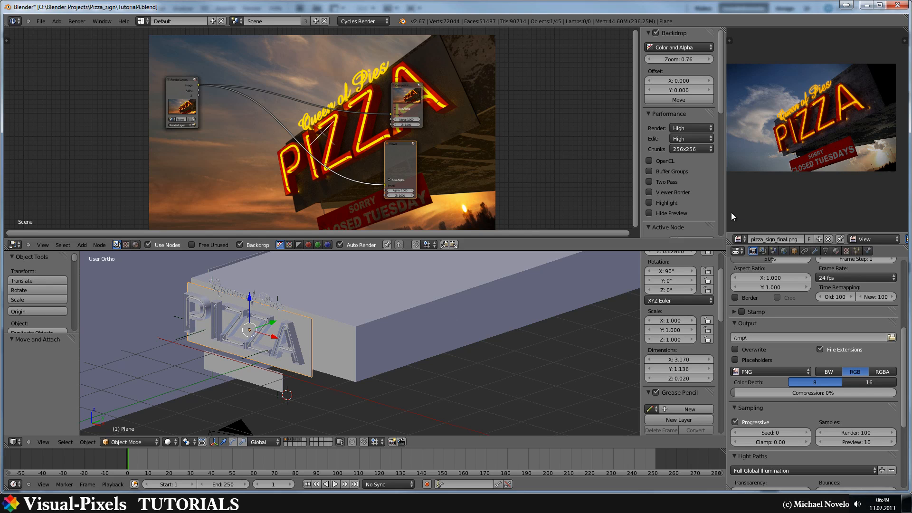
Step: Add a second render layer to the scene and name it Emmision
left_click(762, 251)
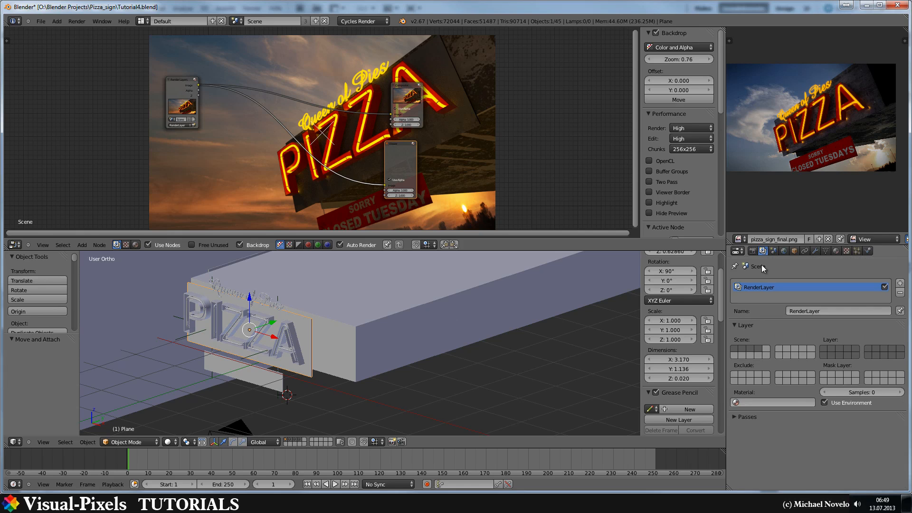
left_click(900, 283)
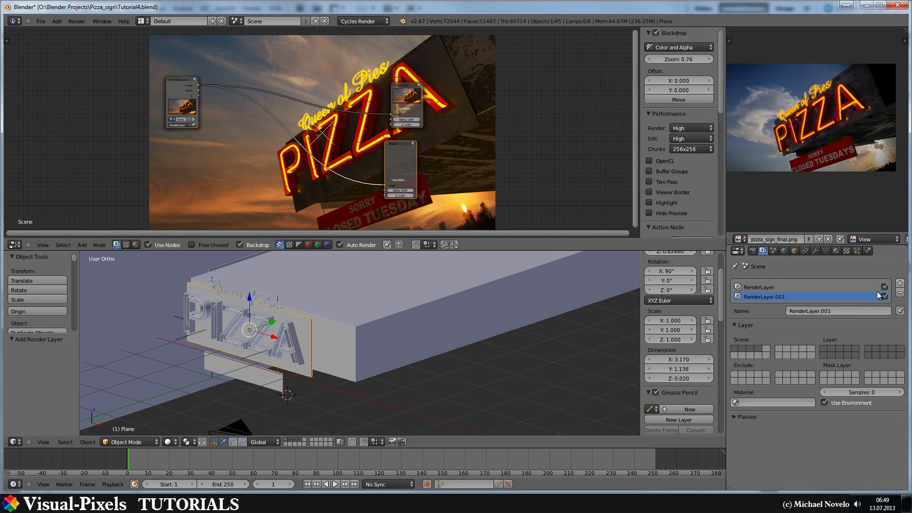
left_click(830, 312)
type("Emmision")
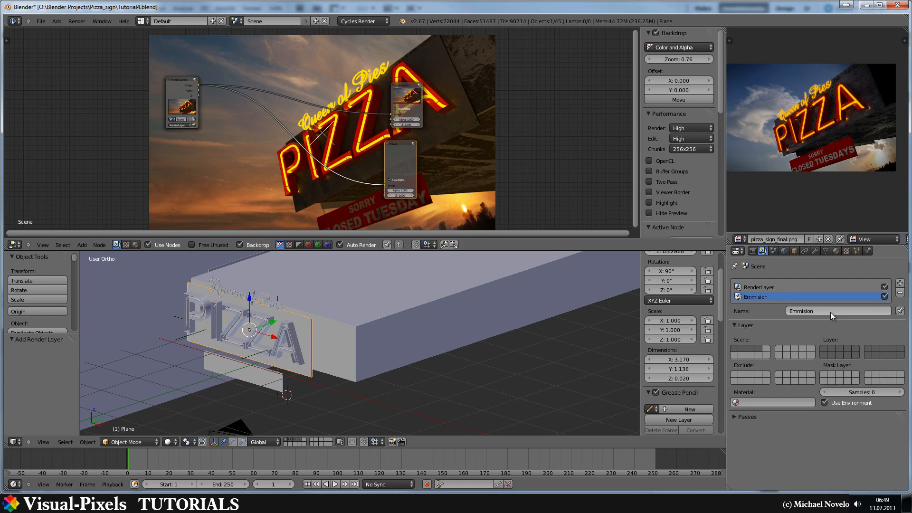
key("Return")
Step: Enable only the Emission pass for the Emmision render layer, with Combined and Z turned off
left_click(734, 417)
scroll(748, 418, "down", 1)
scroll(749, 418, "down", 1)
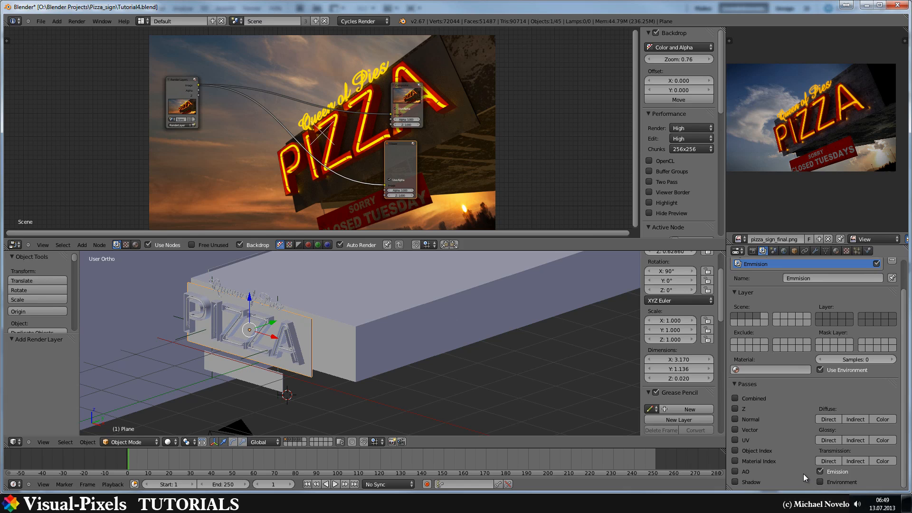
scroll(785, 297, "up", 2)
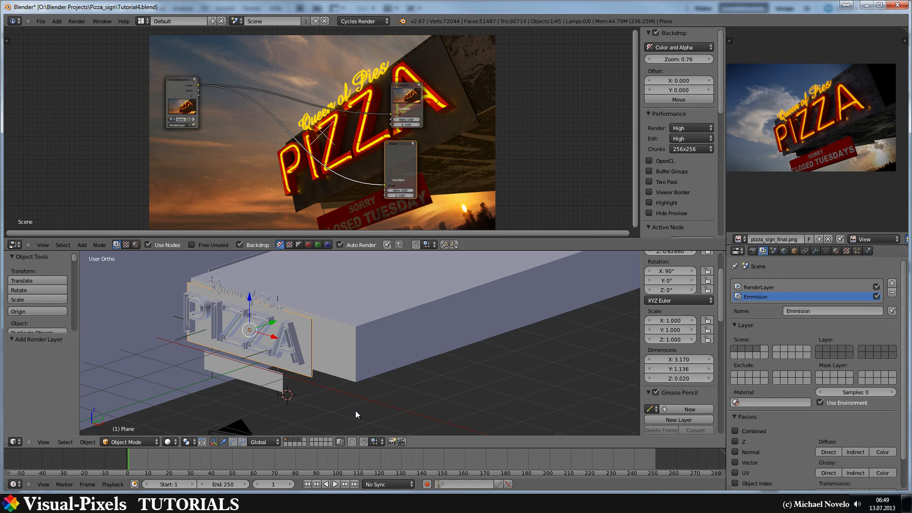
Step: Isolate scene layer 3 to check the neon tubes on it, and show the other sign layers again
left_click(295, 440)
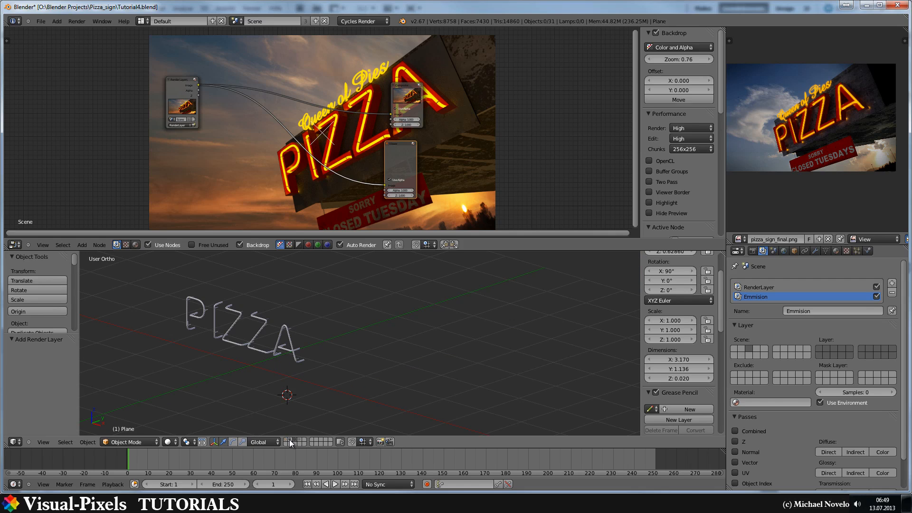
left_click(287, 439, "shift")
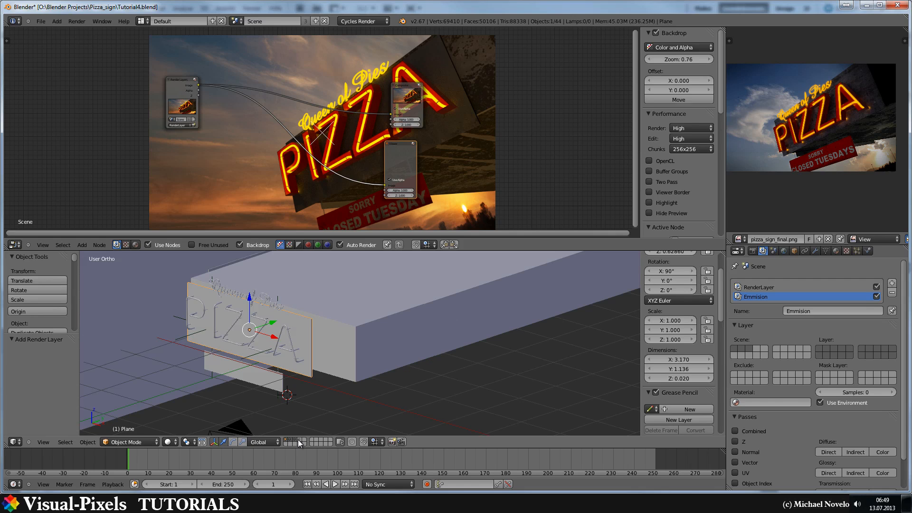
left_click(298, 439, "shift")
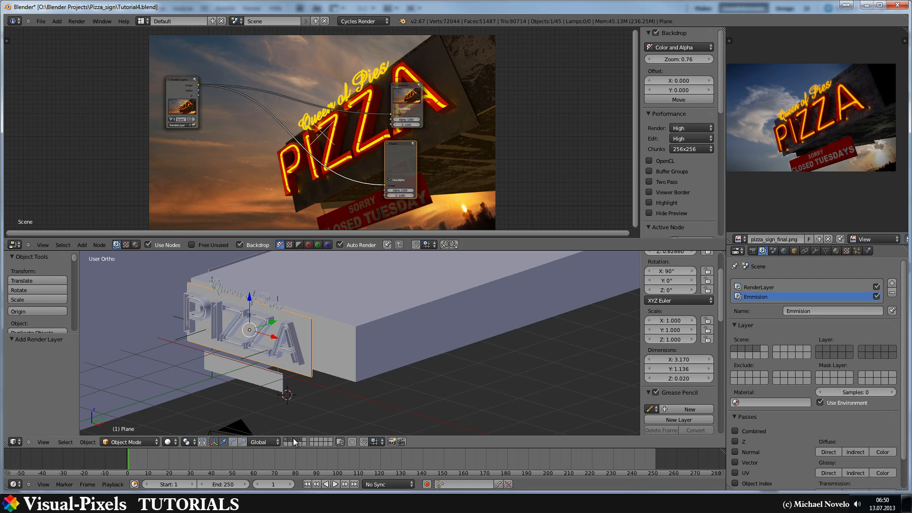
Step: Show only scene layer 1 and move the Queen of Pies text from it to layer 3
left_click(295, 440)
left_click(286, 441)
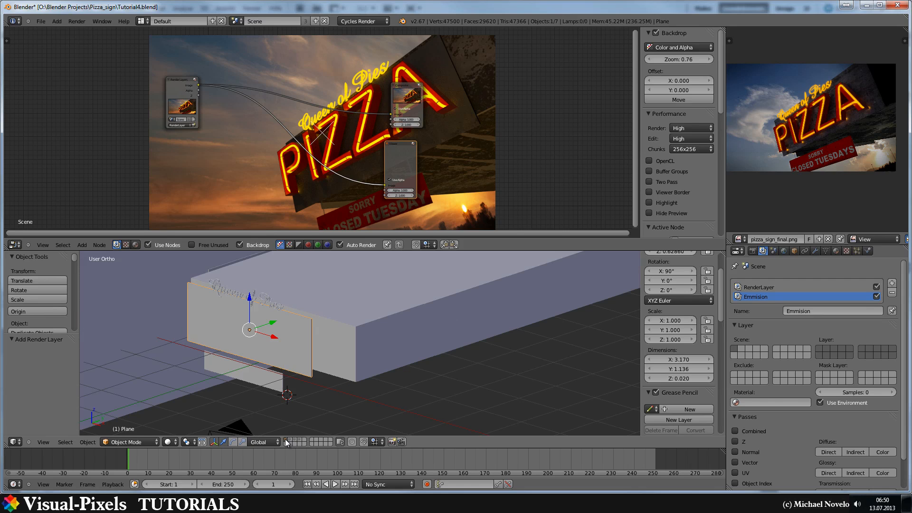
right_click(268, 303)
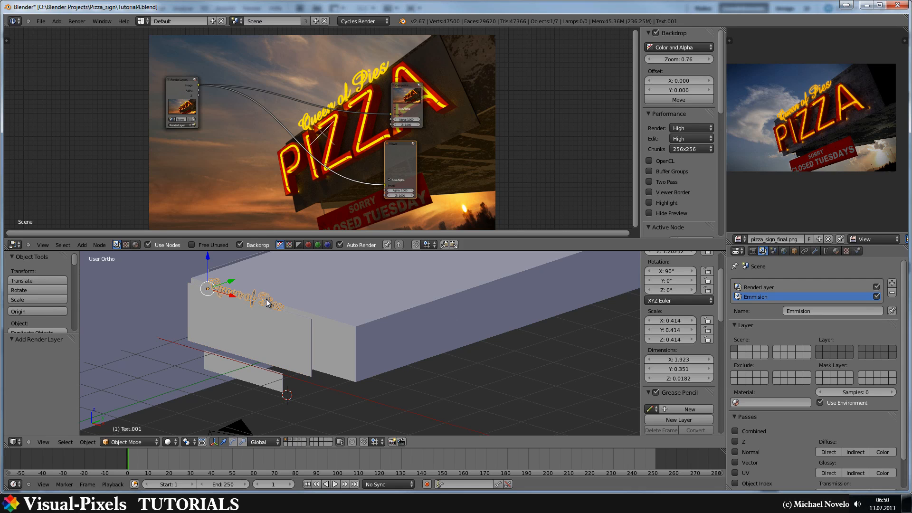
key("m")
key("3")
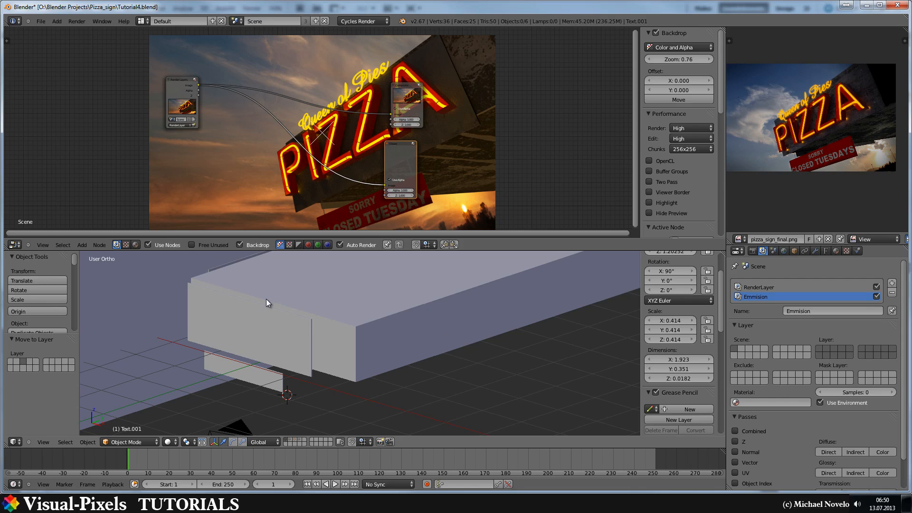
Step: Show scene layers 1 to 4 together and restrict the Emmision render layer to layer 3
left_click(290, 440, "shift")
left_click(295, 439, "shift")
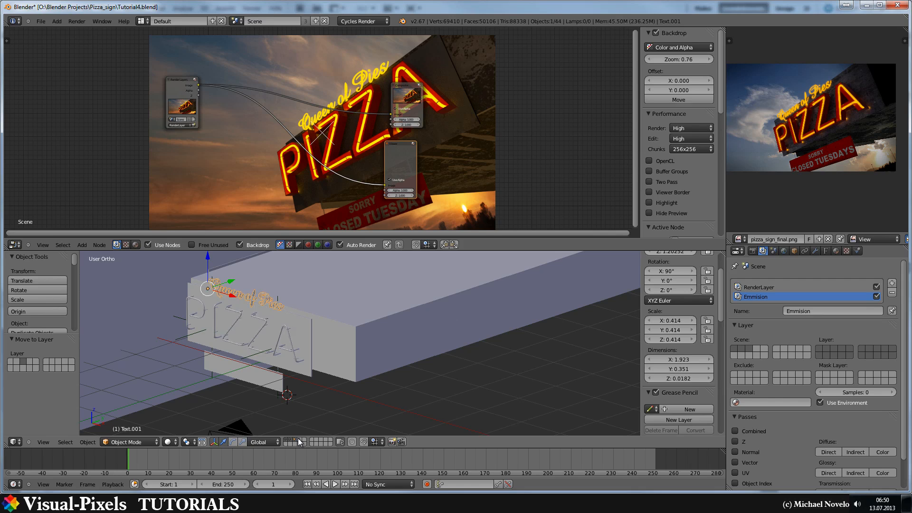
left_click(300, 440, "shift")
left_click(833, 347)
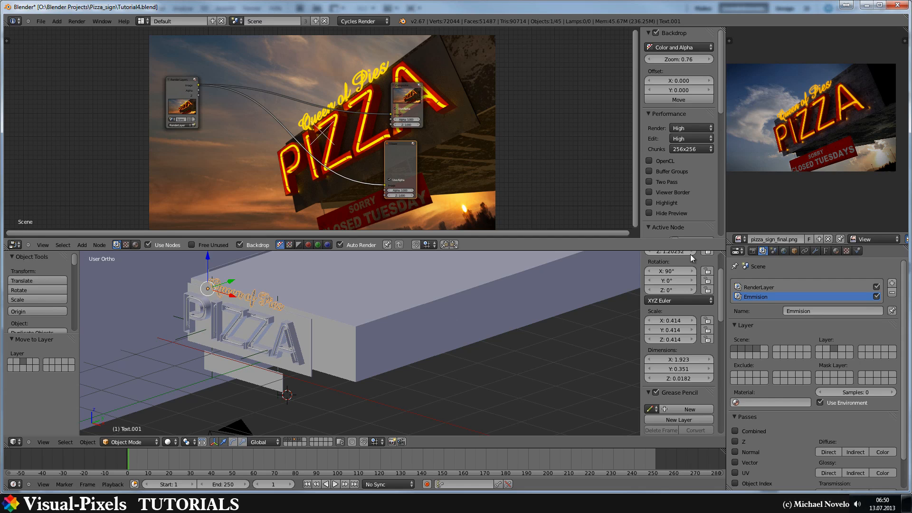
Step: Set the render samples to 10, render the image and return to the compositing nodes
left_click(753, 251)
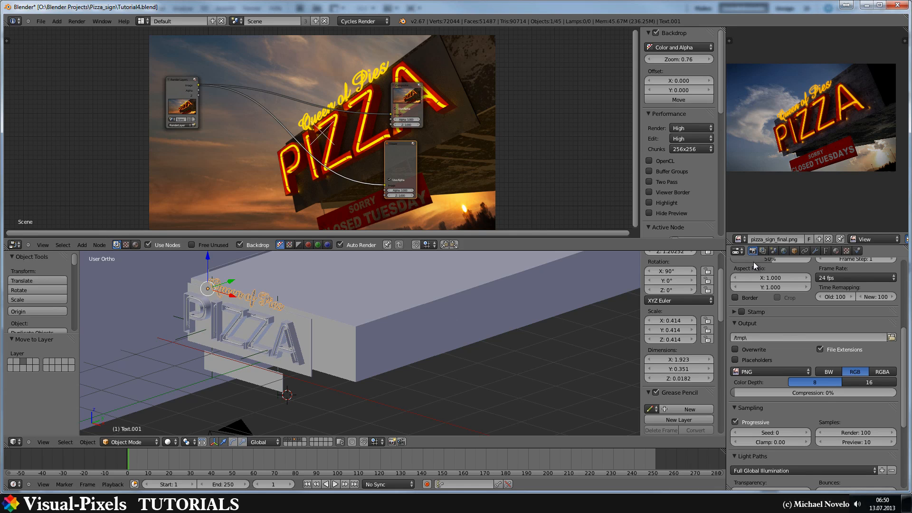
left_click(844, 433)
type("10")
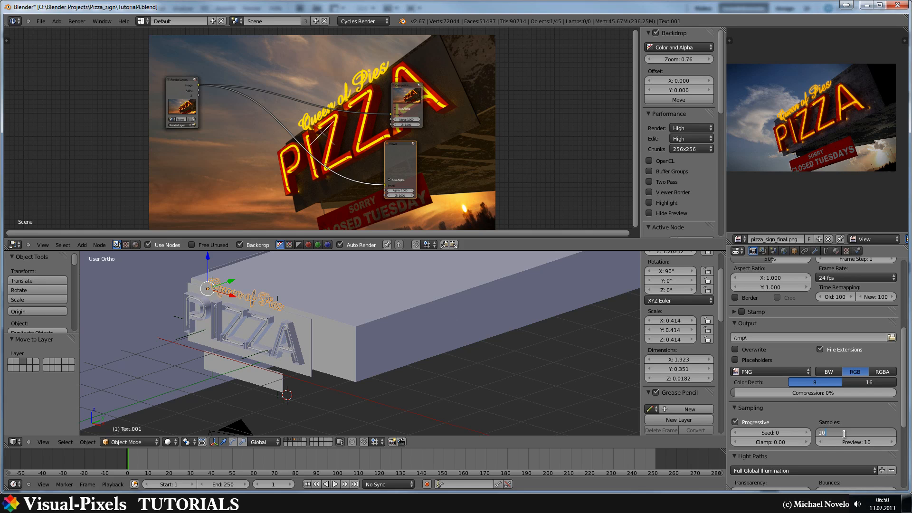
key("Return")
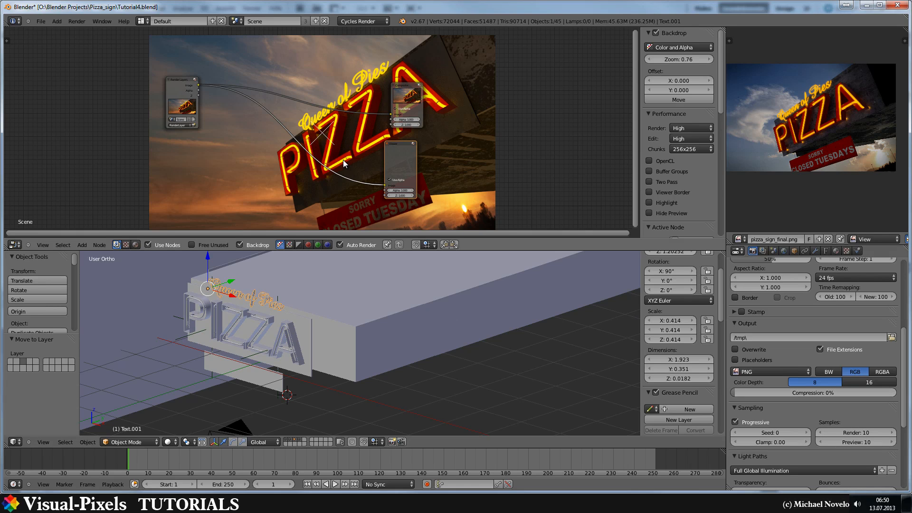
key("F12")
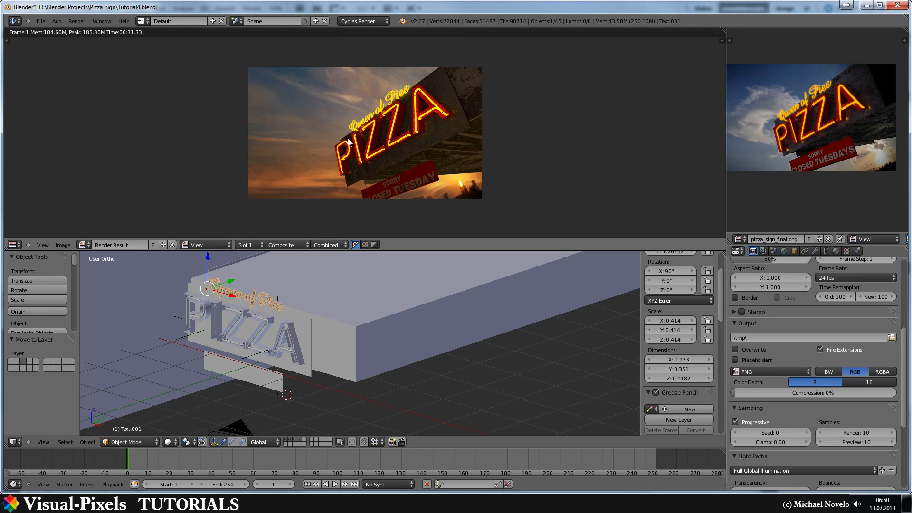
key("shift+F3")
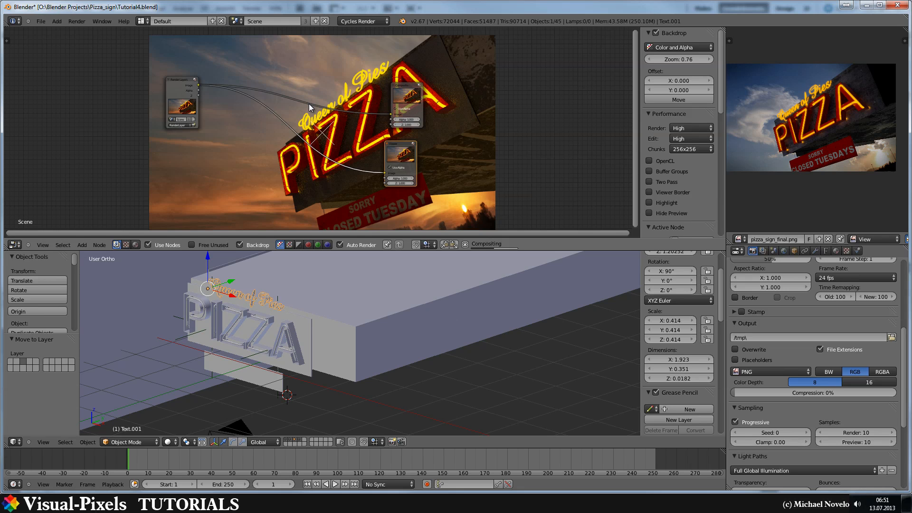
Step: Maximize the node editor and add a second Render Layers node below the first one
scroll(212, 127, "up", 2)
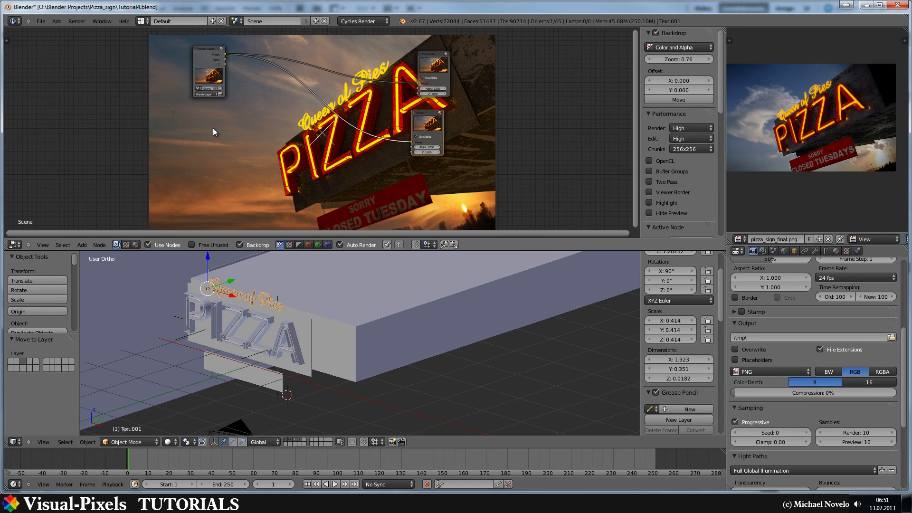
key("ctrl+Up")
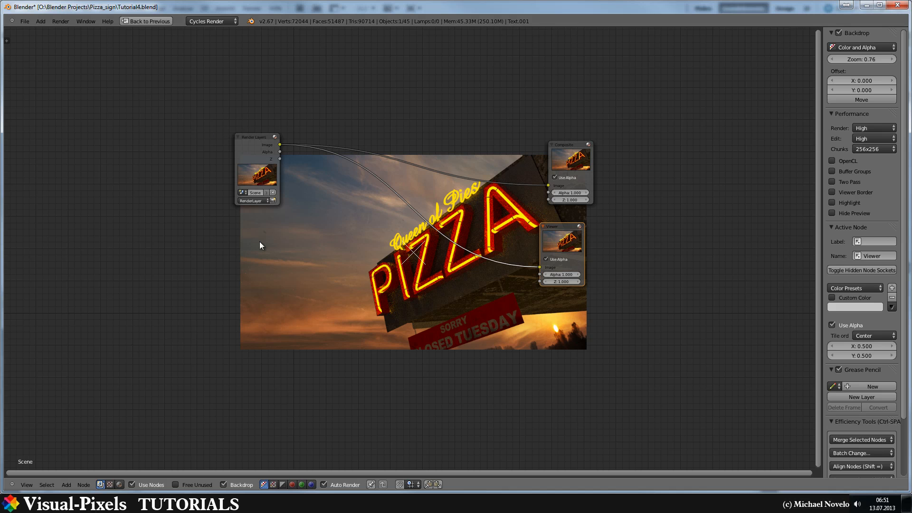
scroll(237, 234, "up", 3)
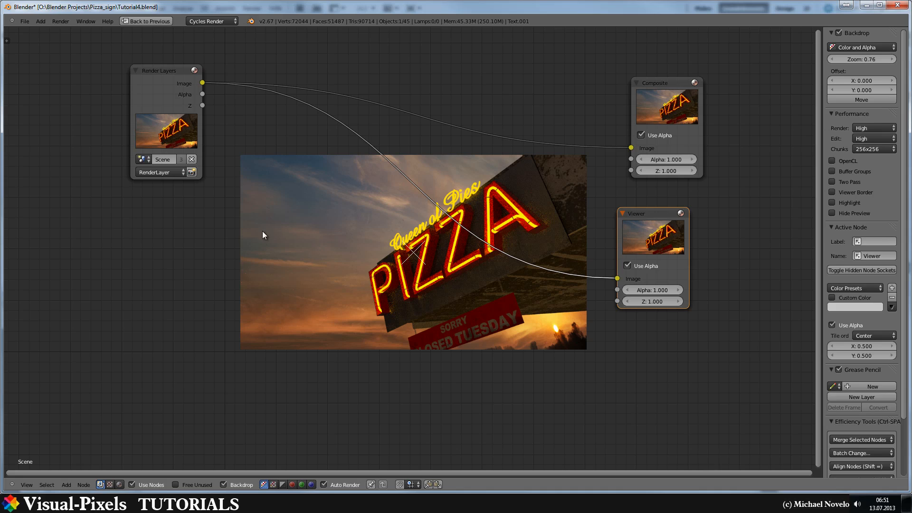
key("shift+a")
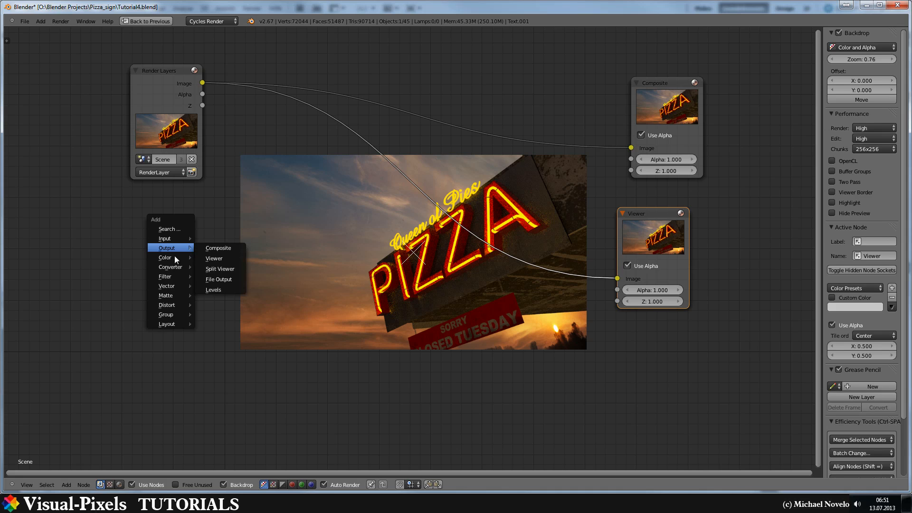
mouse_move(176, 242)
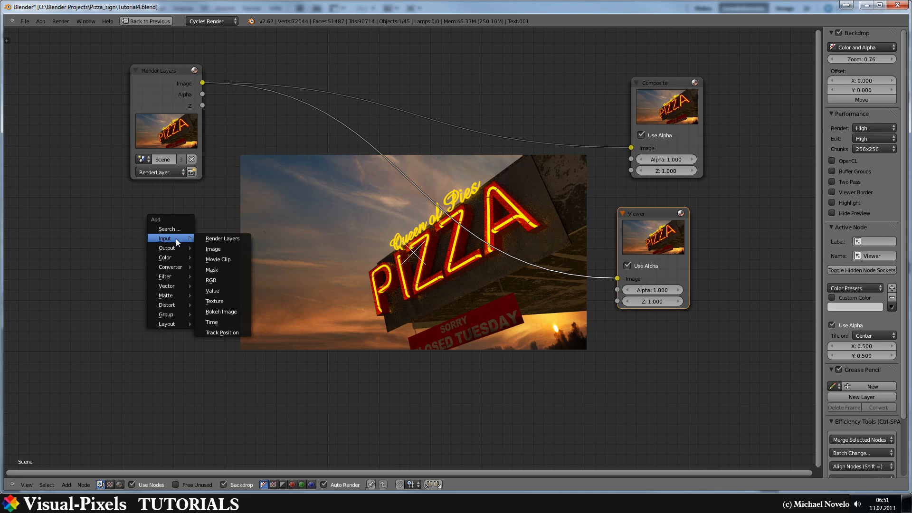
left_click(226, 239)
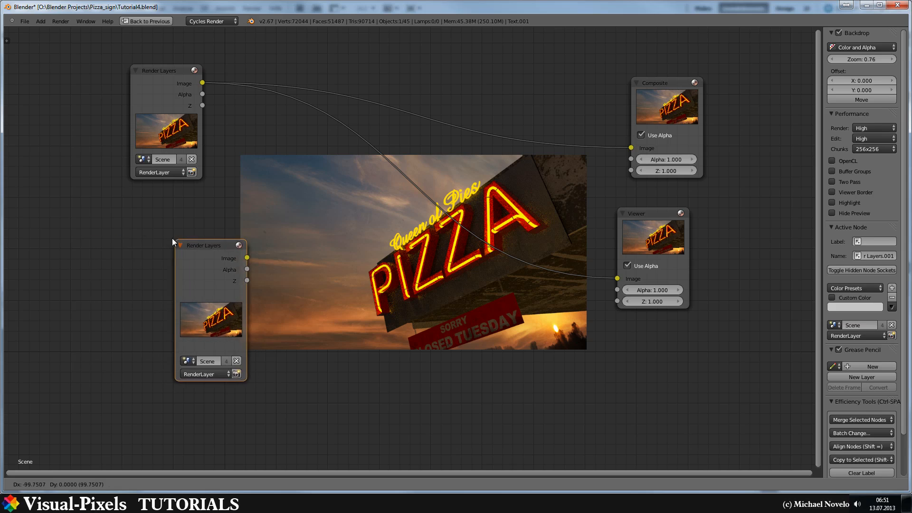
left_click(130, 224)
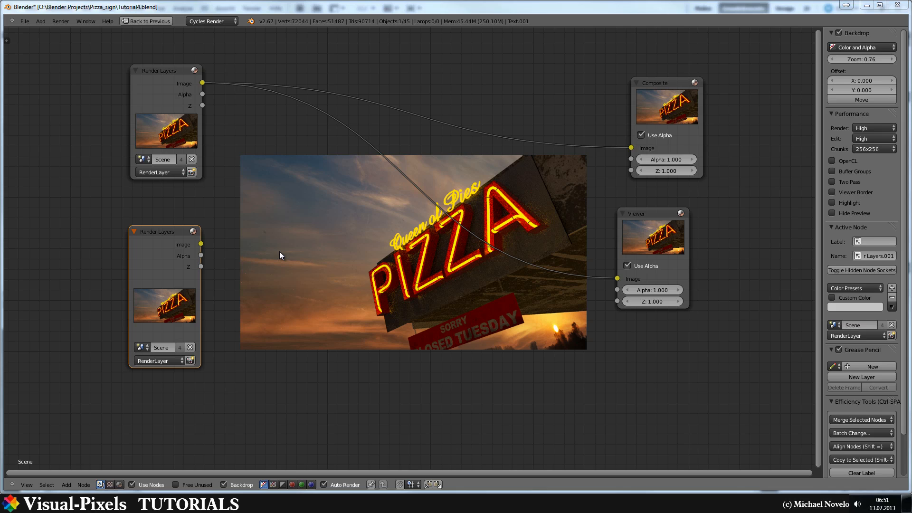
Step: Add a Blur node beside the second Render Layers node and set its filter type to Fast Gaussian
key("shift+a")
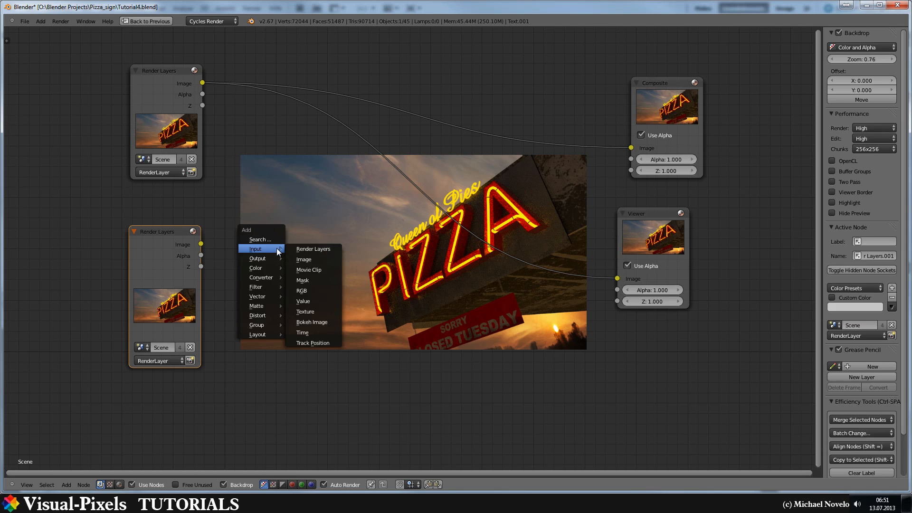
mouse_move(269, 287)
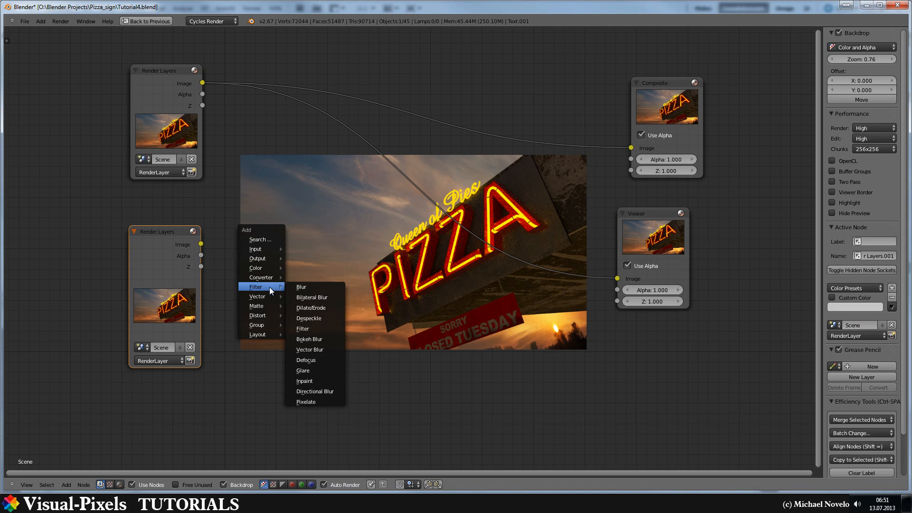
left_click(304, 287)
left_click(268, 212)
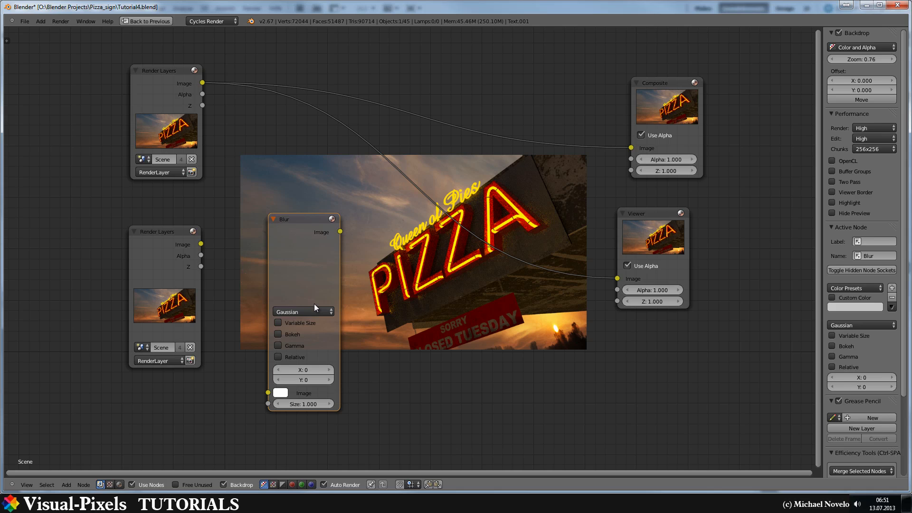
left_click(315, 310)
left_click(301, 243)
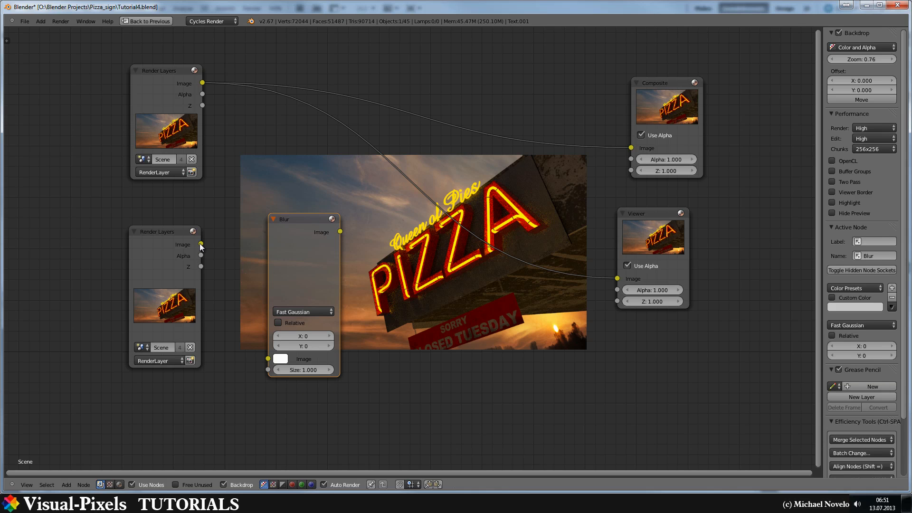
Step: Link the second Render Layers image through the Blur node to the Viewer, and switch that Render Layers node to Emmision
left_click_drag(201, 244, 268, 359)
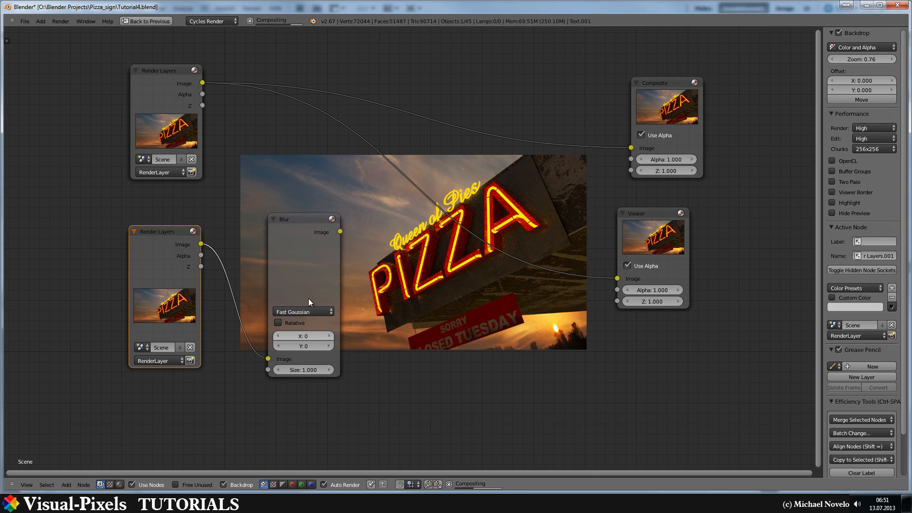
left_click(303, 219, "ctrl+shift")
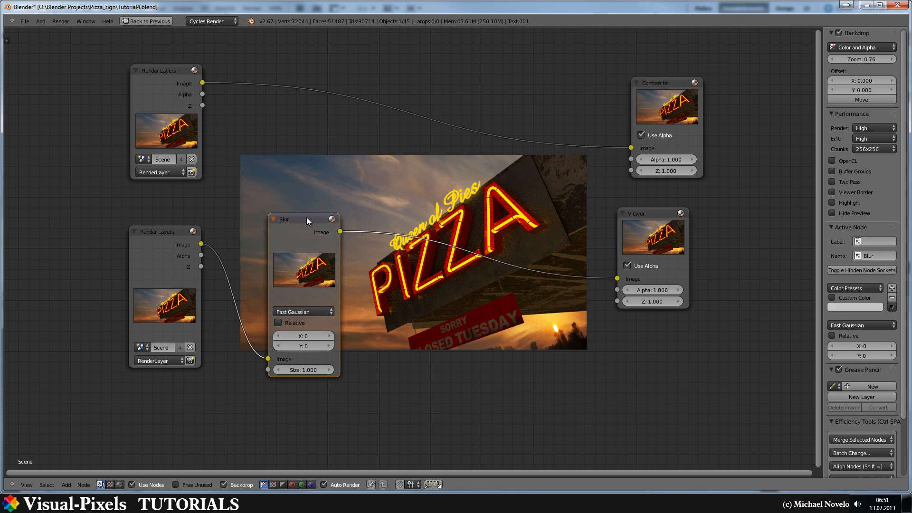
left_click(173, 360)
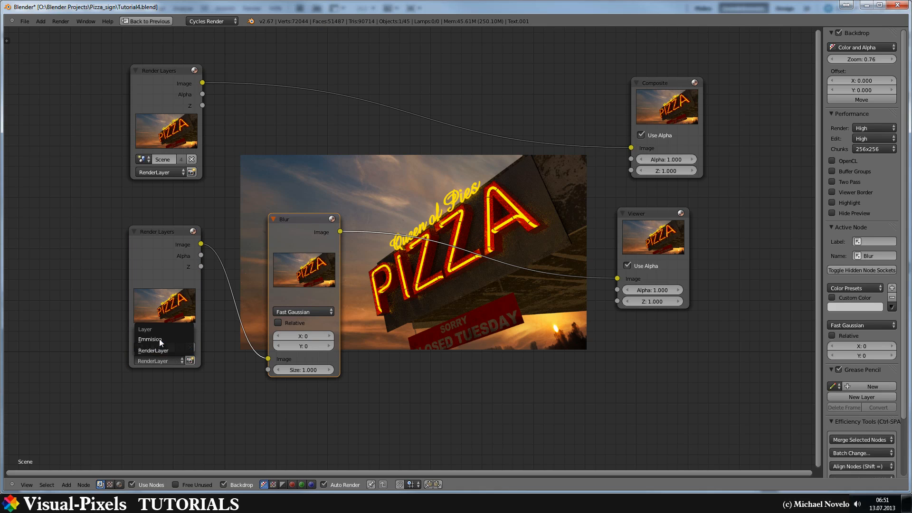
left_click(160, 340)
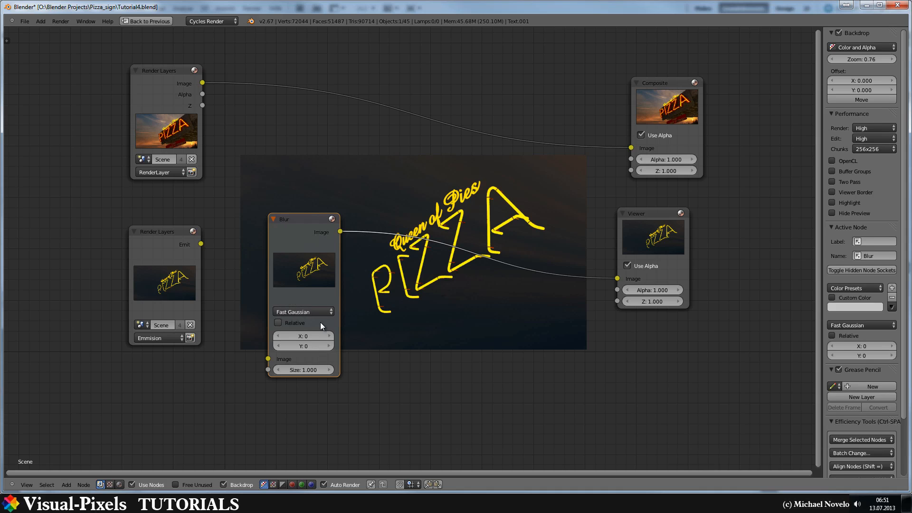
Step: Set the Blur node's X and Y to 20 and link the Emmision layer's Emit output to its Image input
left_click(295, 338)
type("20")
key("Return")
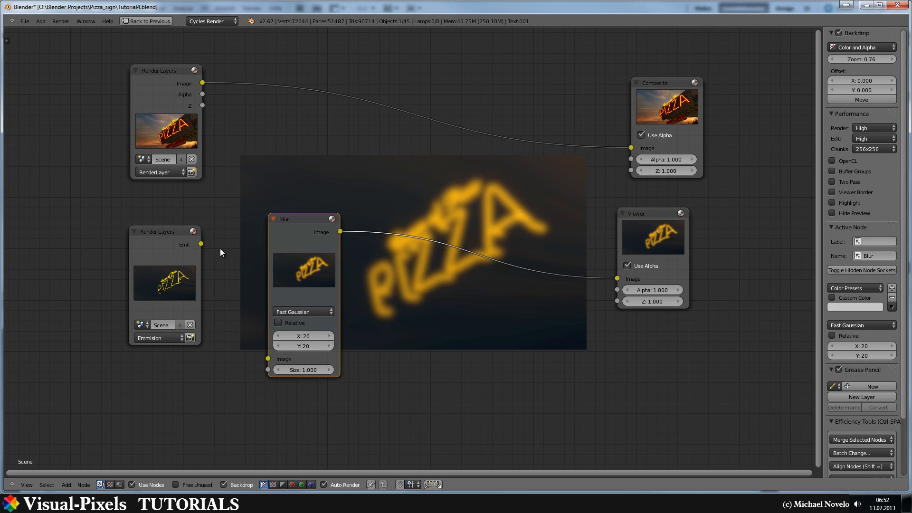
left_click_drag(201, 244, 263, 362)
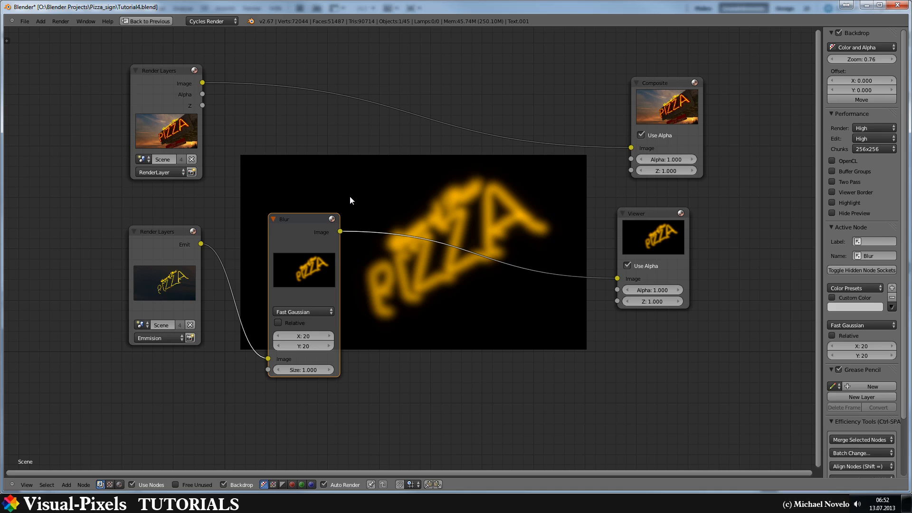
Step: Compare the unblurred and blurred emission in the Viewer, and insert a Glare node between the Blur and Viewer nodes
left_click(167, 231, "ctrl+shift")
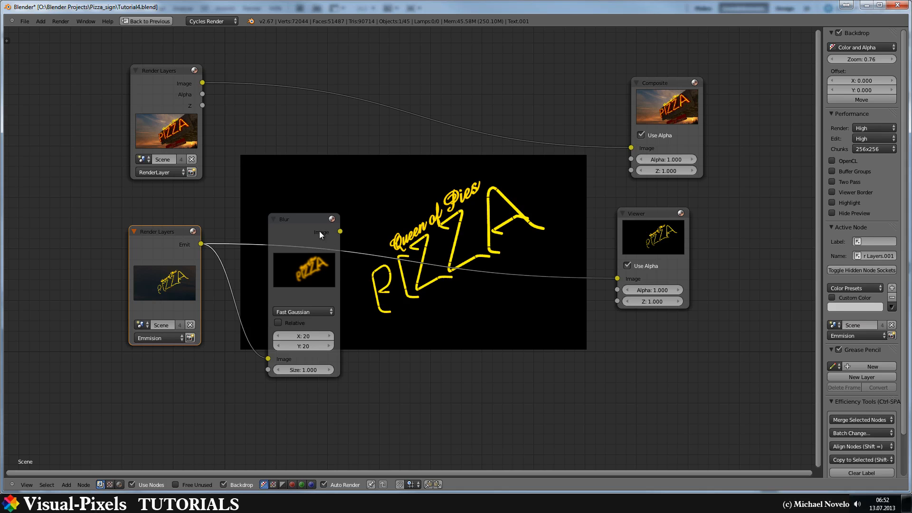
left_click(315, 220, "ctrl+shift")
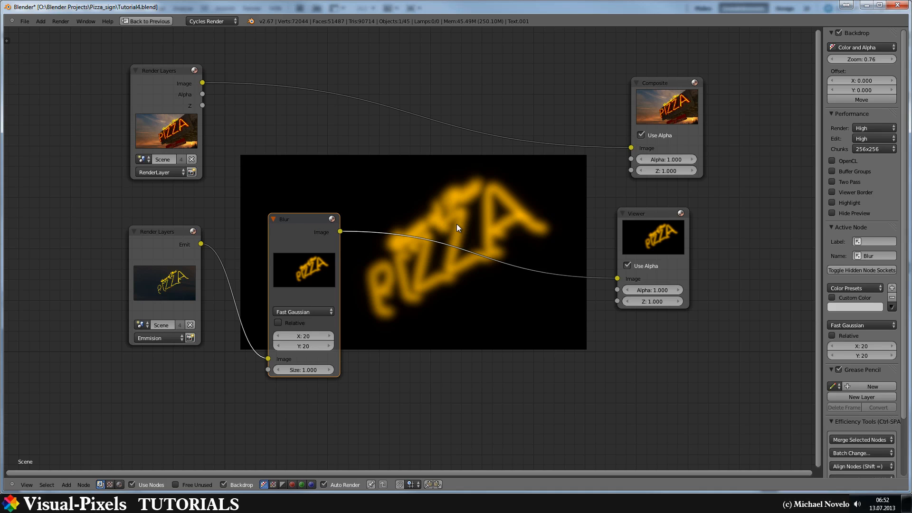
key("shift+a")
mouse_move(482, 227)
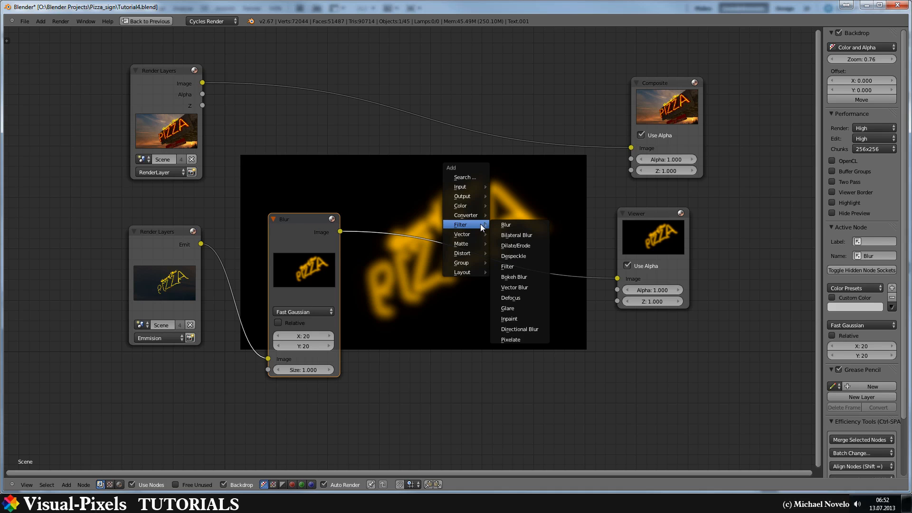
left_click(525, 308)
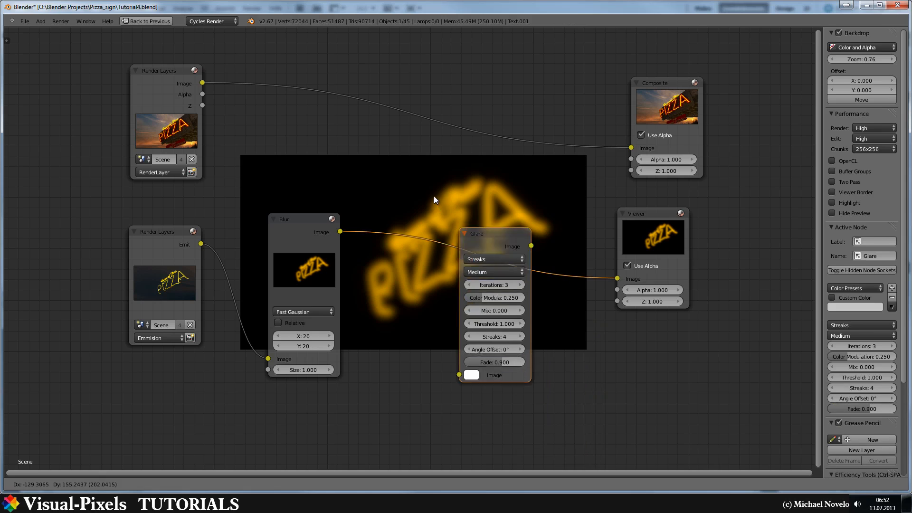
left_click(398, 160)
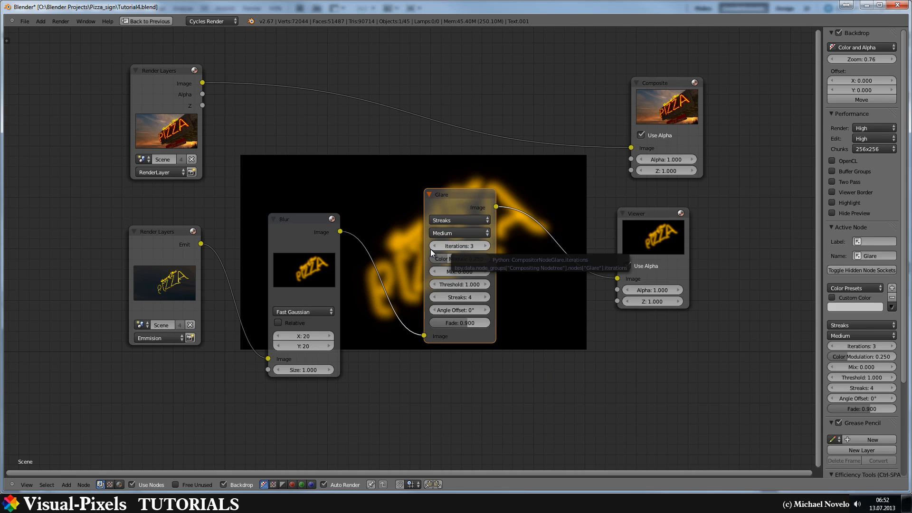
Step: Set the Glare node's type to Fog Glow and its Mix to 0.1
left_click(475, 218)
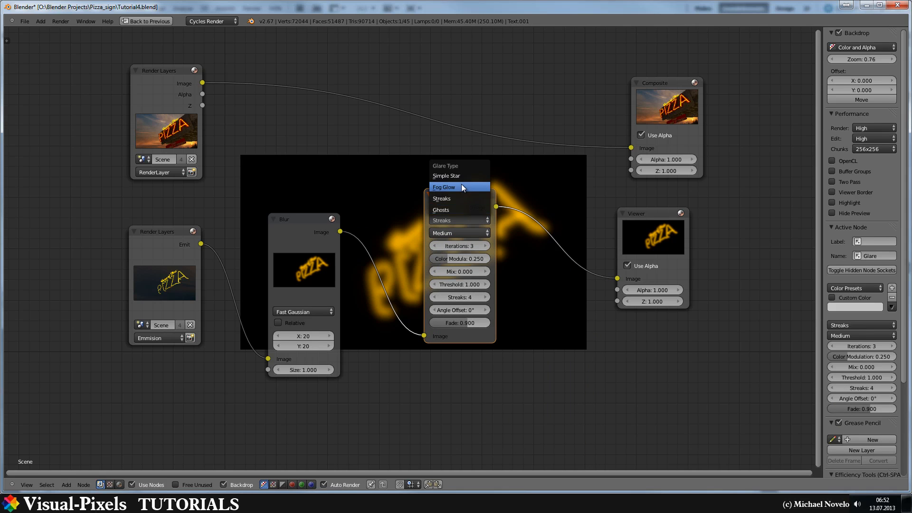
left_click(461, 187)
left_click(456, 244)
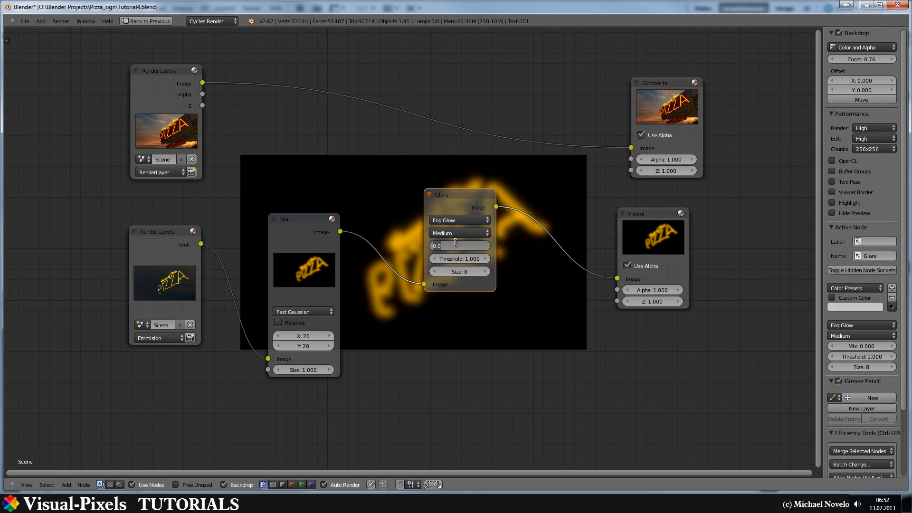
type("0.1")
key("Return")
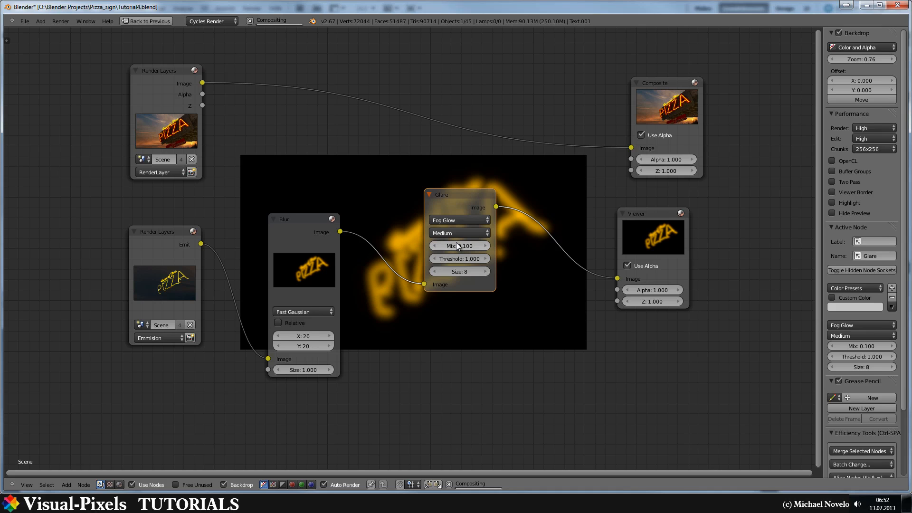
Step: Set the Glare node's Threshold to 0.1 and its Size to 6
scroll(474, 258, "up", 1, "ctrl")
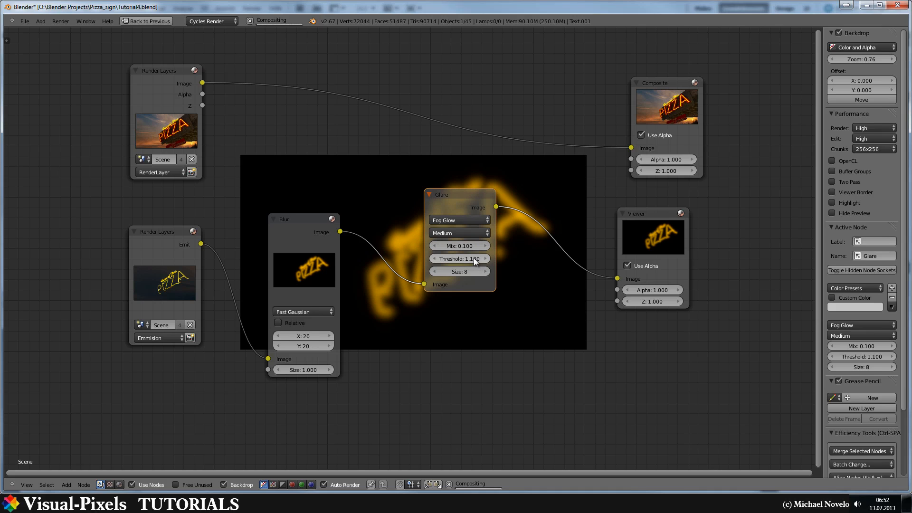
left_click(450, 257)
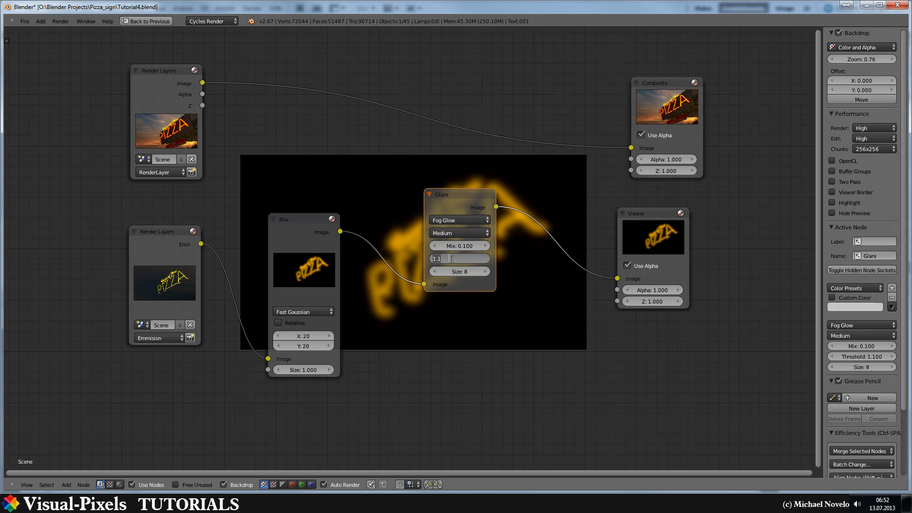
type(".1")
key("Return")
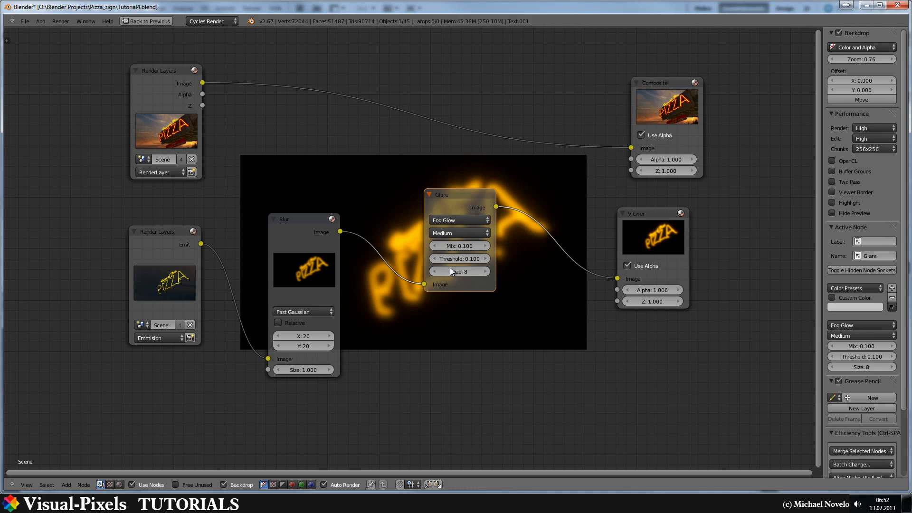
left_click(433, 271)
left_click(433, 271)
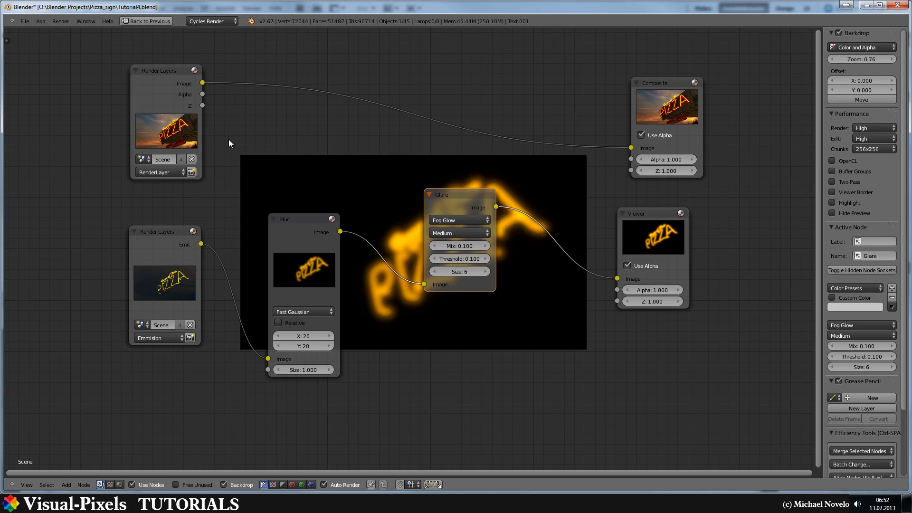
Step: Move the Composite node aside, insert a Mix node between the first Render Layers node and Composite, and set it to Overlay
left_click_drag(660, 84, 717, 79)
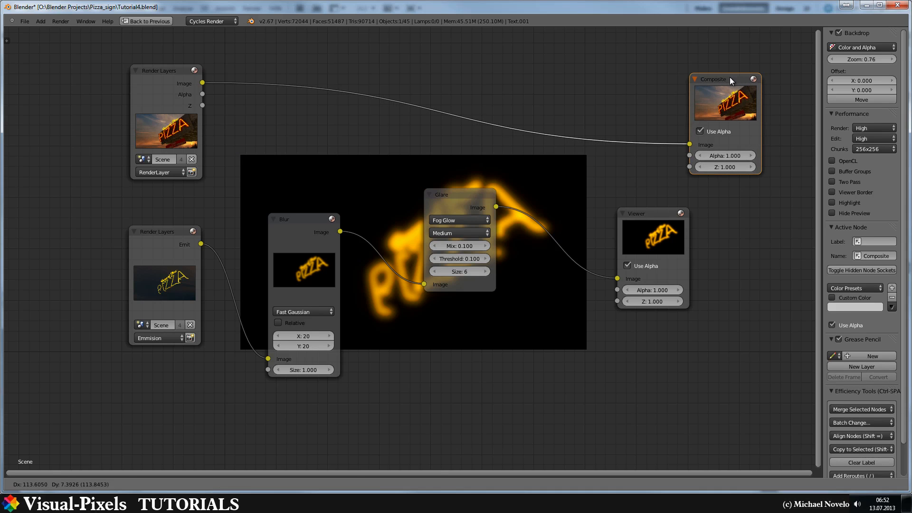
key("shift+a")
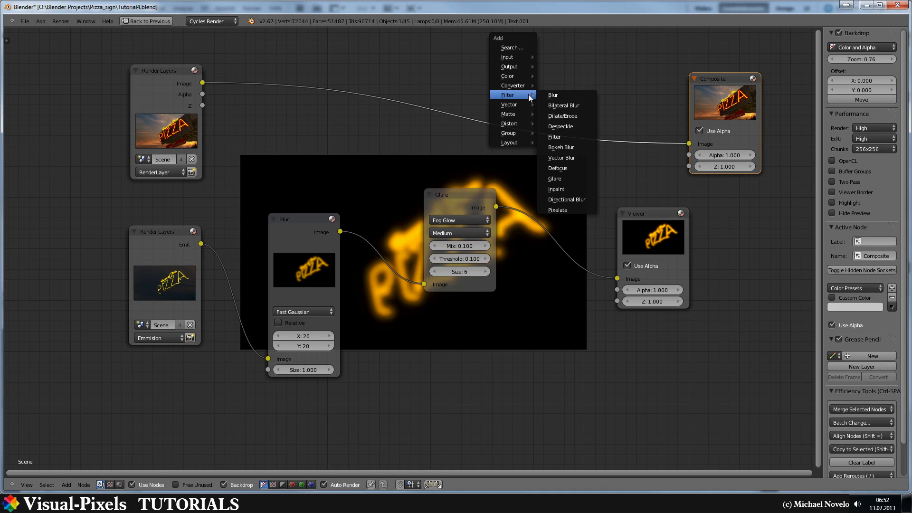
mouse_move(524, 76)
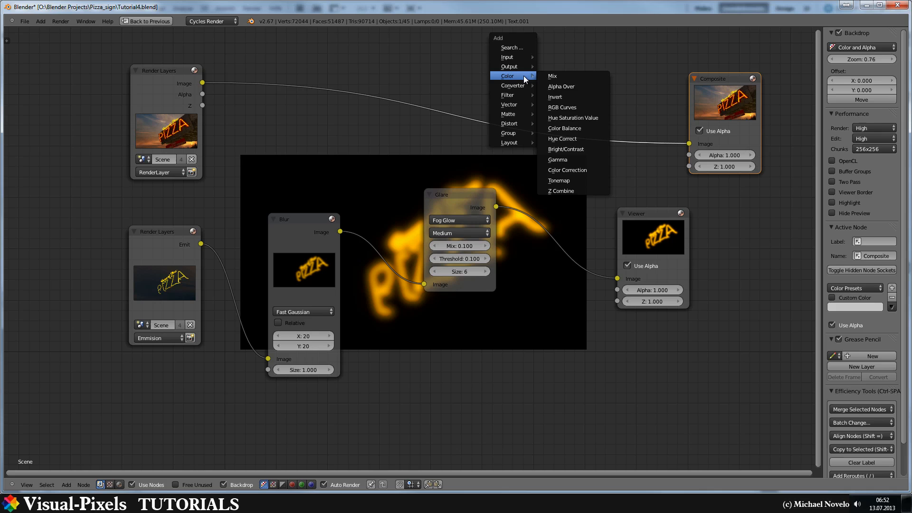
left_click(563, 76)
left_click_drag(513, 76, 534, 55)
left_click(549, 154)
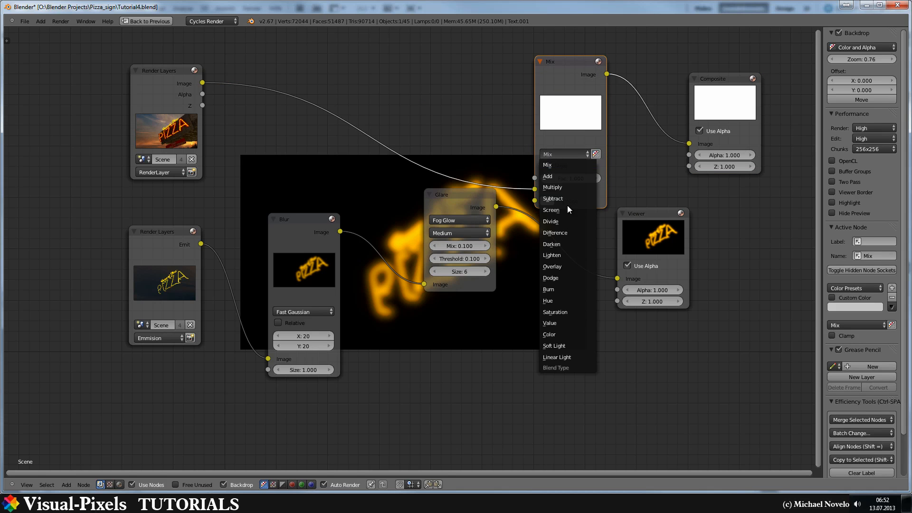
left_click(563, 266)
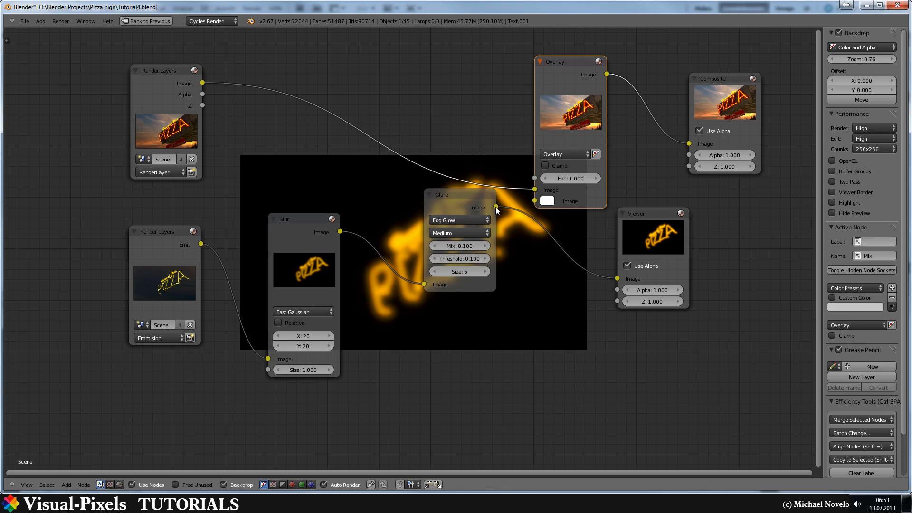
Step: Link the Glare output to the Overlay node's second Image input, preview the Overlay node in the Viewer, and set its Fac to 0.5
left_click_drag(496, 207, 535, 201)
left_click(555, 65)
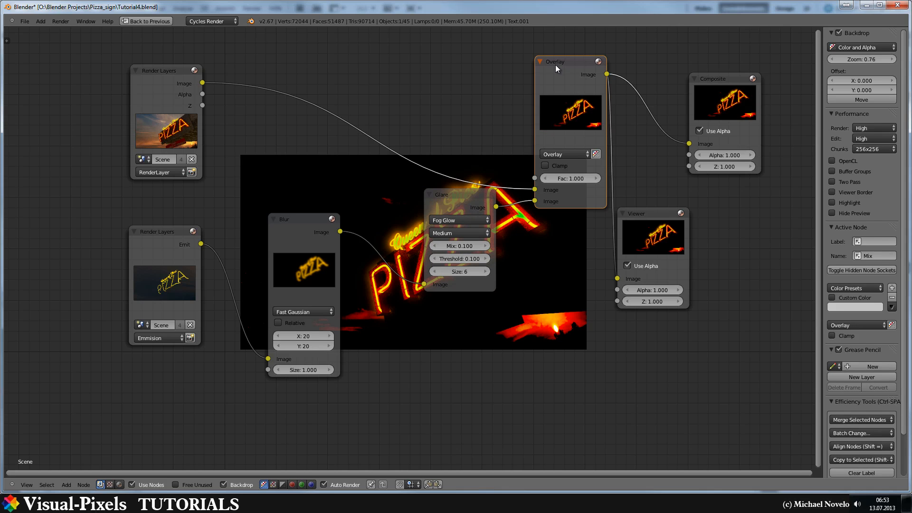
left_click(568, 178)
type("0.5")
key("Return")
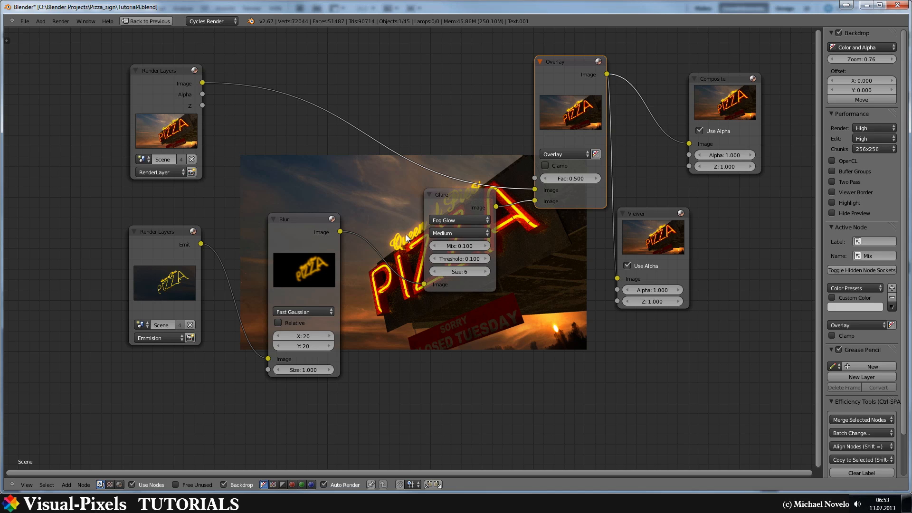
Step: Switch the Blur node to relative sizing and set its X and Y to 20%
left_click(288, 323)
left_click(302, 360)
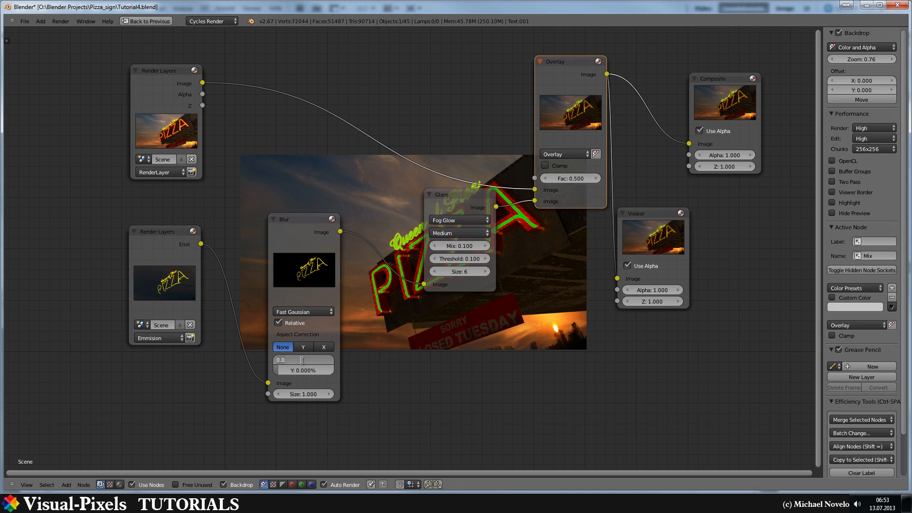
type("20")
key("Tab")
type("20")
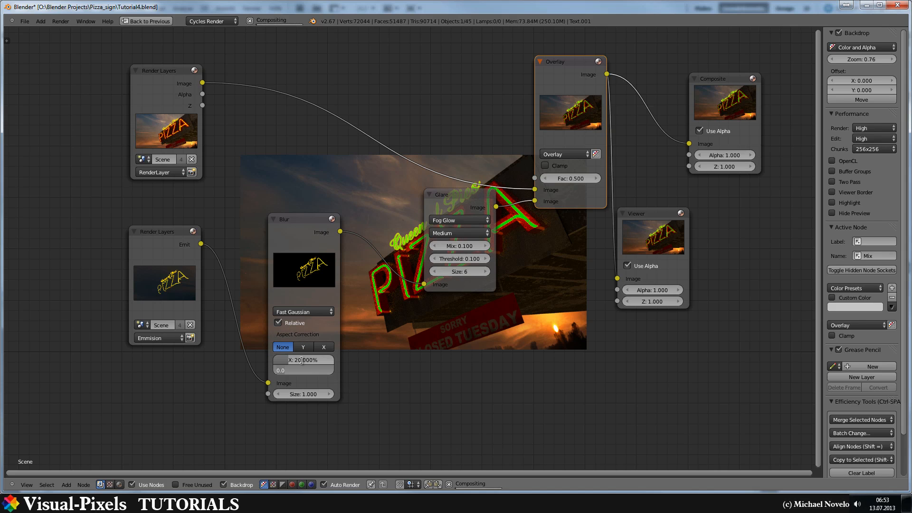
key("Return")
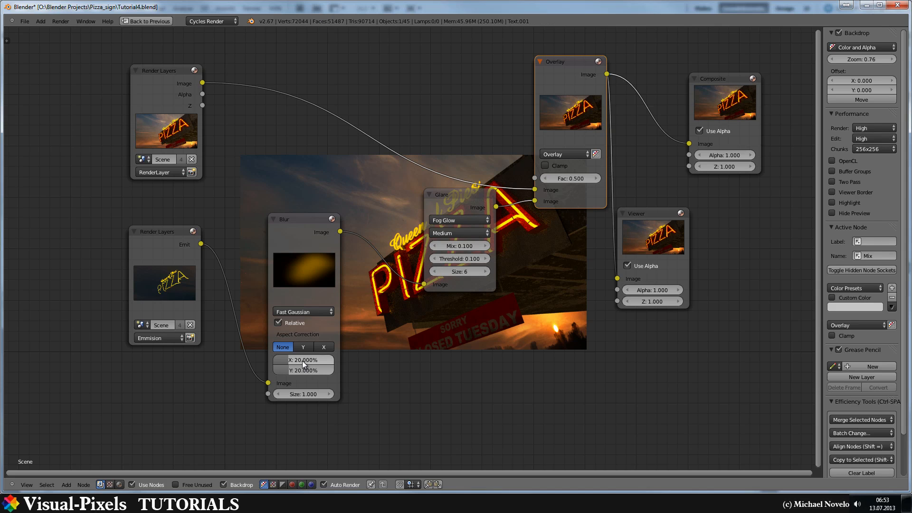
Step: Reduce the Blur node's relative X and Y to 5%
left_click(302, 361)
type("5")
key("Tab")
type("5")
key("Tab")
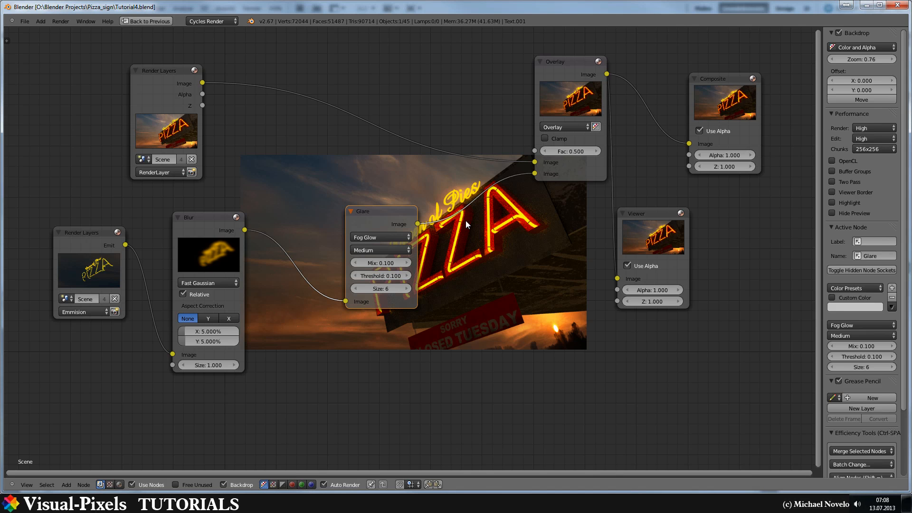
Step: Restore the multi-editor layout, select the camera, and set its depth of field focus object to Plane
key("ctrl+Up")
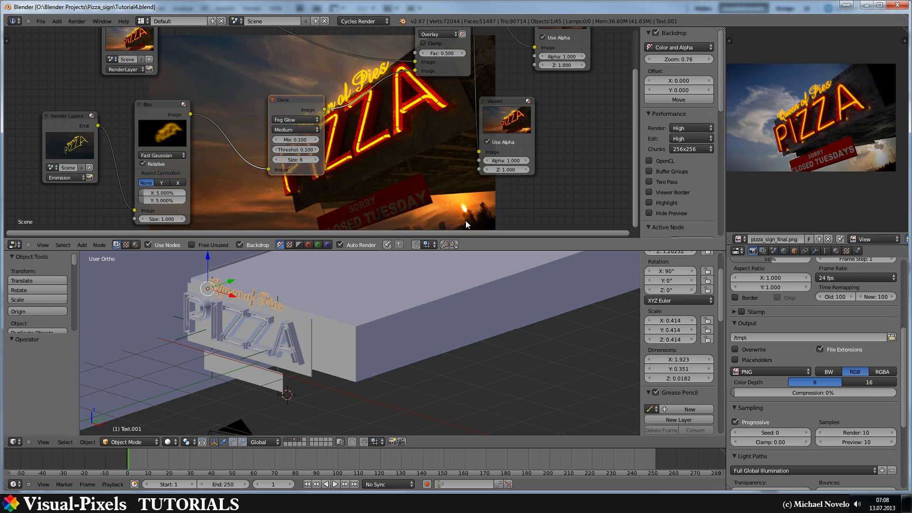
right_click(216, 433)
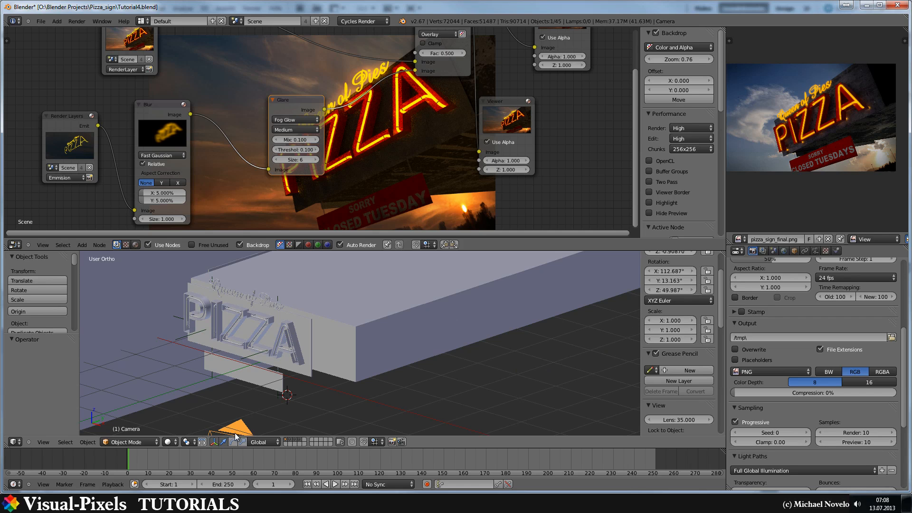
left_click(814, 251)
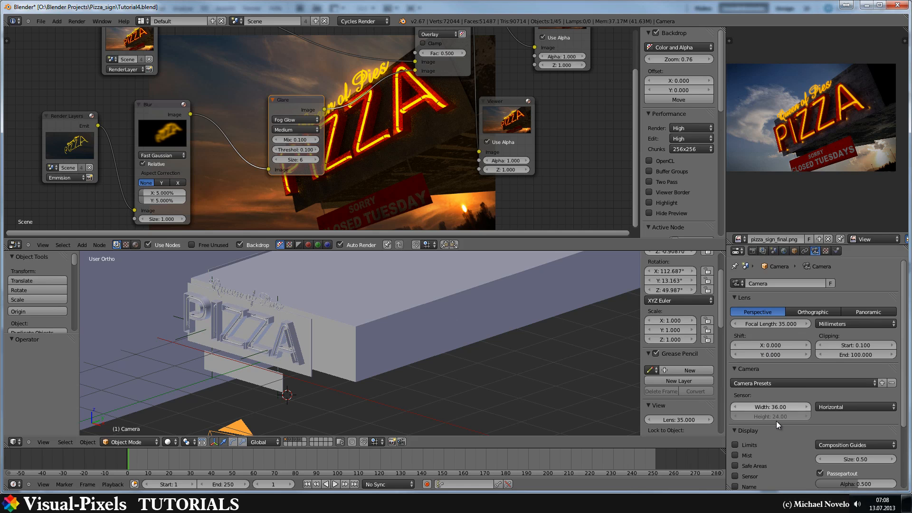
scroll(776, 421, "down", 5)
left_click(736, 451)
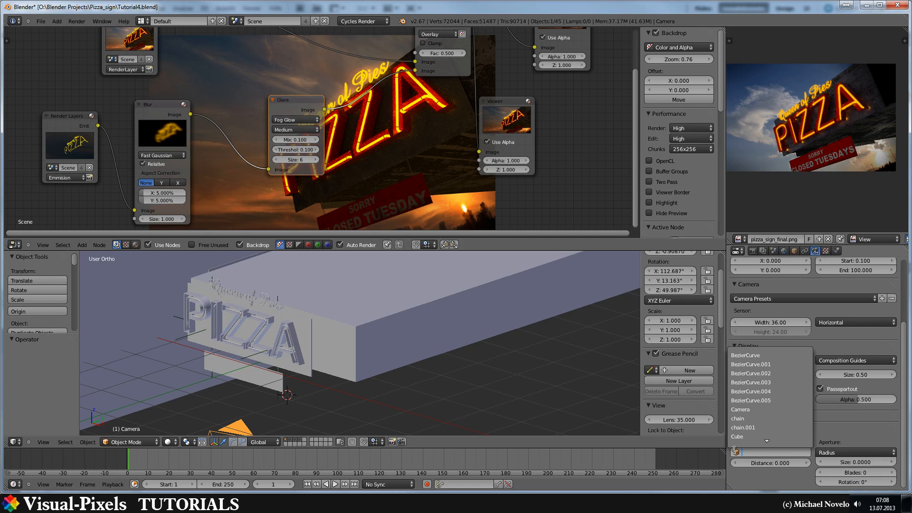
scroll(769, 416, "down", 5)
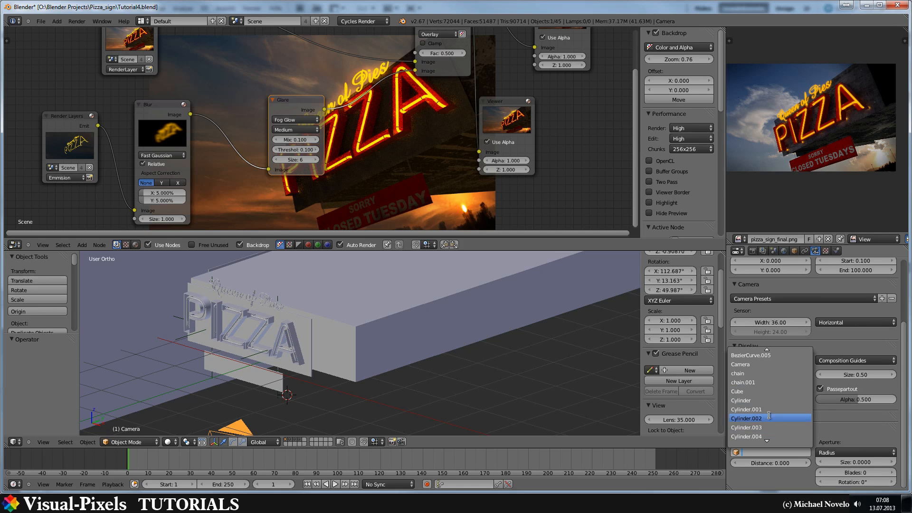
scroll(768, 422, "down", 6)
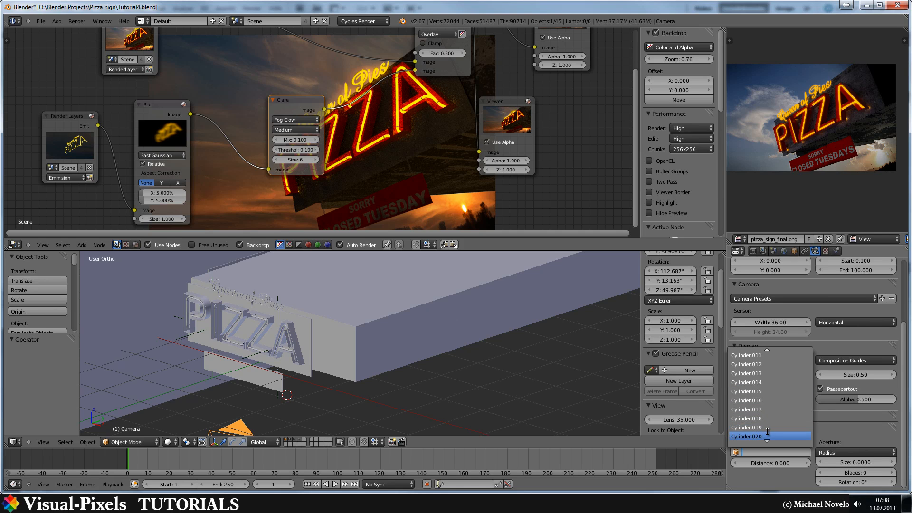
scroll(767, 431, "down", 8)
left_click(762, 411)
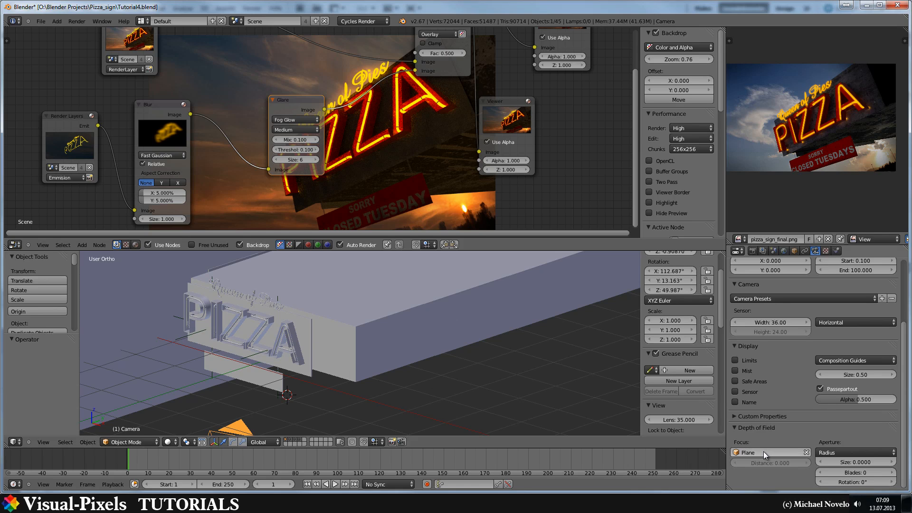
Step: Change the camera's depth of field aperture to F/stop and set its Number to 1.8
left_click(853, 452)
left_click(828, 432)
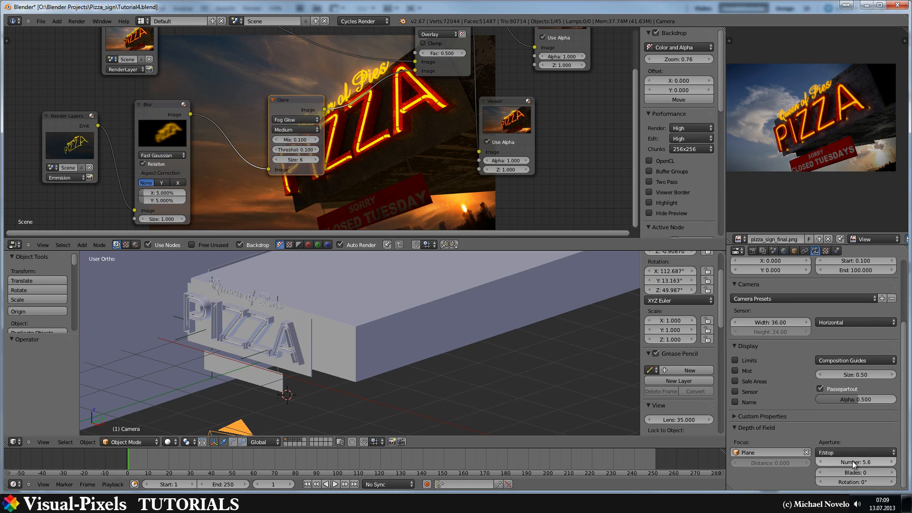
left_click(851, 461)
type("1.8")
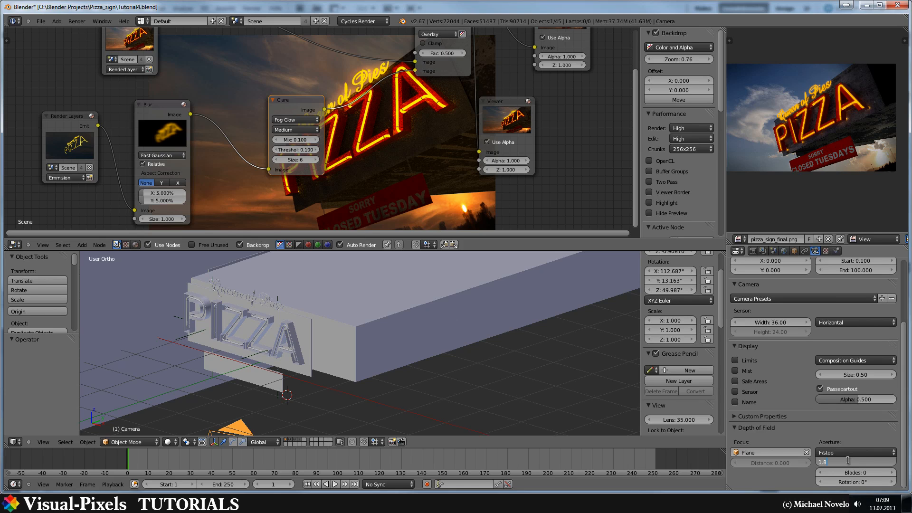
key("Return")
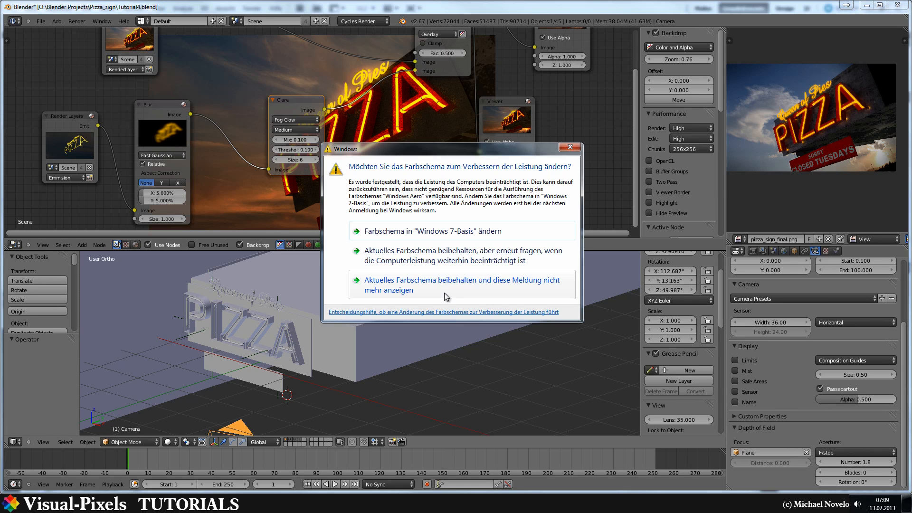
Step: Keep the current Windows colour scheme and stop the performance message from being shown again
left_click(444, 291)
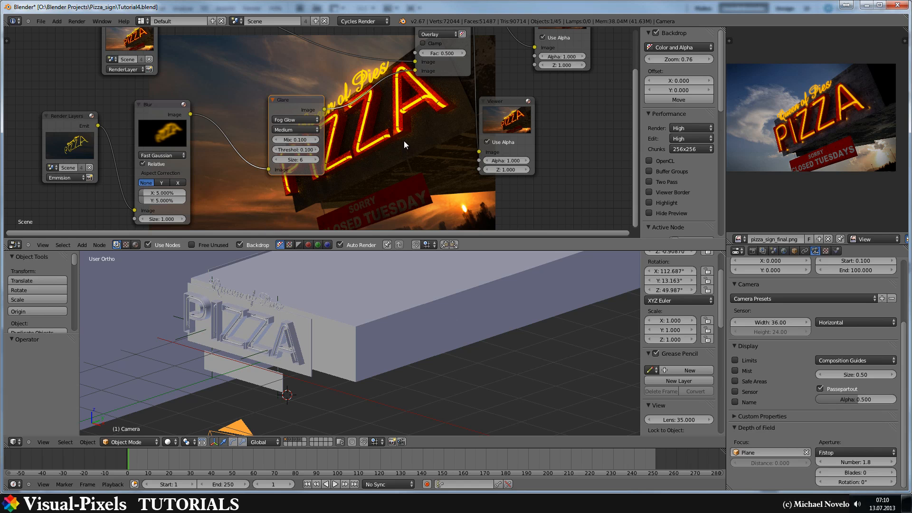
middle_click_drag(403, 141, 316, 196)
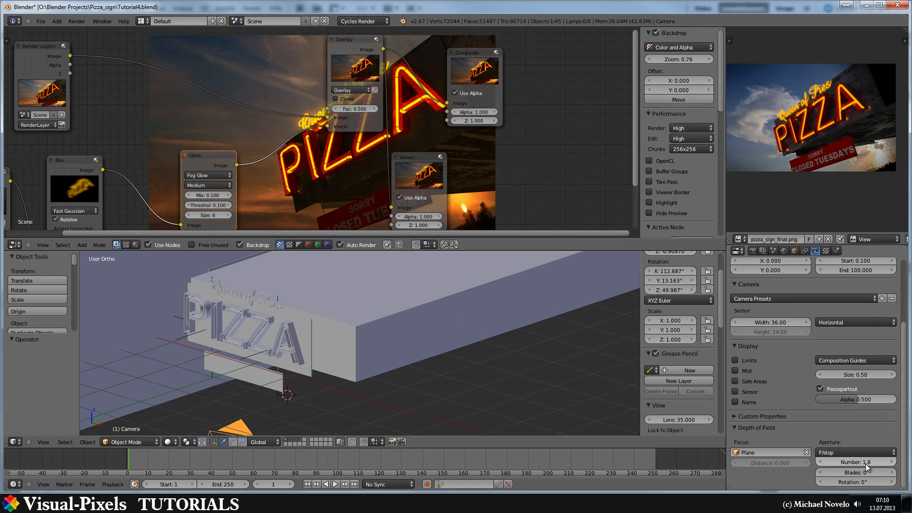
Step: Maximize the node editor and spread out the Overlay, Viewer and Composite nodes to make room after the Overlay node
middle_click_drag(437, 150, 472, 194)
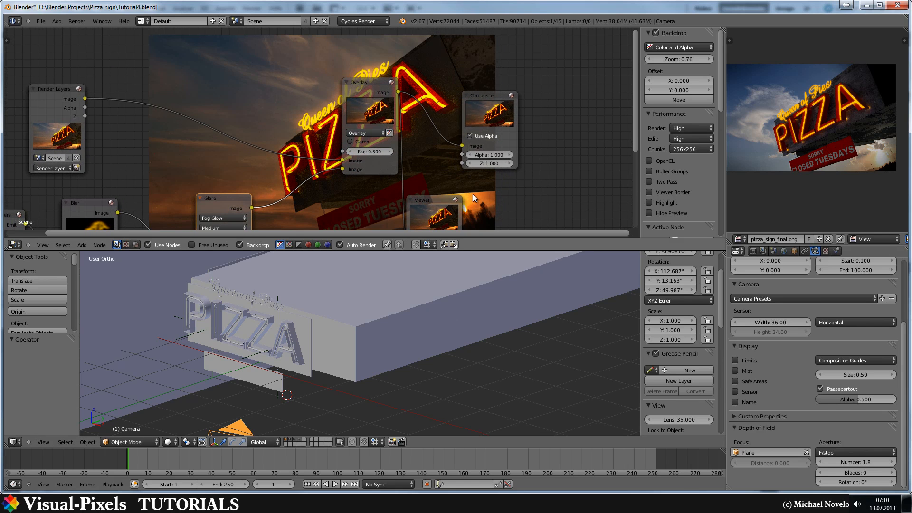
left_click_drag(366, 82, 291, 81)
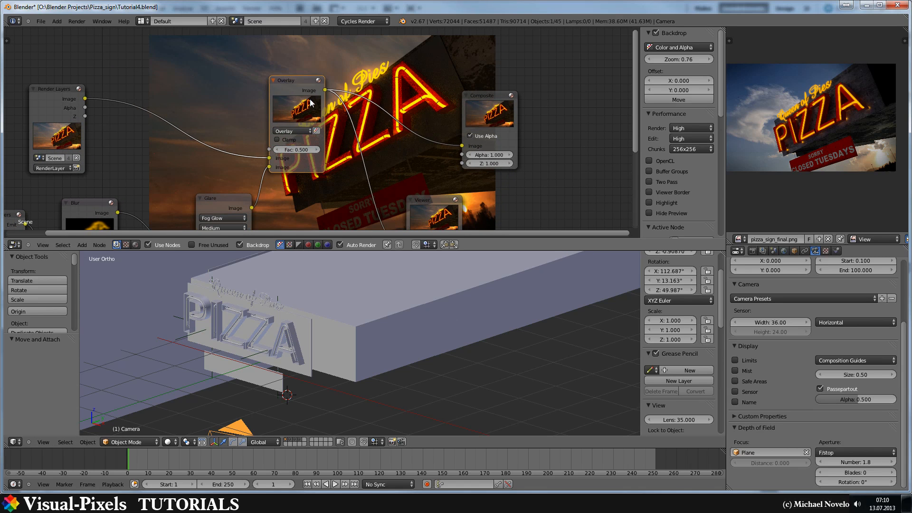
key("ctrl+Up")
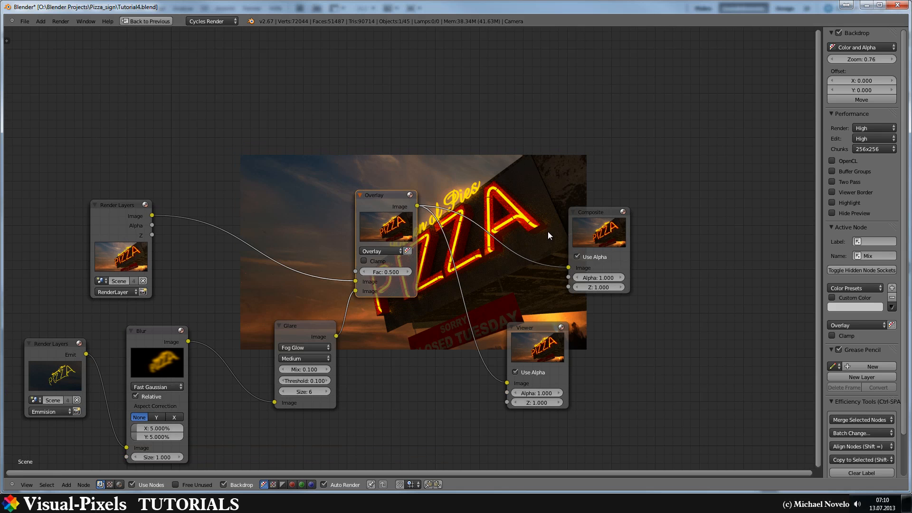
scroll(535, 243, "down", 2)
scroll(532, 237, "down", 4, "shift")
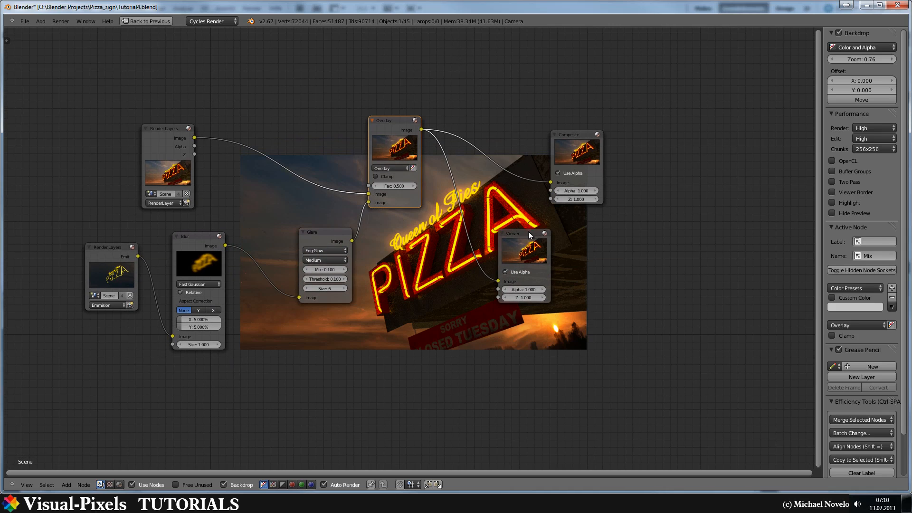
left_click_drag(530, 235, 757, 238)
left_click(568, 136)
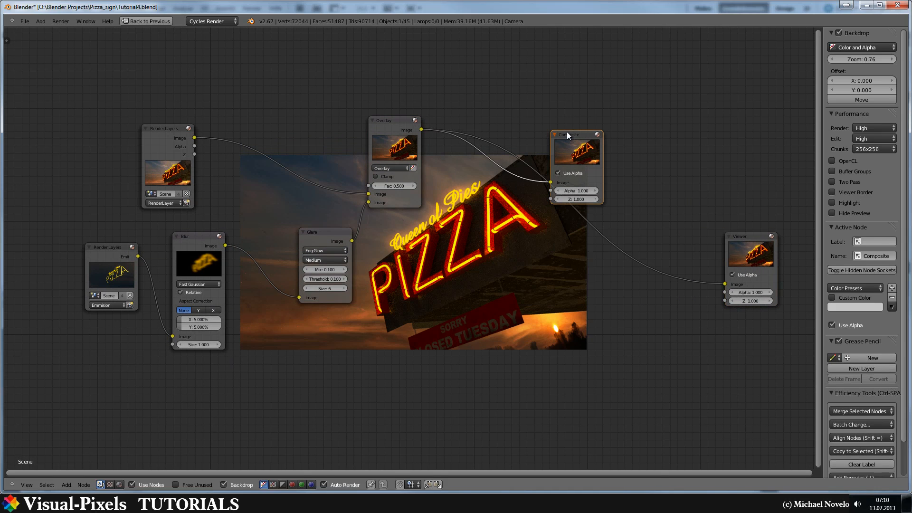
left_click_drag(568, 136, 744, 77)
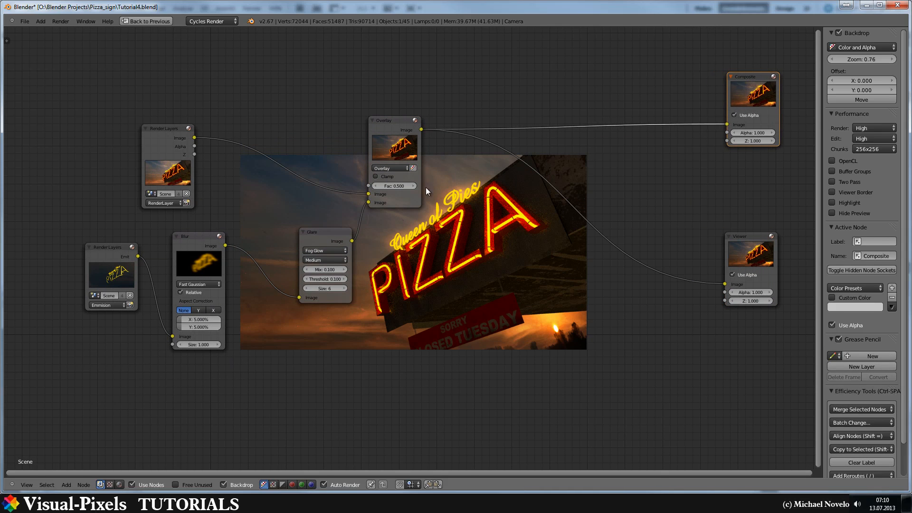
Step: Add a Defocus node and insert it into the link between the Overlay and Viewer nodes
key("shift+a")
mouse_move(493, 175)
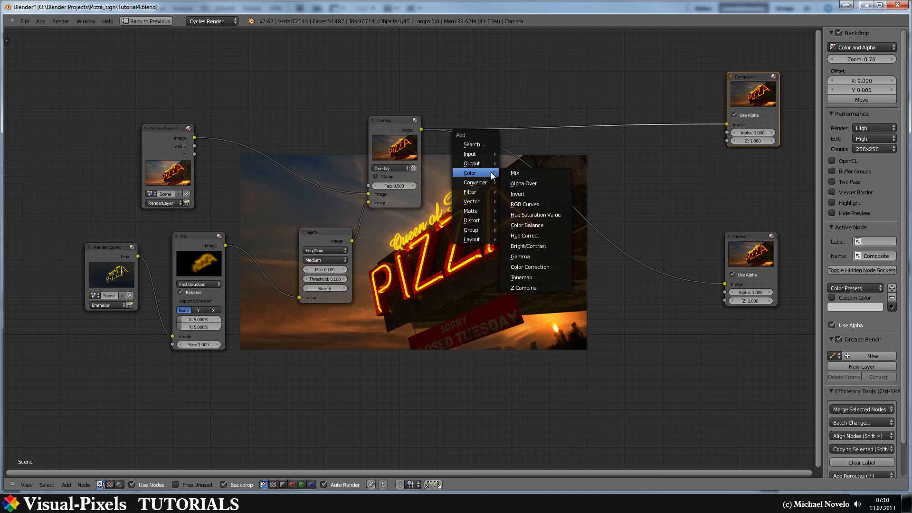
mouse_move(480, 191)
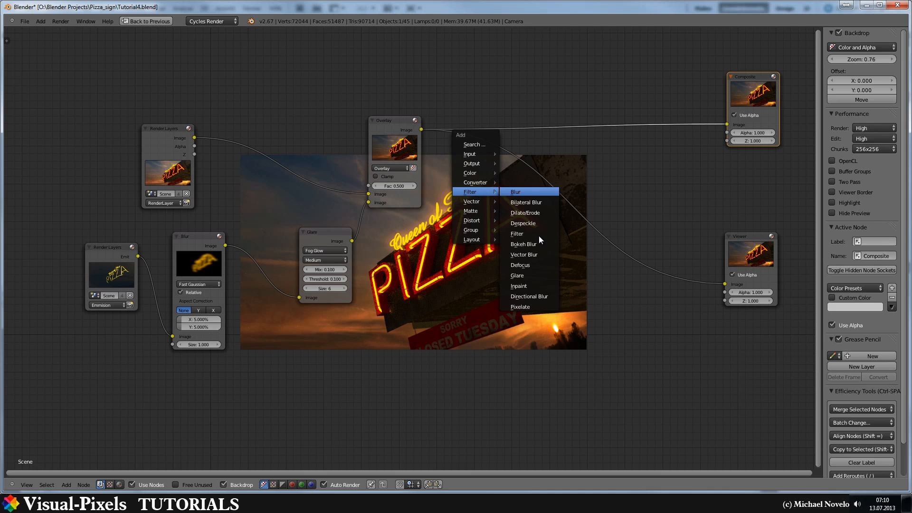
left_click(534, 266)
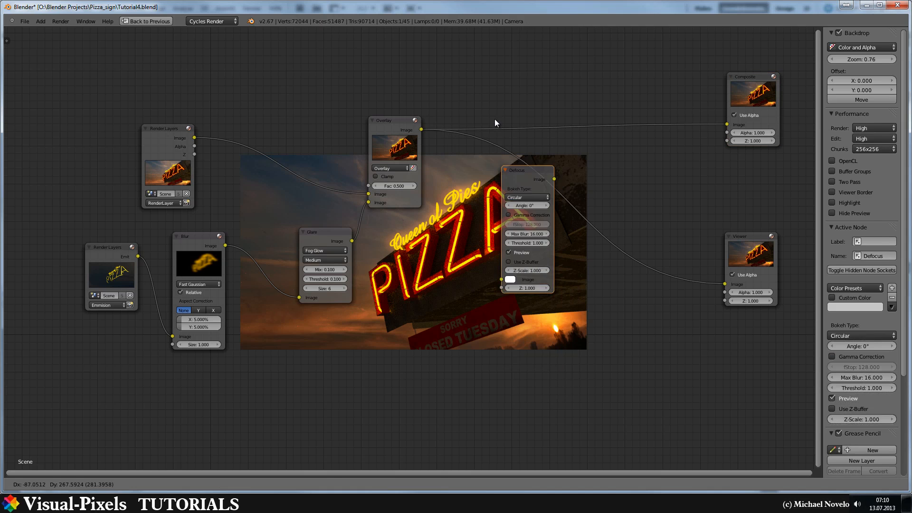
left_click(522, 151)
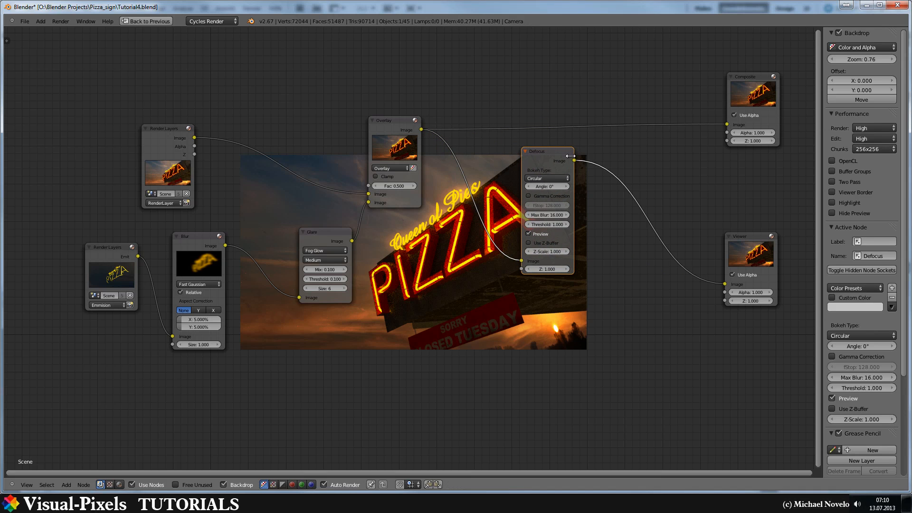
Step: Feed the Defocus output into Composite, and drive Defocus with the main render layer's Z output using Use Z-Buffer
left_click_drag(726, 125, 550, 162)
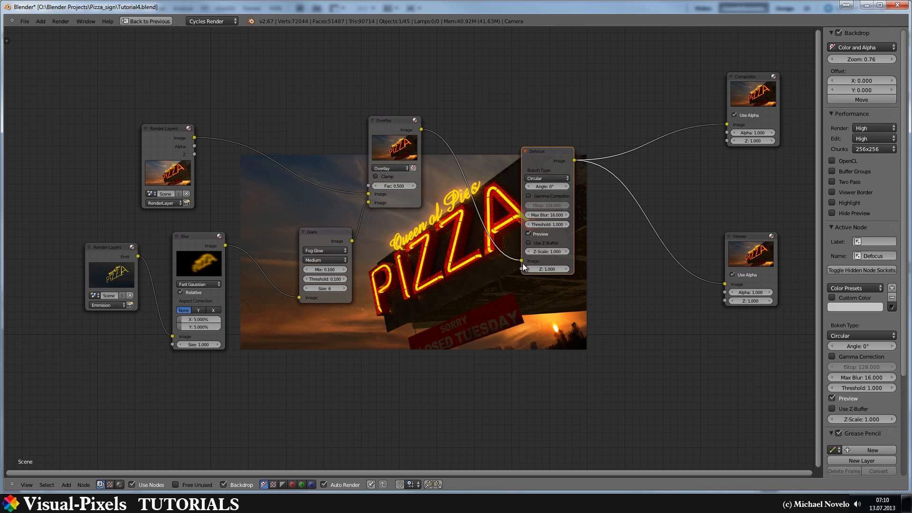
left_click(529, 243)
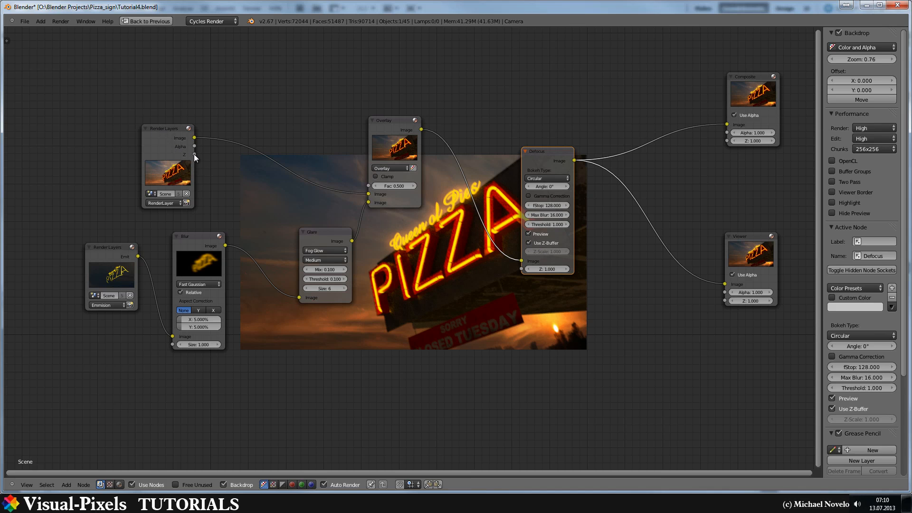
left_click_drag(195, 154, 522, 269)
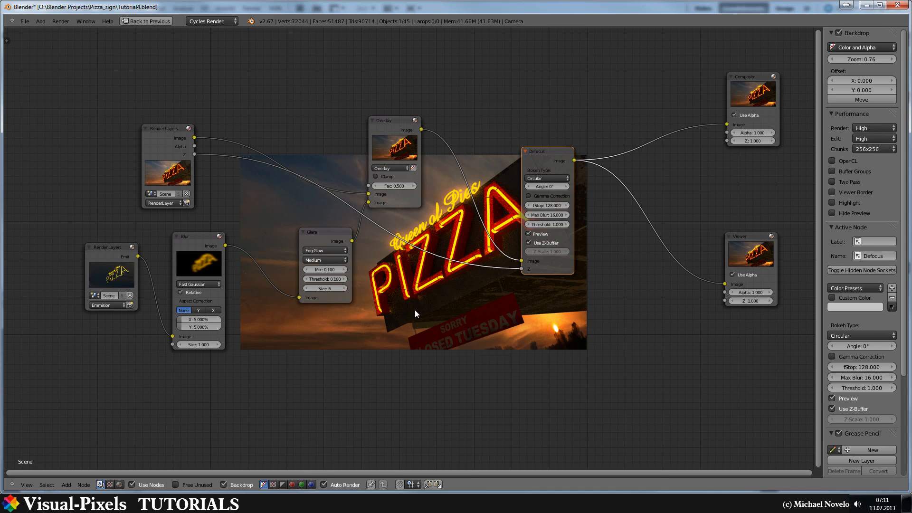
Step: Try Defocus fStop values of 60, 10 and 20
left_click(546, 205)
type("60")
key("Return")
left_click(546, 205)
type("10")
key("Return")
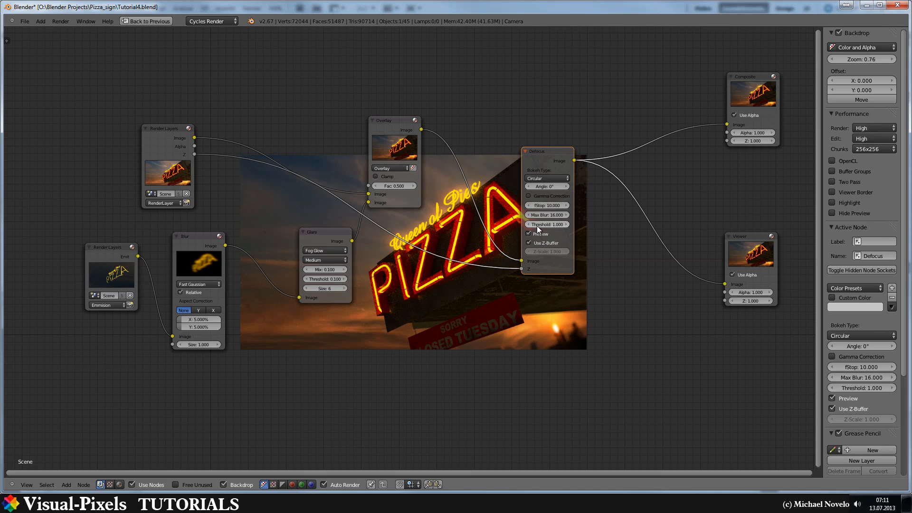
left_click(543, 204)
type("20")
key("Return")
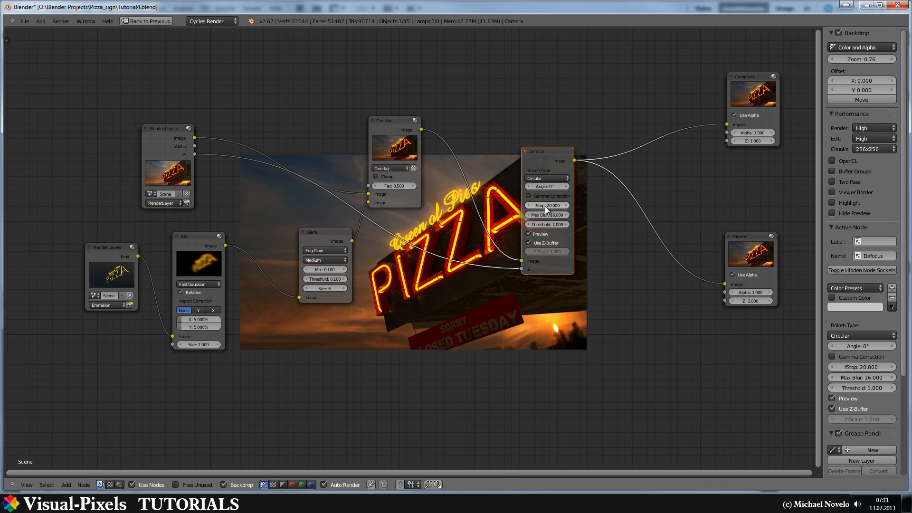
Step: Set the Defocus fStop to 15 and move the node close beside the Overlay node
left_click(545, 208)
type("15")
key("Return")
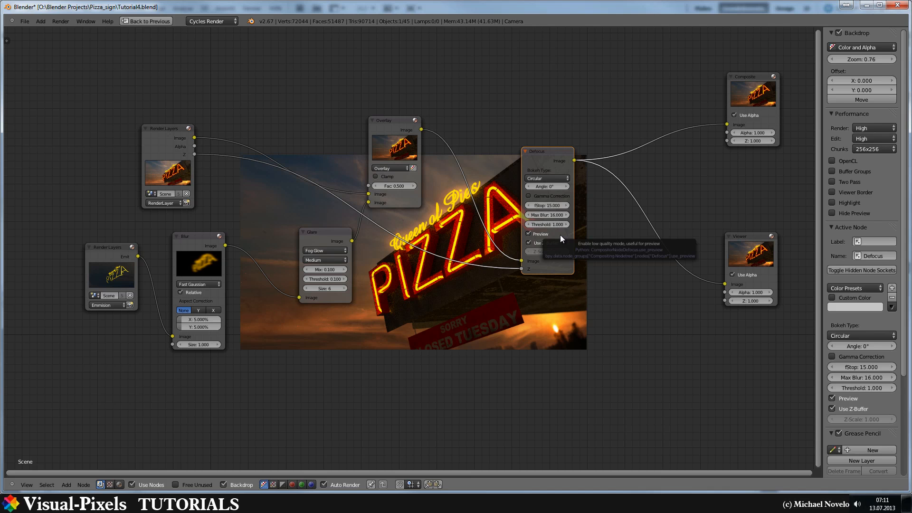
left_click_drag(544, 151, 464, 137)
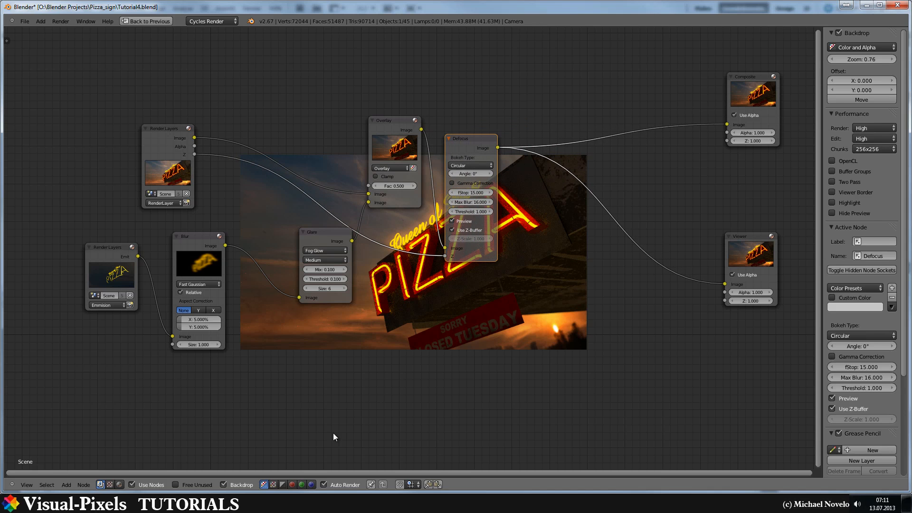
mouse_move(197, 504)
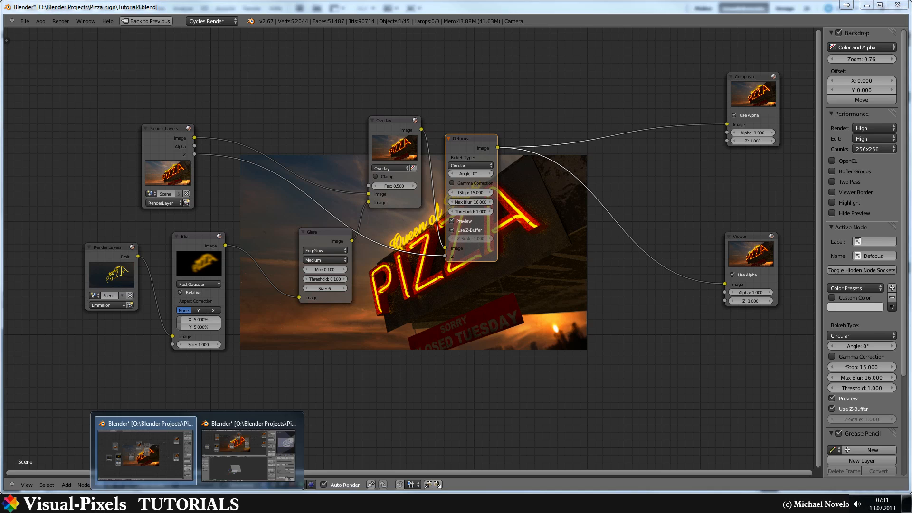
left_click(160, 464)
left_click(238, 449)
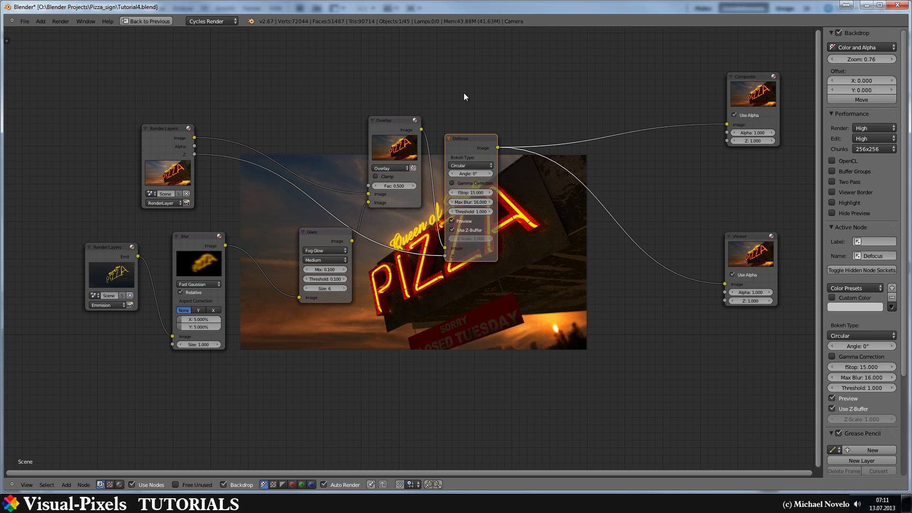
Step: Add an Ellipse Mask node below the Defocus node and preview its mask in the Viewer
key("shift+a")
mouse_move(465, 95)
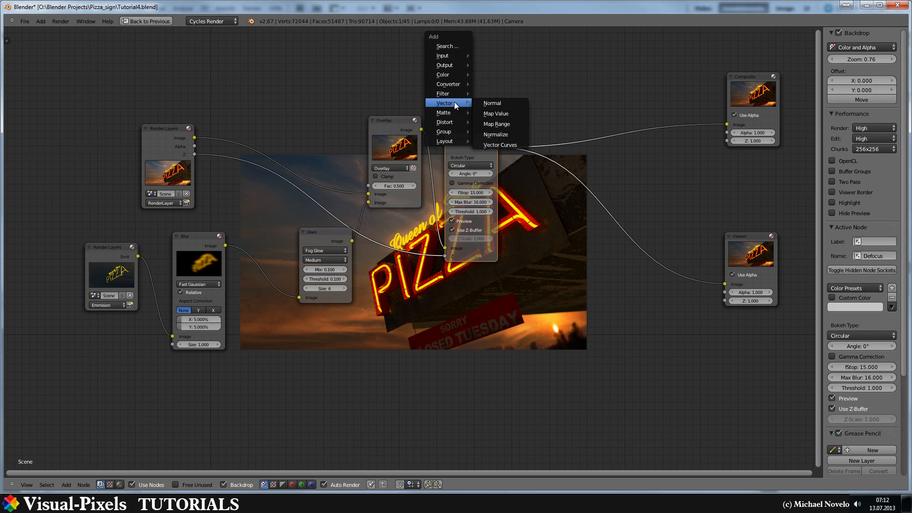
mouse_move(452, 112)
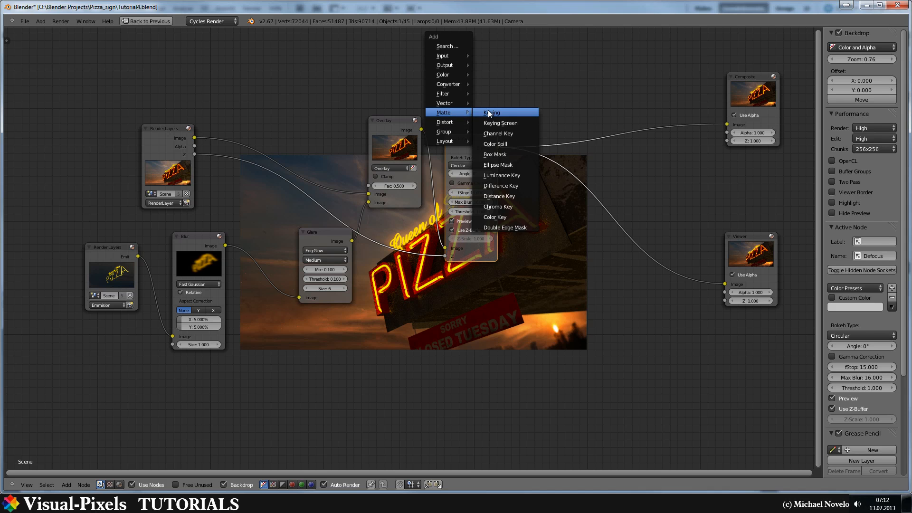
left_click(497, 165)
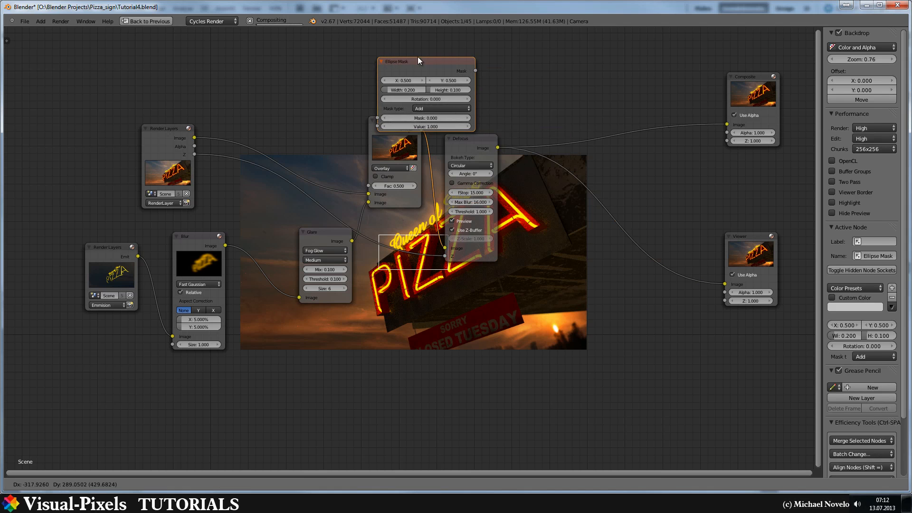
left_click(444, 323)
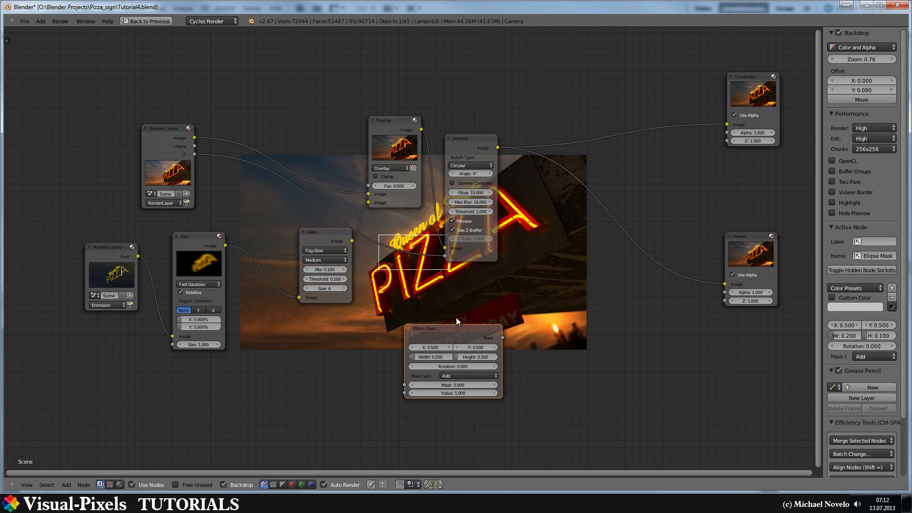
left_click(433, 357)
key("Return")
left_click(485, 329, "ctrl+shift")
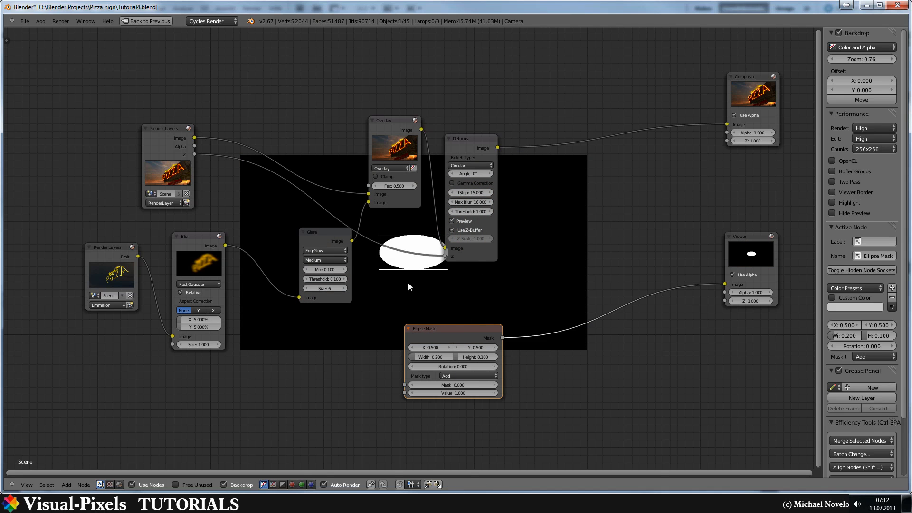
Step: Set the ellipse mask's width to 0.98 and its height to 0.6
left_click(433, 357)
type("8")
key("Return")
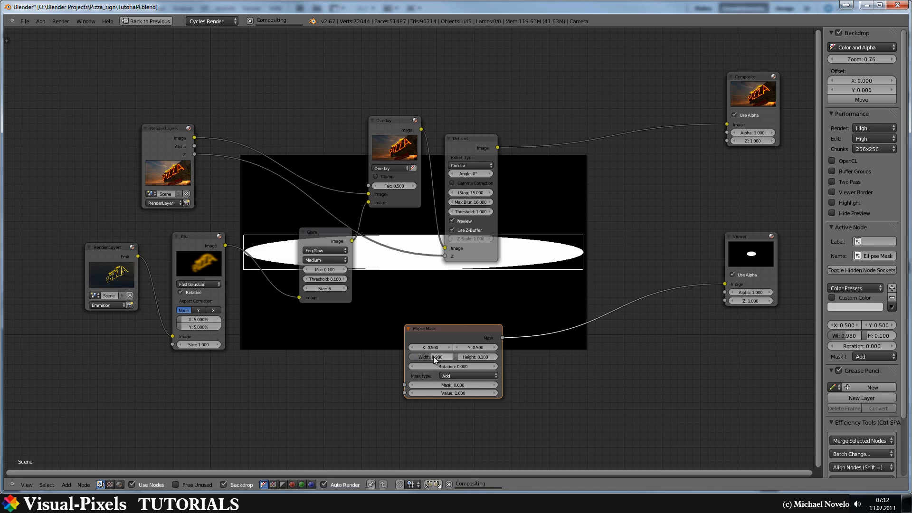
left_click(469, 357)
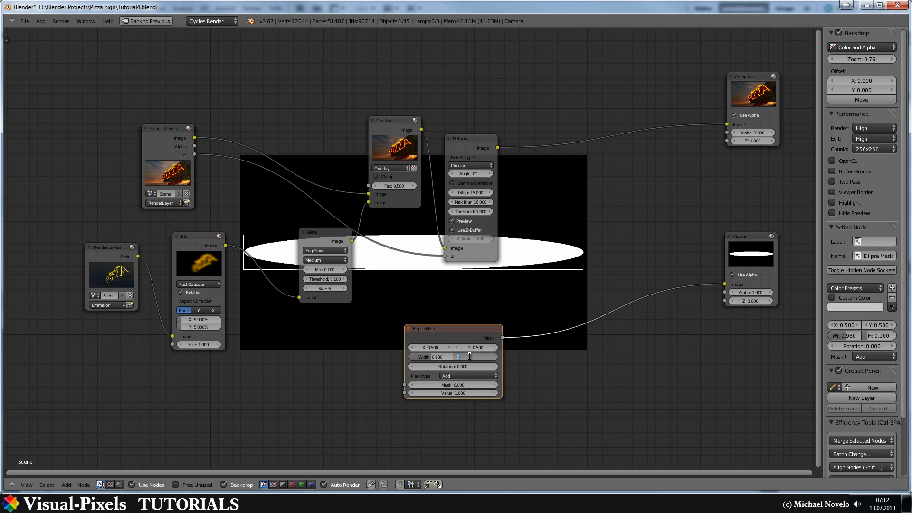
type(".7")
key("Return")
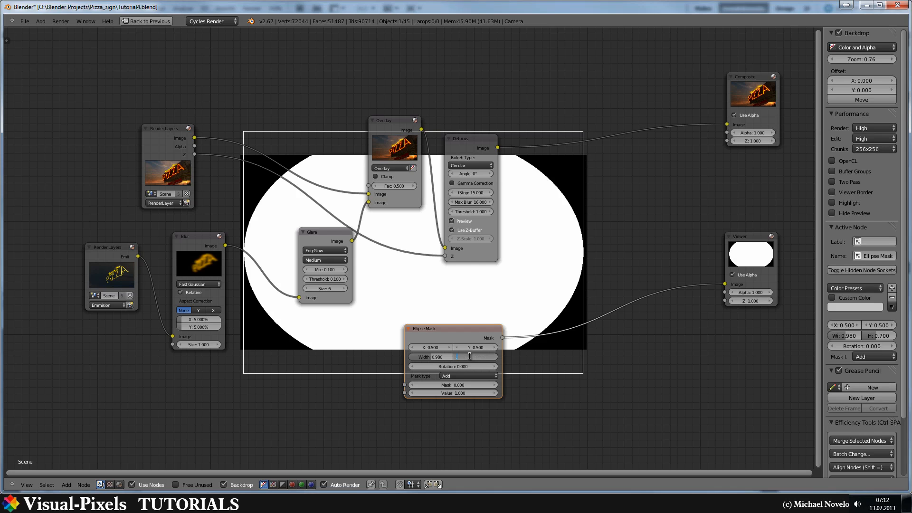
key("Return")
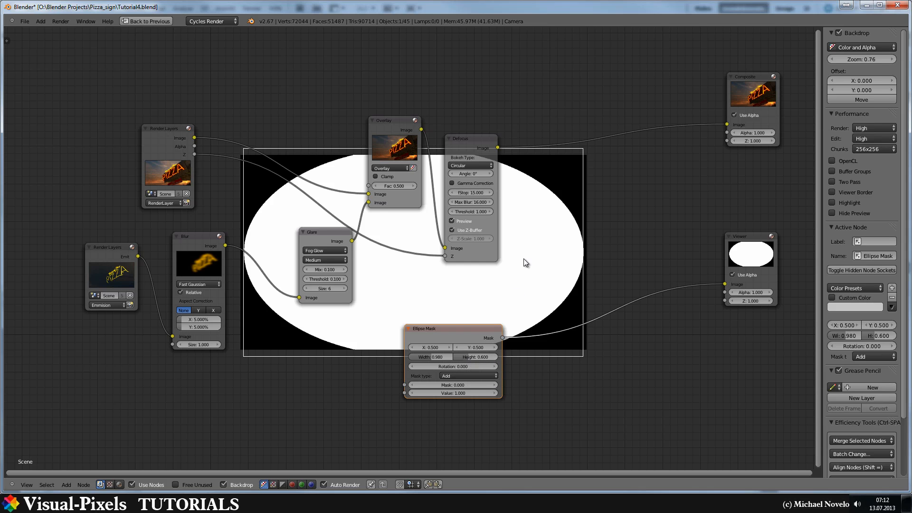
Step: Add a Mix node beside the Defocus node and set its blend type to Multiply
key("shift+a")
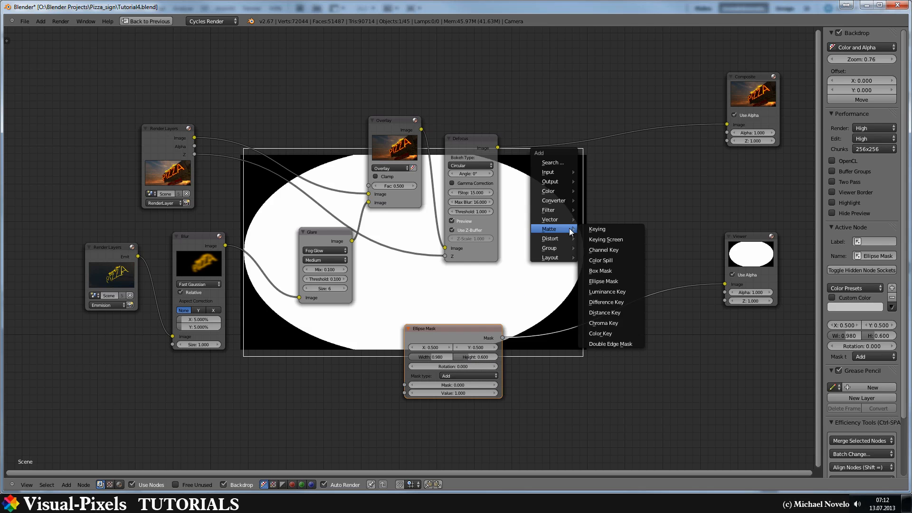
mouse_move(568, 192)
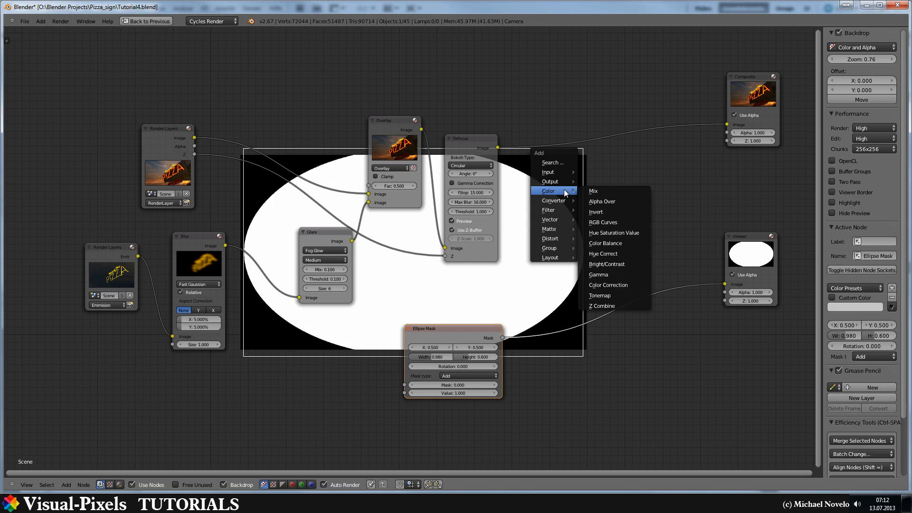
left_click(616, 193)
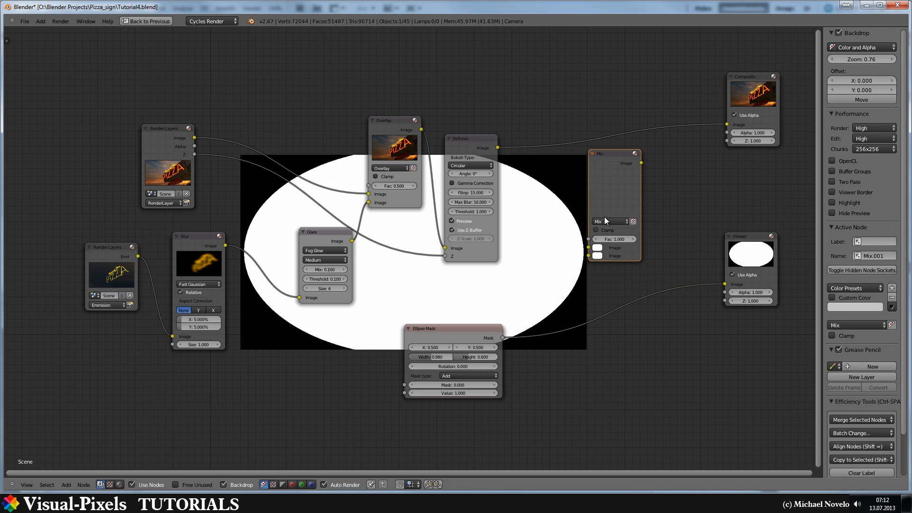
left_click(605, 221)
left_click(605, 222)
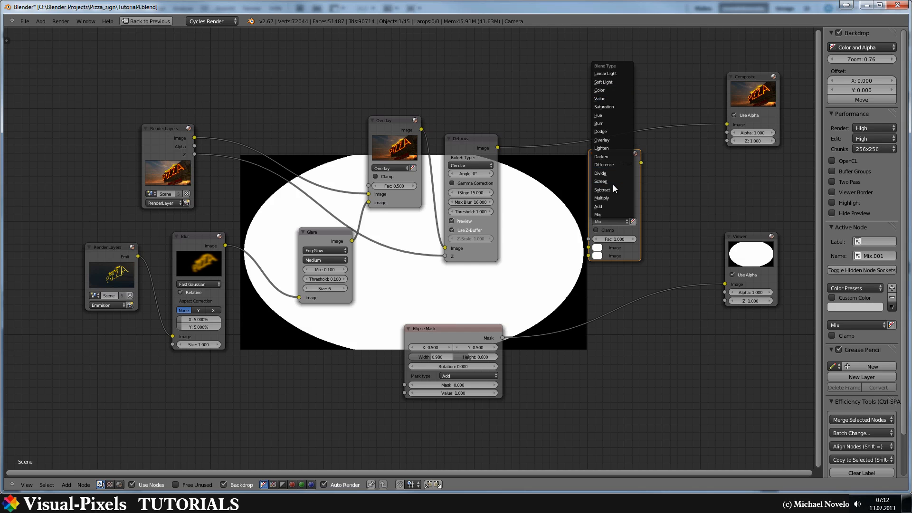
left_click(611, 197)
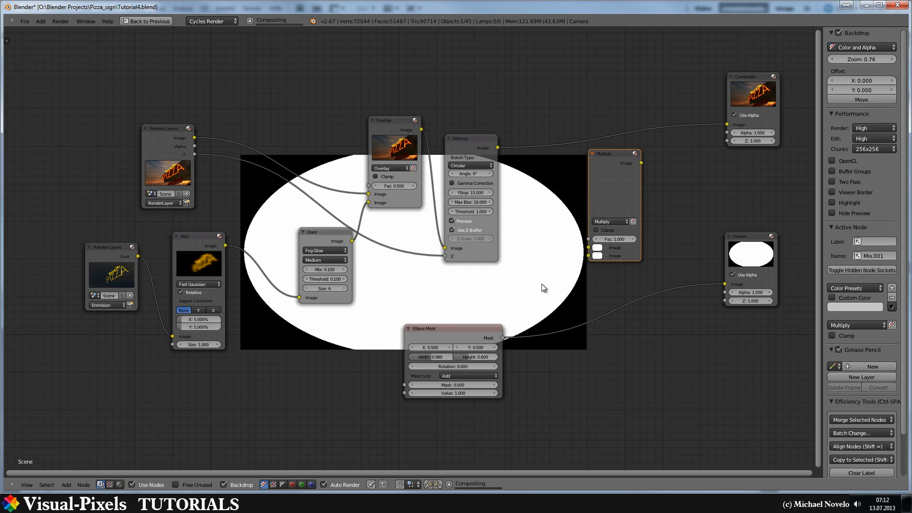
Step: Connect the Defocus image to the Multiply node's first image input and the ellipse mask to its second
left_click(499, 335)
left_click_drag(504, 337, 588, 256)
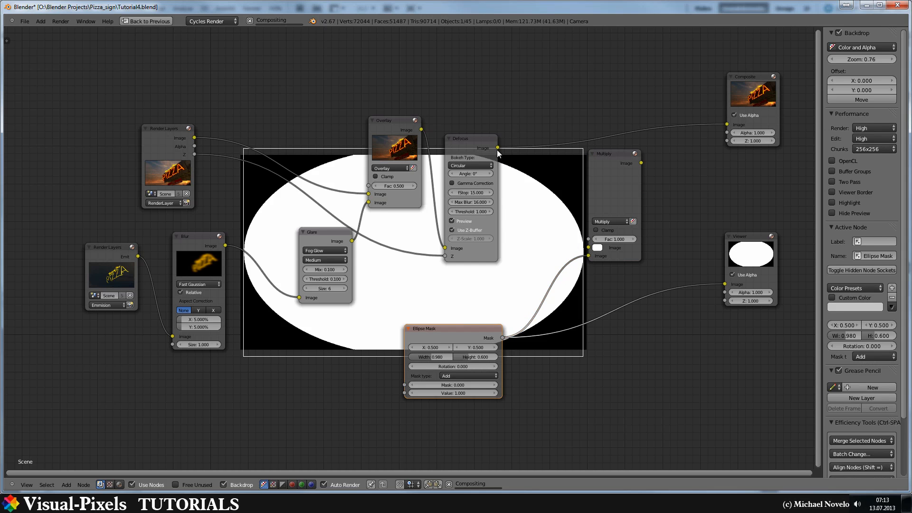
left_click_drag(498, 148, 589, 249)
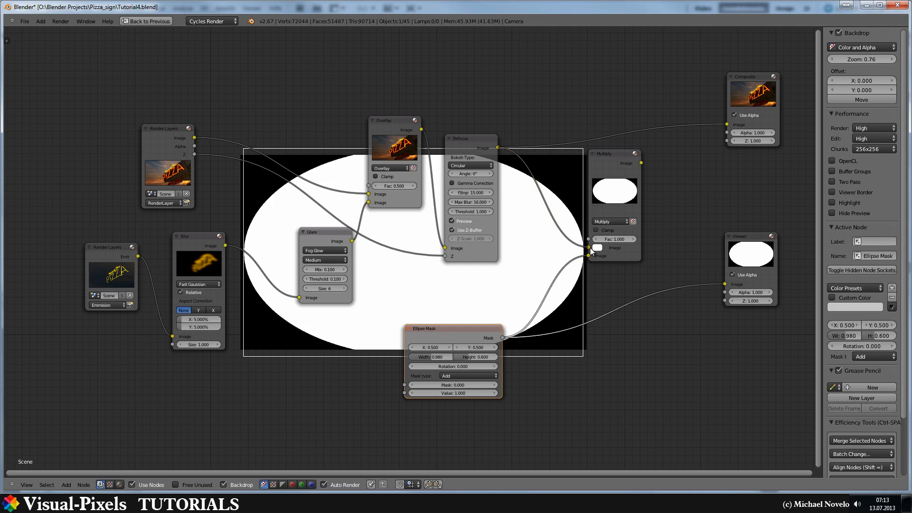
Step: Preview the Multiply node's result in the Viewer and move the nodes apart to make room between them
left_click(614, 151, "ctrl+shift")
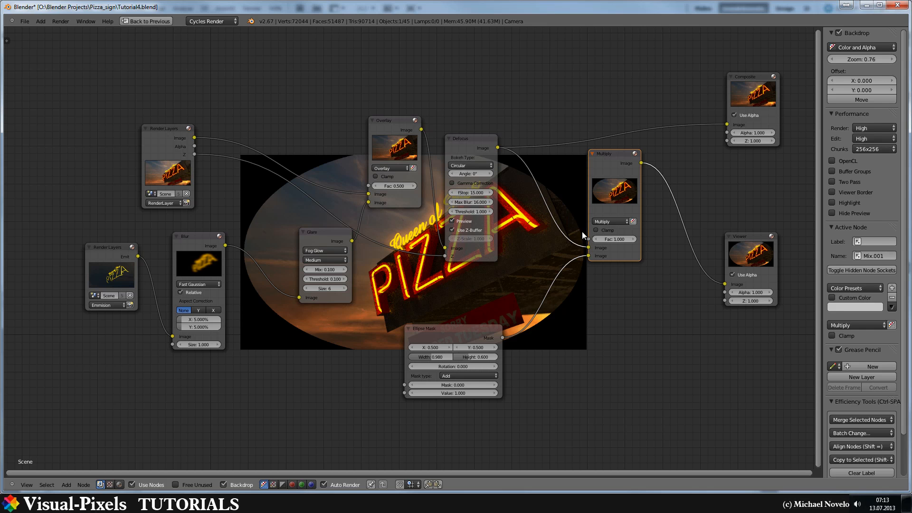
left_click_drag(606, 153, 733, 218)
scroll(554, 235, "down", 5, "ctrl")
left_click(542, 239)
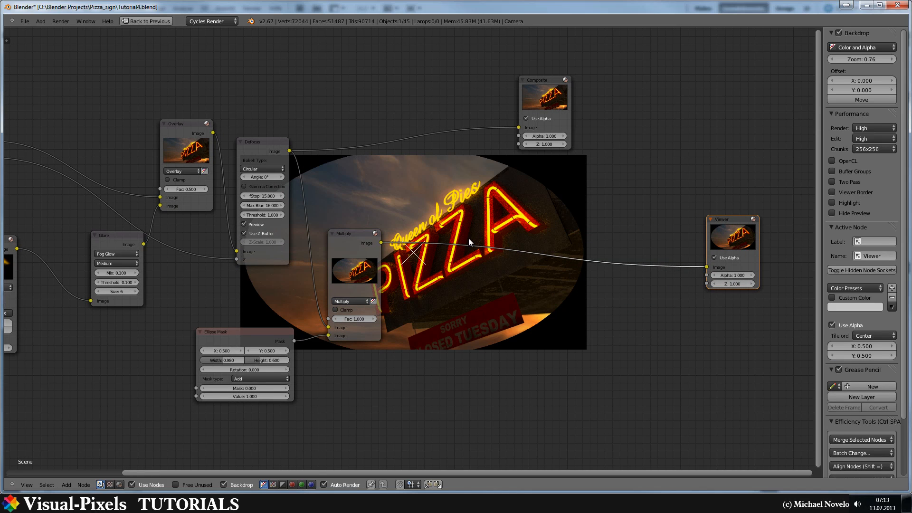
Step: Insert a Blur node between the Multiply and Viewer nodes and set it to Fast Gaussian with relative sizing
key("shift+a")
mouse_move(463, 257)
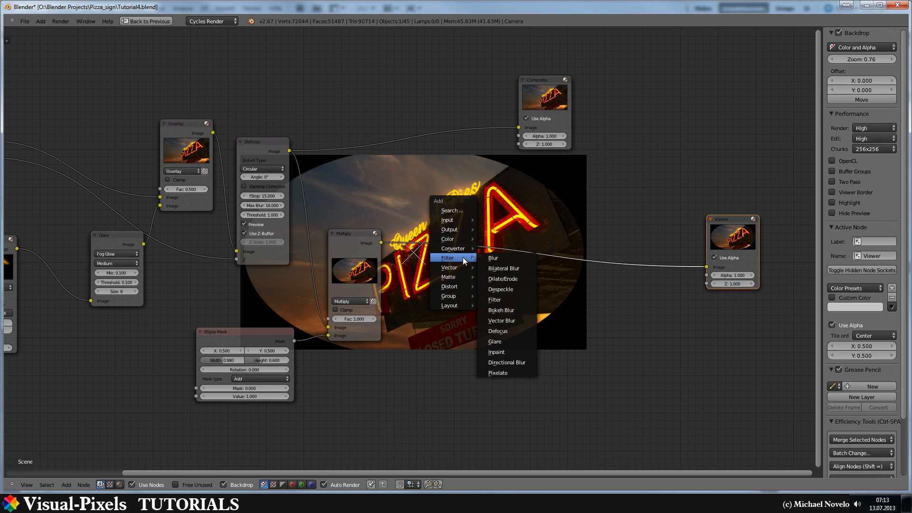
left_click(512, 257)
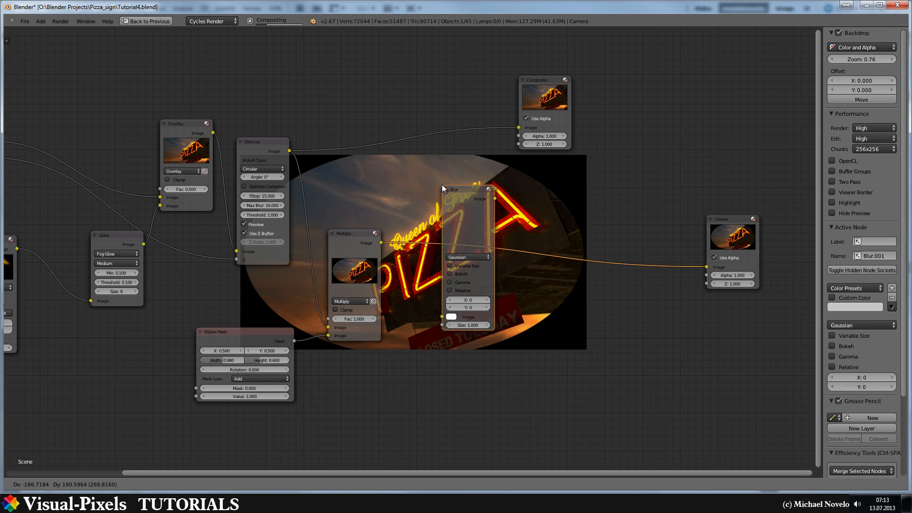
left_click(442, 184)
left_click(457, 257)
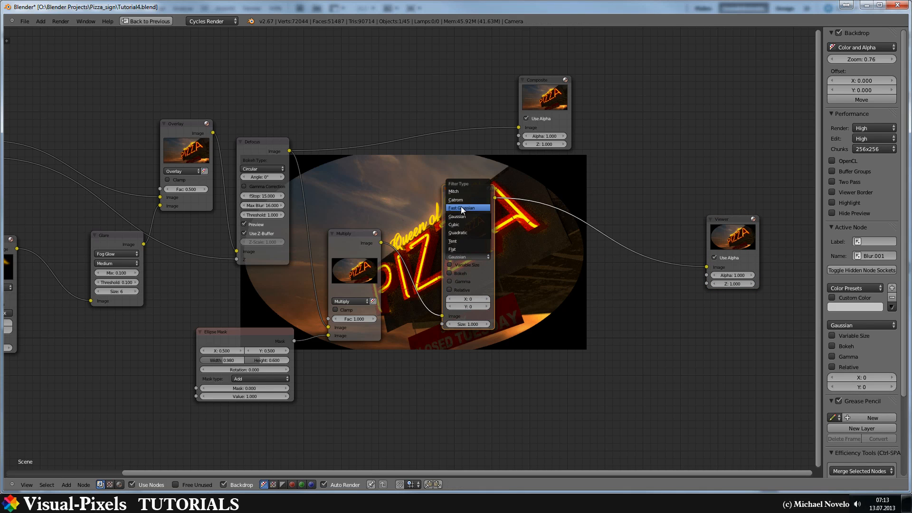
left_click(460, 208)
left_click(461, 265)
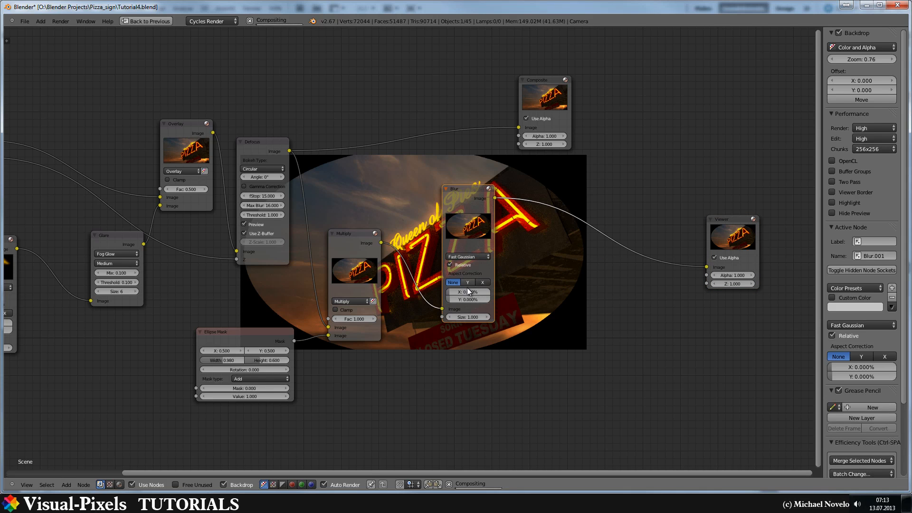
Step: Set the new Blur node's X and Y size to 20%
left_click(466, 291)
type("20")
key("Tab")
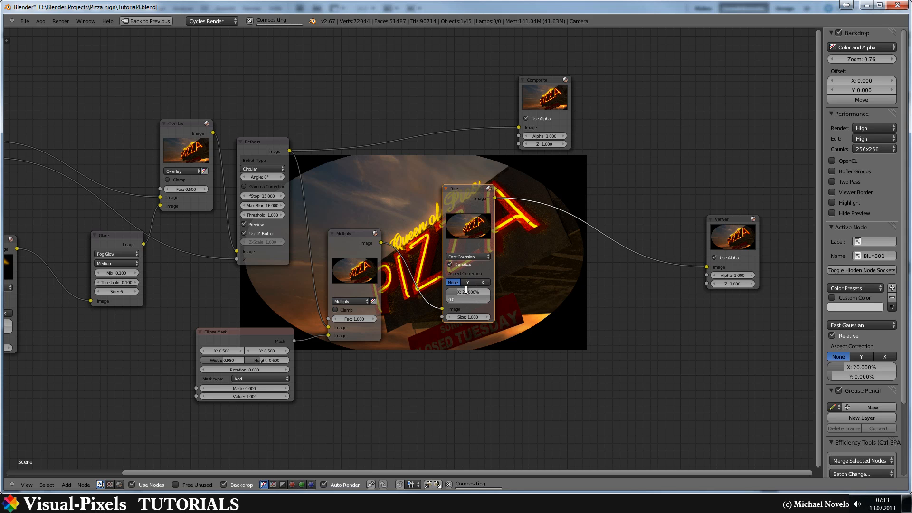
type("2")
type("00")
key("Return")
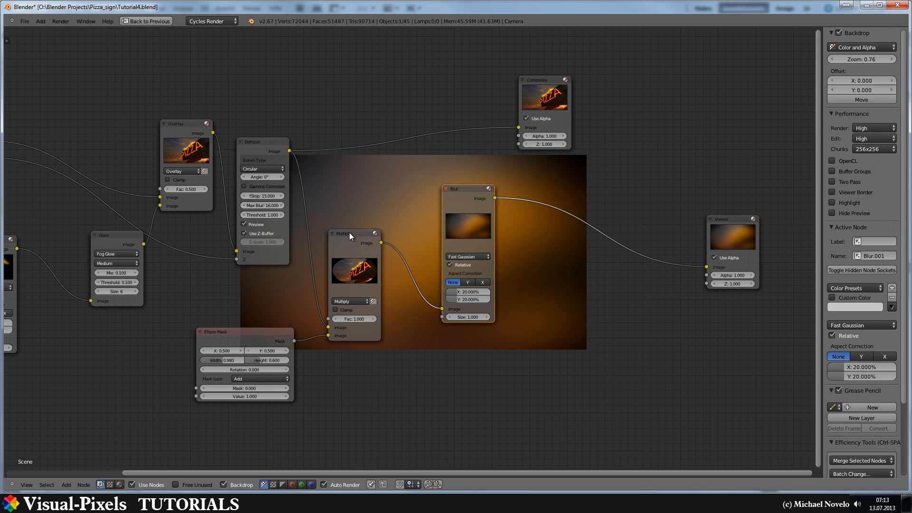
Step: Detach the Blur node and rewire it between the Ellipse Mask and the Multiply node's second image input
left_click_drag(349, 232, 405, 163)
left_click(466, 188)
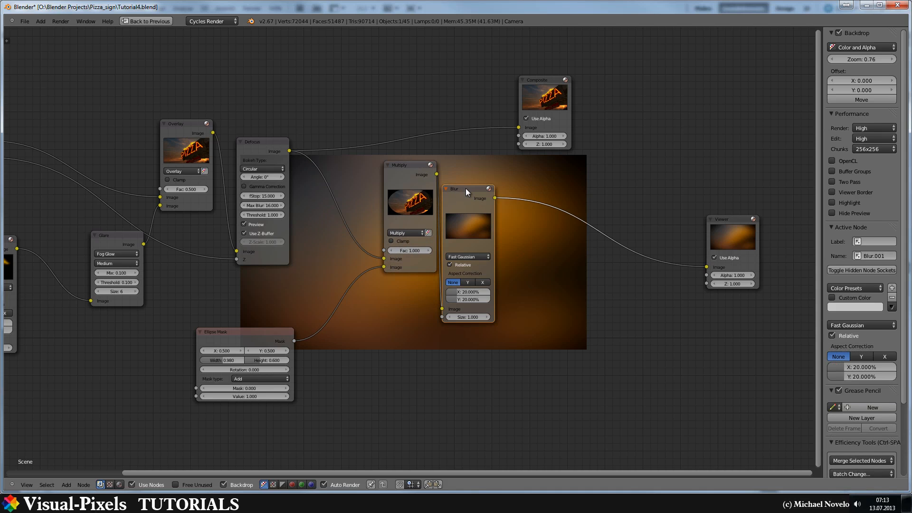
left_click_drag(466, 188, 340, 277, "alt")
right_click_drag(384, 294, 380, 297, "ctrl")
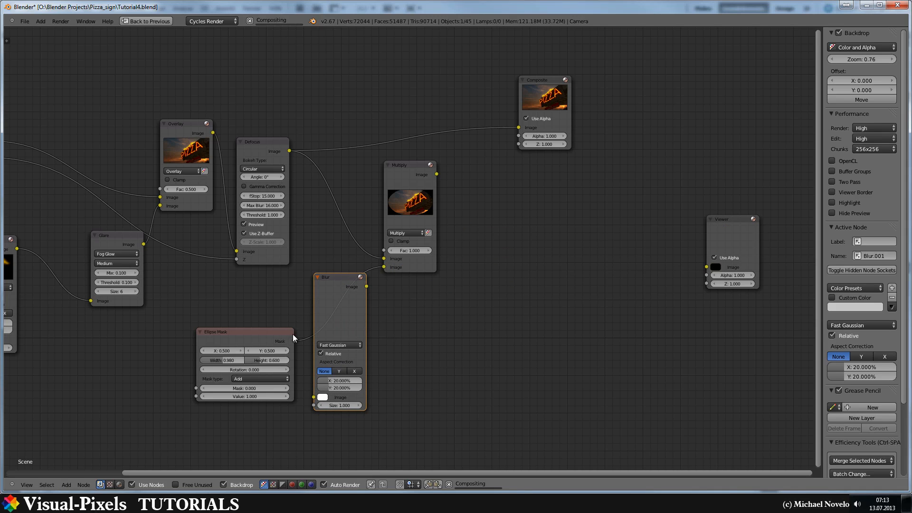
left_click_drag(294, 340, 313, 398)
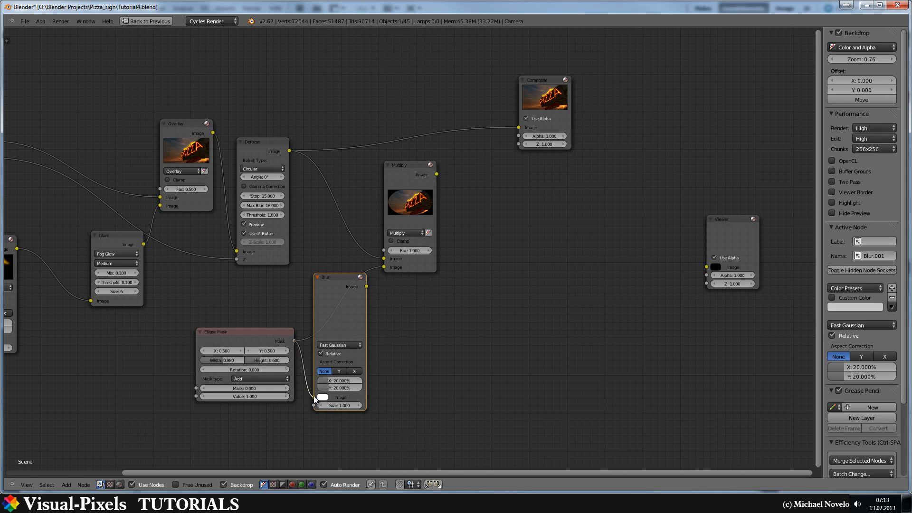
left_click_drag(366, 286, 384, 265)
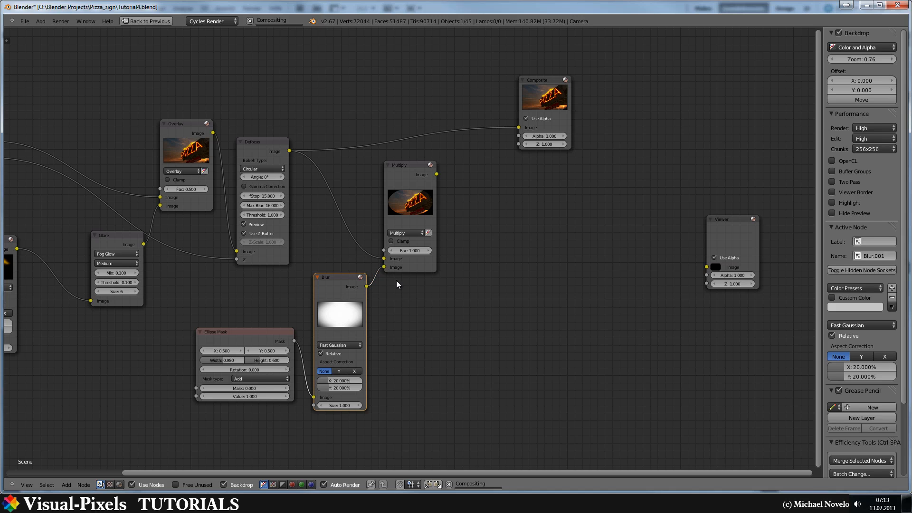
Step: Preview the Multiply node in the Viewer and space out the Multiply, Blur and Ellipse Mask nodes
left_click(411, 163, "ctrl+shift")
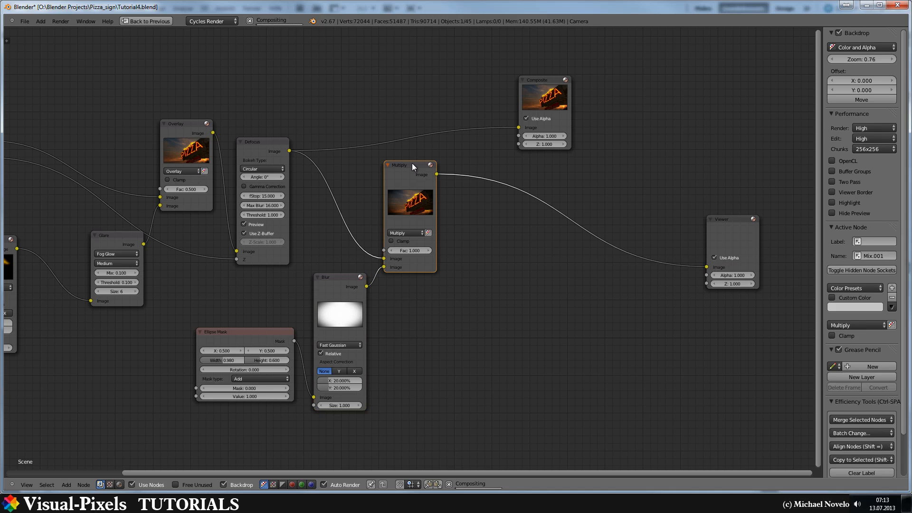
left_click_drag(412, 164, 532, 161)
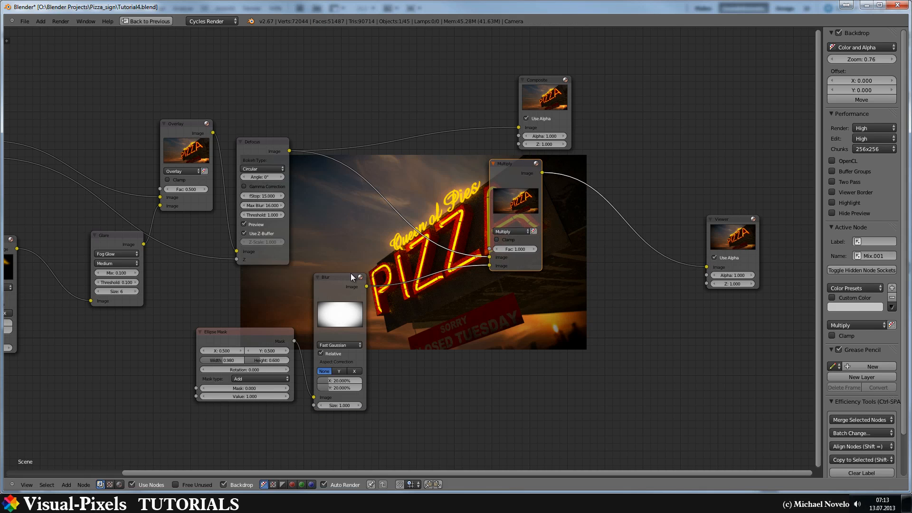
left_click_drag(342, 277, 405, 245)
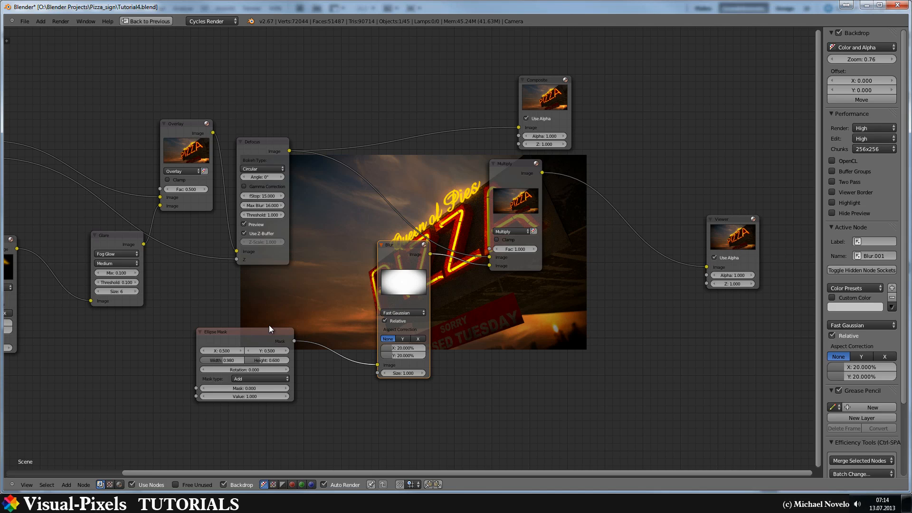
left_click_drag(267, 332, 240, 355)
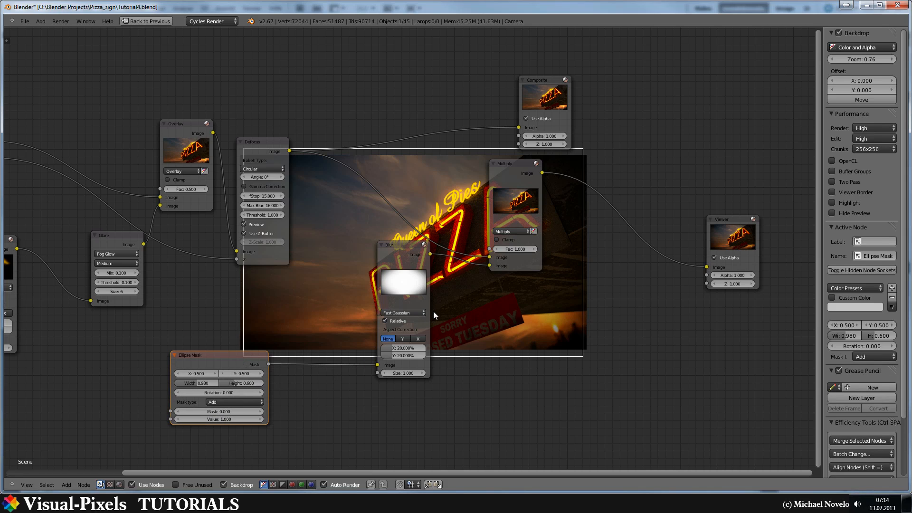
Step: Try factors around 0.95 on the Multiply node and settle on a factor of 0.85
left_click(497, 249)
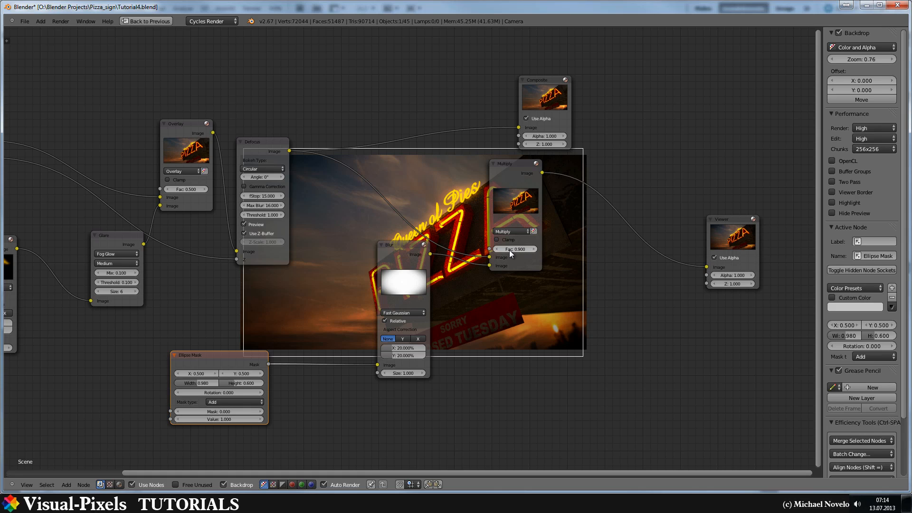
left_click(510, 250)
key("BackSpace")
type(".95")
key("Return")
left_click(497, 250)
left_click(534, 250)
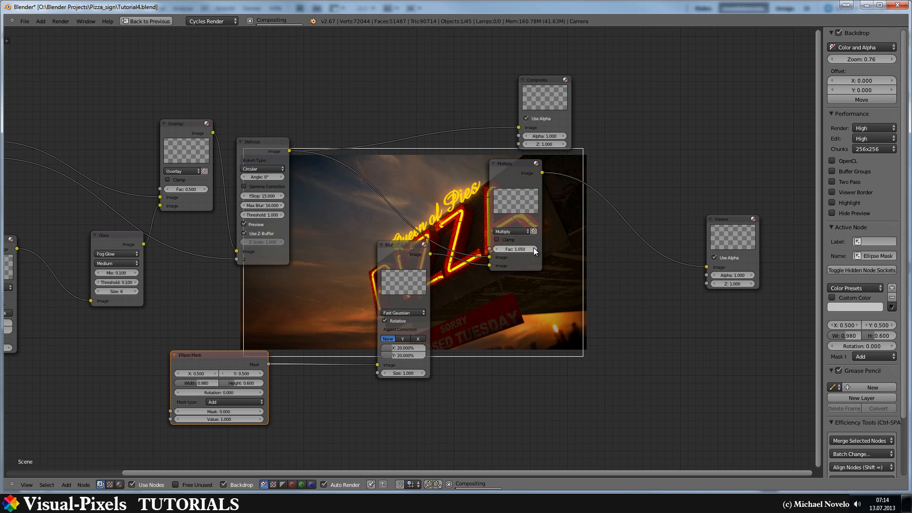
left_click(496, 250)
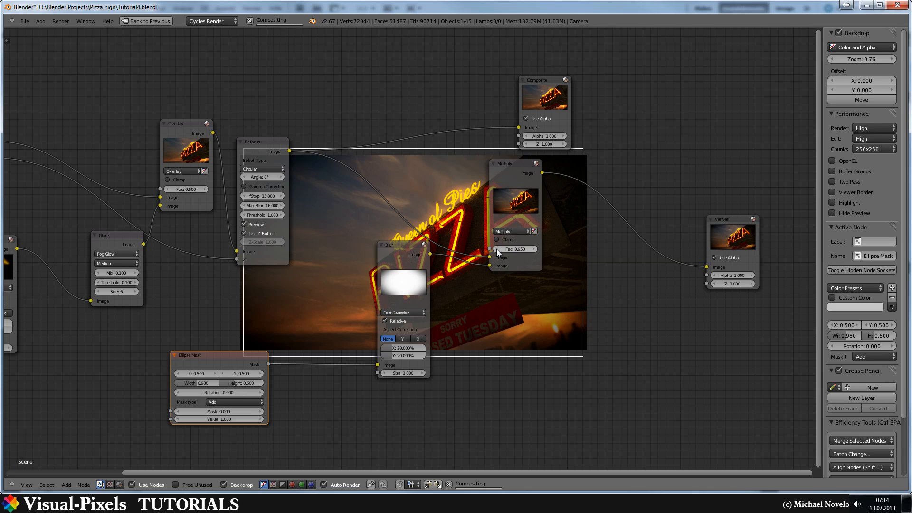
left_click(496, 249)
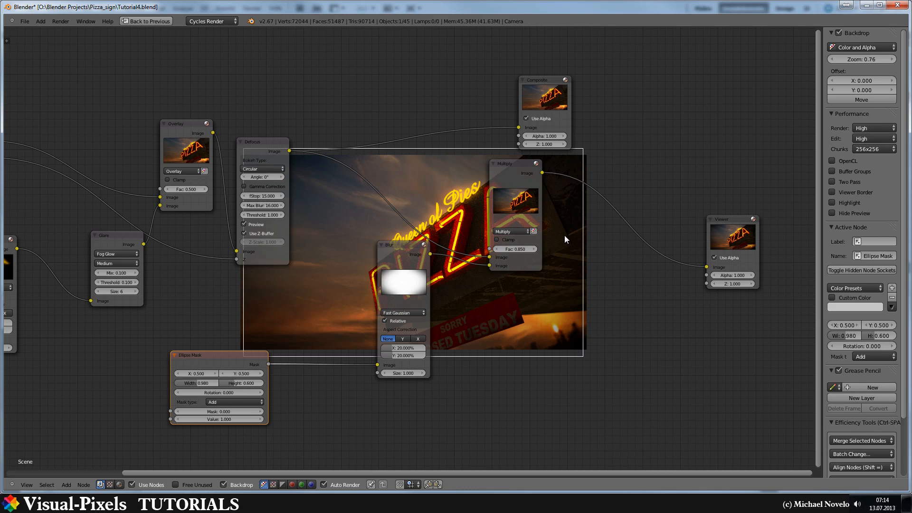
Step: Reposition the Multiply and Blur nodes and insert a Color Balance node between Multiply and the Viewer
left_click_drag(510, 164, 489, 168)
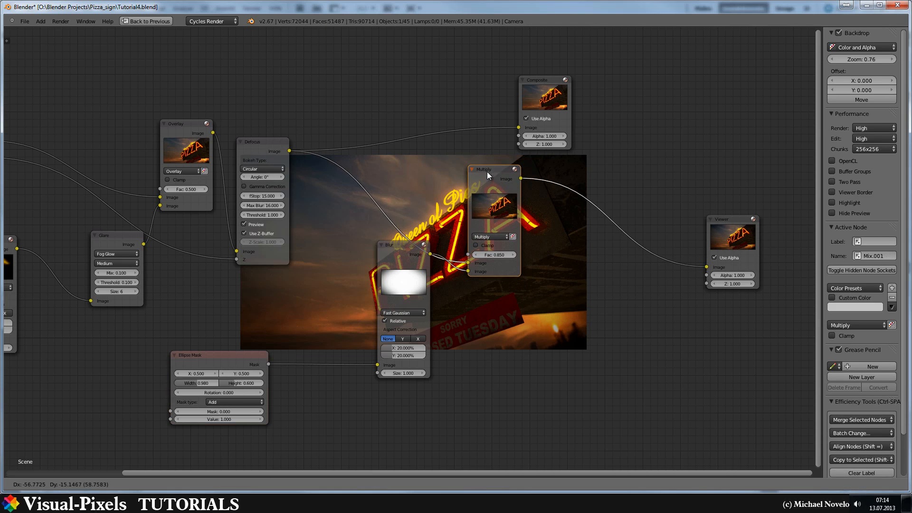
left_click_drag(398, 255, 363, 274)
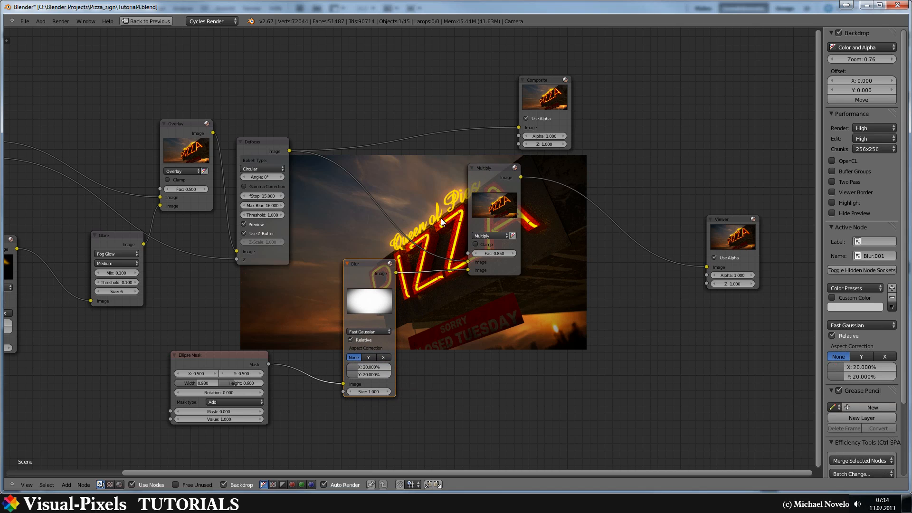
left_click(489, 168)
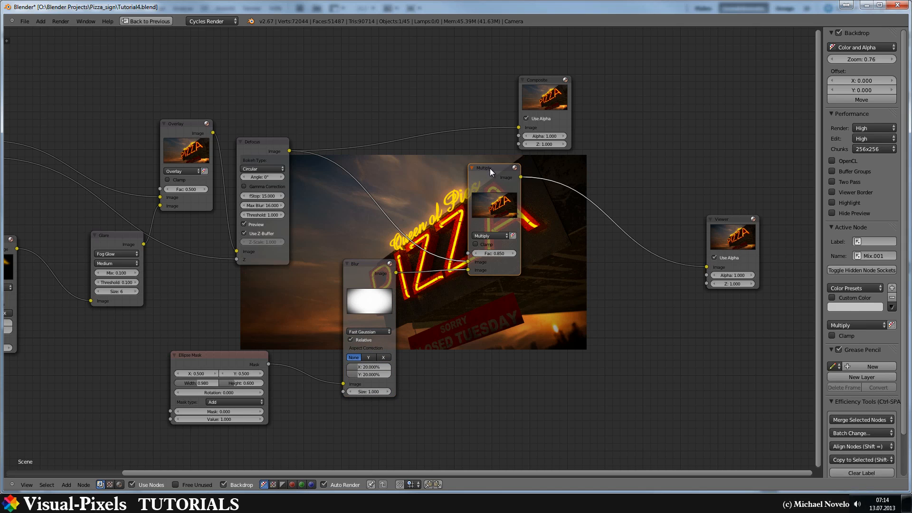
key("shift+a")
mouse_move(491, 171)
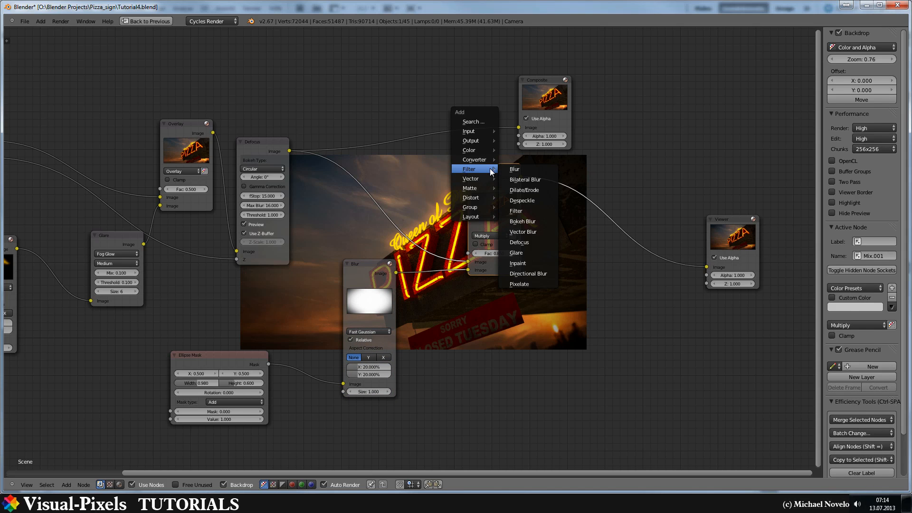
mouse_move(480, 150)
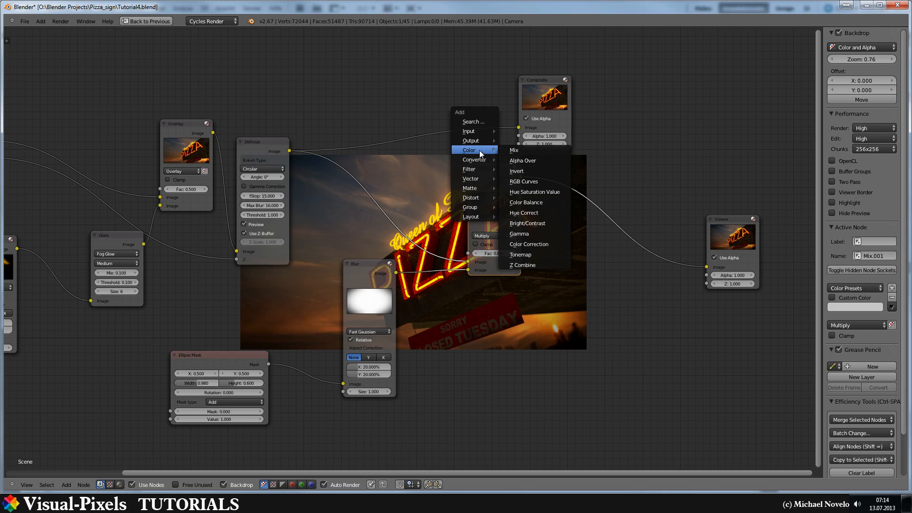
left_click(538, 201)
left_click(545, 163)
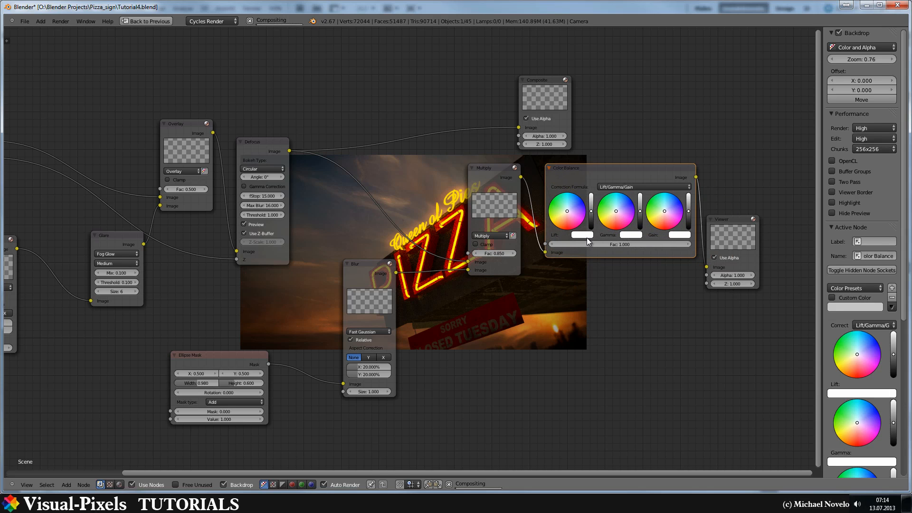
Step: Tint the Color Balance lift slightly toward blue and fine-tune the gamma and gain brightness
left_click(570, 212)
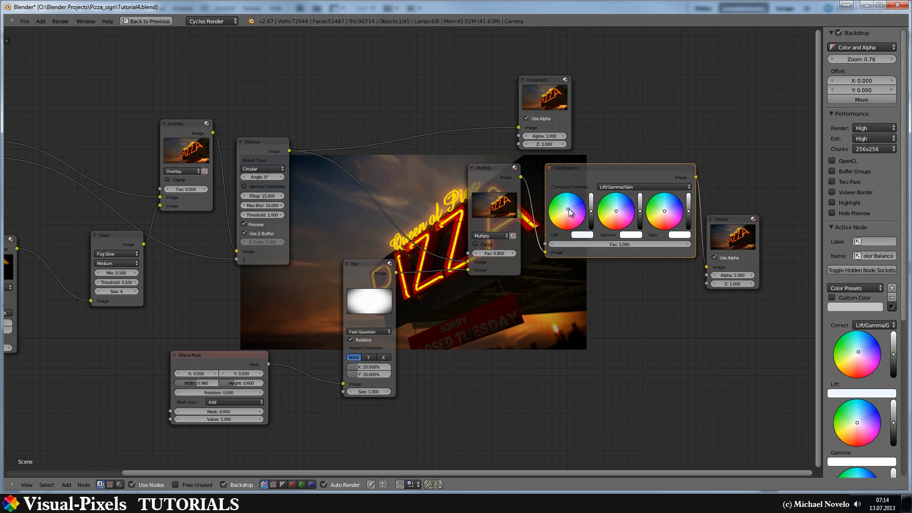
left_click(640, 212)
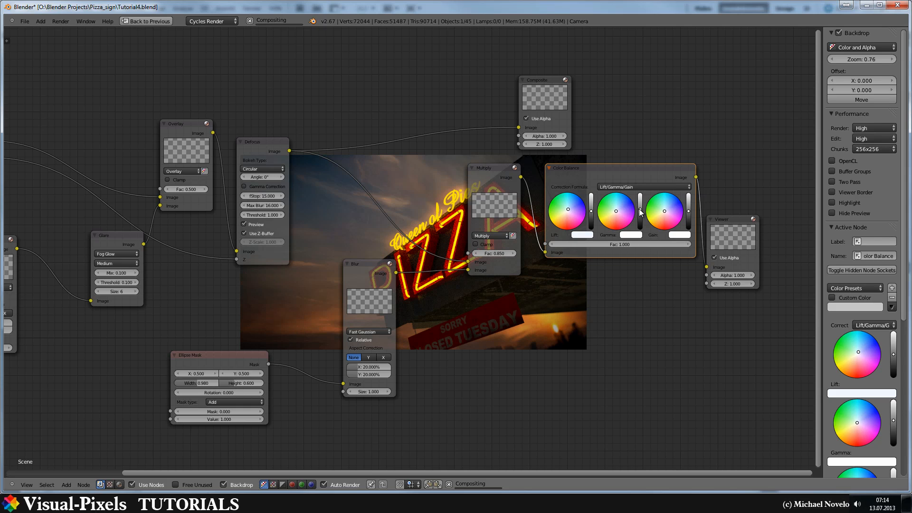
left_click(640, 212)
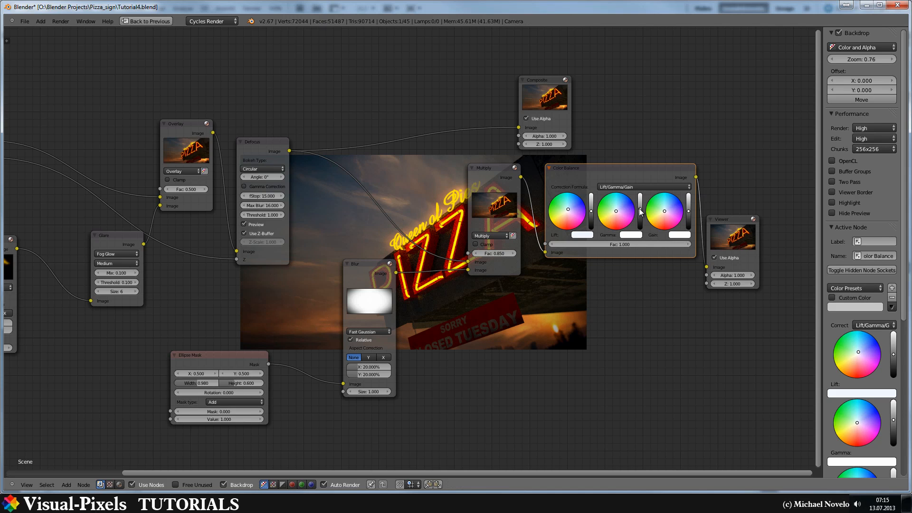
left_click(688, 210)
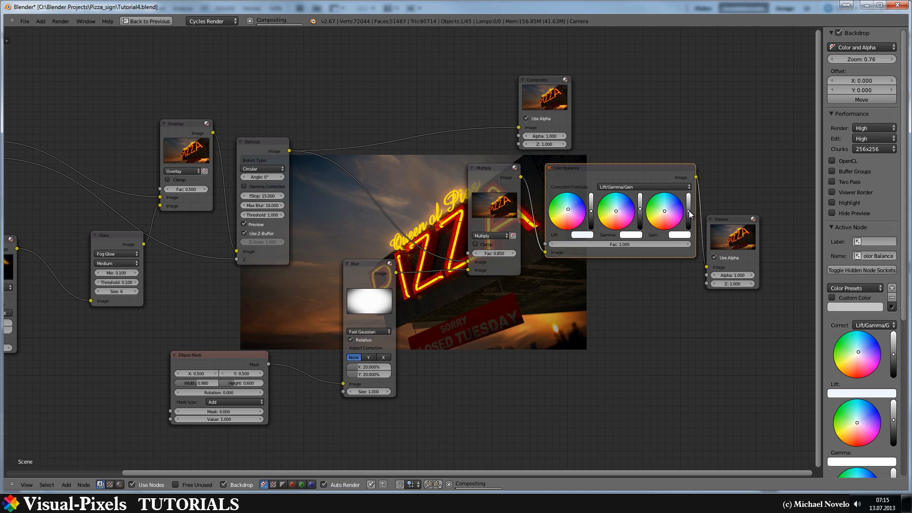
left_click_drag(689, 211, 688, 211)
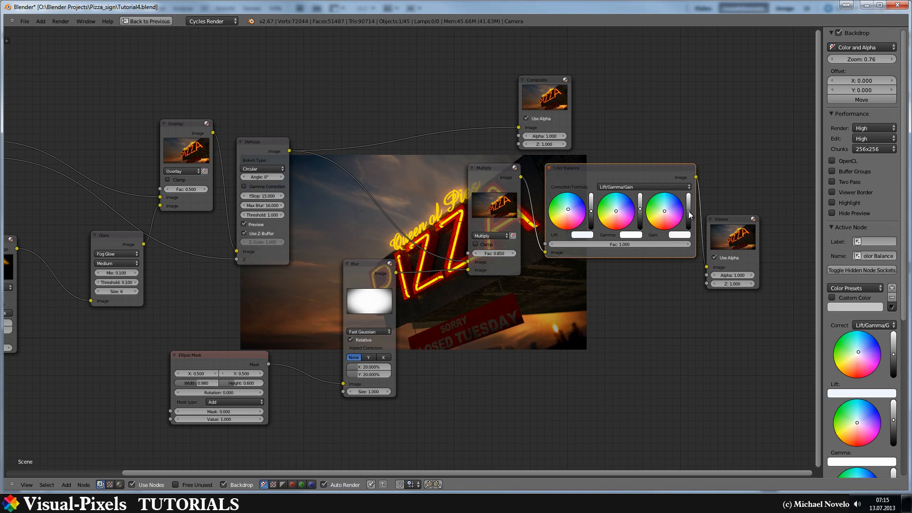
left_click_drag(689, 210, 688, 212)
Step: Move the Composite node beyond Color Balance, feed it the Color Balance image, and restore the multi-editor layout
left_click_drag(558, 78, 732, 68)
left_click_drag(696, 176, 692, 118)
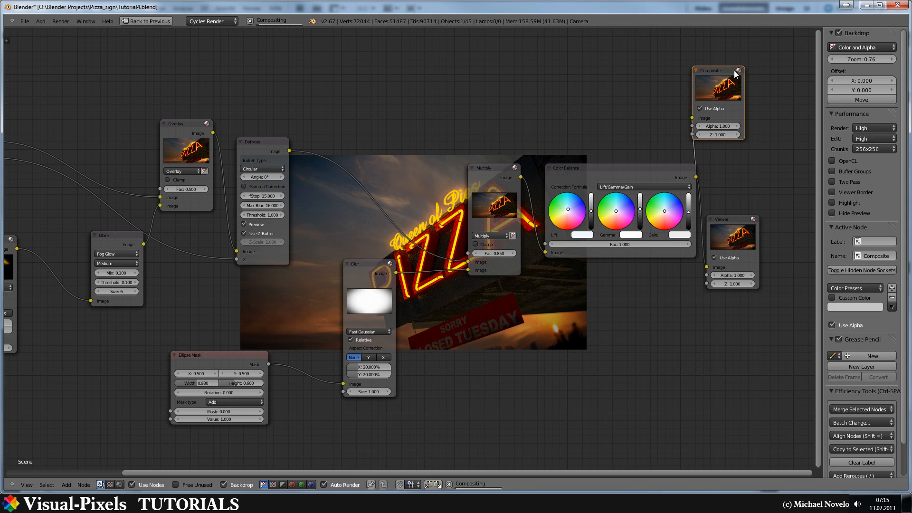
key("ctrl+Up")
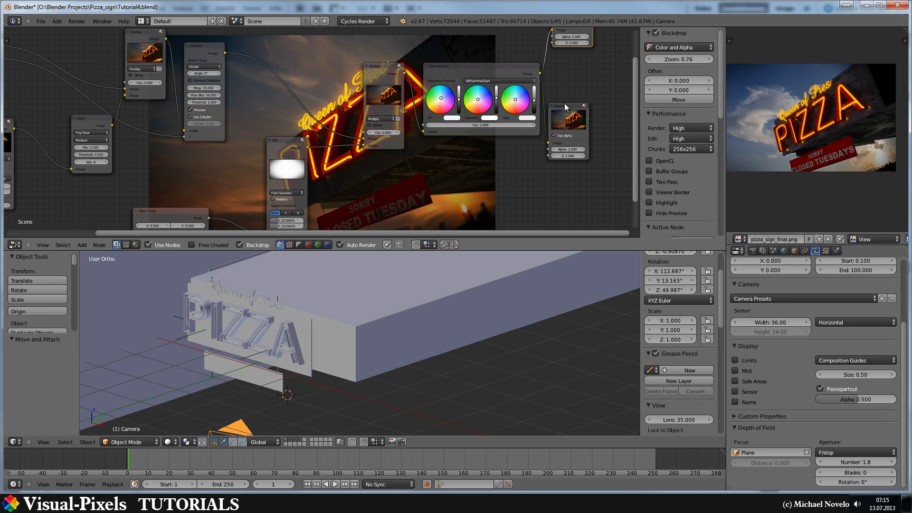
Step: Set the final render sampling to 150 samples in the scene's render settings
left_click(752, 251)
scroll(772, 394, "down", 4)
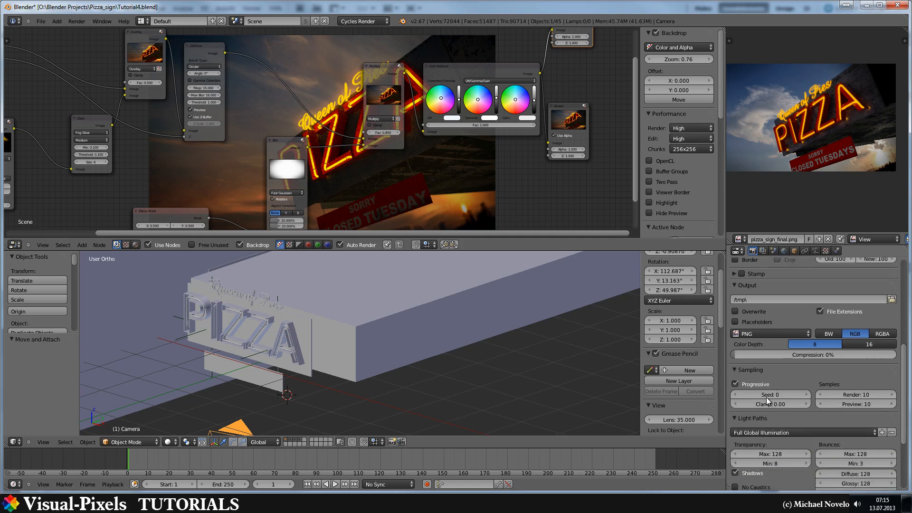
left_click(768, 393)
left_click(765, 423)
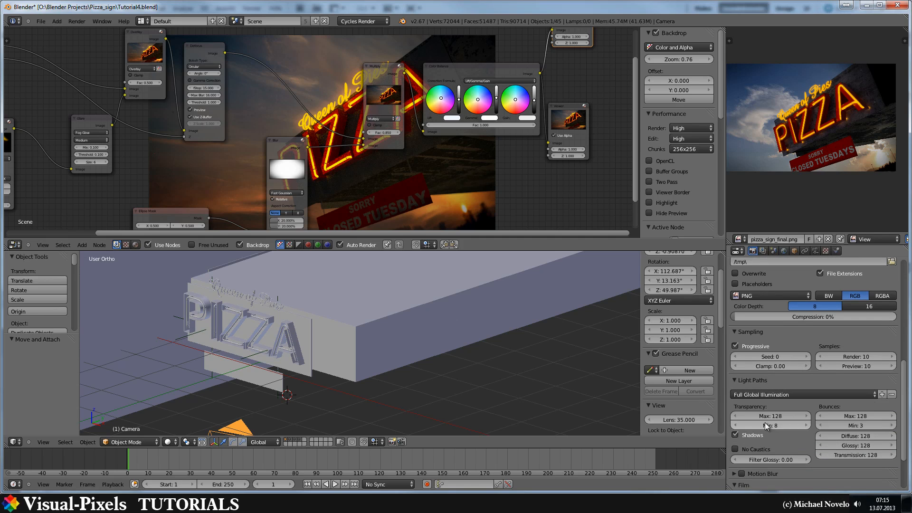
left_click(858, 357)
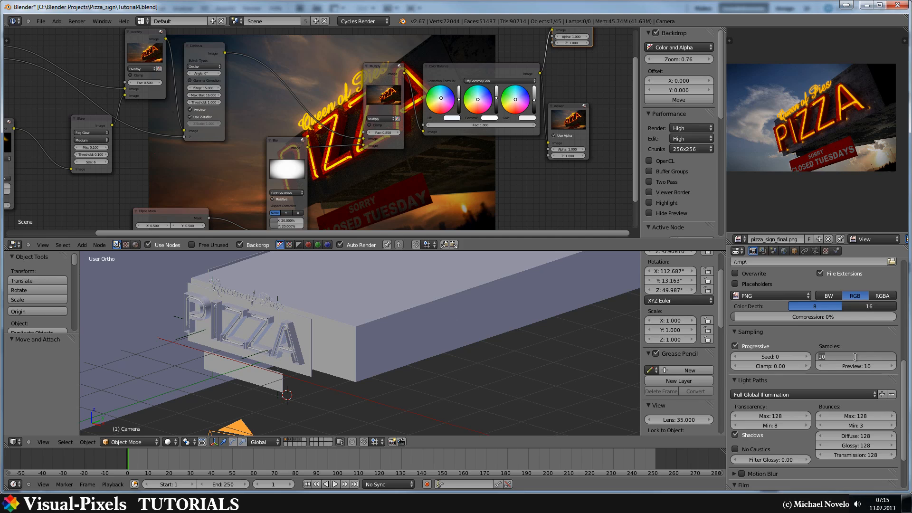
type("150")
key("Return")
Step: Switch the Cycles render device from CPU to GPU Compute
scroll(762, 344, "up", 7)
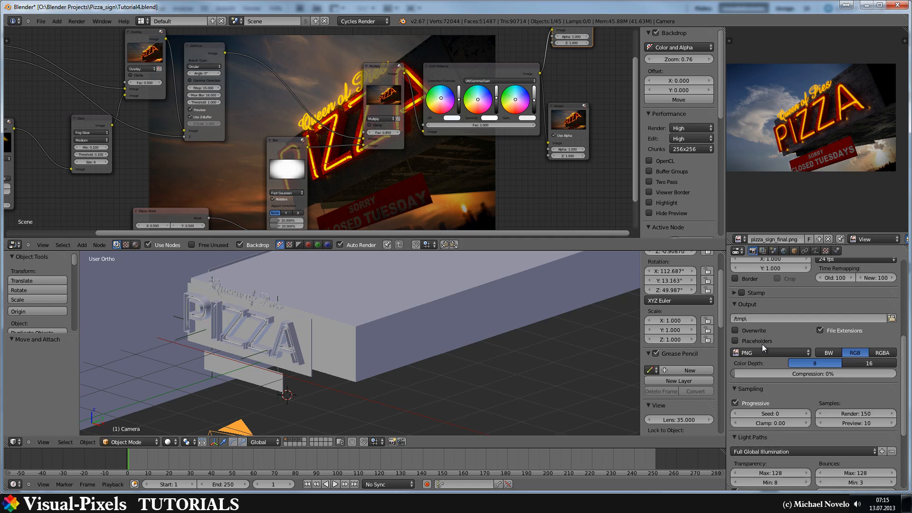
left_click_drag(824, 315, 833, 312)
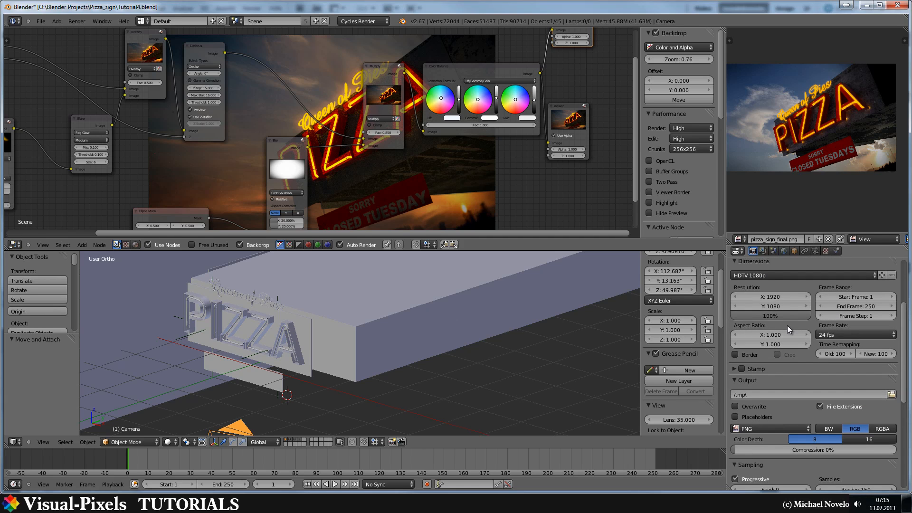
scroll(787, 326, "up", 5)
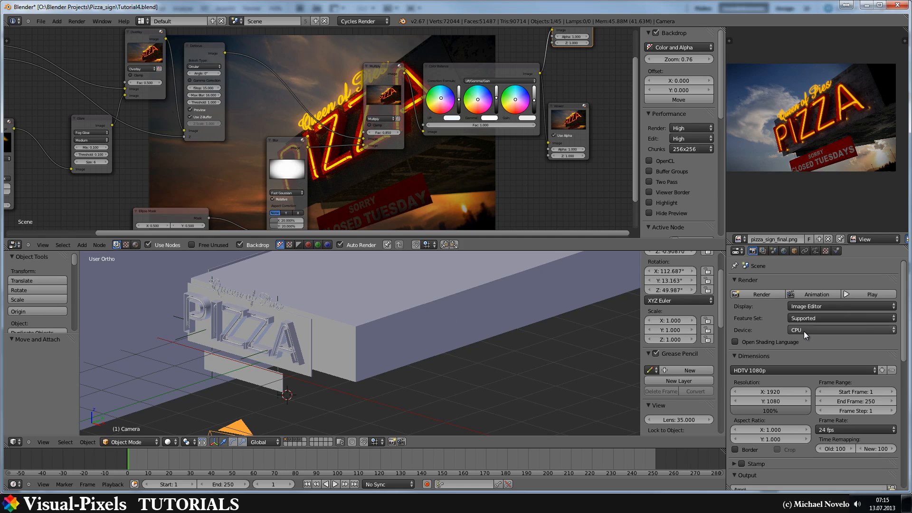
left_click(804, 330)
left_click(801, 310)
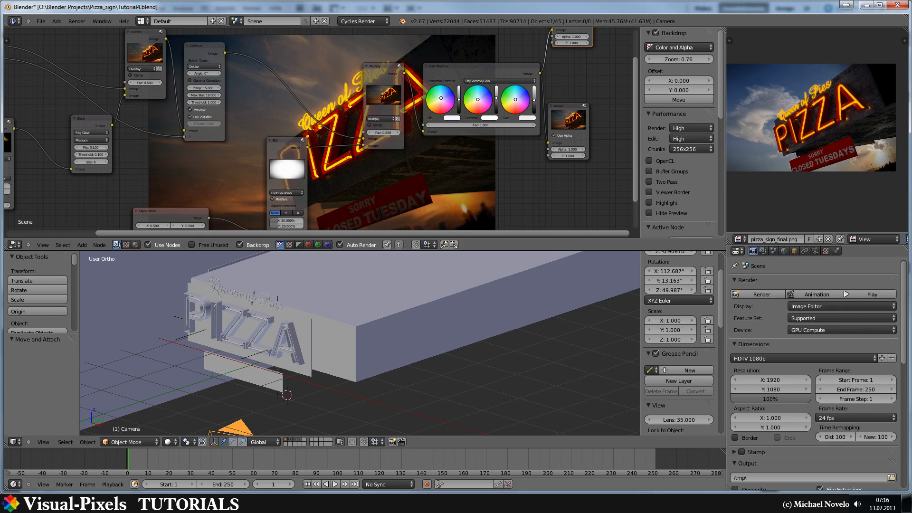
key("alt+Tab")
key("alt+Tab")
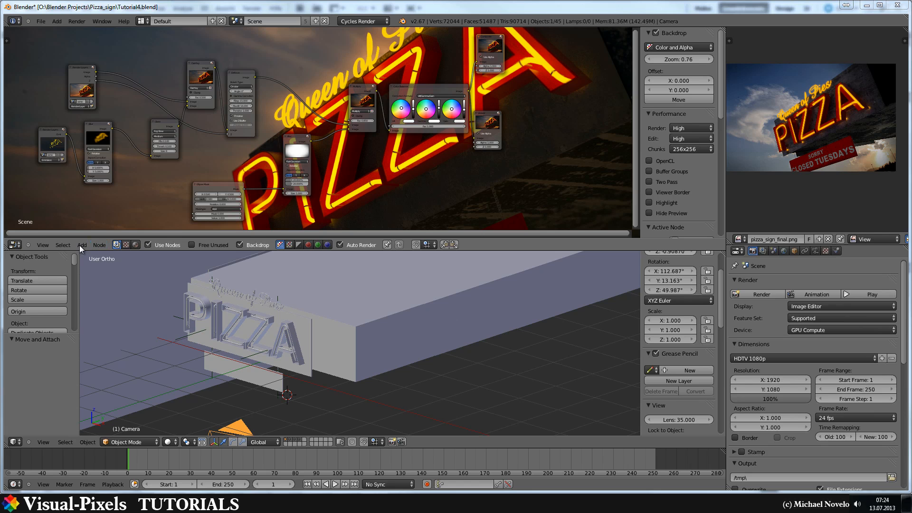
Step: Replace the node editor with a maximized UV/Image Editor showing the render result and examine the neon letters and lower sign up close
left_click(16, 245)
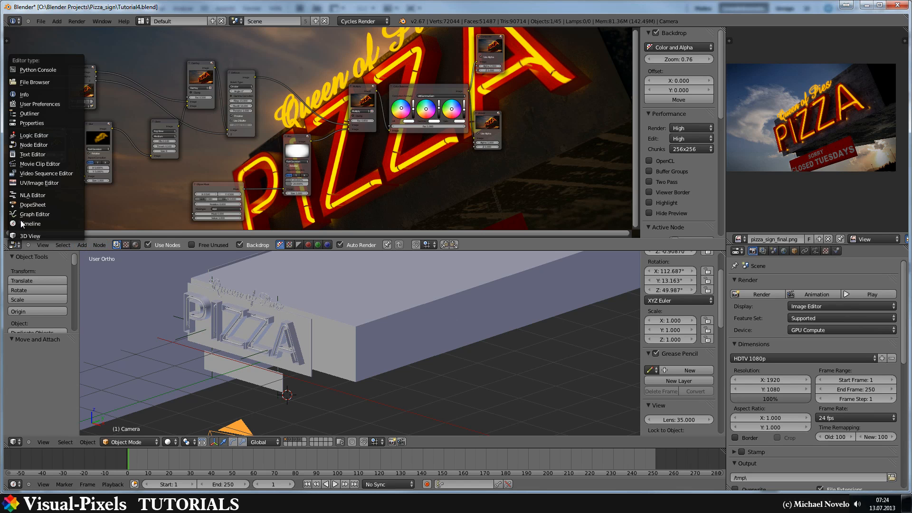
left_click(36, 181)
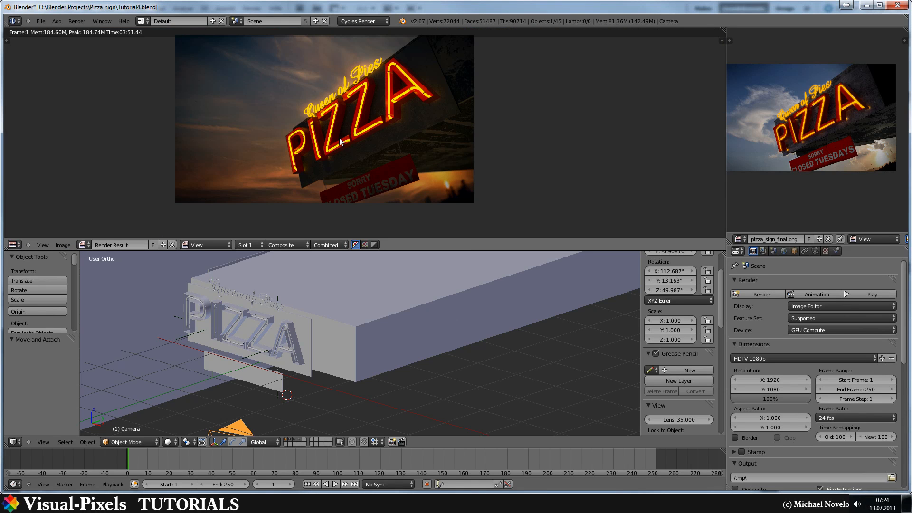
key("ctrl+Up")
scroll(395, 196, "up", 7)
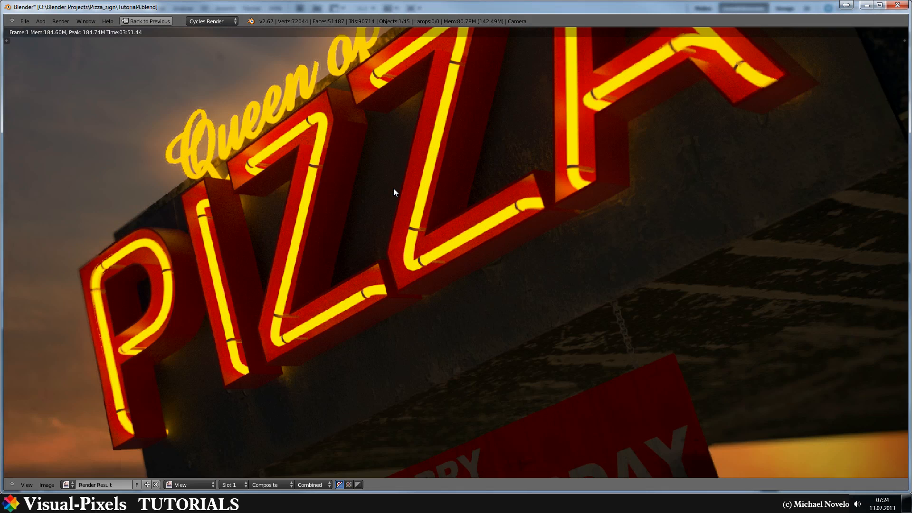
scroll(392, 189, "up", 1)
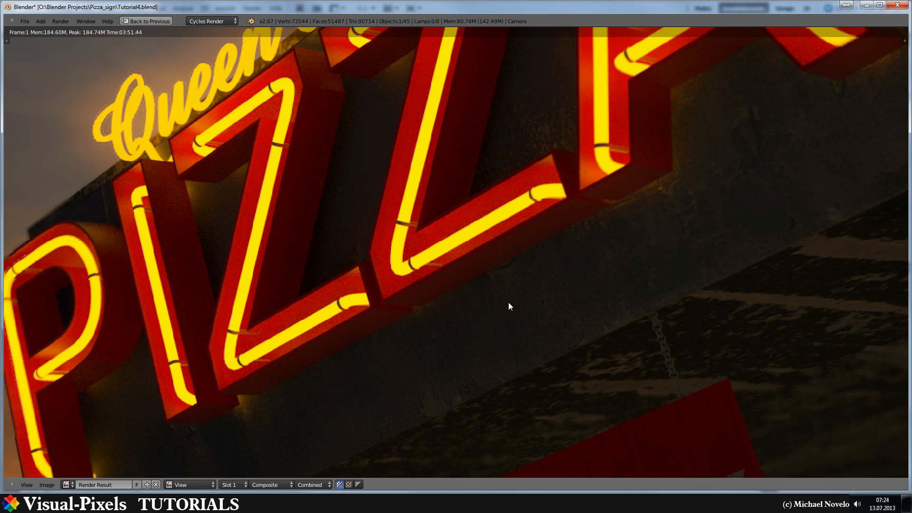
scroll(508, 302, "down", 2)
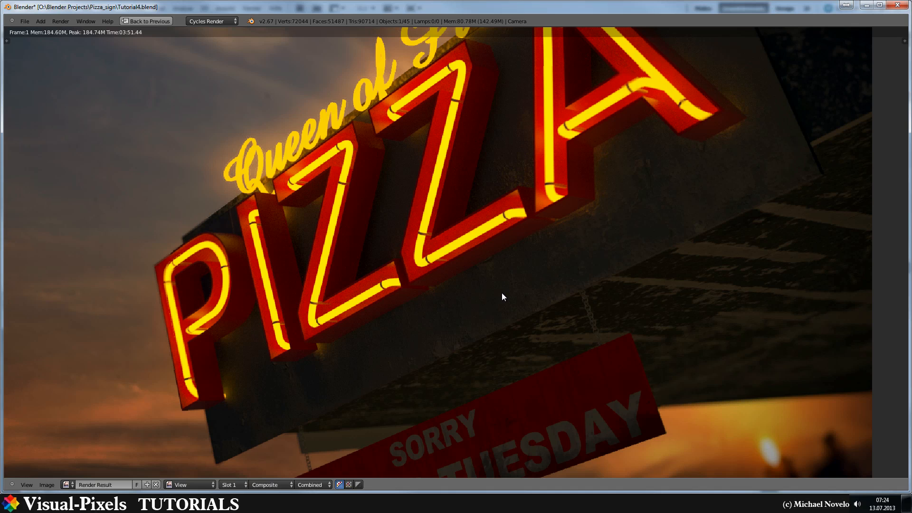
scroll(503, 296, "down", 1)
scroll(500, 239, "down", 3)
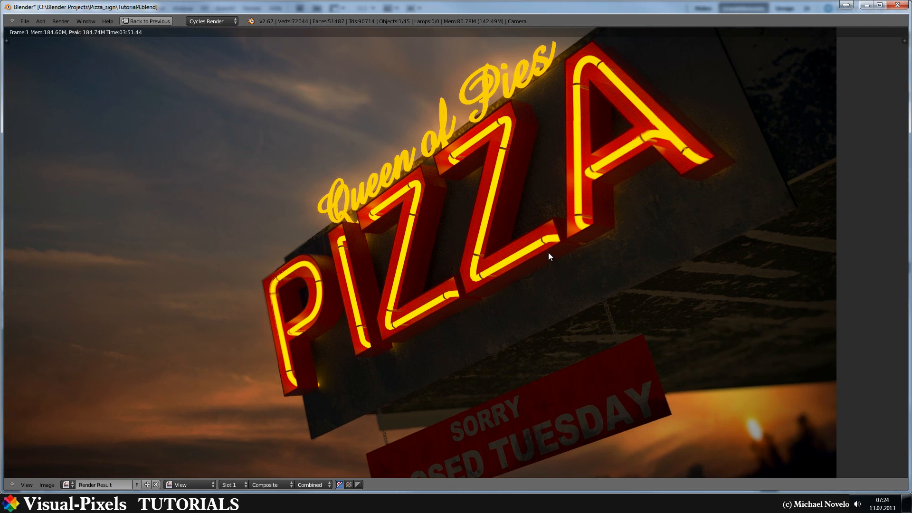